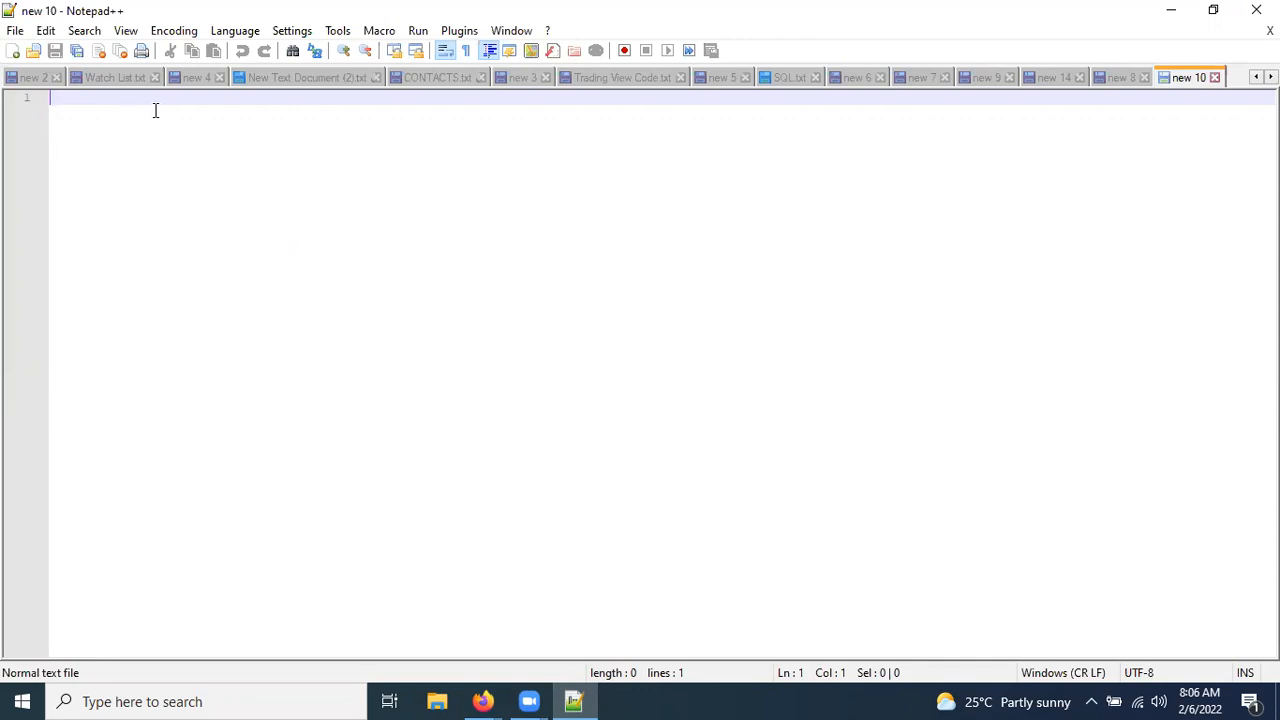
Type the title 'How to Assign Roles to Supplier user' on line 1 of the new 10 tab.
text(How to)
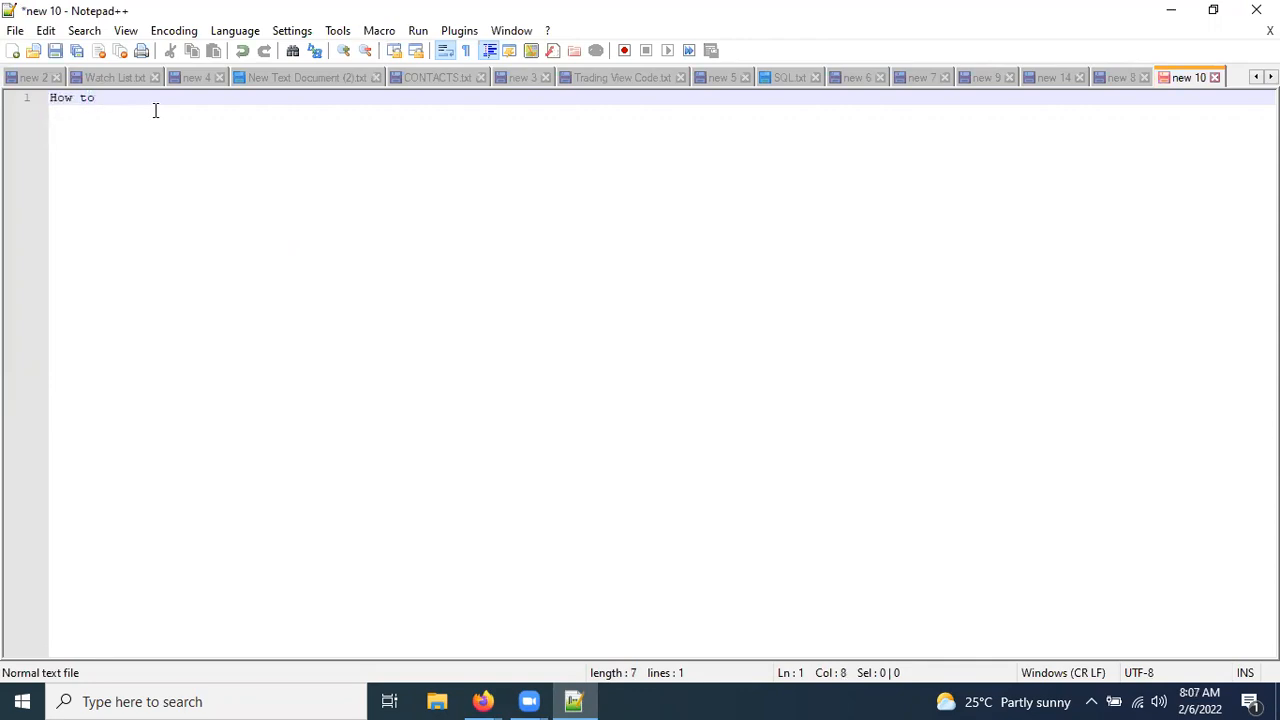
text( Assign Roles to Supplier user)
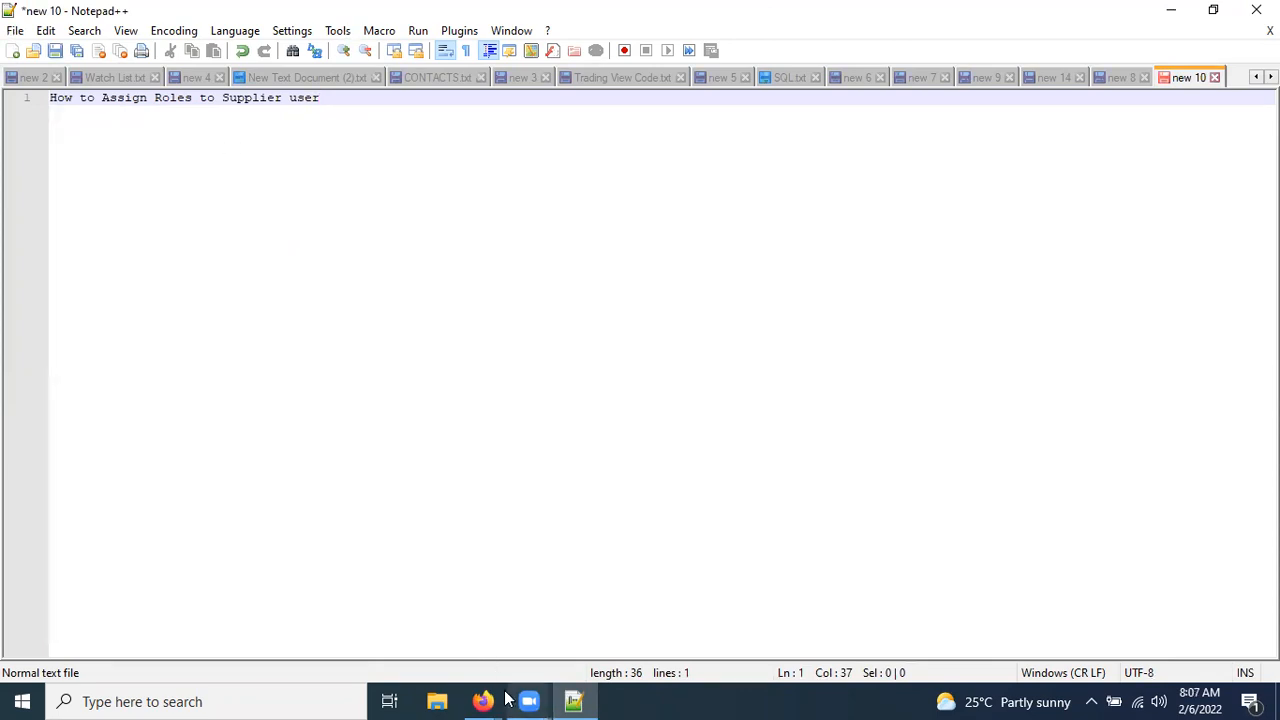
mouse_move(504, 699)
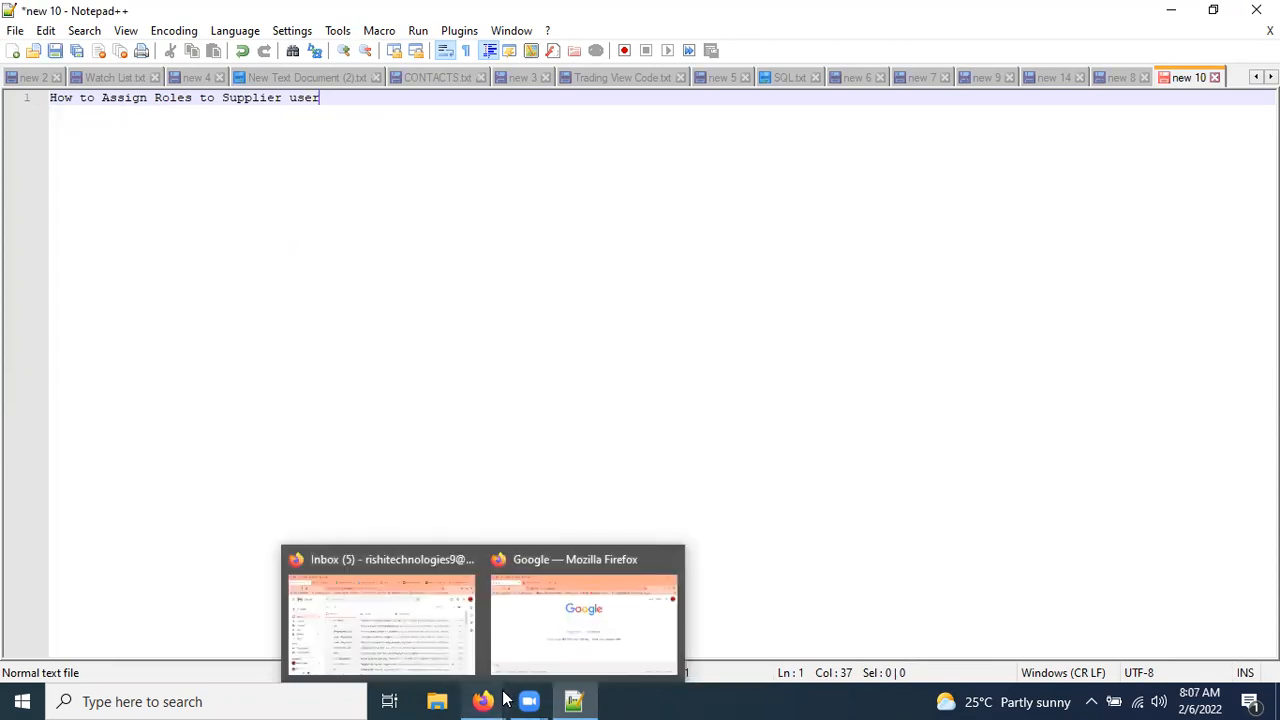
In Firefox's Oracle Applications tab, open Setup and Maintenance from the settings and actions menu.
click(551, 590)
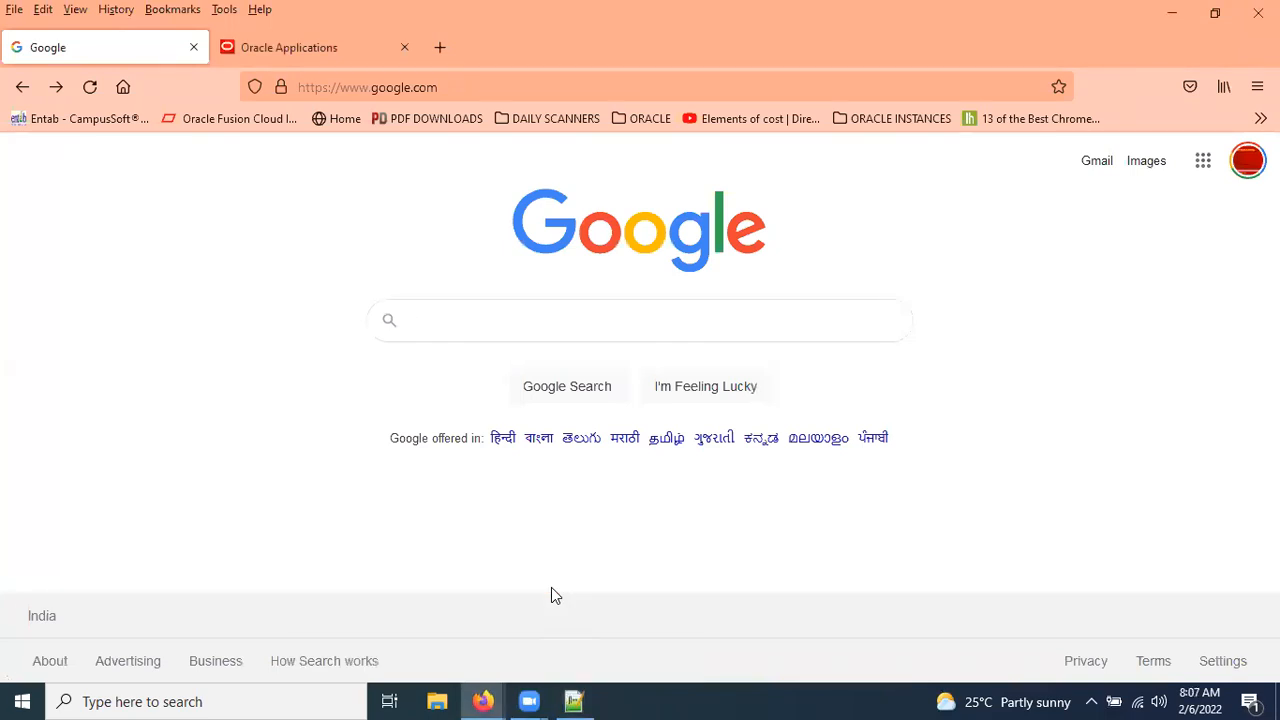
click(253, 44)
click(1245, 182)
click(912, 453)
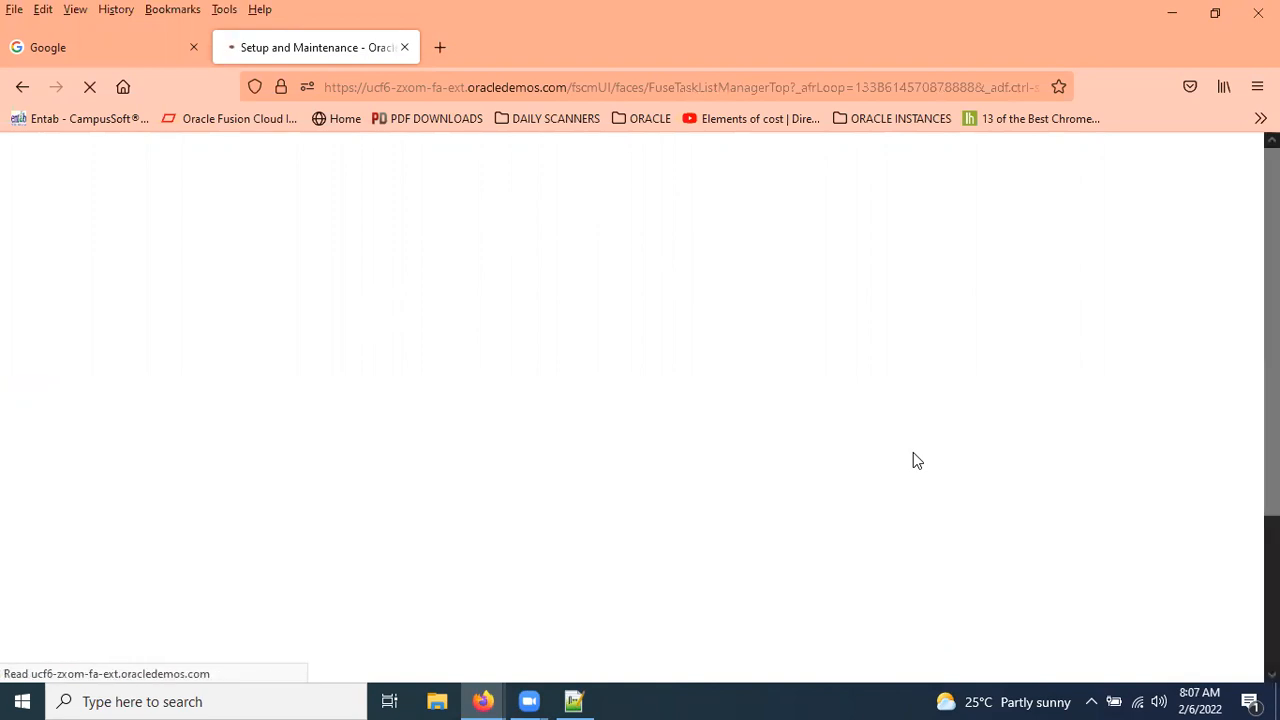
Switch the setup offering to Procurement and show the Supplier Portal functional area's tasks.
click(316, 203)
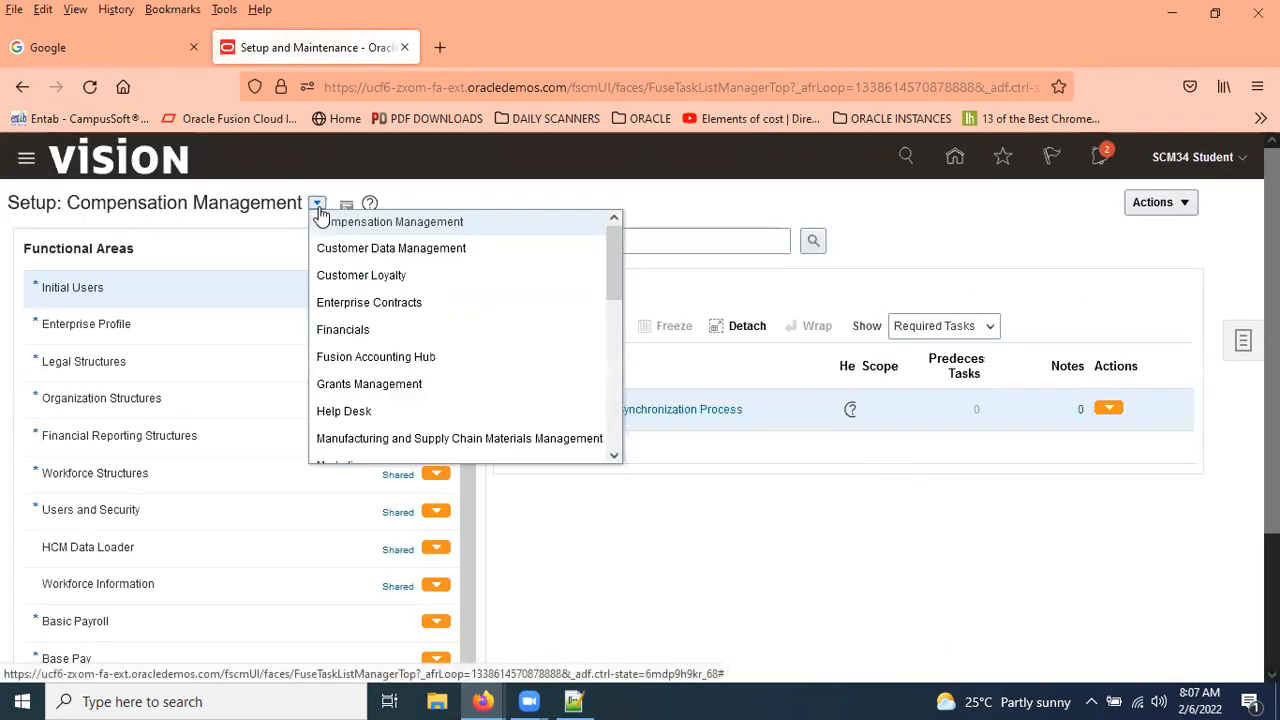
scroll(474, 352, down, 3)
scroll(476, 350, down, 3)
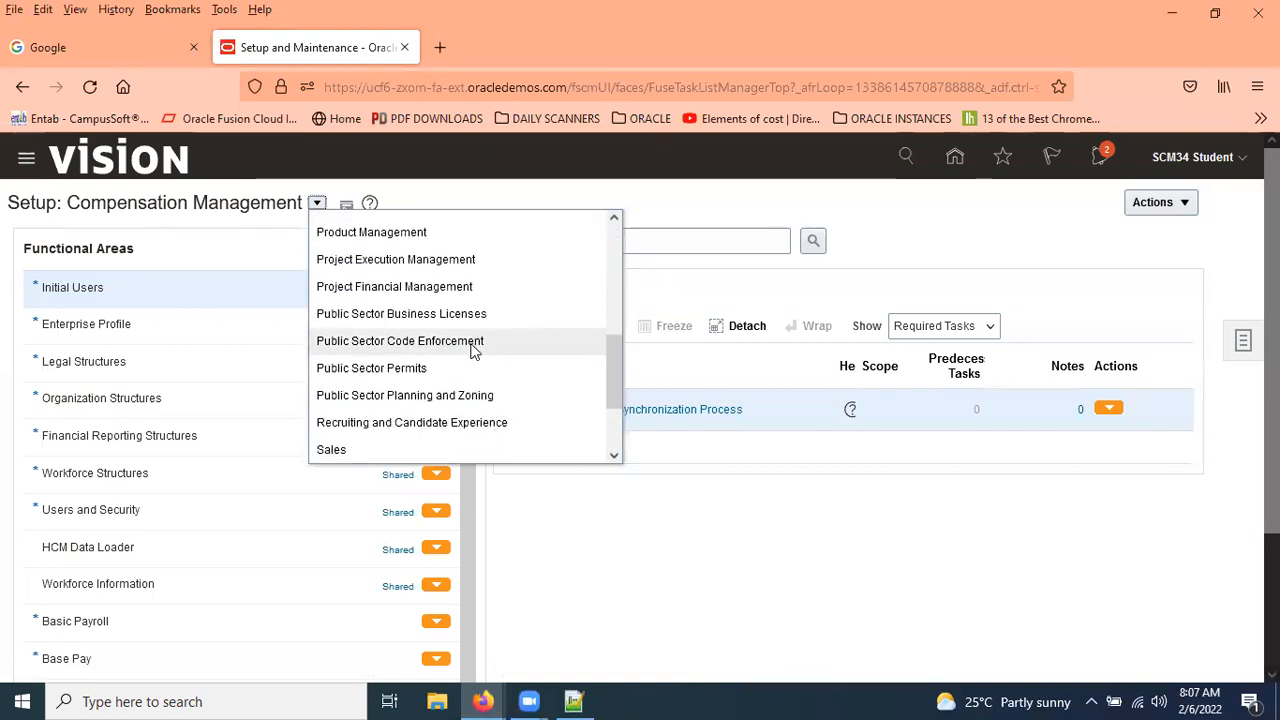
scroll(470, 348, up, 3)
click(350, 362)
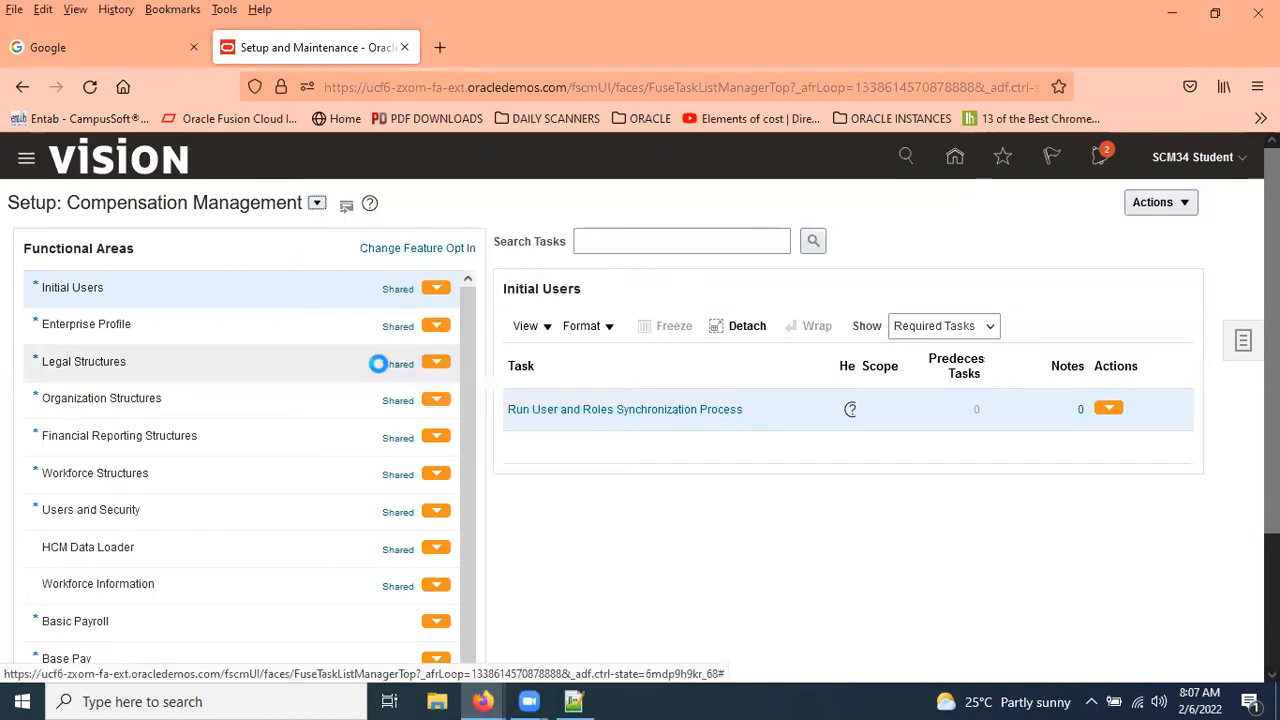
scroll(339, 491, down, 5)
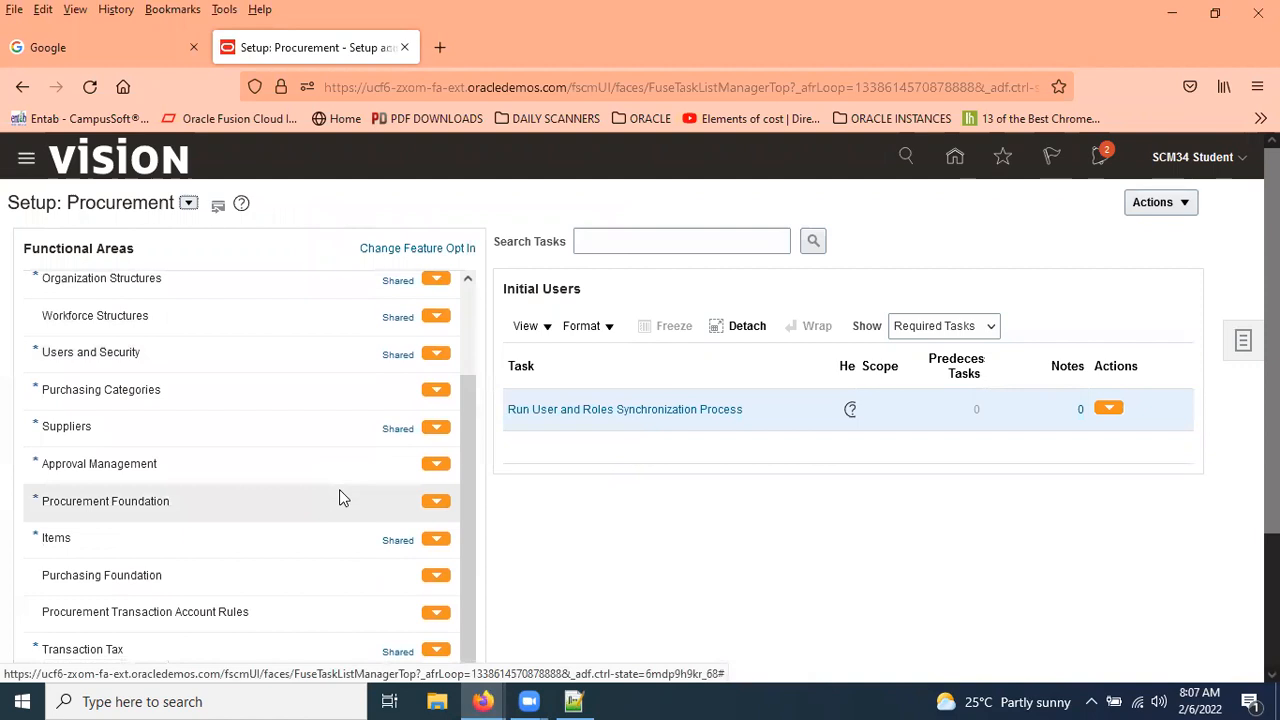
scroll(341, 495, down, 1)
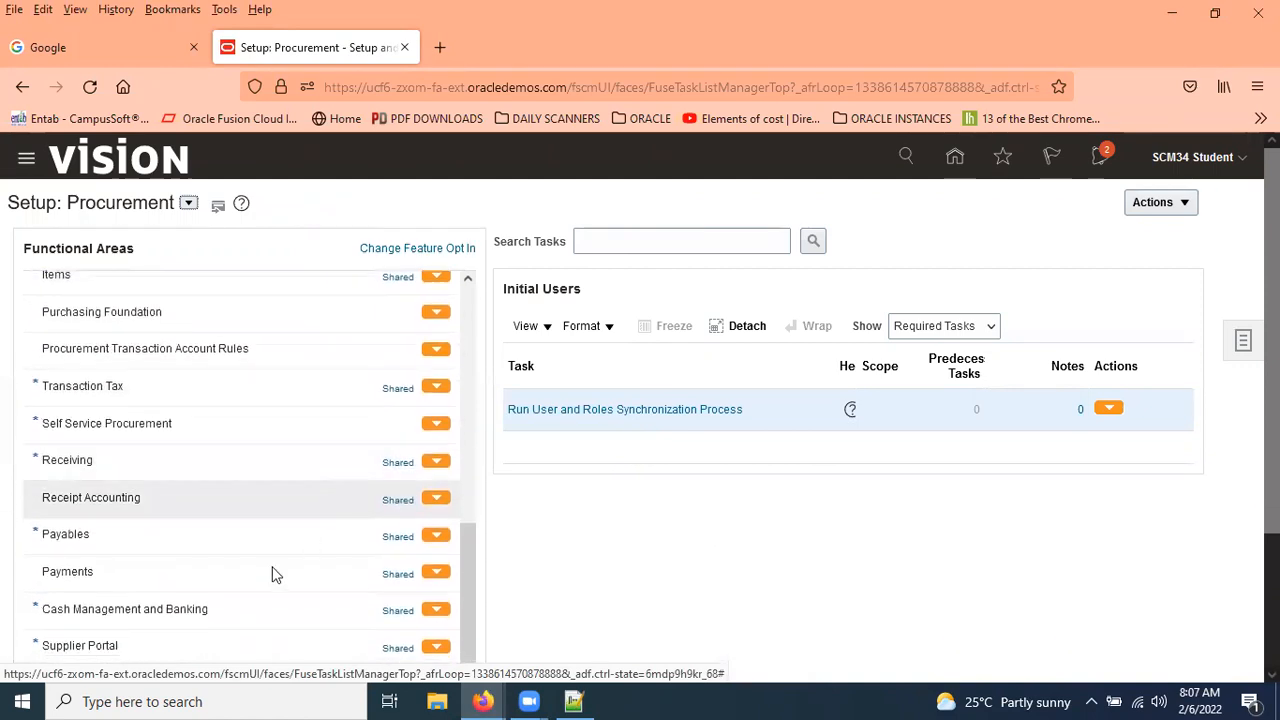
click(190, 641)
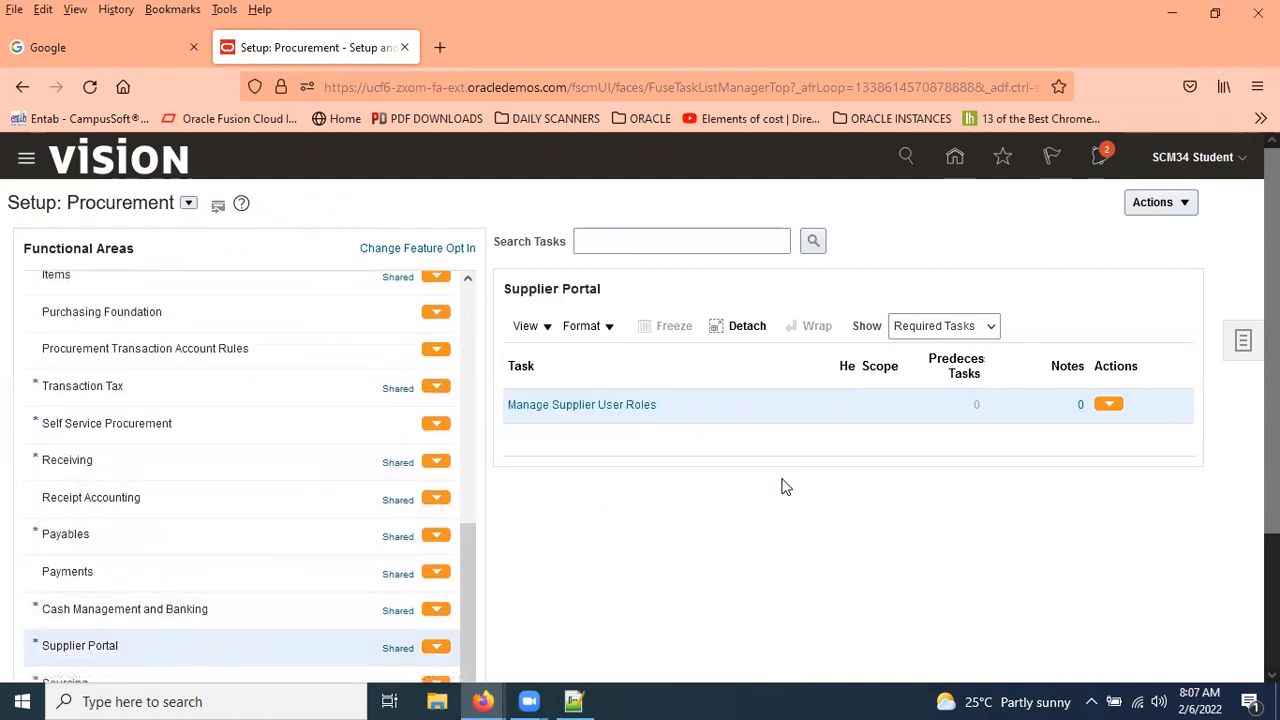
In Manage Supplier User Roles, uncheck Default for Supplier Portal on Supplier Accounts Receivable Specialist.
click(623, 406)
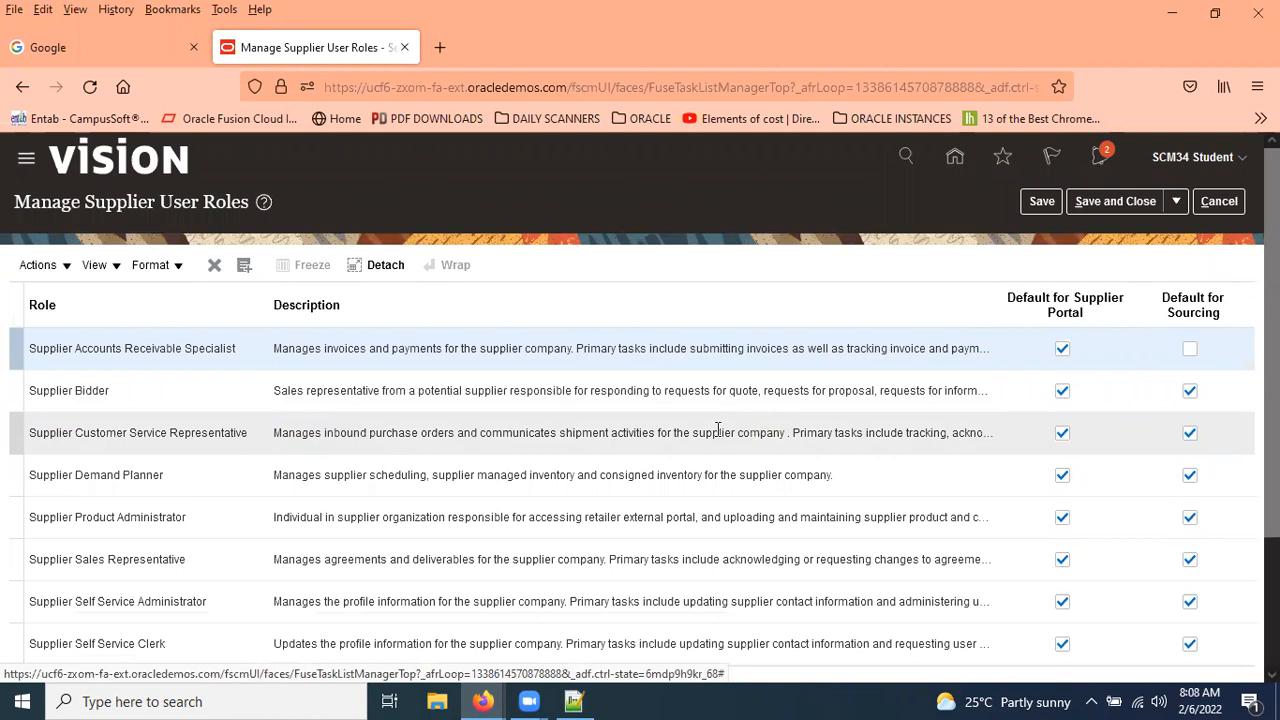
scroll(514, 400, down, 3)
scroll(173, 298, up, 2)
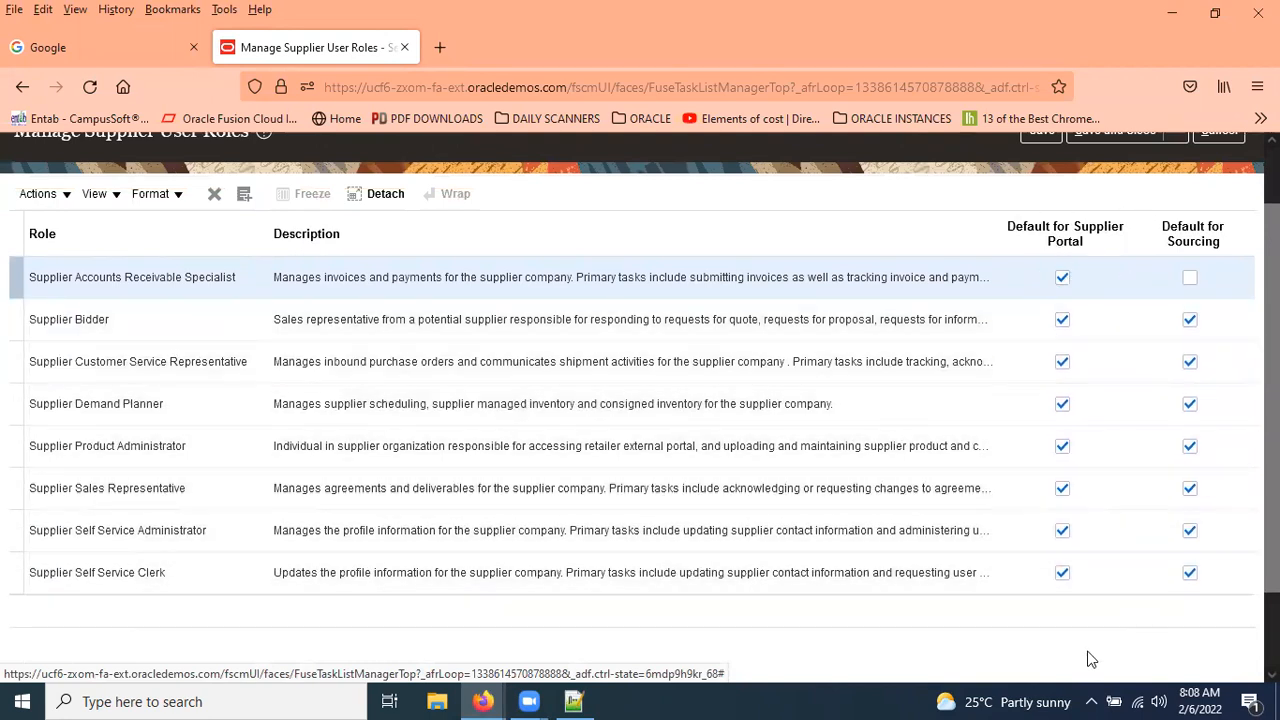
click(1066, 281)
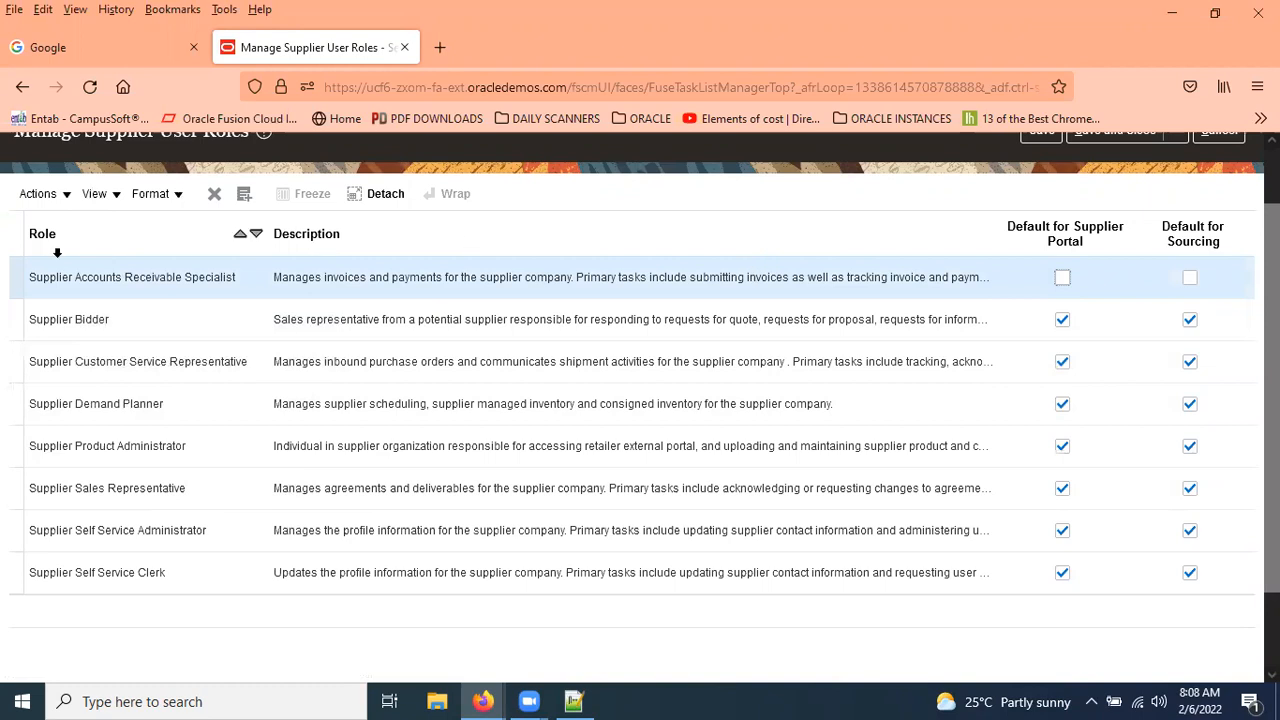
Select the Supplier Accounts Receivable Specialist role name, then return to the Notepad++ notes.
drag(30, 277, 238, 289)
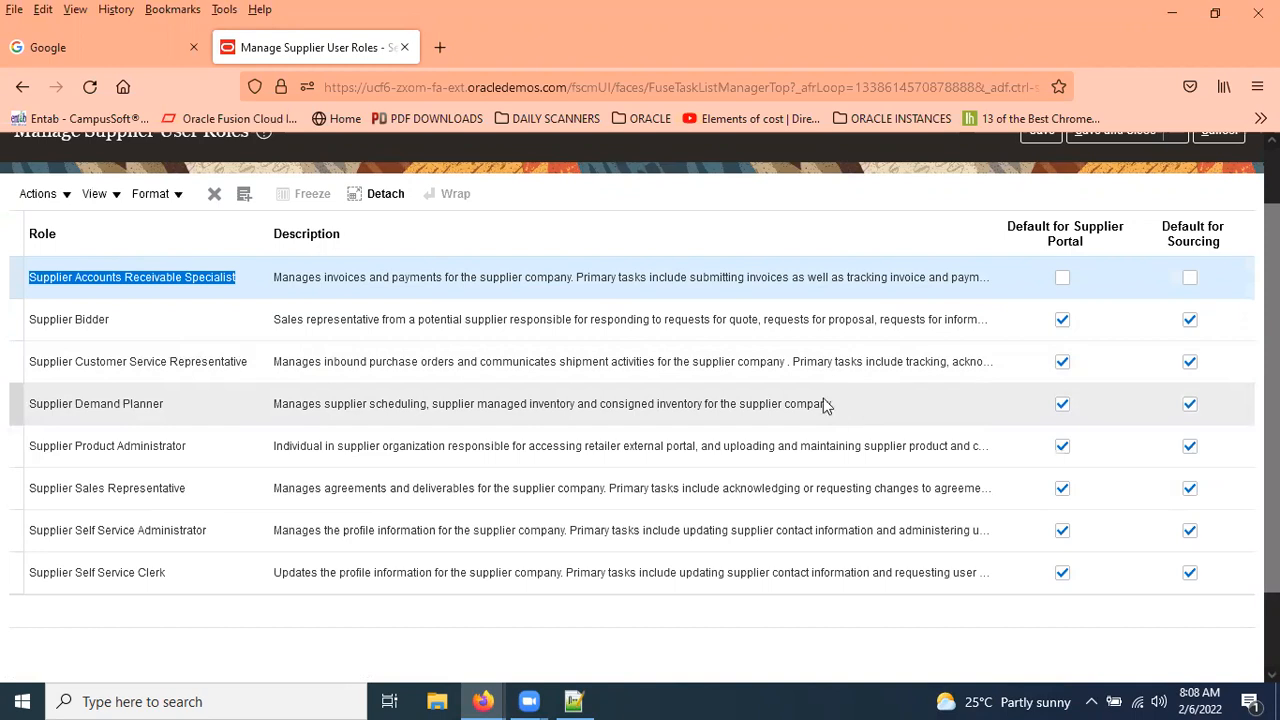
click(49, 285)
drag(29, 280, 250, 302)
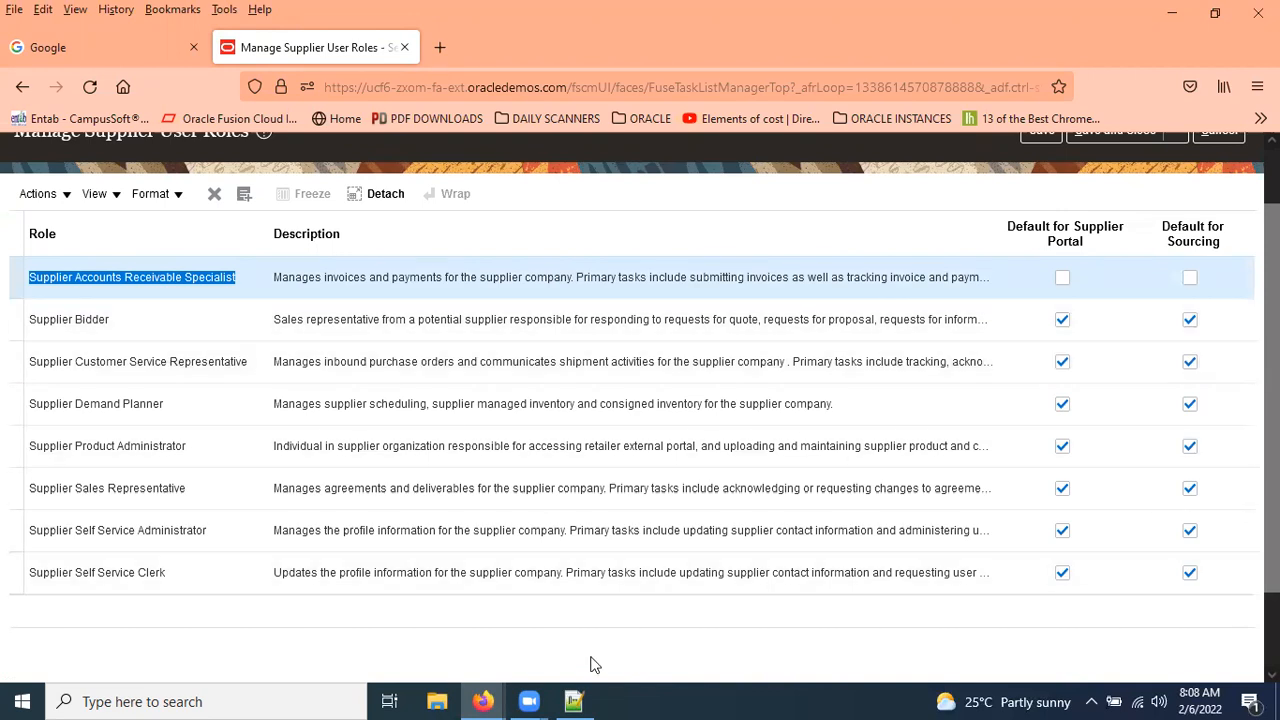
click(588, 698)
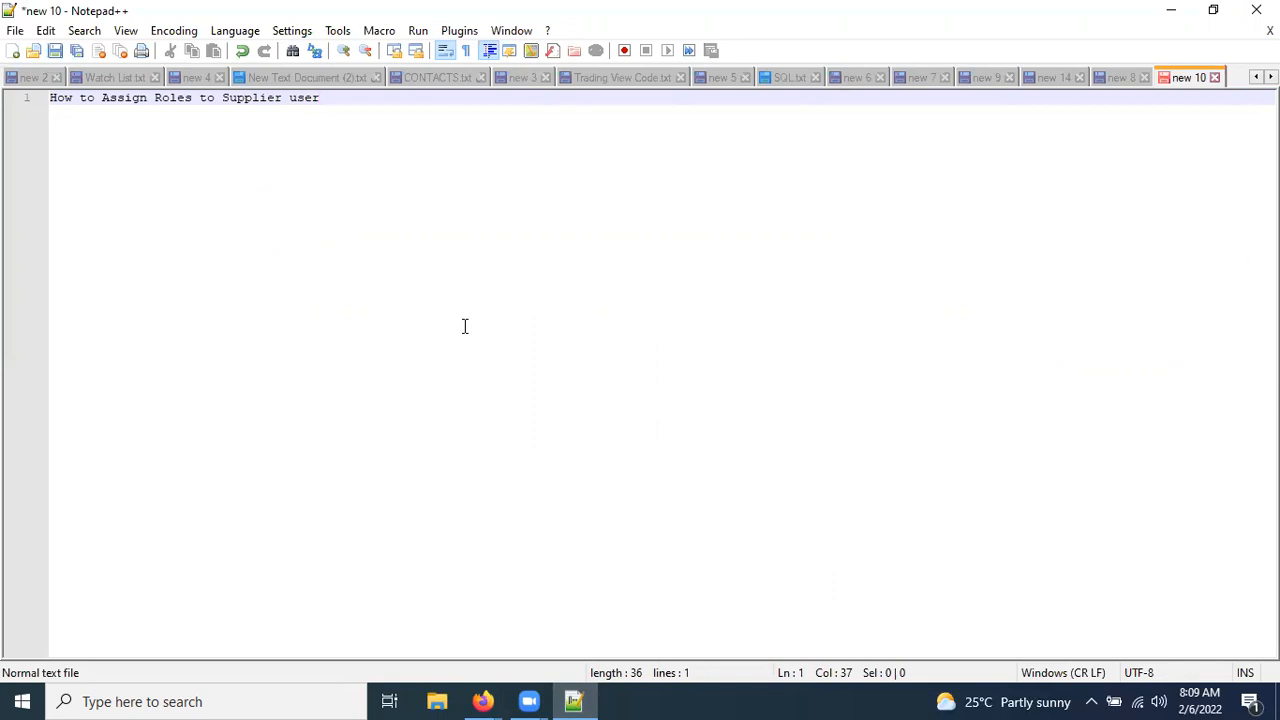
Add the line 'Employee --> HDL --> HCM Data Loader' below the title.
key(Return)
key(Return)
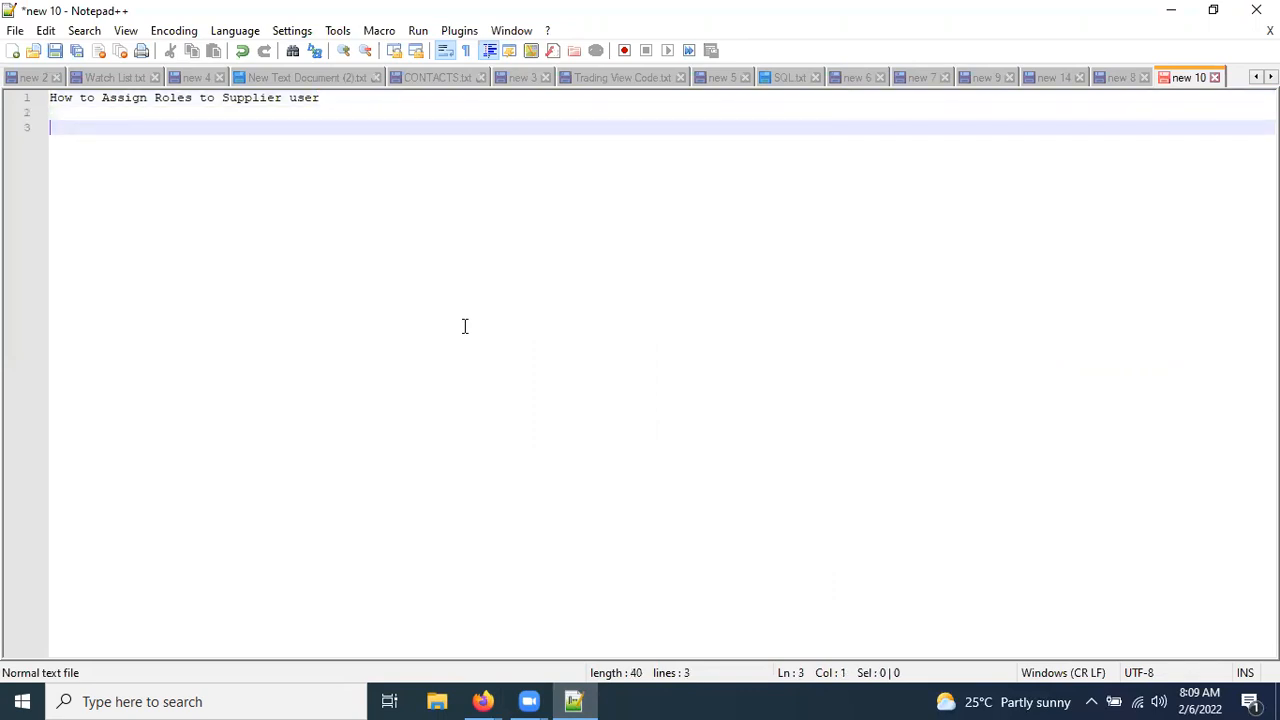
text(Employer -->)
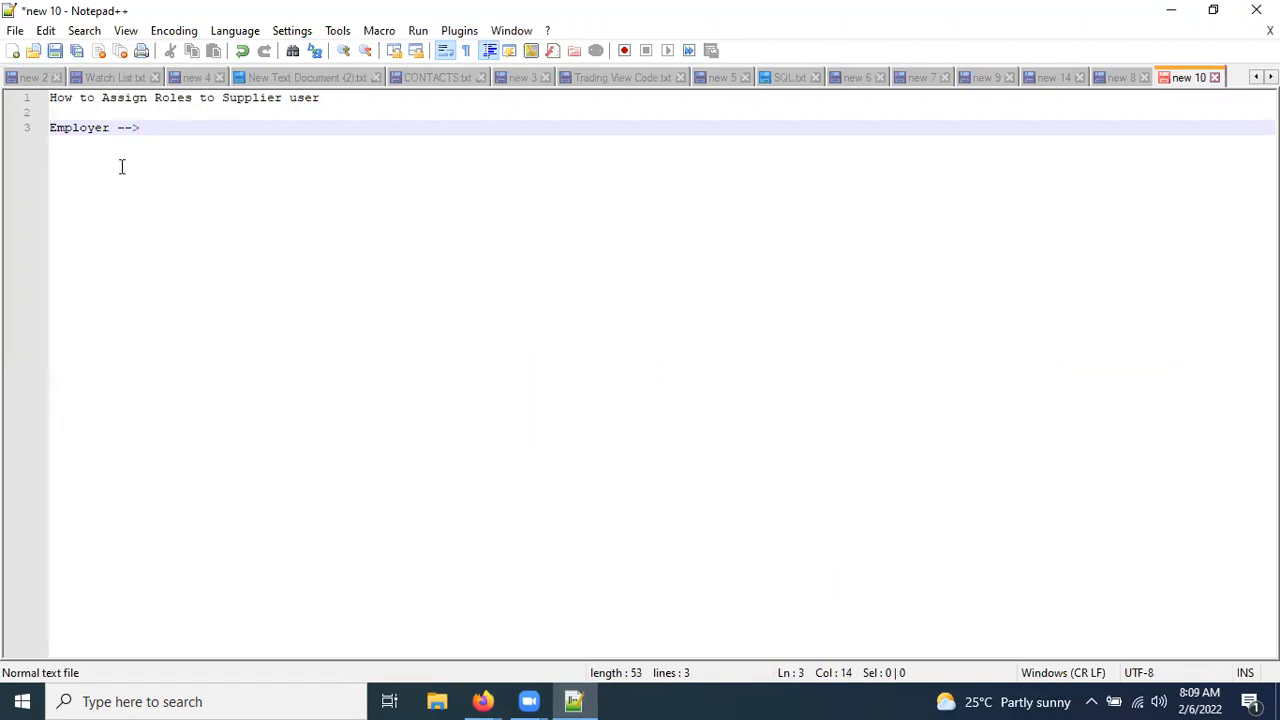
click(111, 127)
key(BackSpace)
text(e)
click(157, 127)
text(D)
key(BackSpace)
text(HCL)
text( --> )
text(HCM Data L)
text(oader)
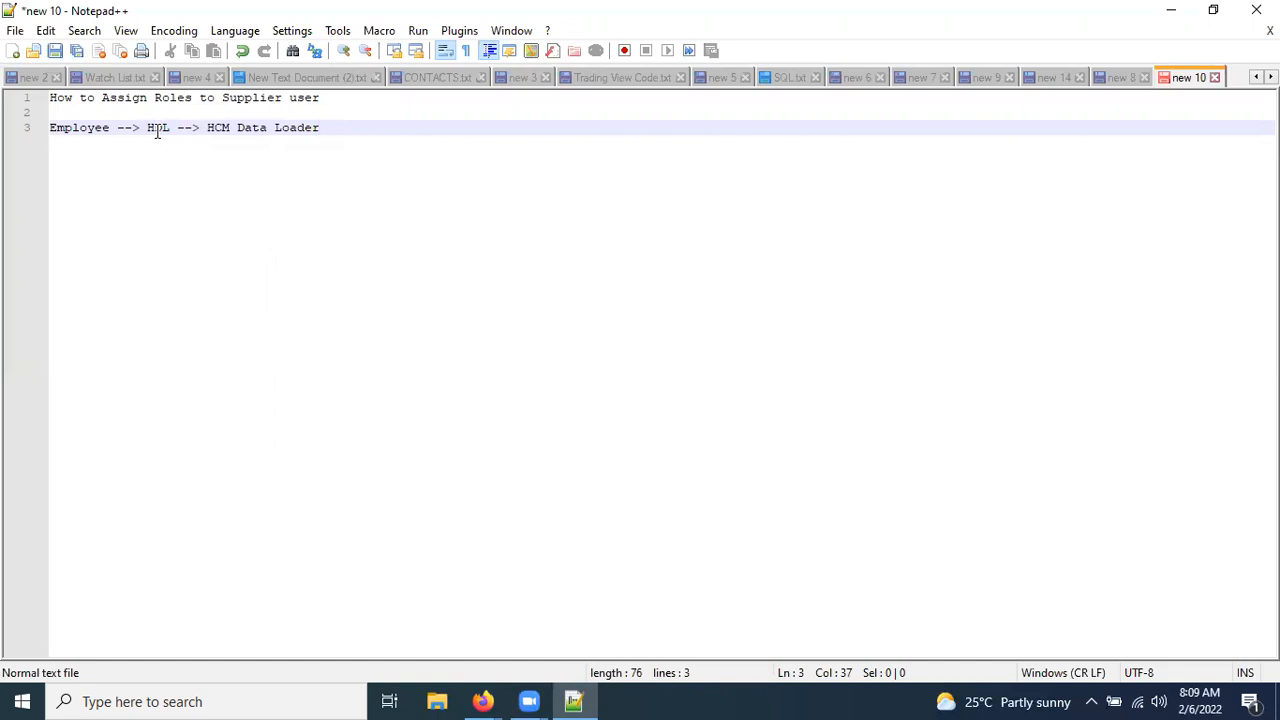
drag(207, 128, 216, 128)
key(shift+Right)
key(shift+Right)
key(shift+Right)
key(shift+Right)
key(shift+Right)
key(shift+Right)
key(shift+Right)
key(shift+Right)
key(shift+Right)
key(shift+Right)
key(shift+Right)
key(shift+Right)
key(shift+Right)
key(shift+Right)
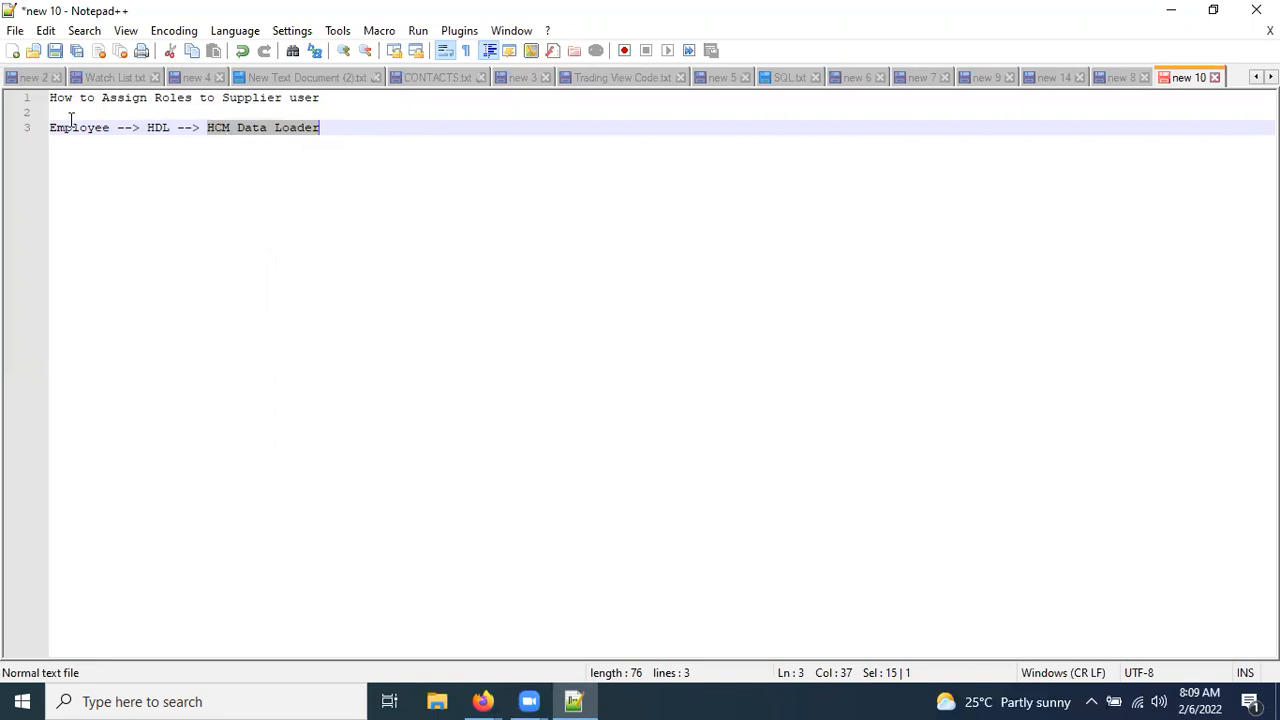
key(Left)
key(Right)
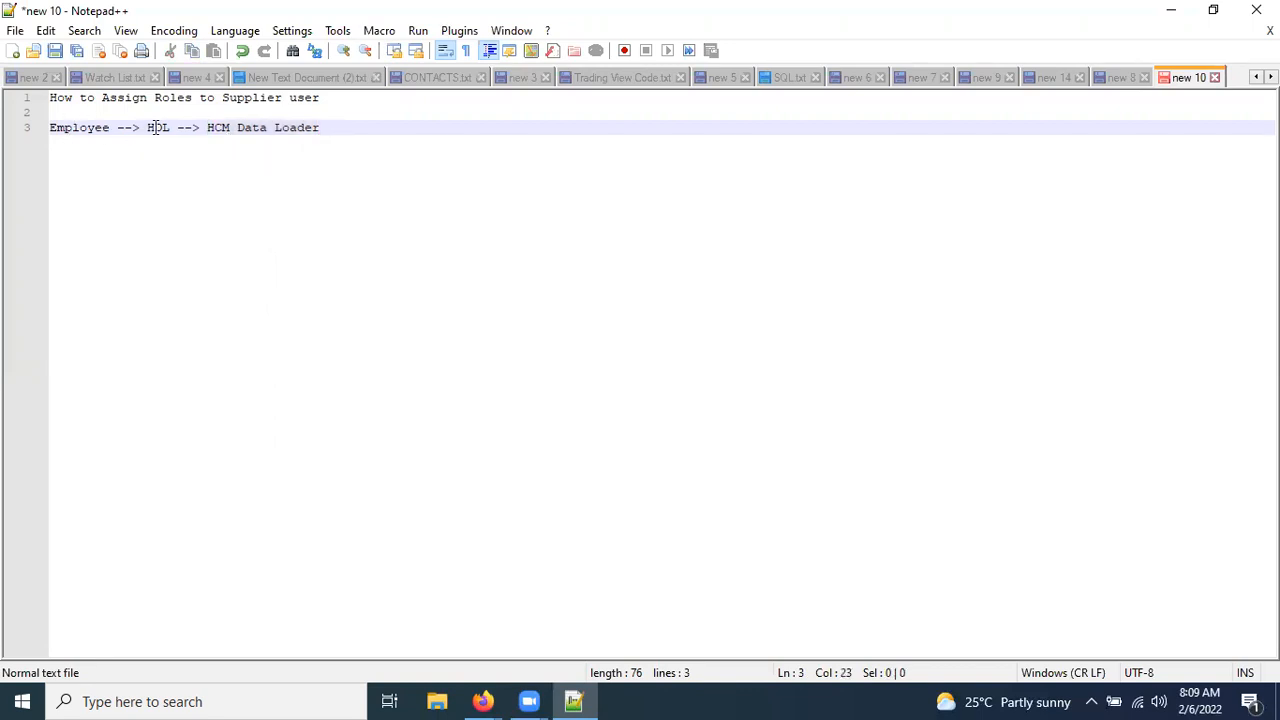
Add an 'FBDI' line below it and bring the supplier roles page back to the front.
click(87, 128)
key(Up)
key(Up)
key(ctrl+Right)
key(ctrl+Right)
key(ctrl+Right)
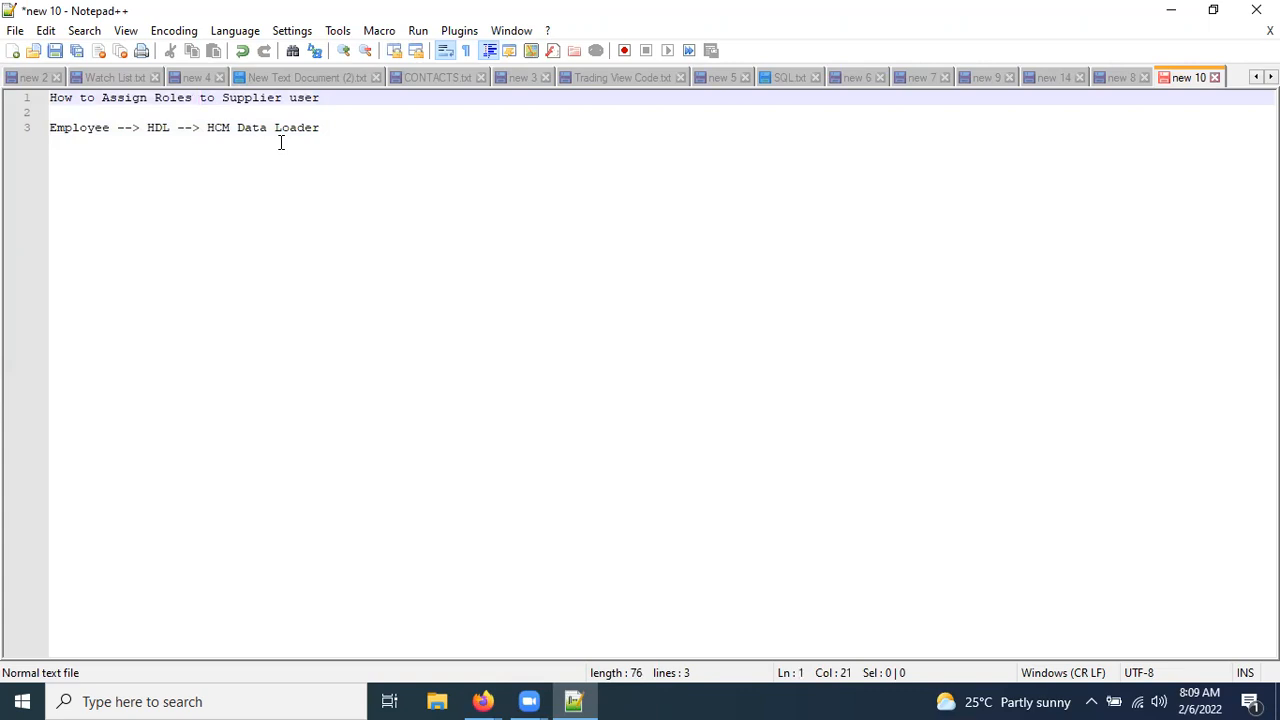
key(ctrl+End)
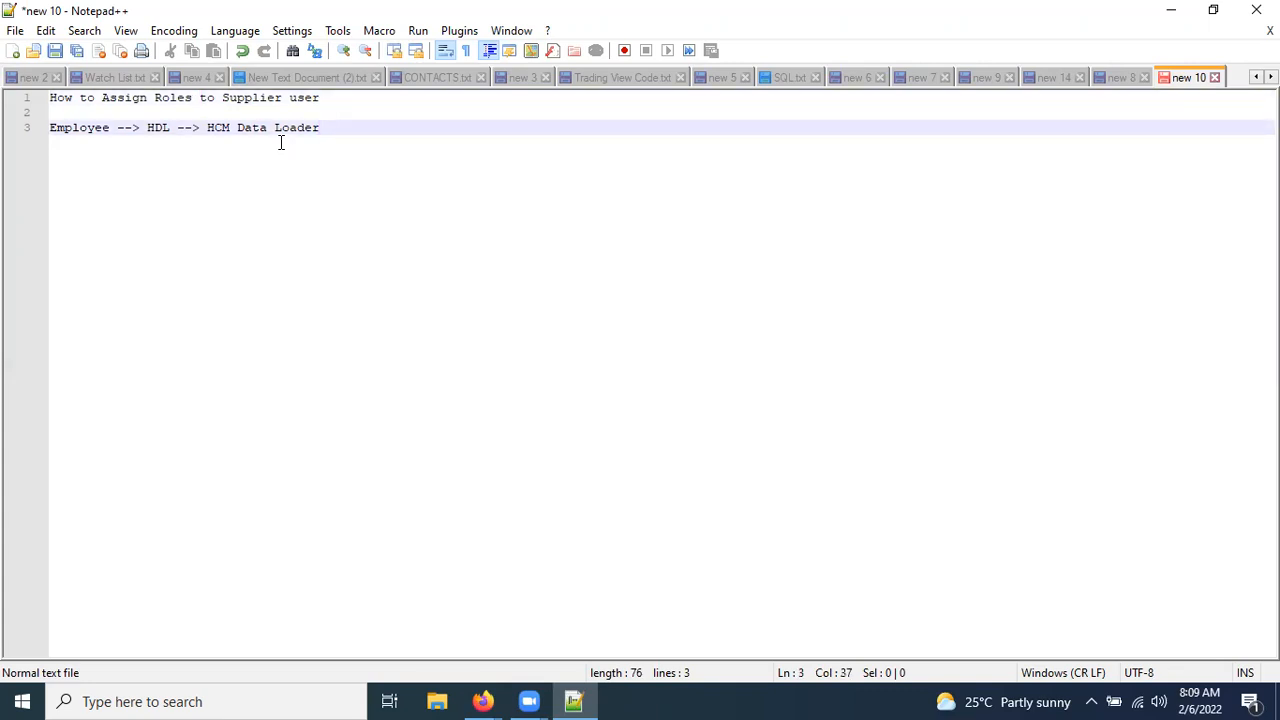
key(Return)
key(Return)
text(FB)
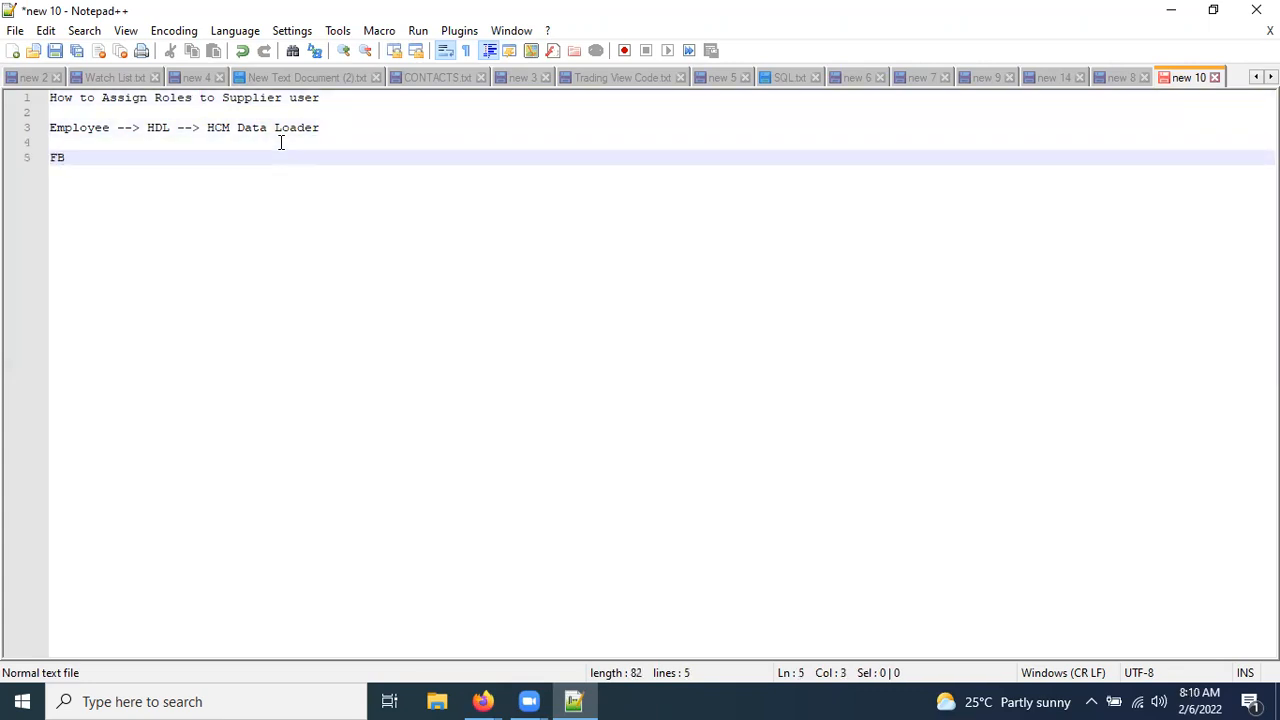
text(SI)
key(BackSpace)
key(BackSpace)
key(BackSpace)
key(BackSpace)
text(FBDI)
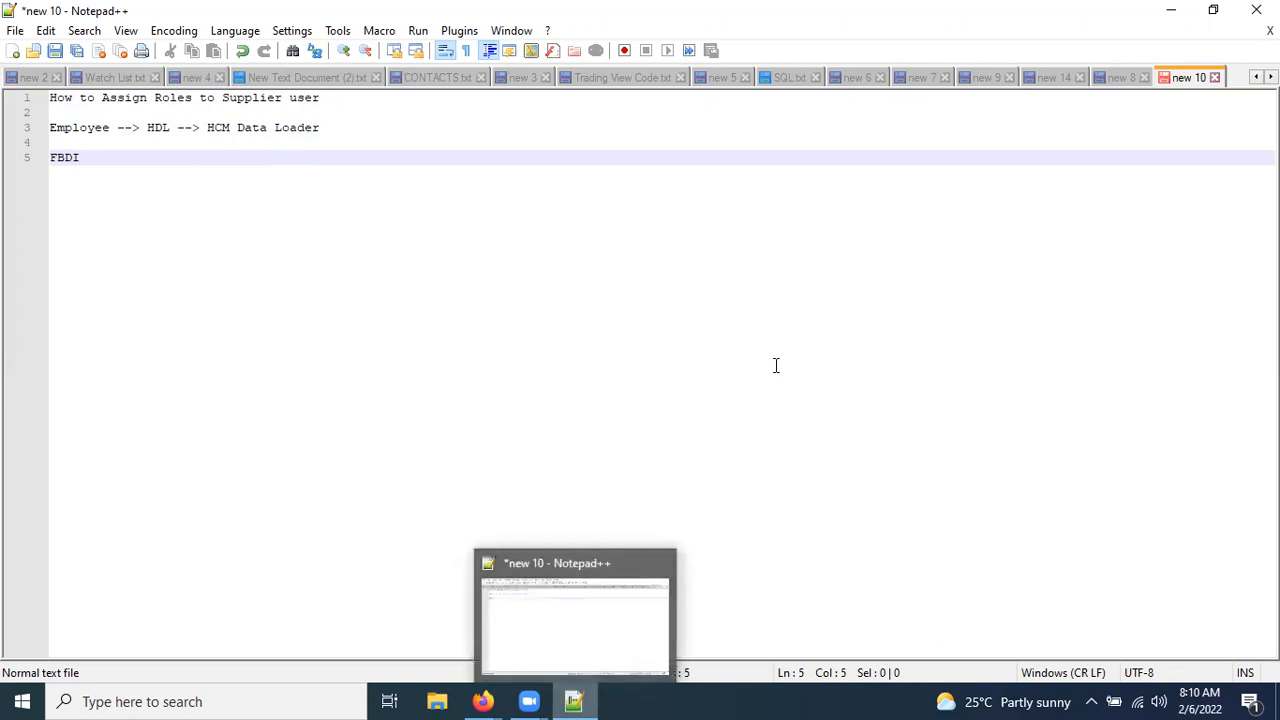
mouse_move(485, 700)
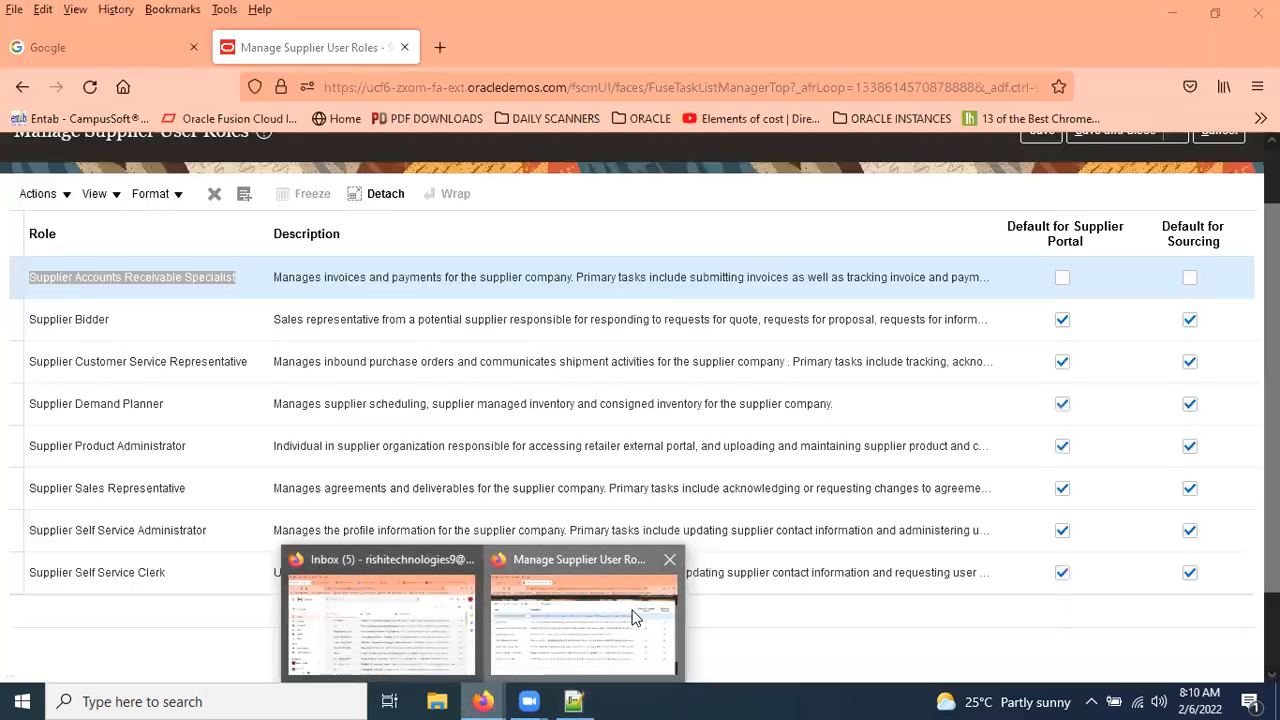
click(636, 612)
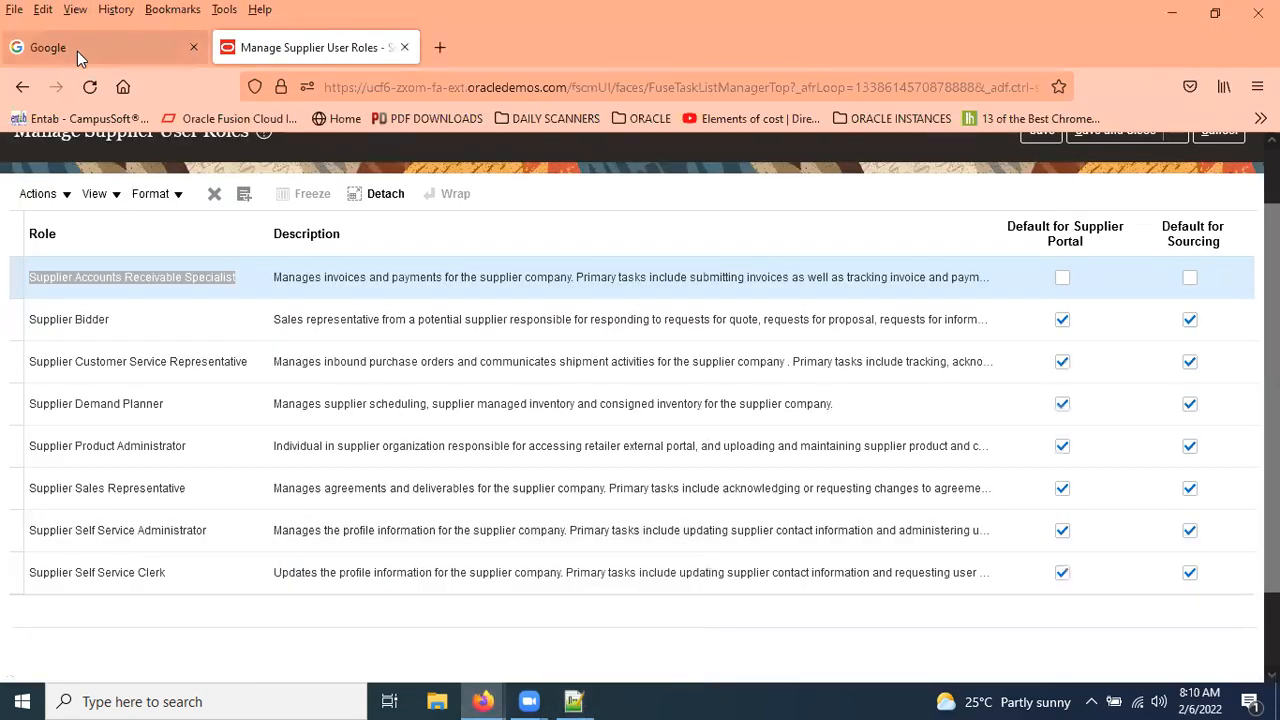
Google 'Oracle' enterprise repository and open the Oracle Enterprise Repository result.
click(77, 51)
click(500, 326)
text(Oracle)
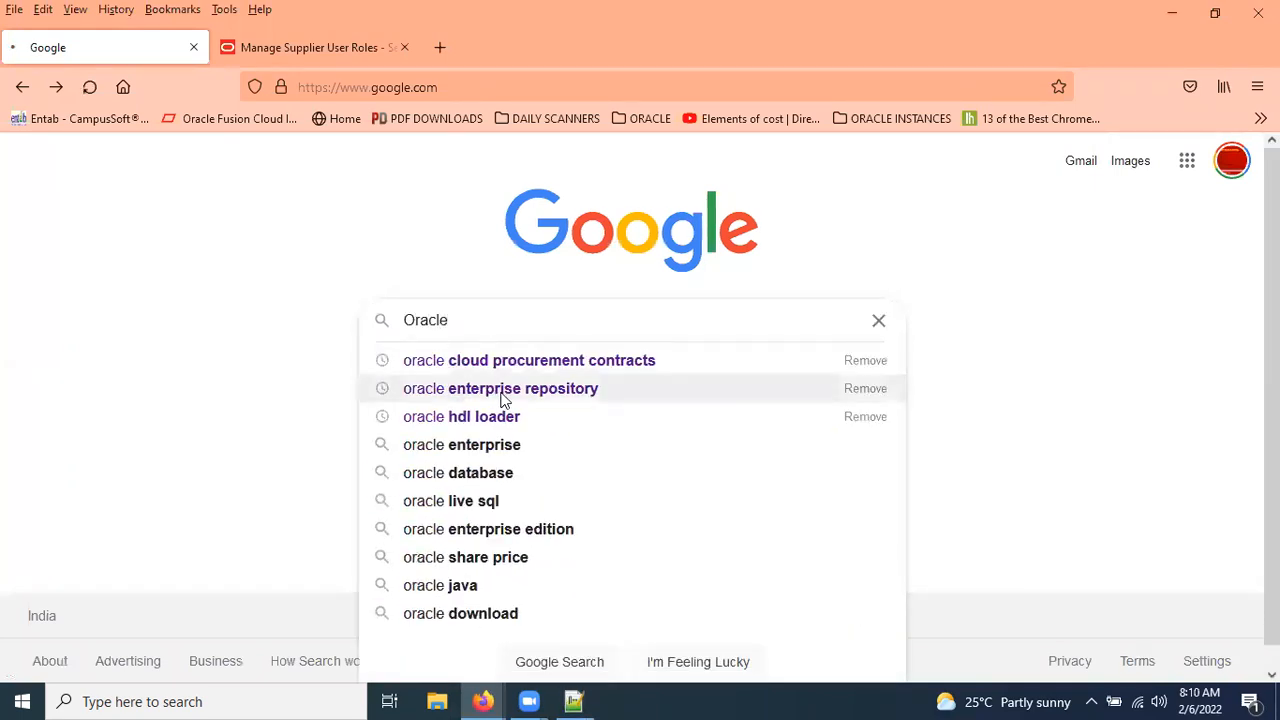
click(499, 392)
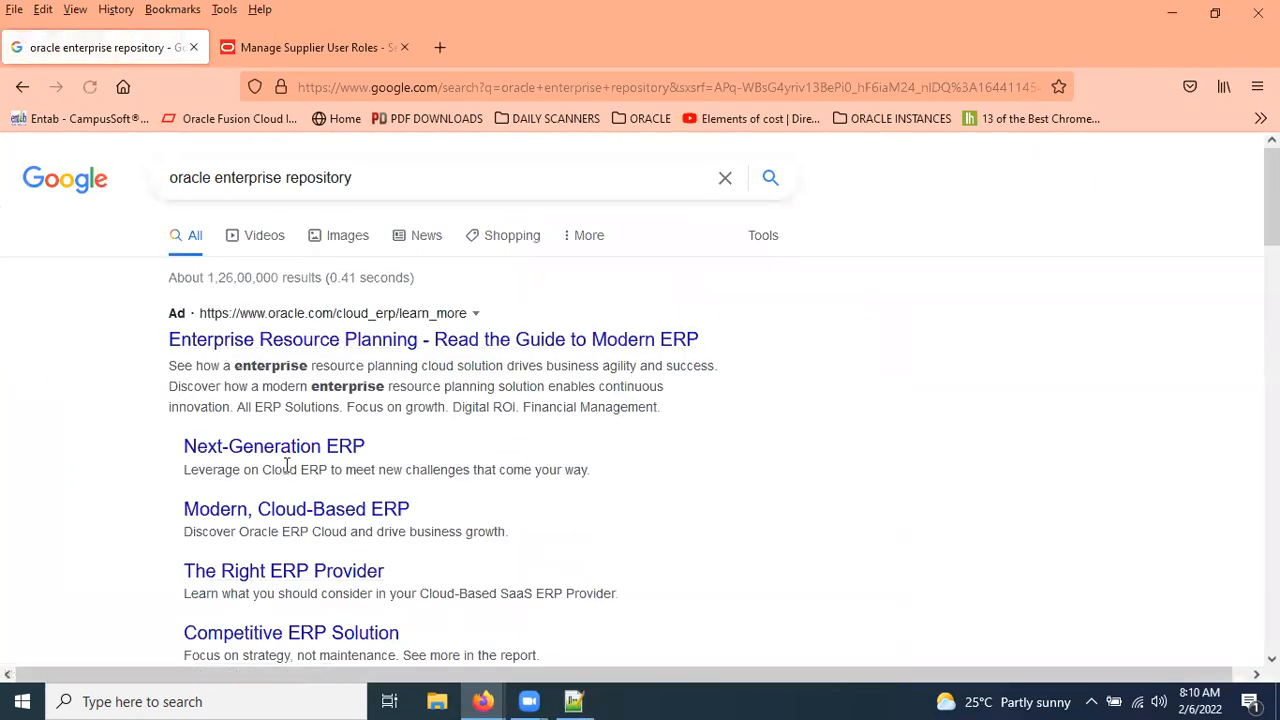
scroll(305, 466, down, 3)
click(266, 457)
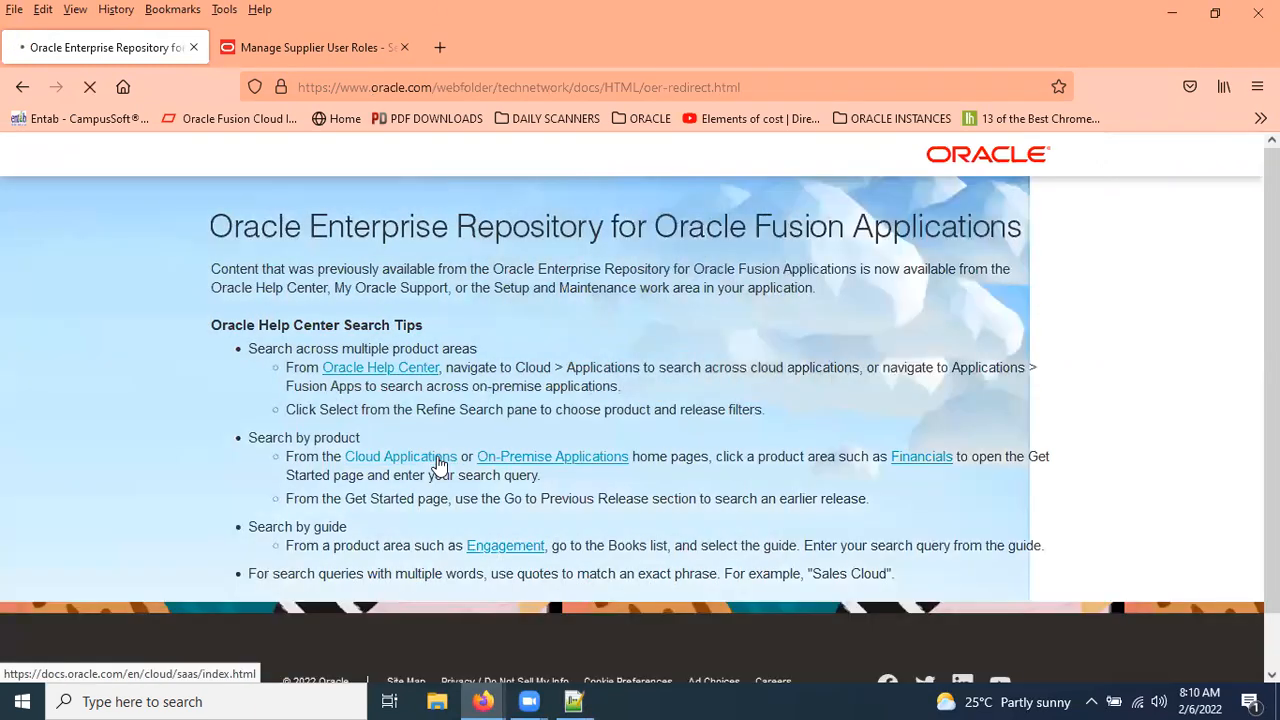
Go to Cloud Applications > Procurement > All Books, filter to Implementation, and open the FBDI guide.
click(438, 463)
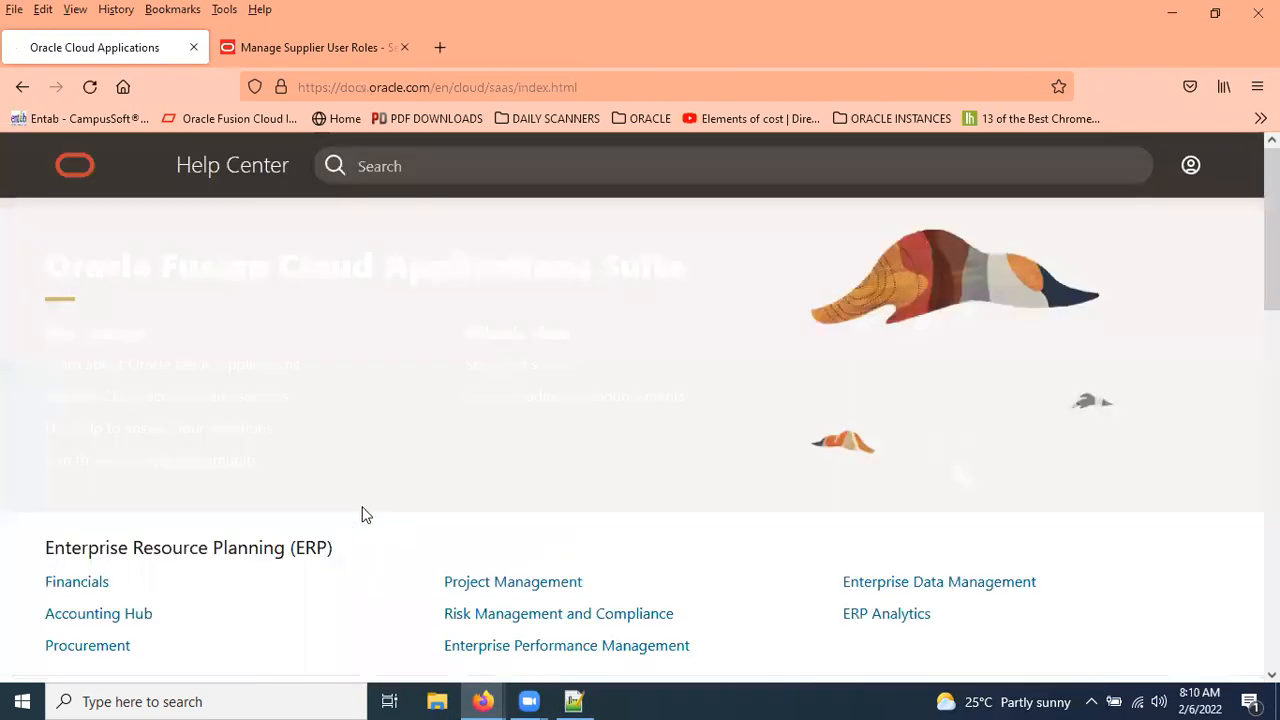
scroll(900, 472, down, 3)
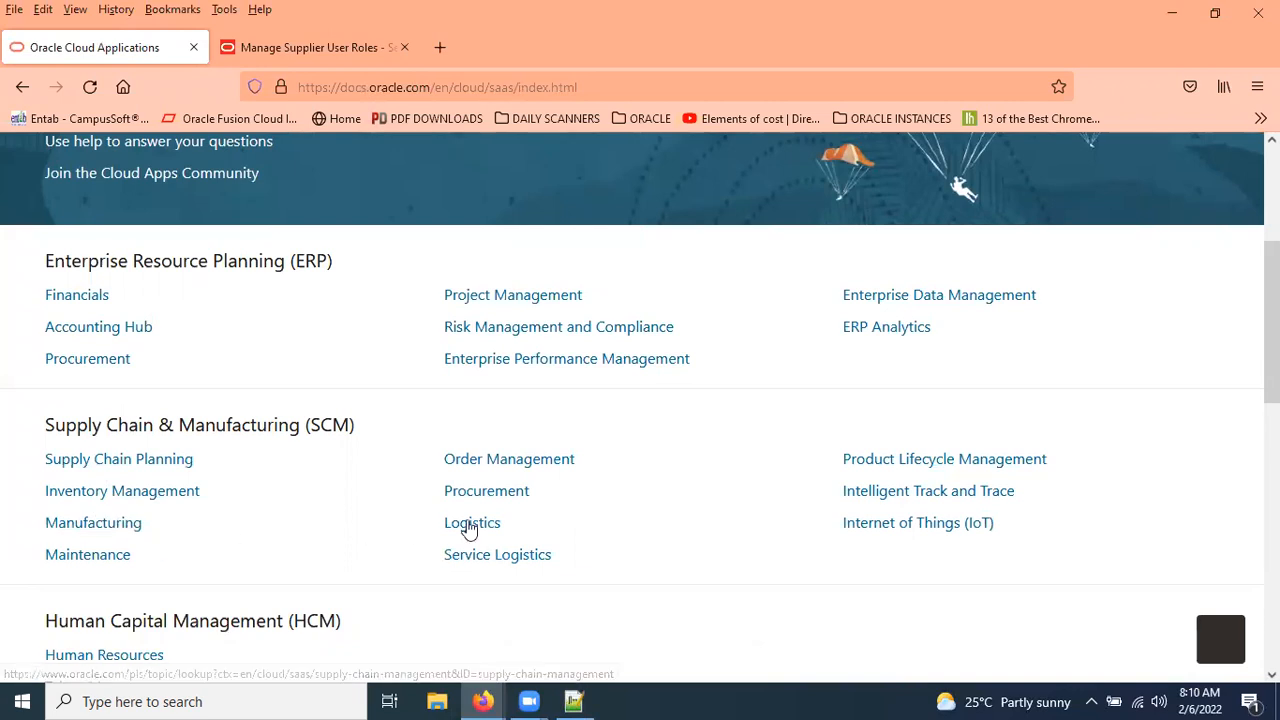
click(515, 496)
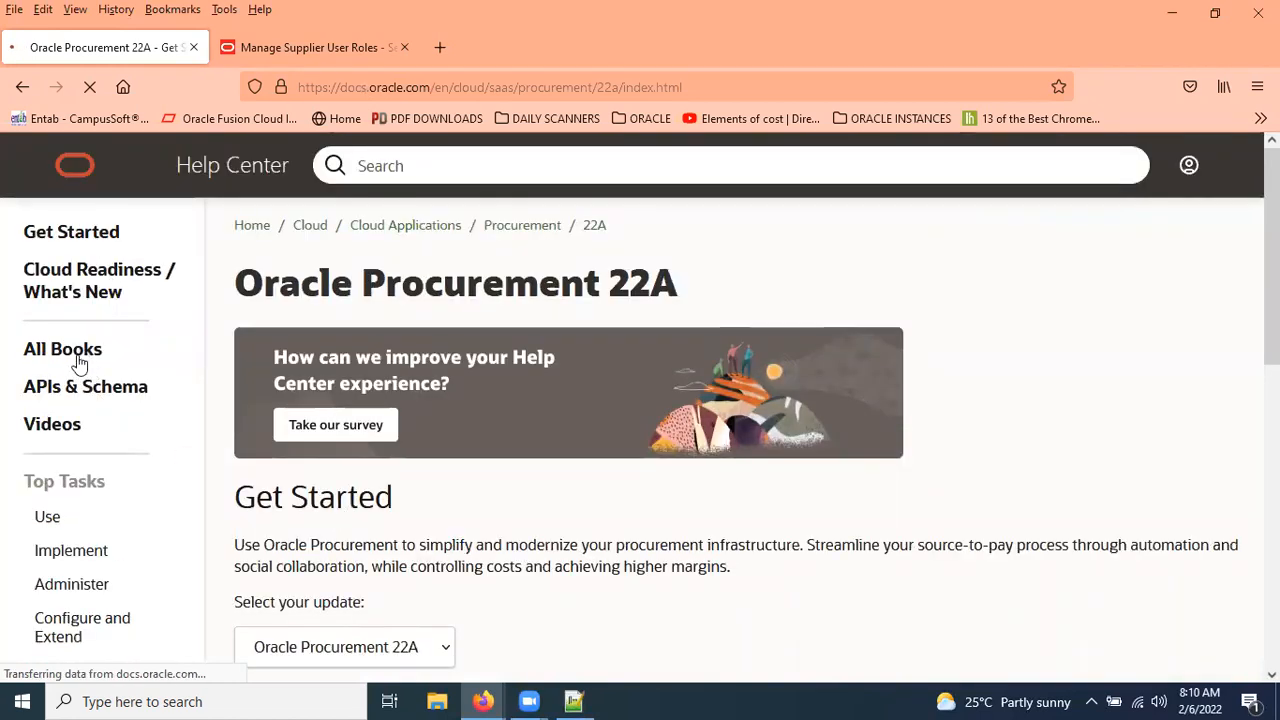
click(79, 357)
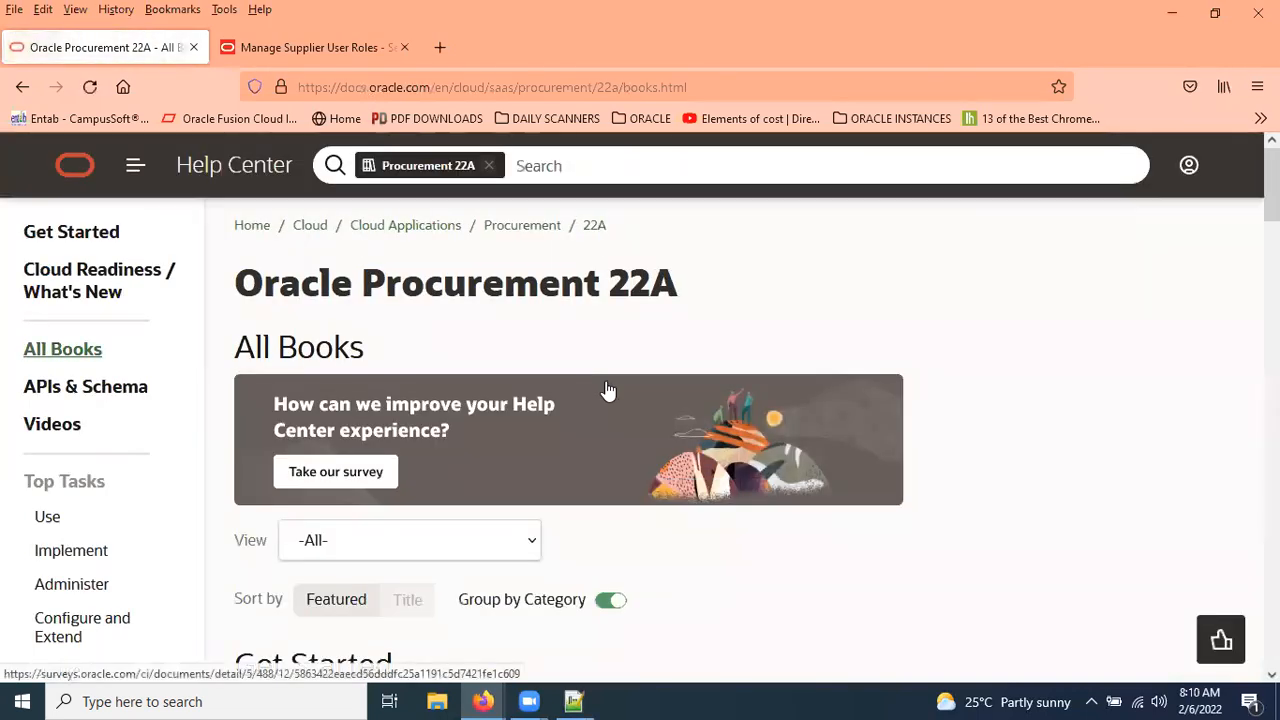
scroll(600, 389, down, 2)
click(521, 362)
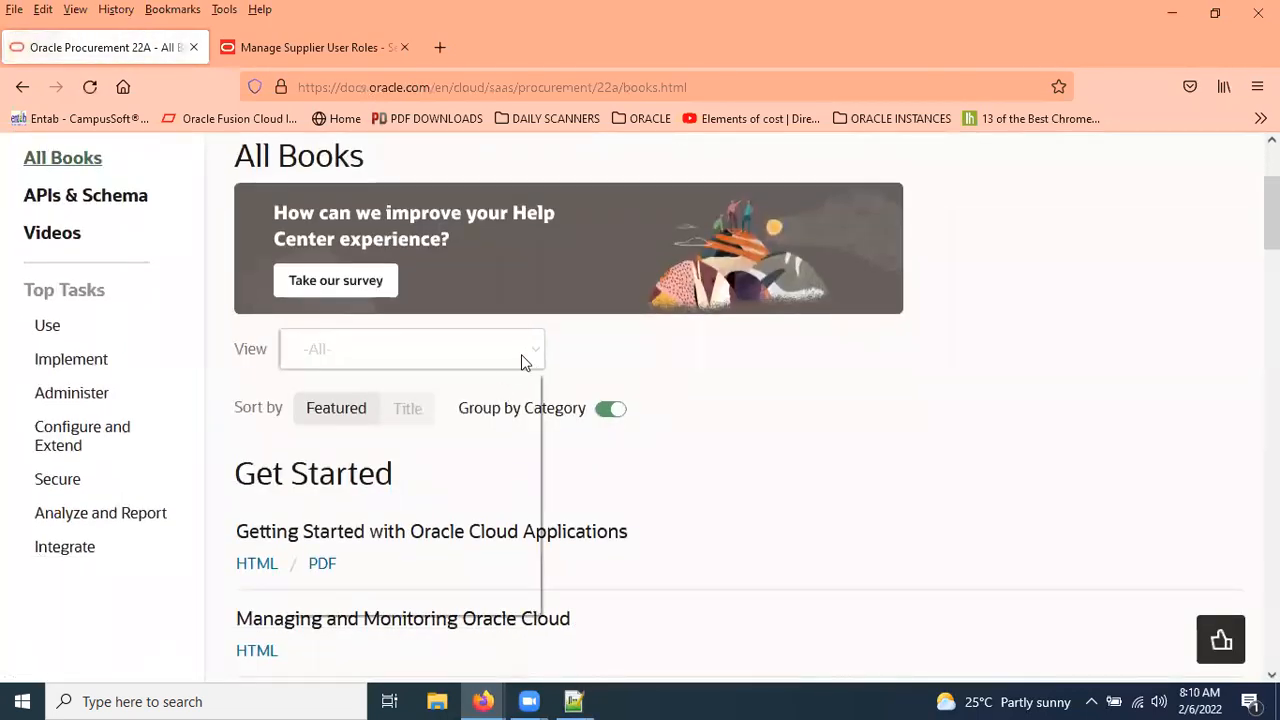
click(431, 476)
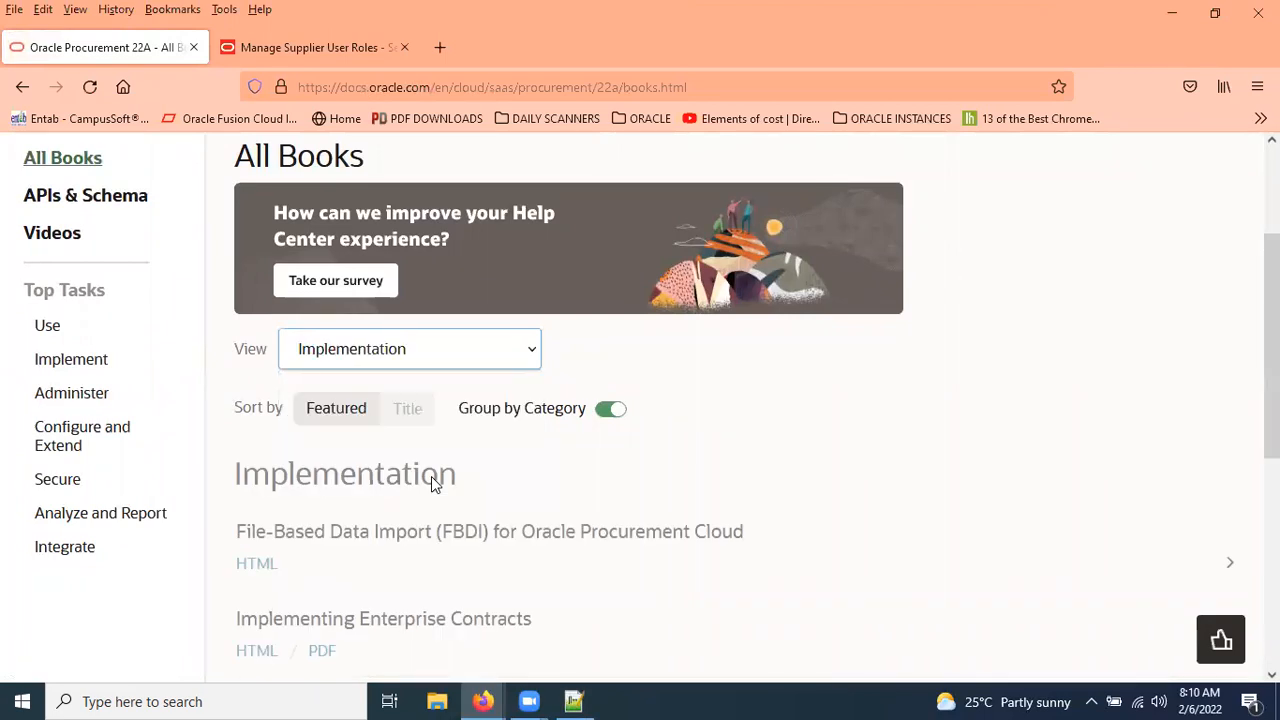
scroll(300, 460, down, 2)
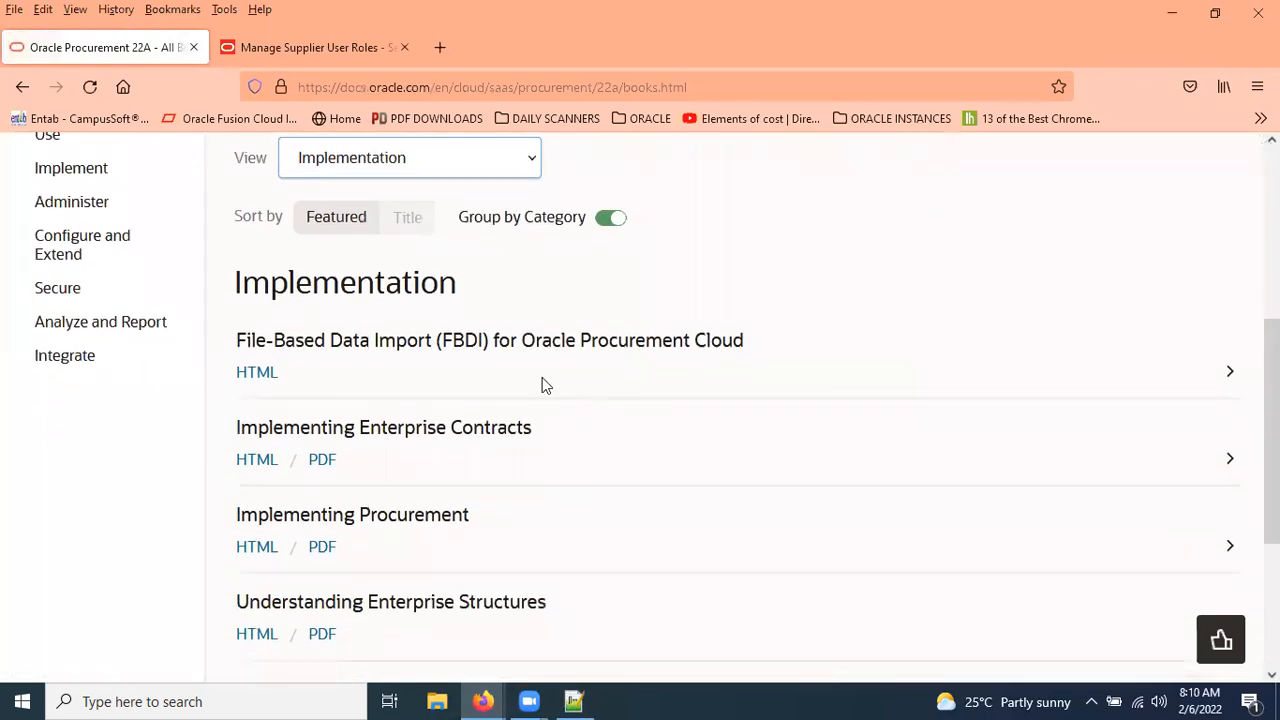
click(258, 374)
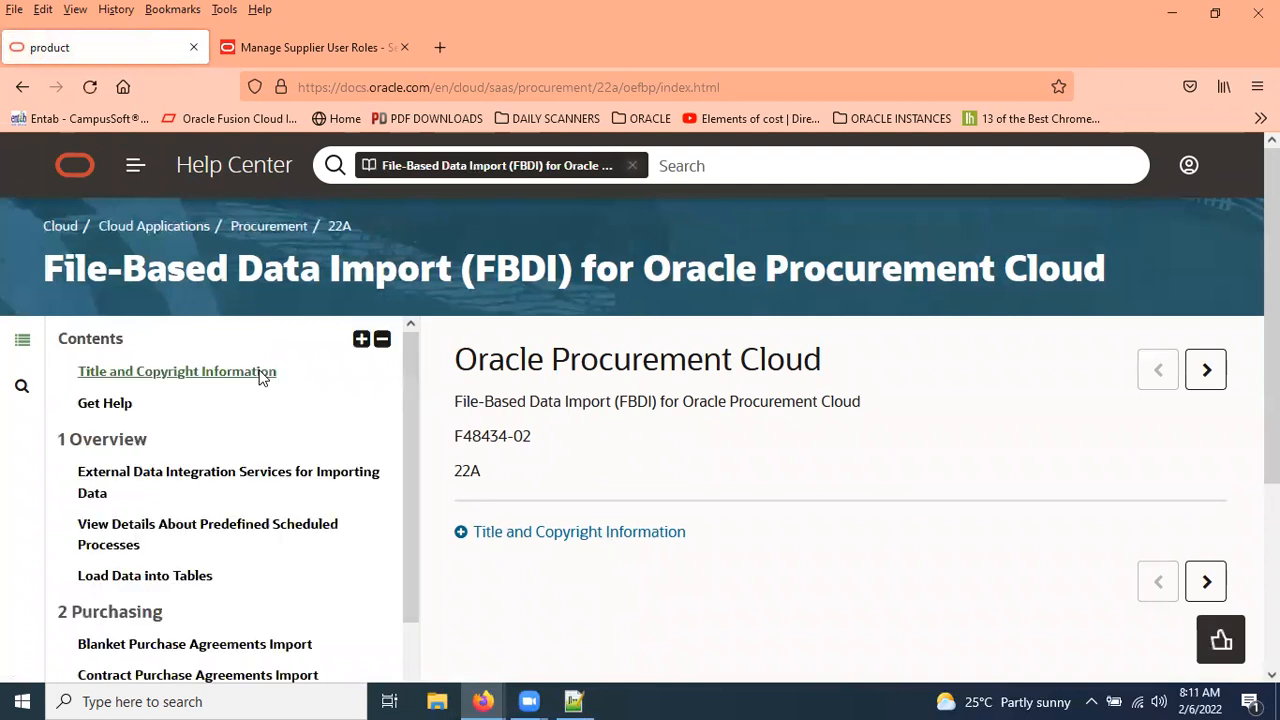
Open Import Supplier Contacts under 5 Supplier Model, select its heading, then switch to the Manage Supplier User Roles tab.
scroll(363, 482, down, 3)
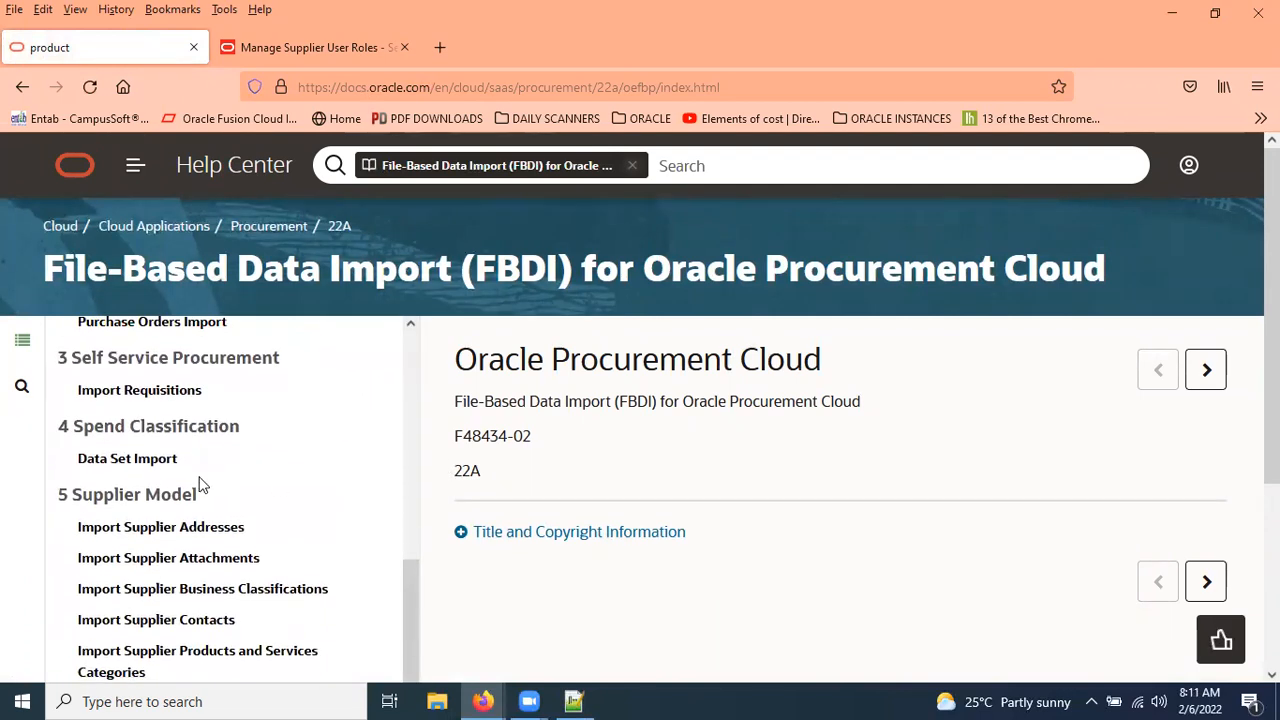
scroll(199, 482, down, 2)
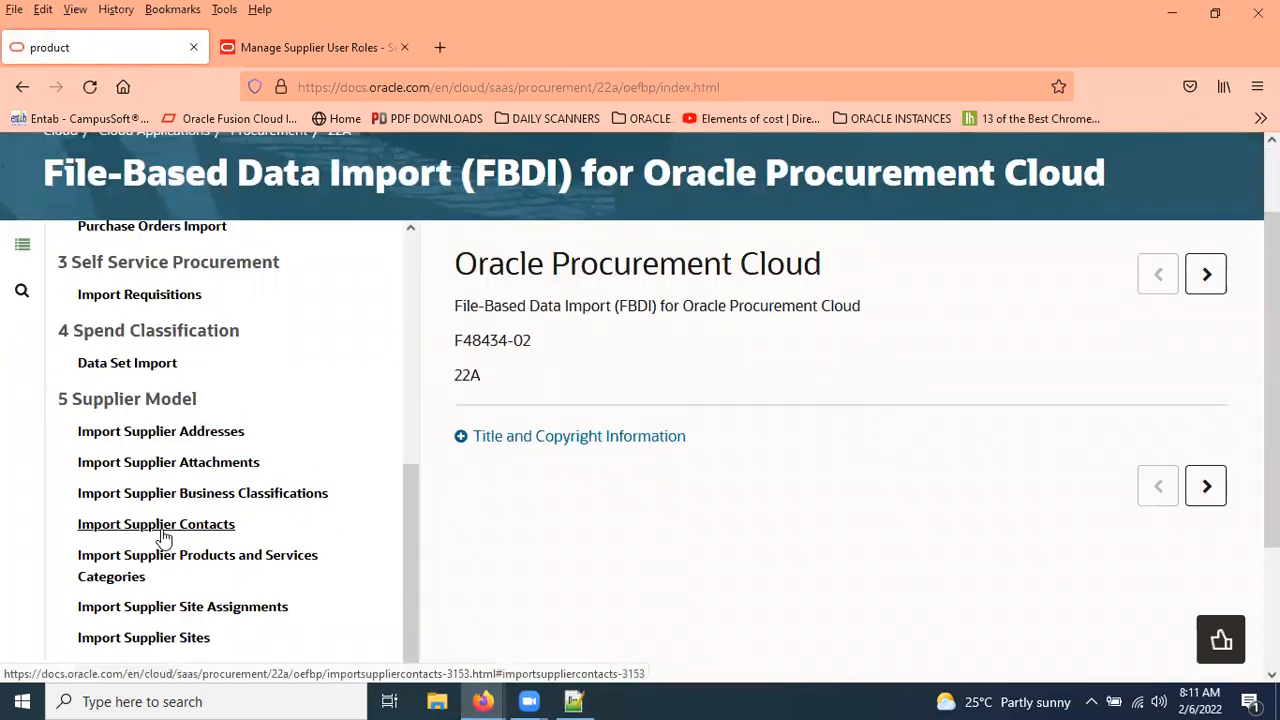
click(203, 535)
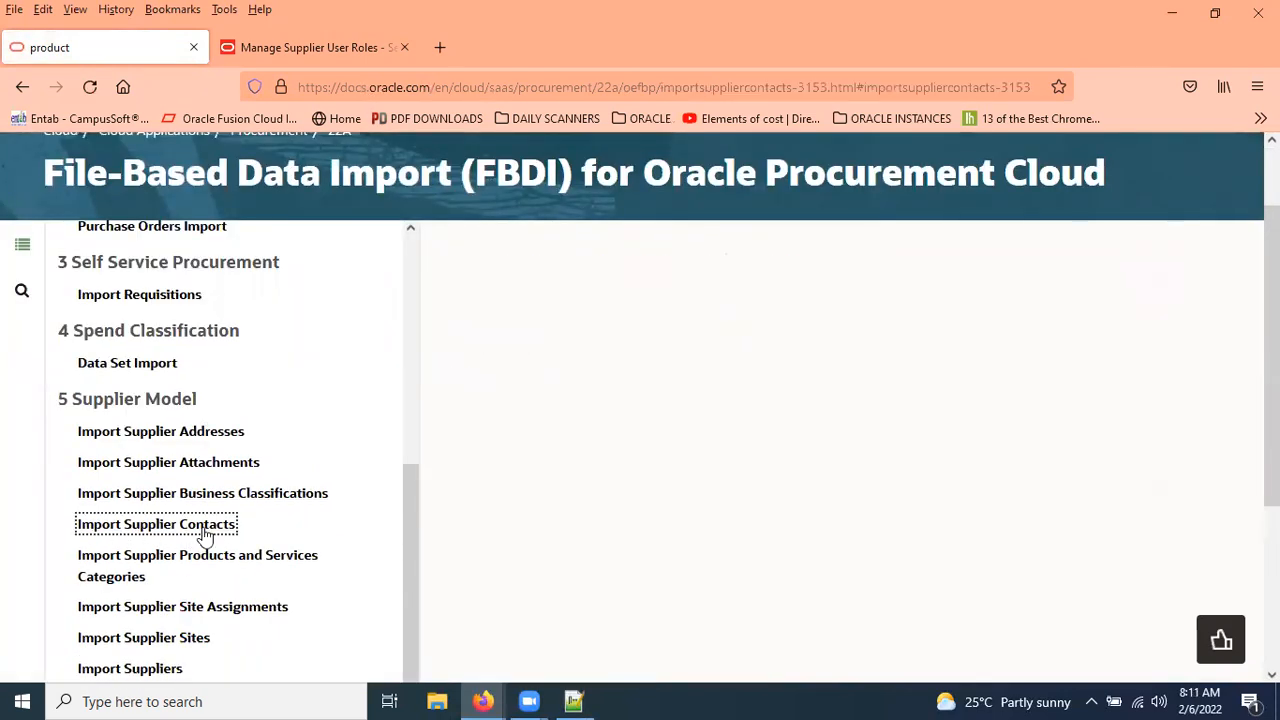
drag(456, 152, 851, 160)
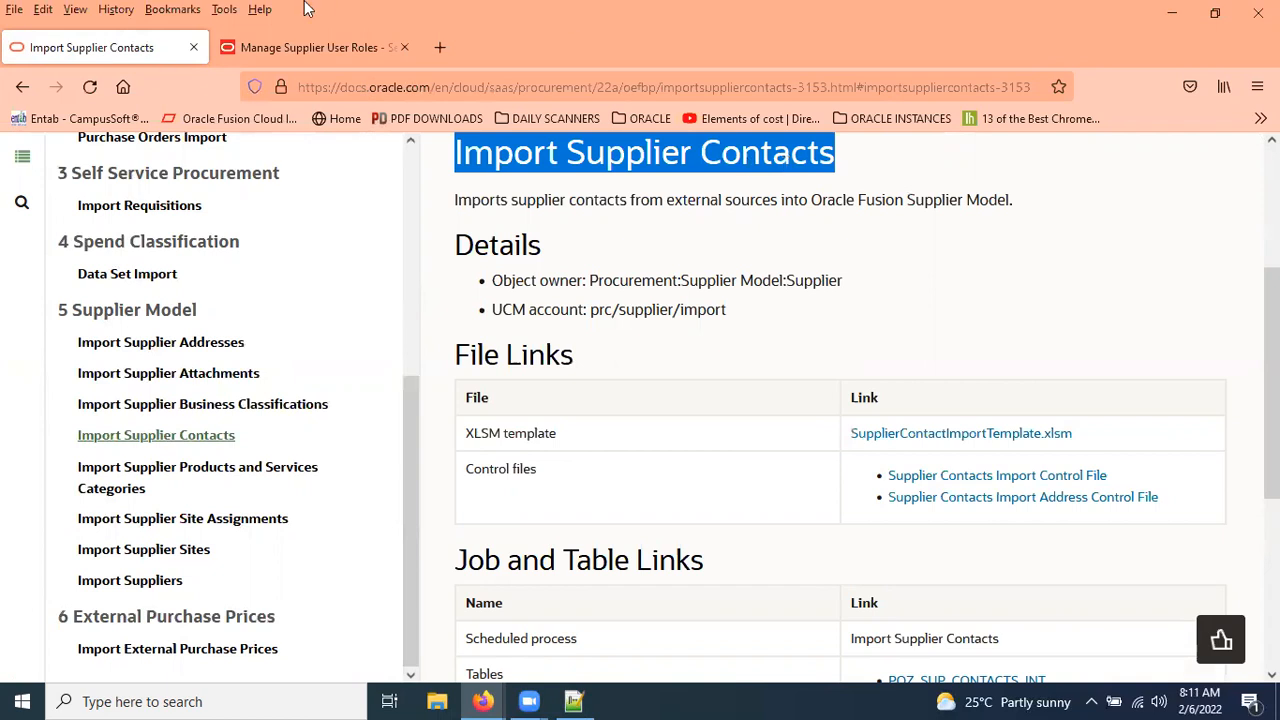
click(279, 45)
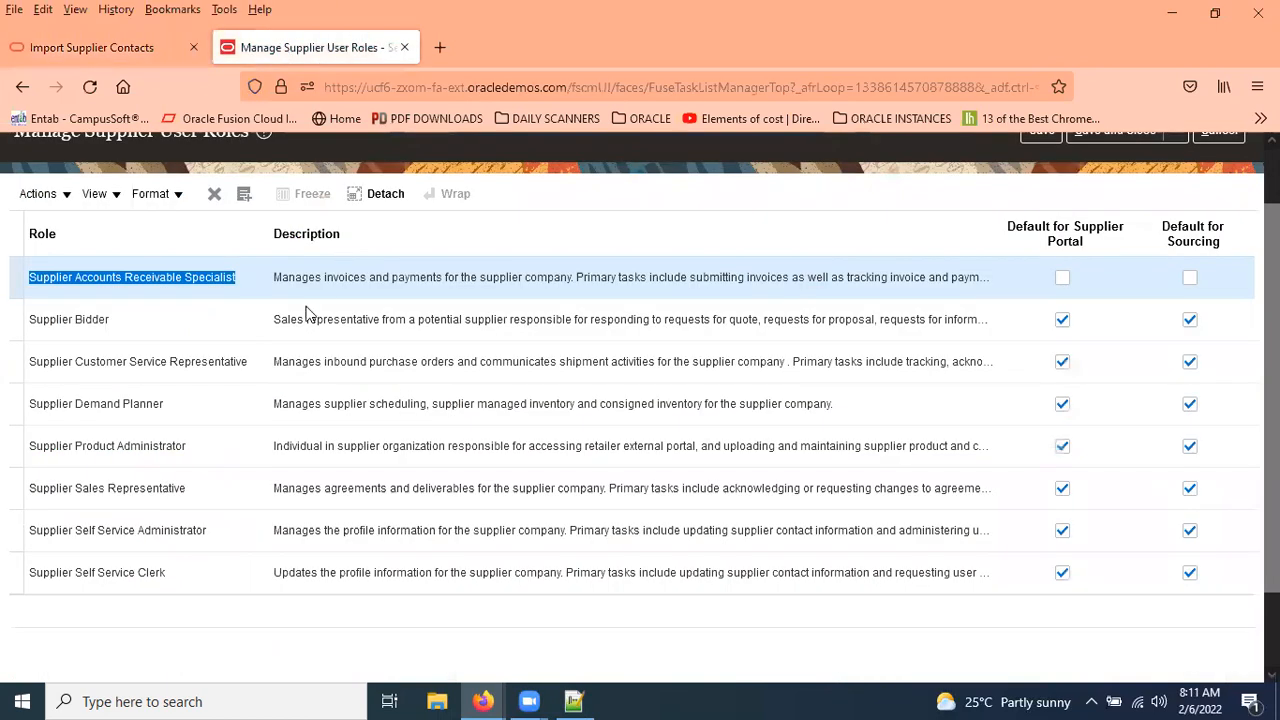
Select the Supplier Bidder and Supplier Accounts Receivable Specialist rows, then return to the Import Supplier Contacts help tab.
click(125, 322)
click(172, 278)
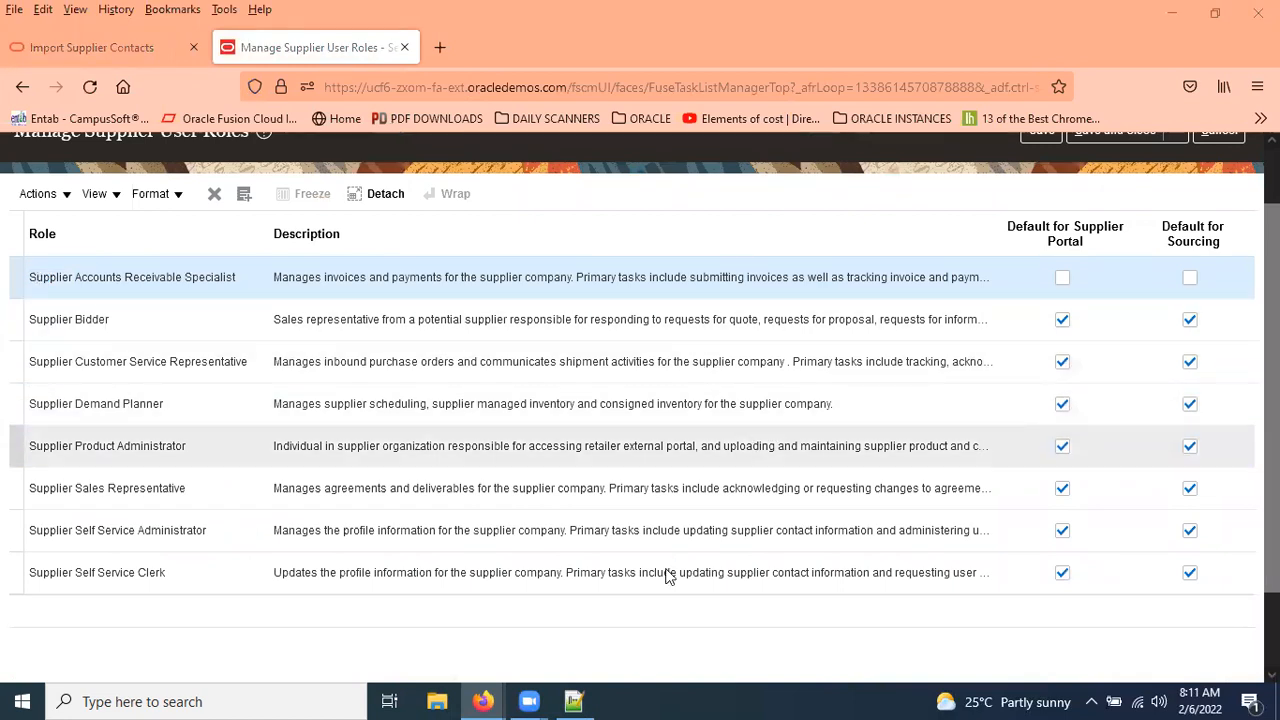
key(alt+Tab)
mouse_move(482, 701)
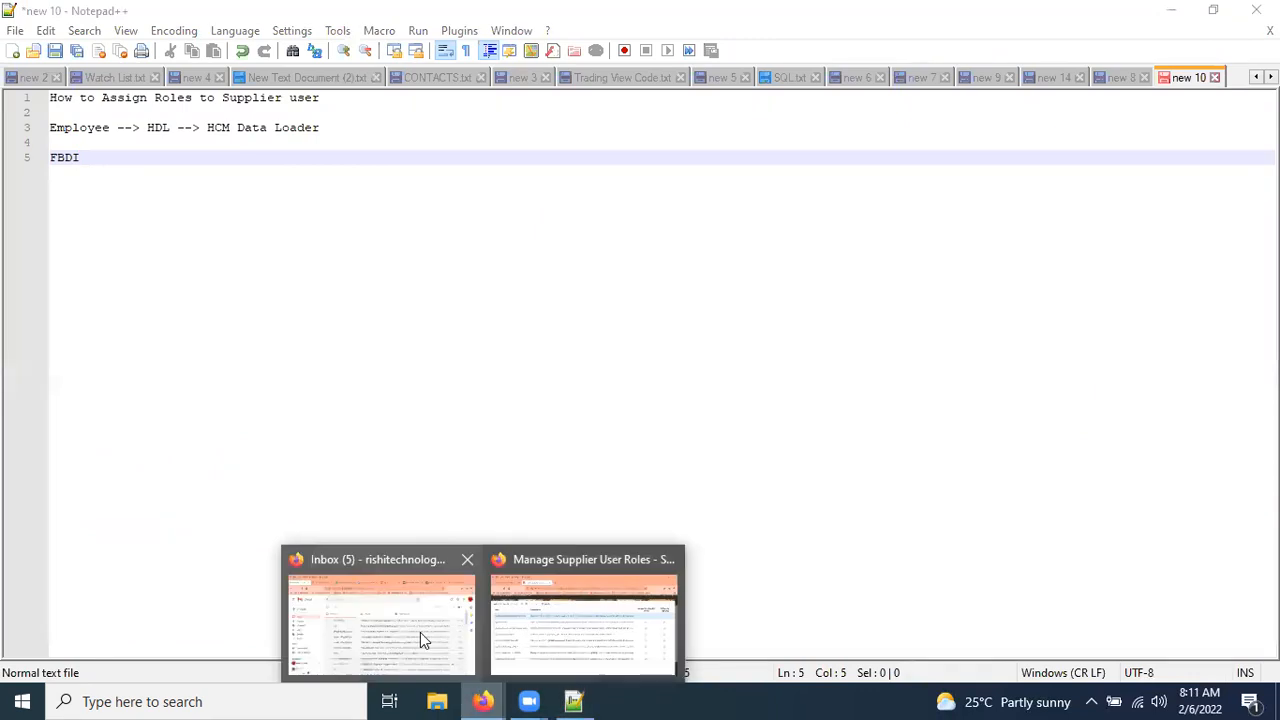
click(596, 619)
click(126, 45)
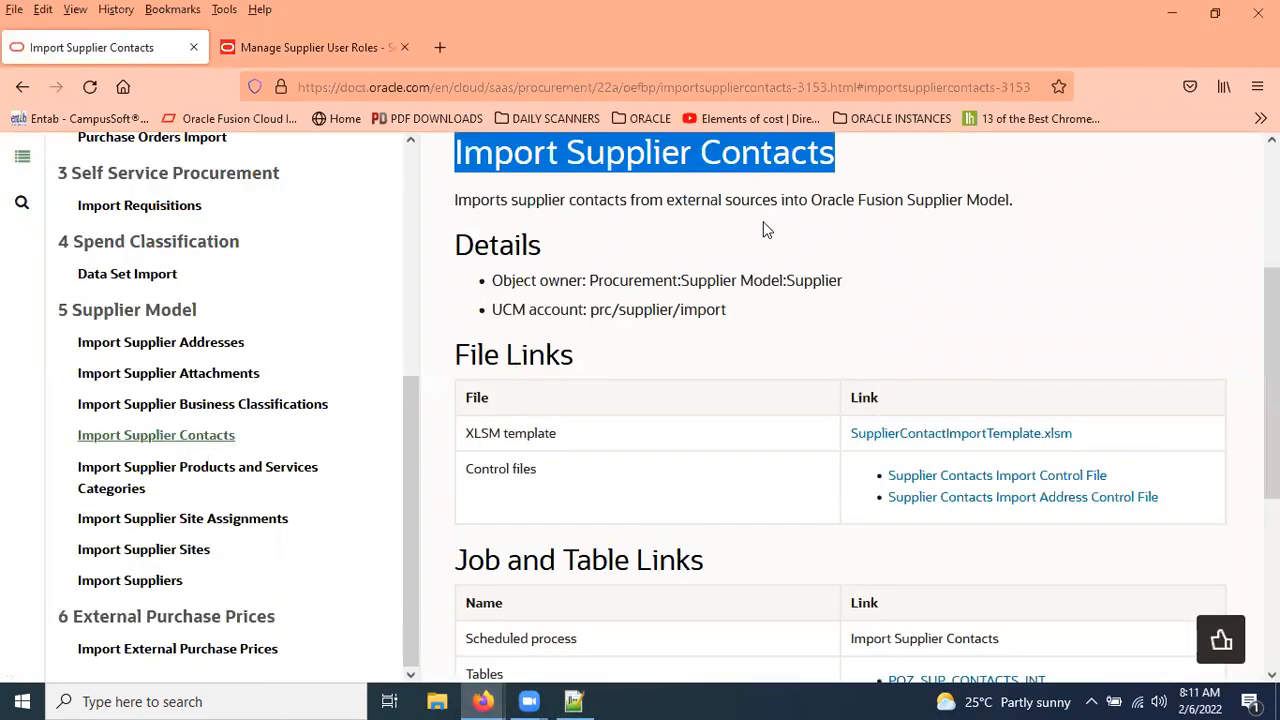
Save SupplierContactImportTemplate.xlsm to disk and confirm it in the Downloads panel.
scroll(766, 223, up, 1)
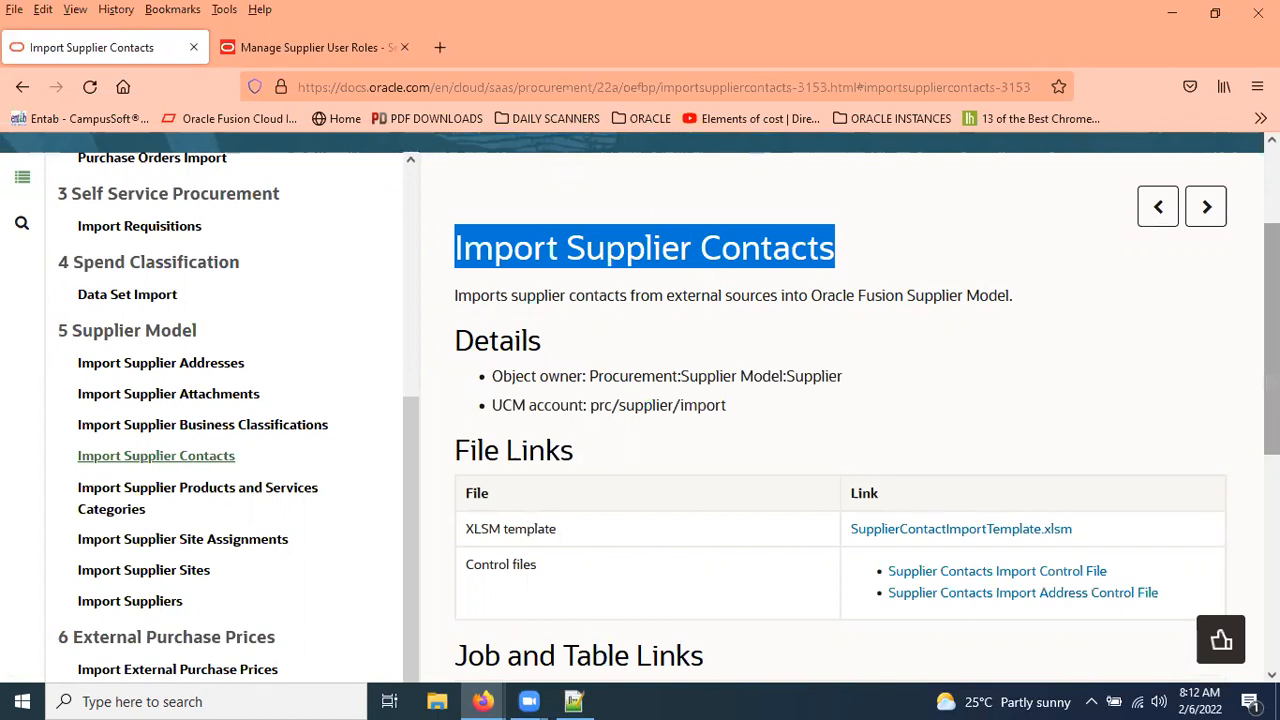
scroll(900, 287, down, 2)
click(985, 437)
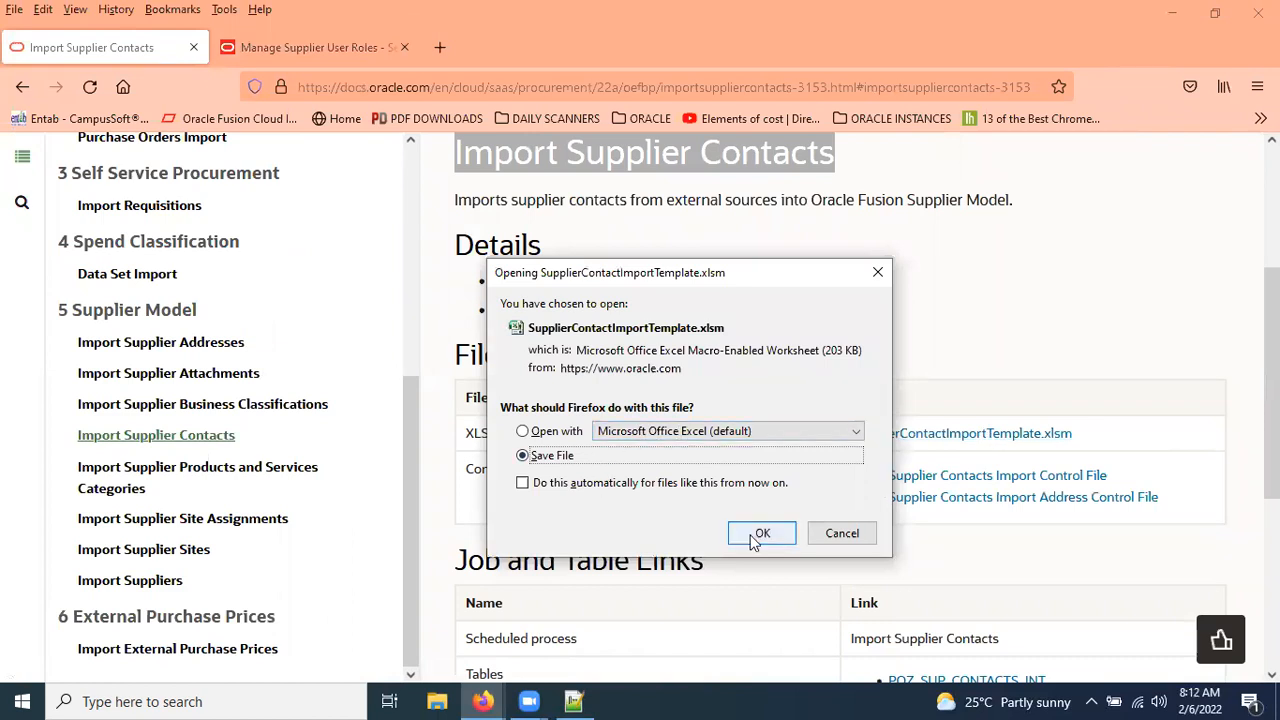
click(758, 536)
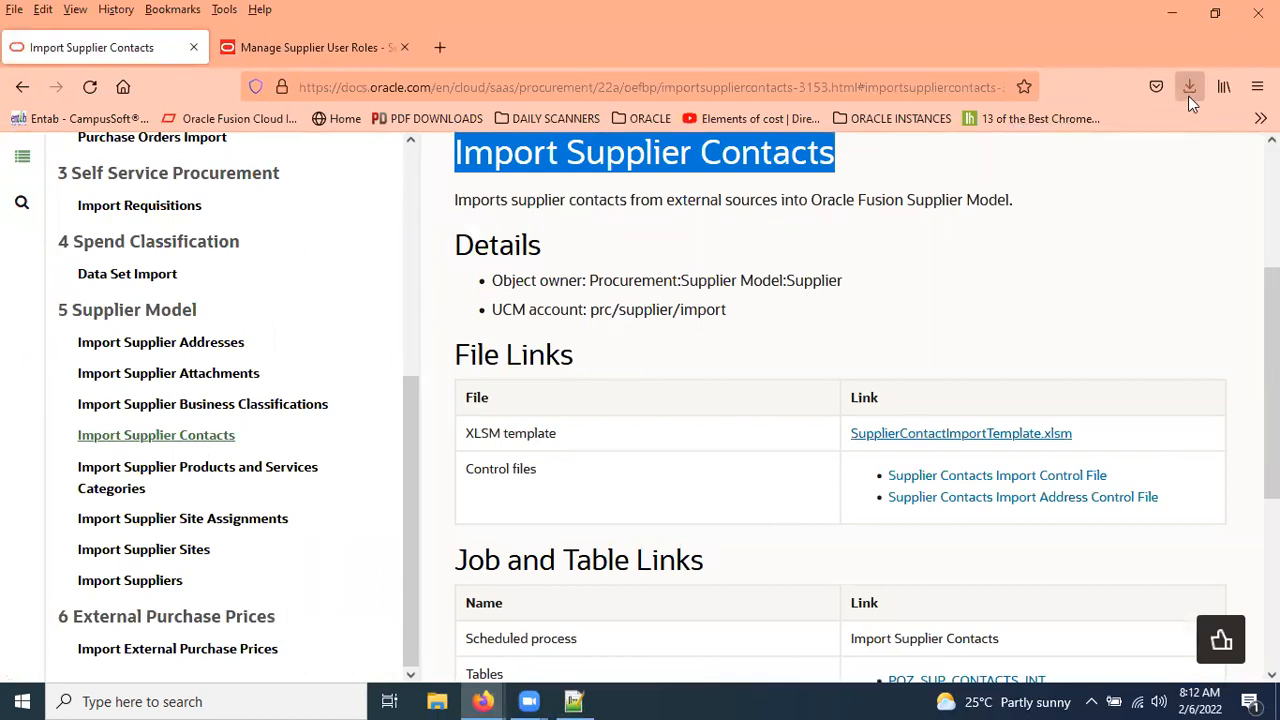
click(1190, 90)
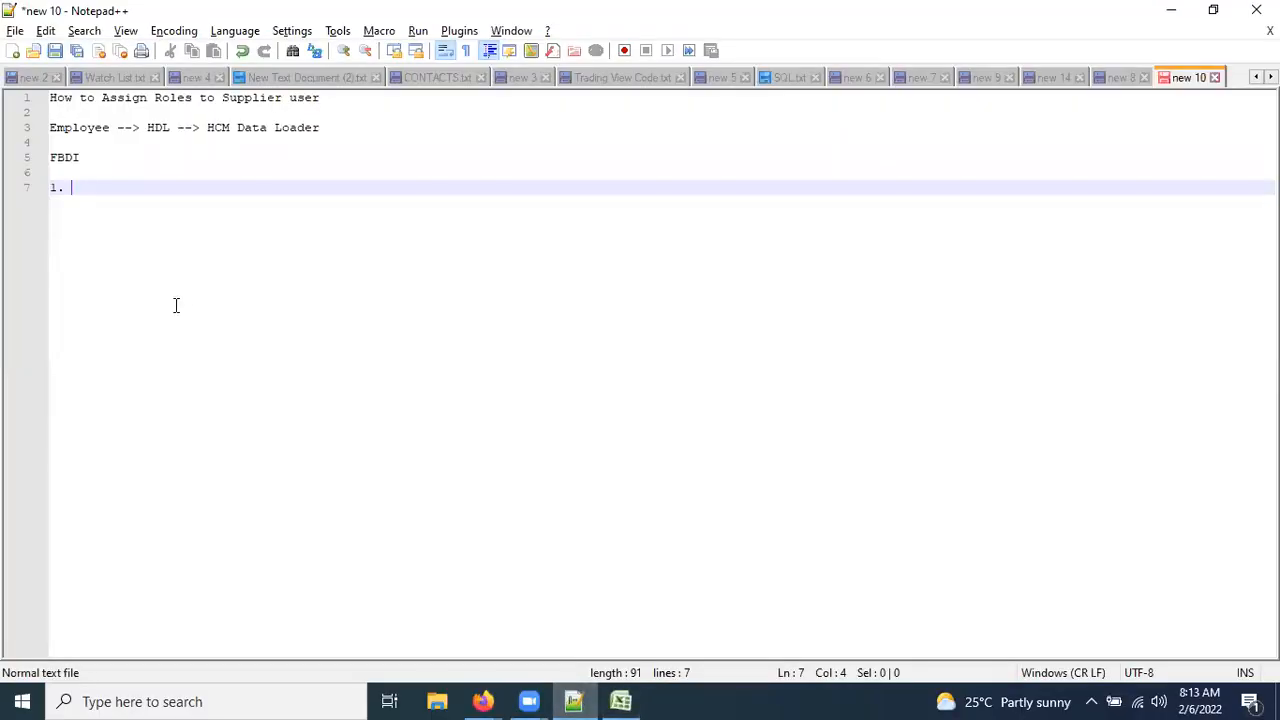
Add '1. Down Supplier Contacts FBDI from OER' and '2. Populate the data' below FBDI, fixing the 'teh' typo.
text(Down Supplier Contacts FBDI)
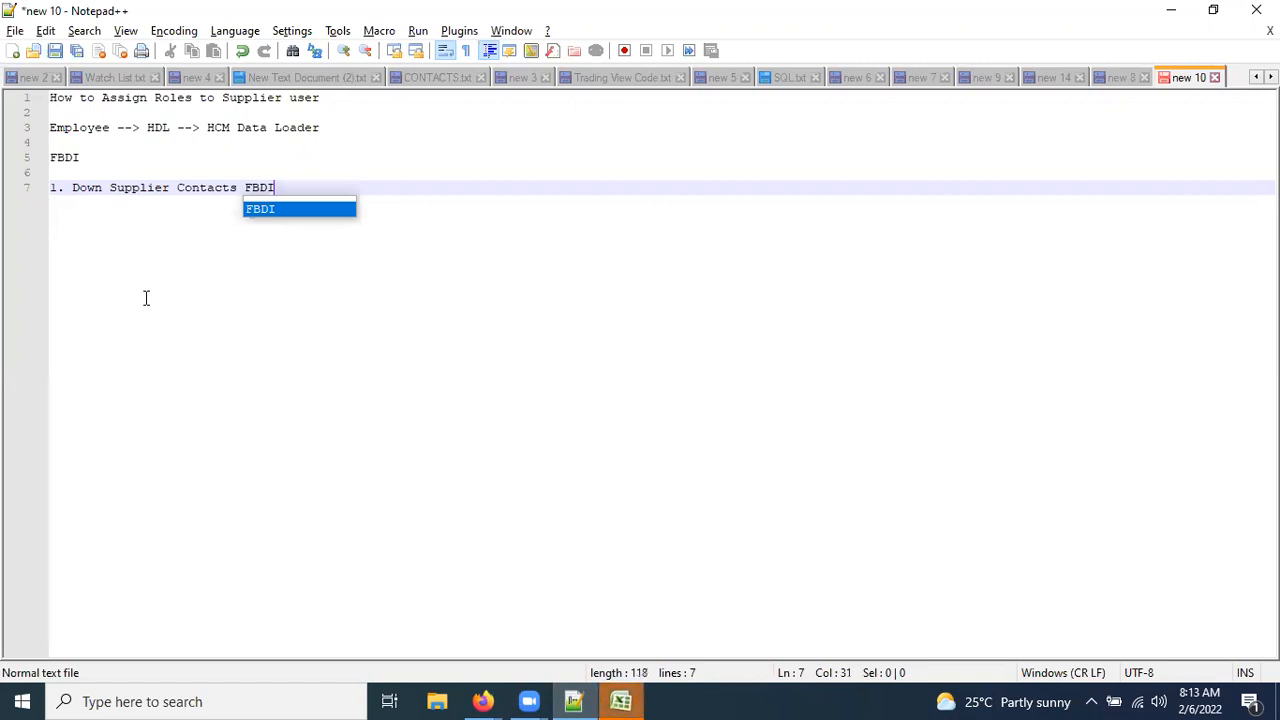
text( from OER)
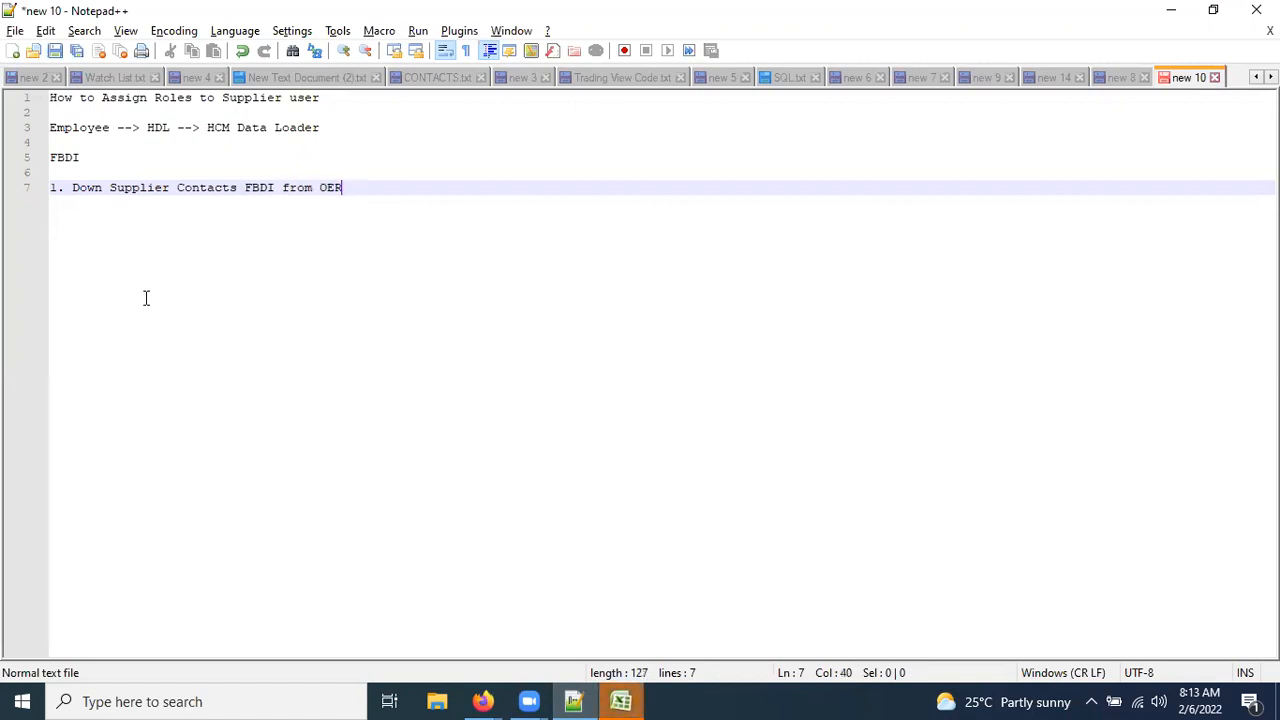
key(Return)
text(2. )
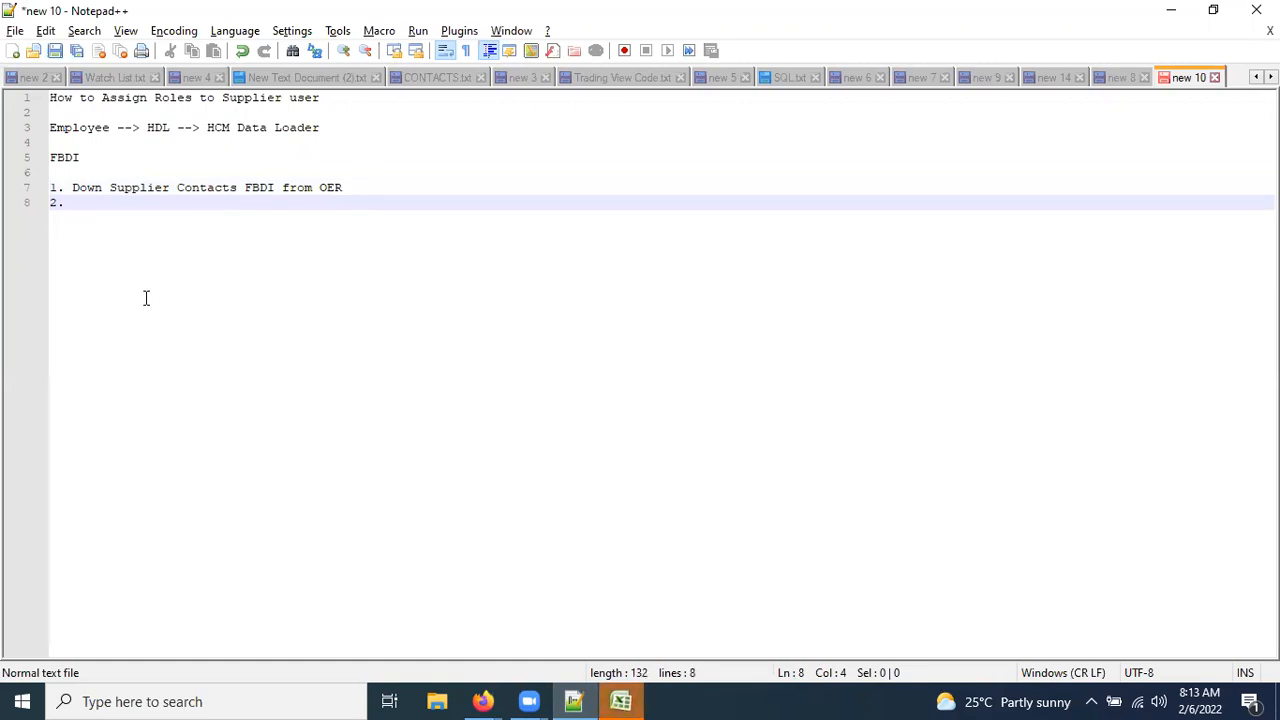
text(Populate r)
key(BackSpace)
key(BackSpace)
text(teh data)
click(146, 202)
key(shift+Right)
key(shift+Right)
text(he)
click(620, 701)
Repair-open the template in a maximized Excel window and view the POZ_SUP_CONTACTS and POZ_SUPP_CONTACT_ADDRESSES_INT sheets.
click(608, 398)
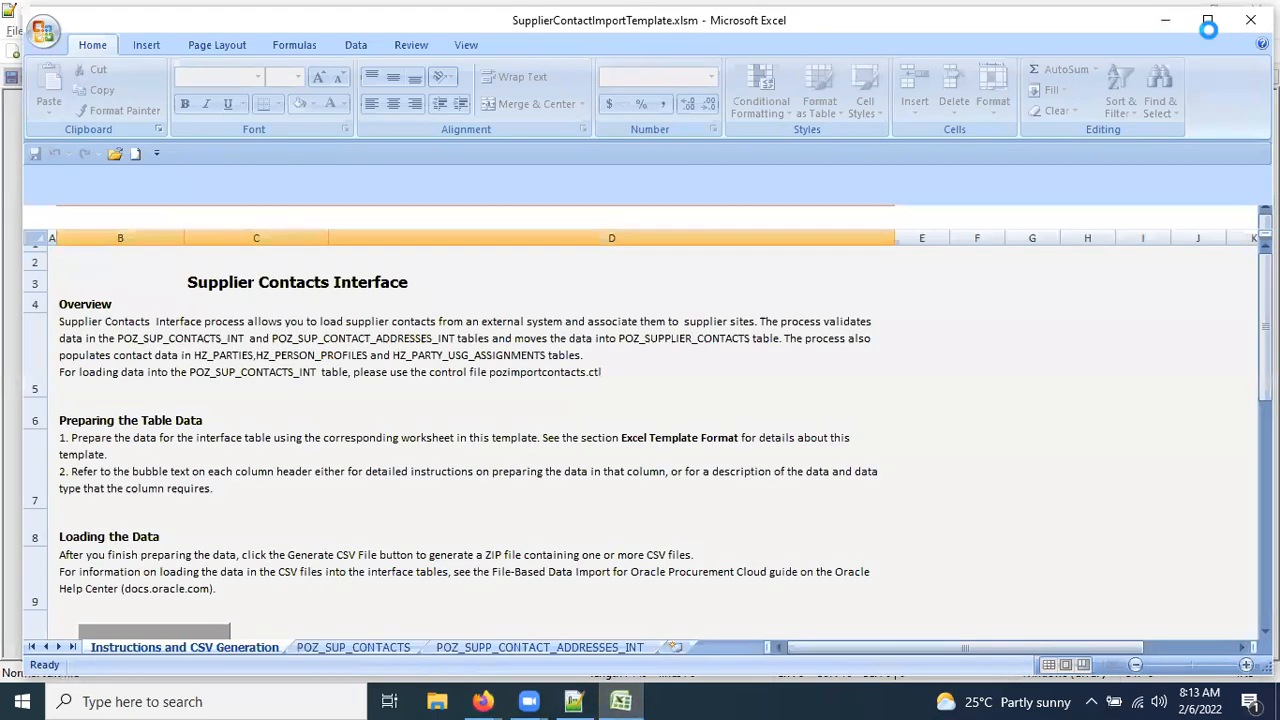
click(1208, 22)
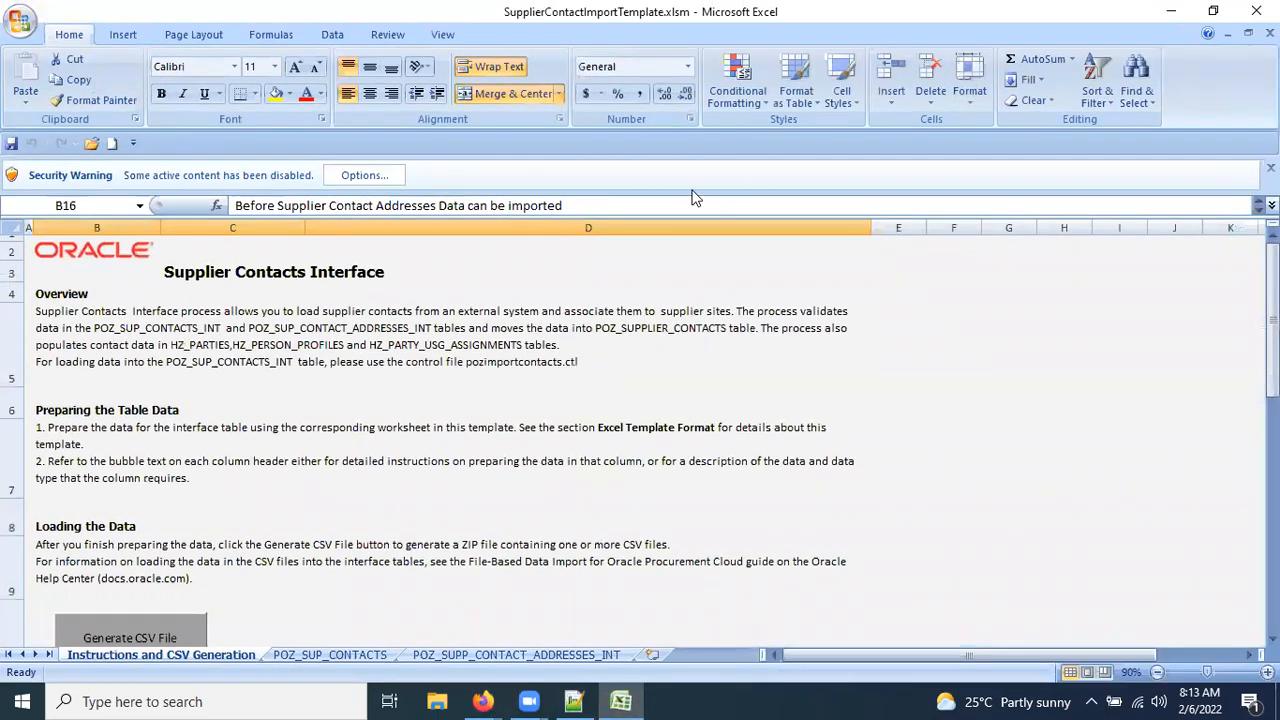
click(330, 656)
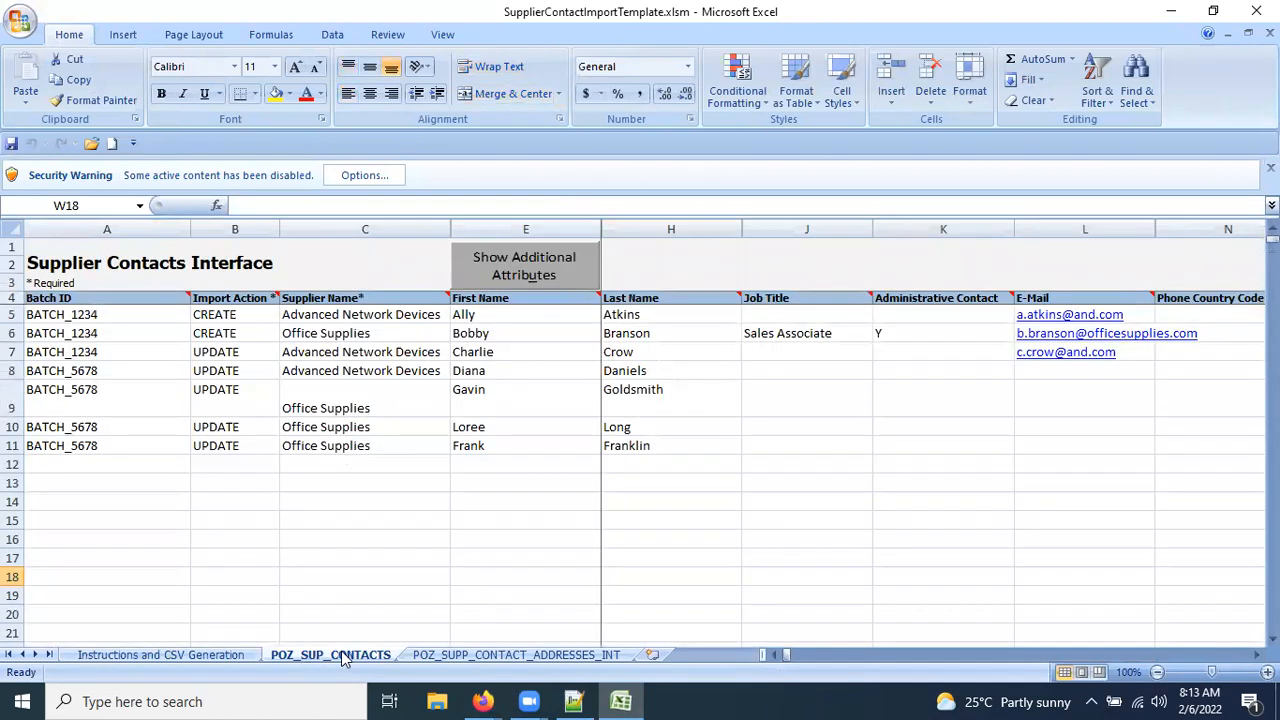
click(563, 658)
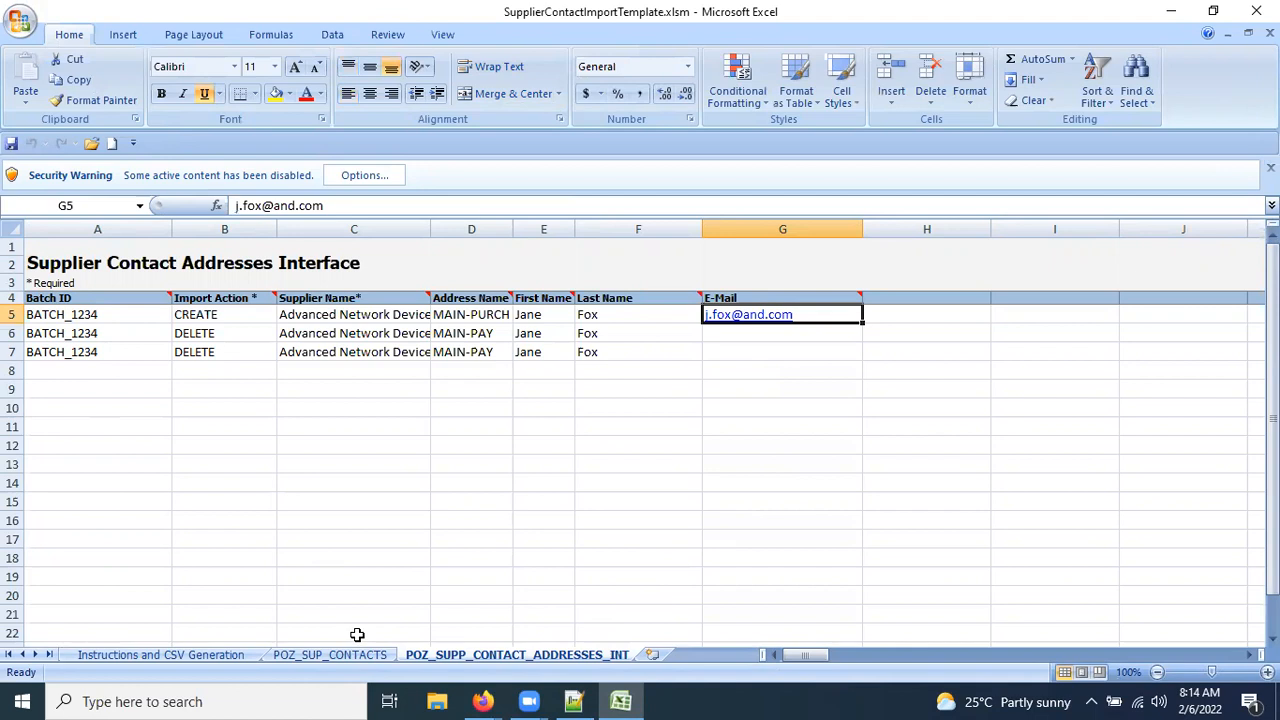
Return to the POZ_SUP_CONTACTS sheet and check the first contact's batch ID and import action.
click(318, 652)
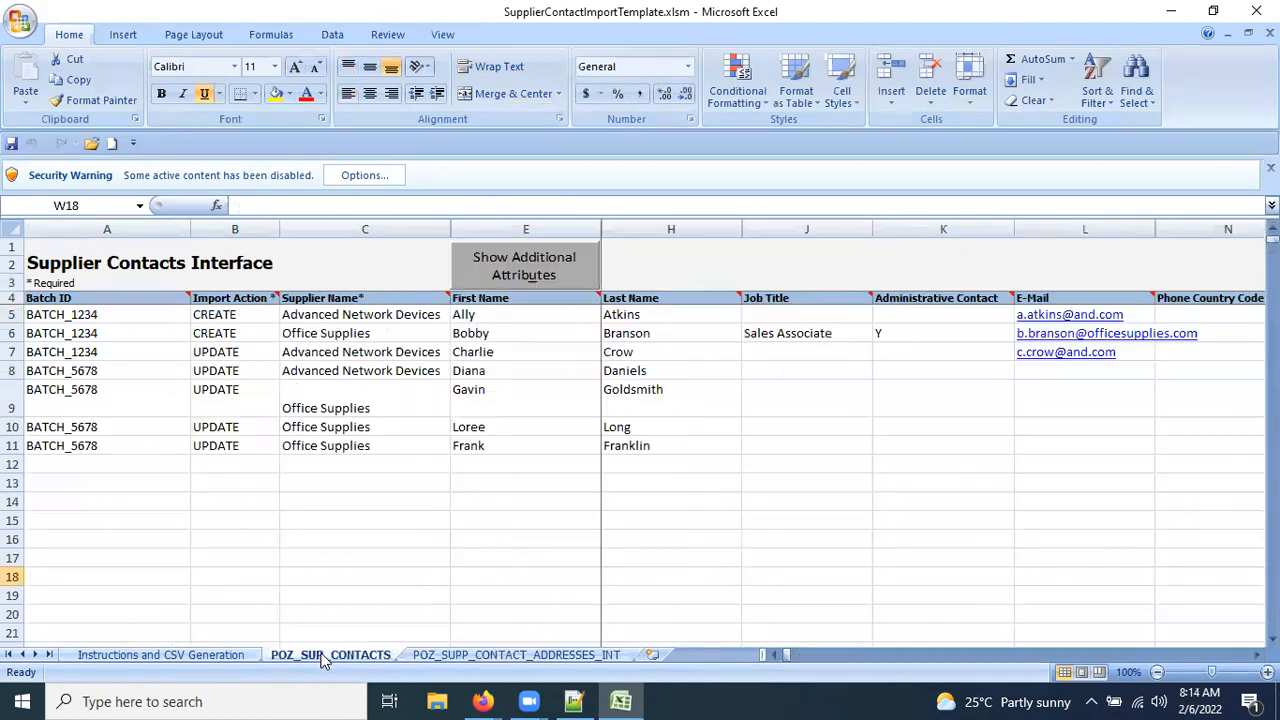
click(88, 316)
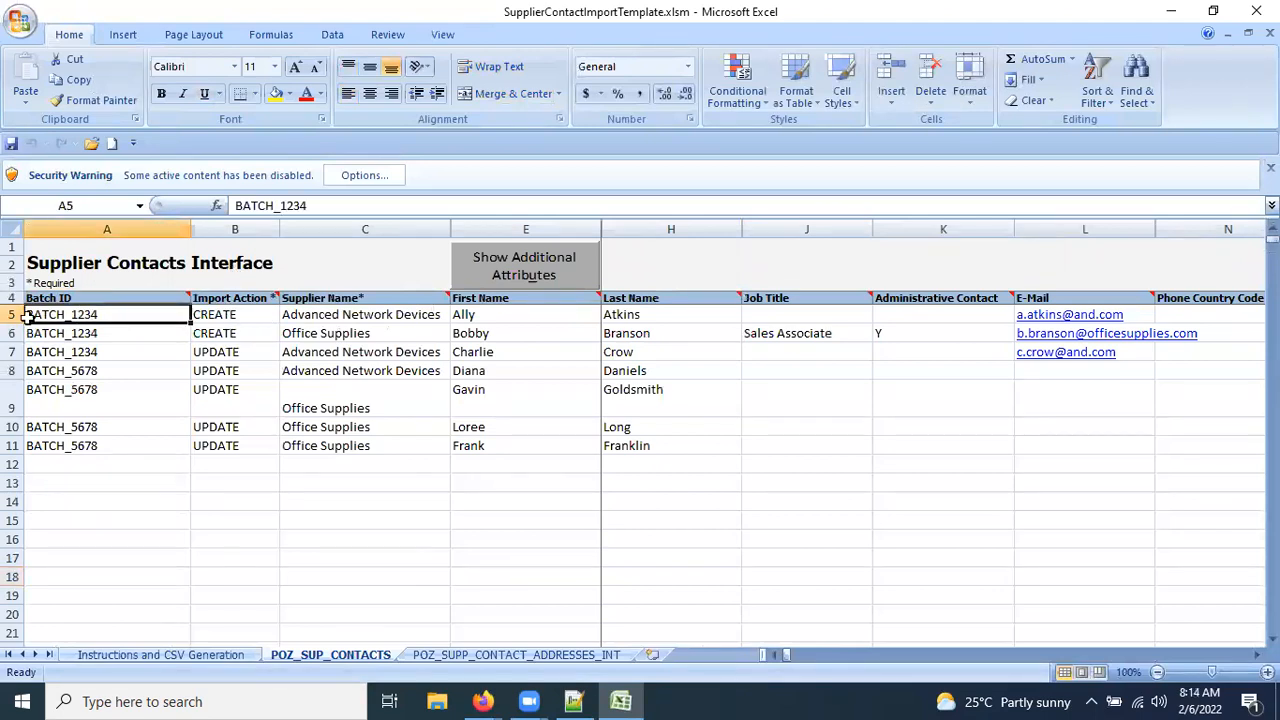
click(236, 315)
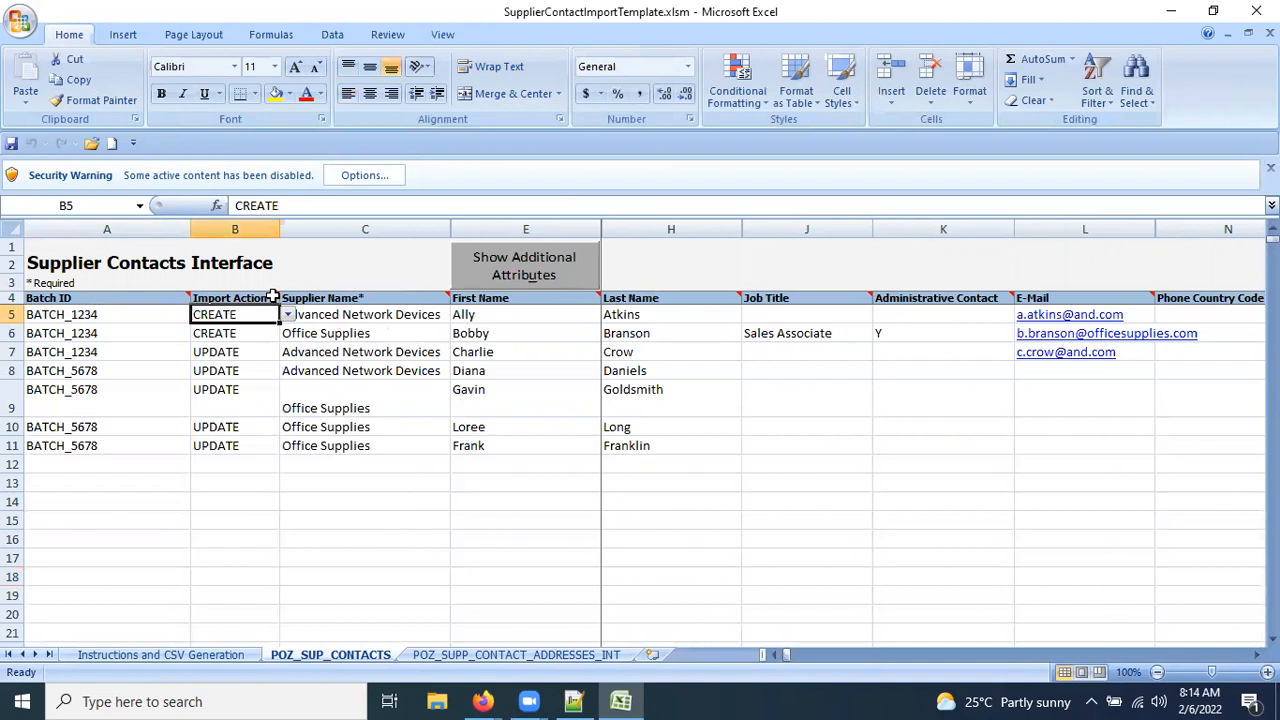
click(274, 302)
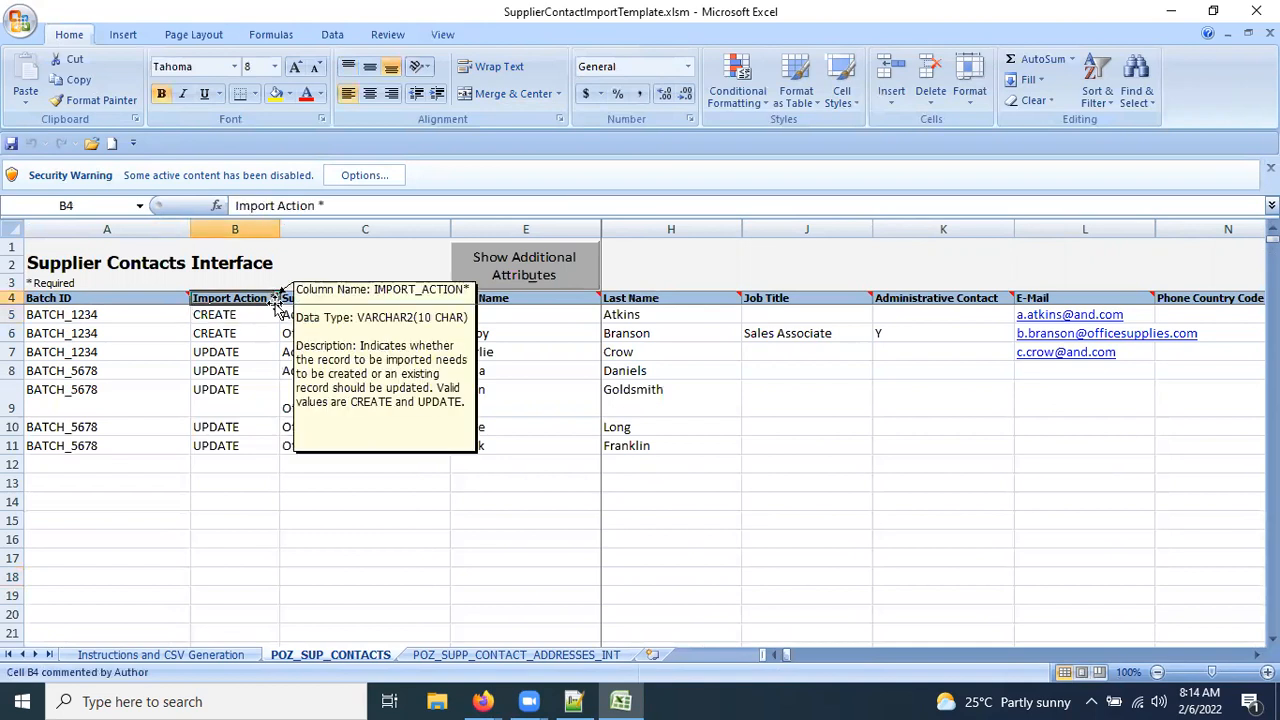
Delete the Ally, Bobby, Gavin, Loree, Frank and Diana contact rows.
drag(12, 315, 12, 334)
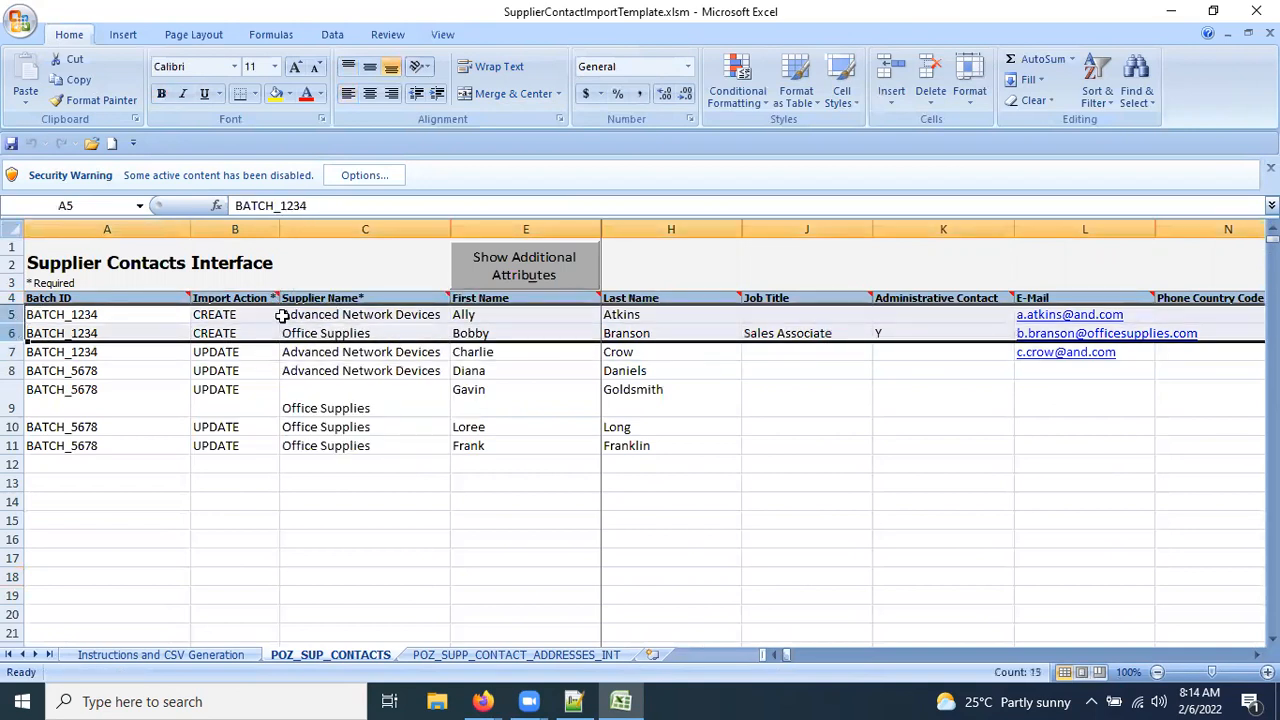
right_click(252, 321)
click(302, 437)
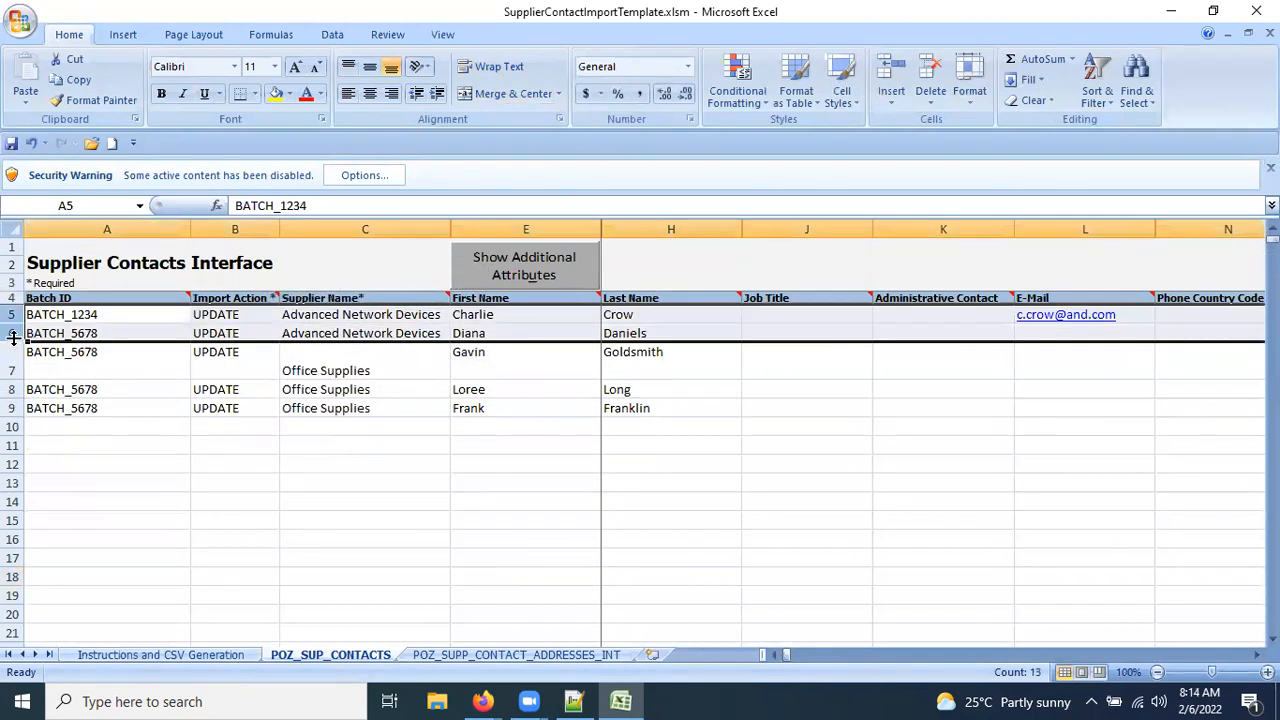
click(14, 352)
drag(14, 352, 14, 408)
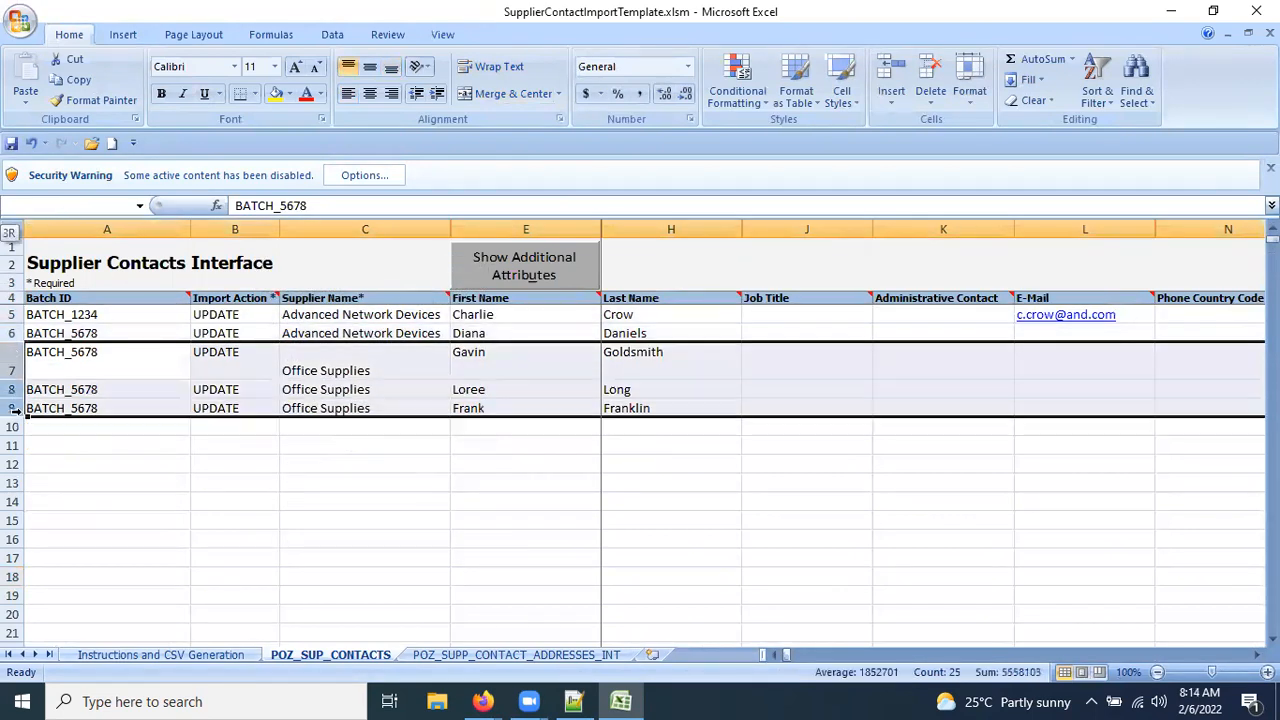
right_click(408, 357)
click(471, 477)
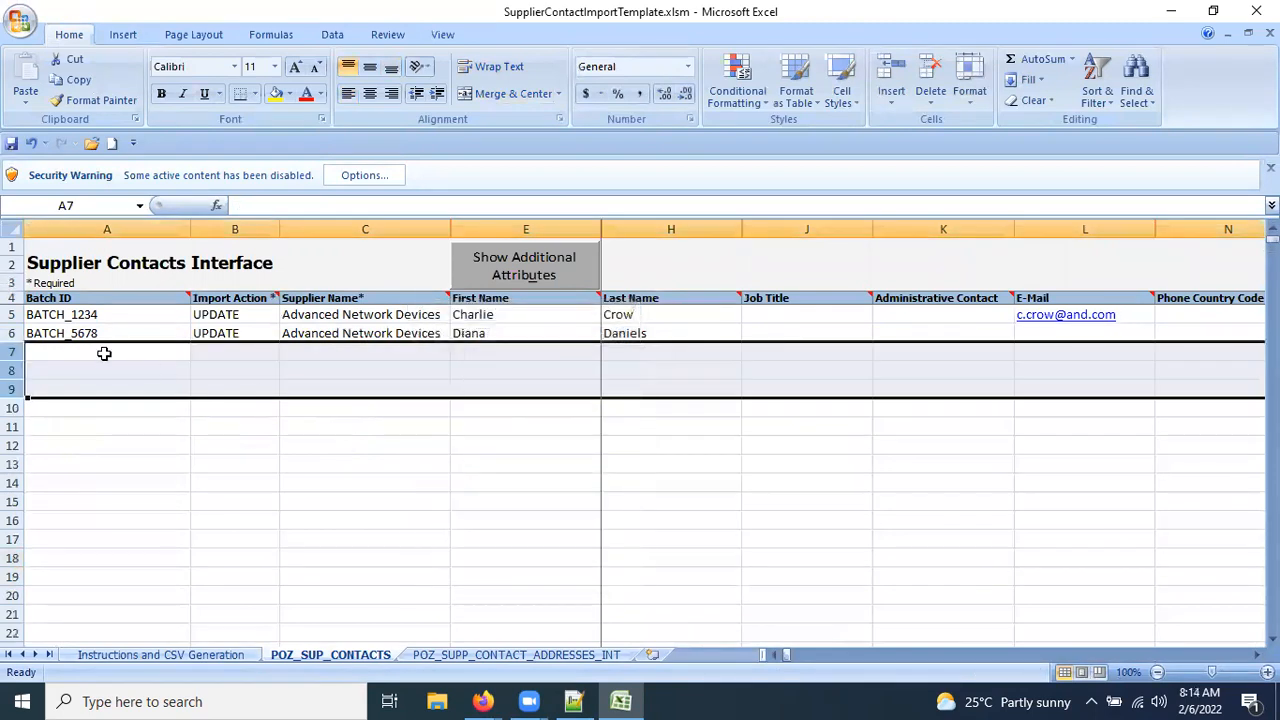
click(14, 333)
right_click(14, 333)
click(97, 446)
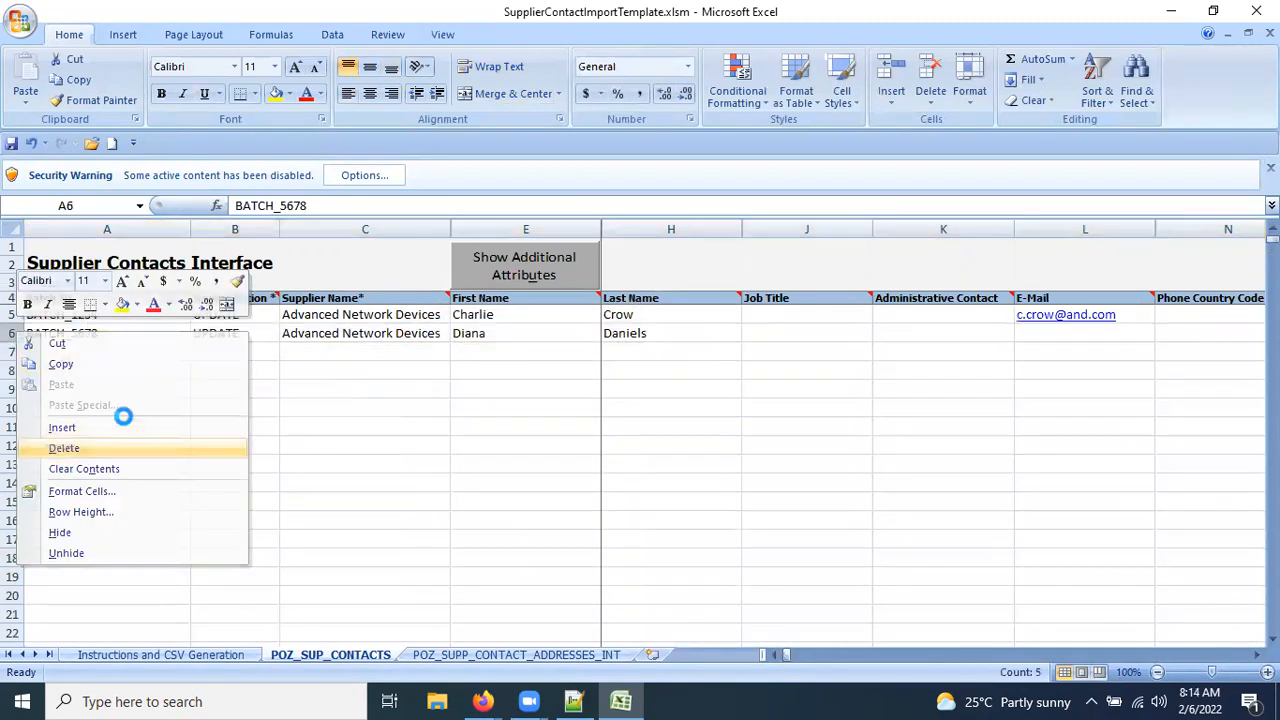
click(250, 314)
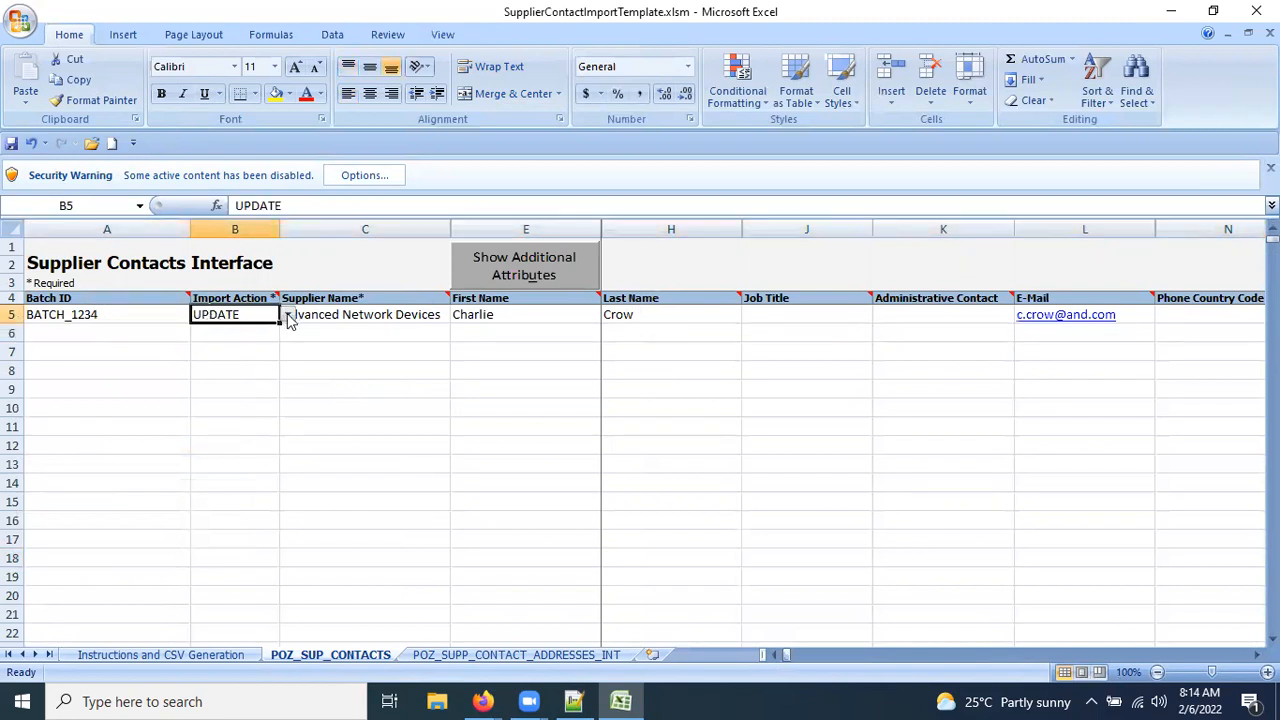
click(287, 315)
click(269, 343)
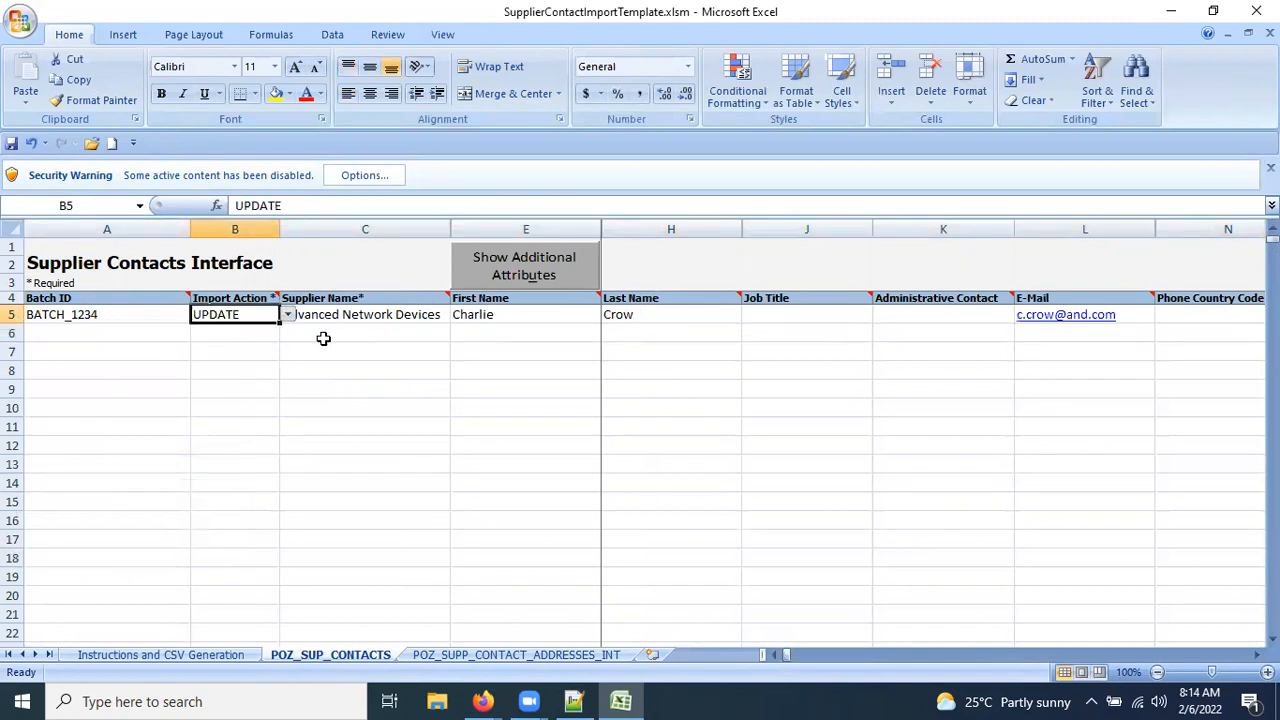
click(370, 315)
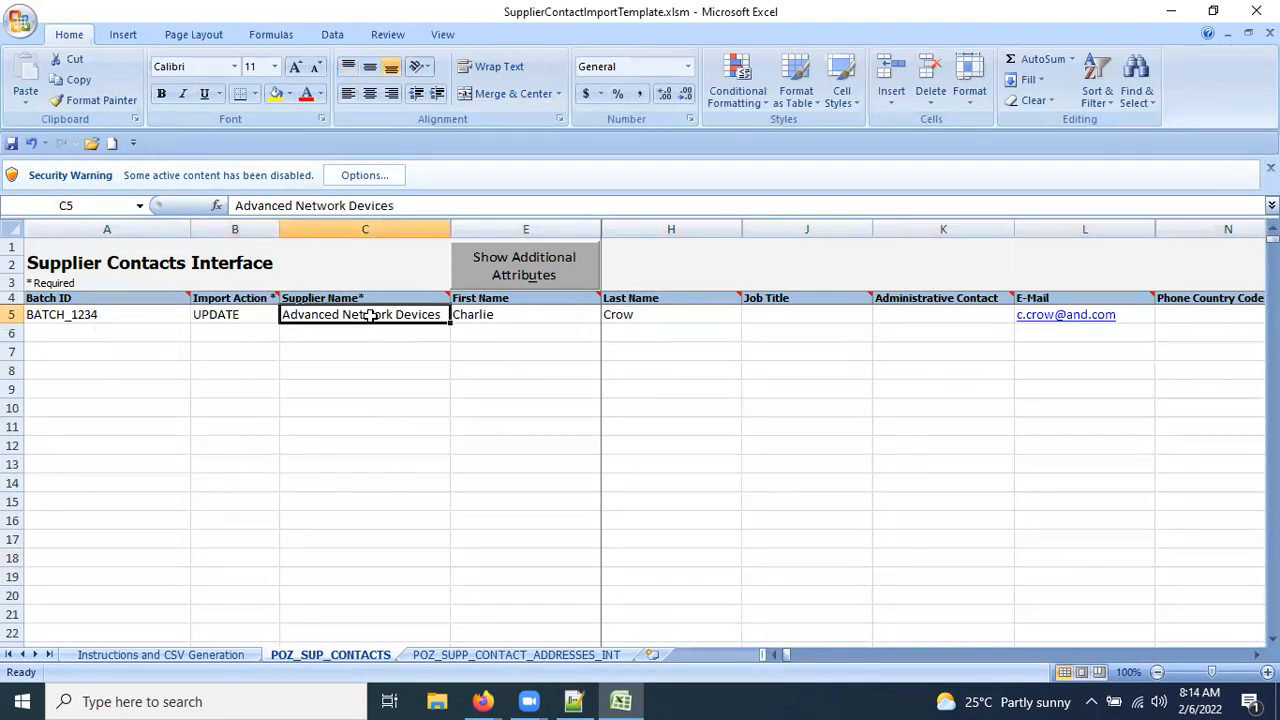
click(484, 314)
key(BackSpace)
click(644, 314)
key(BackSpace)
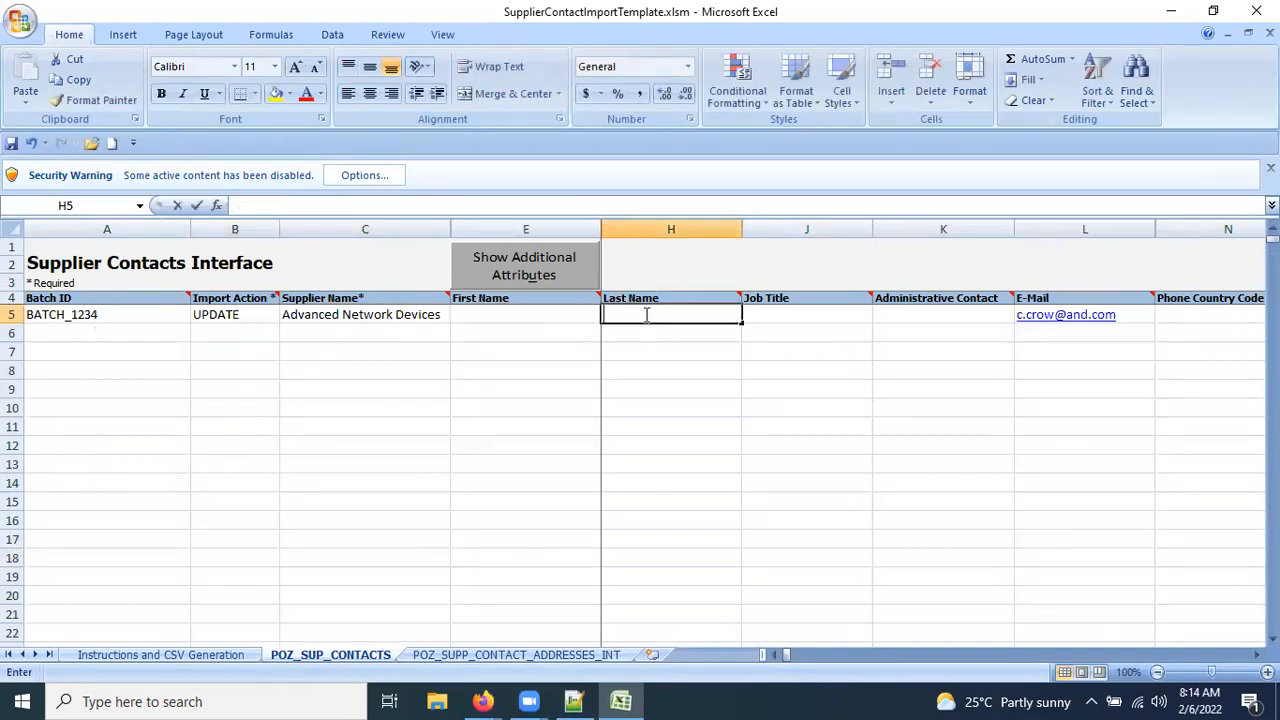
click(1140, 319)
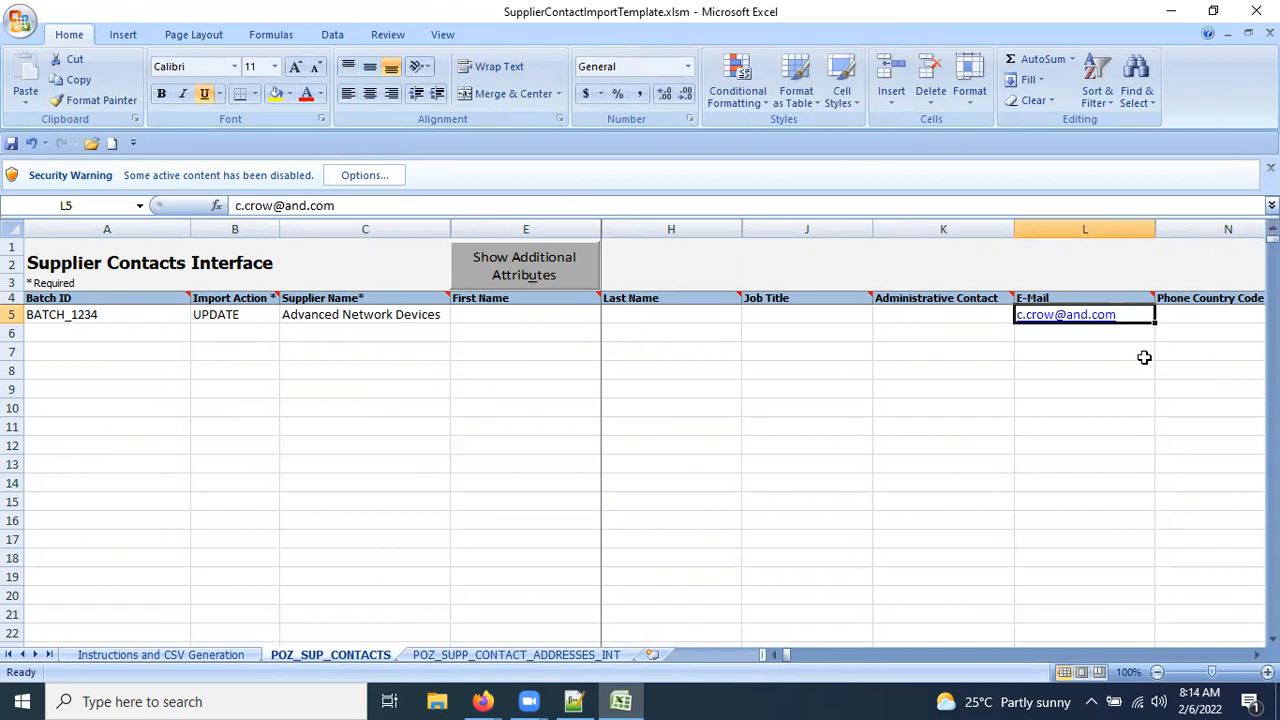
key(Right)
key(Right)
key(Right)
key(Right)
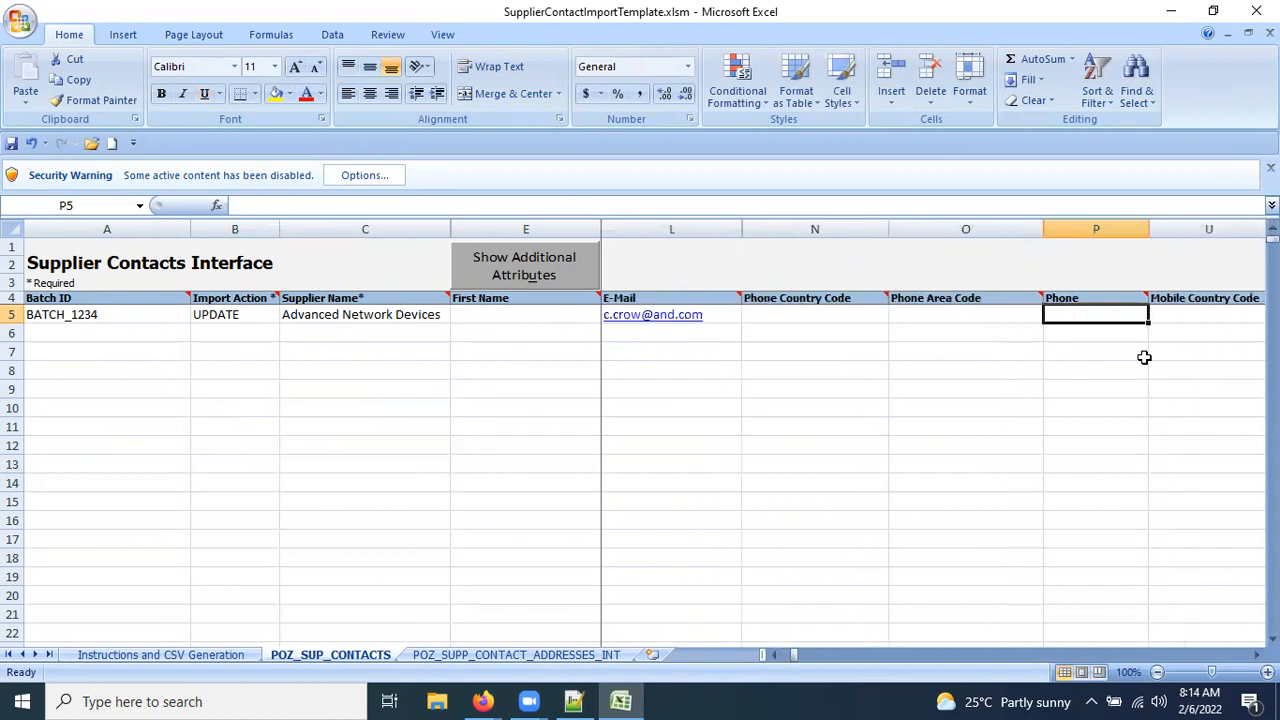
key(Right)
key(Right)
key(Right)
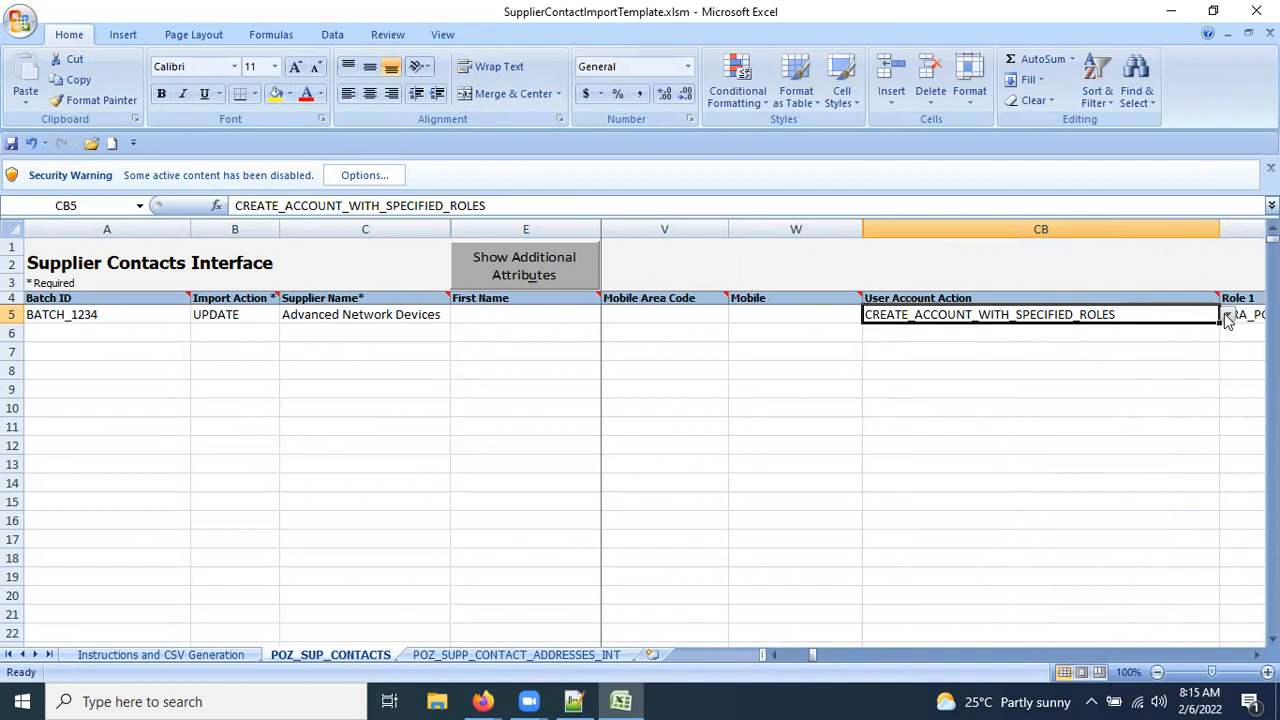
Set the User Account Action to REMOVE_SPECIFIED_ROLES and review the Role columns.
click(1227, 316)
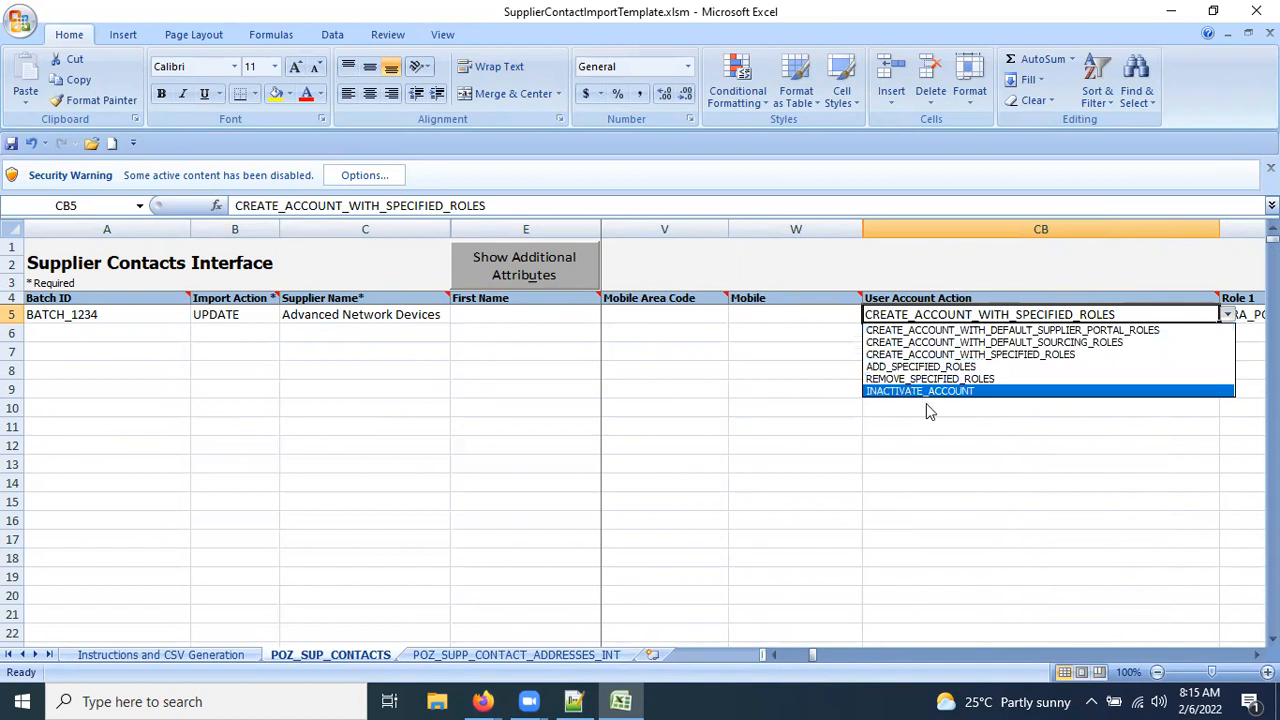
click(987, 380)
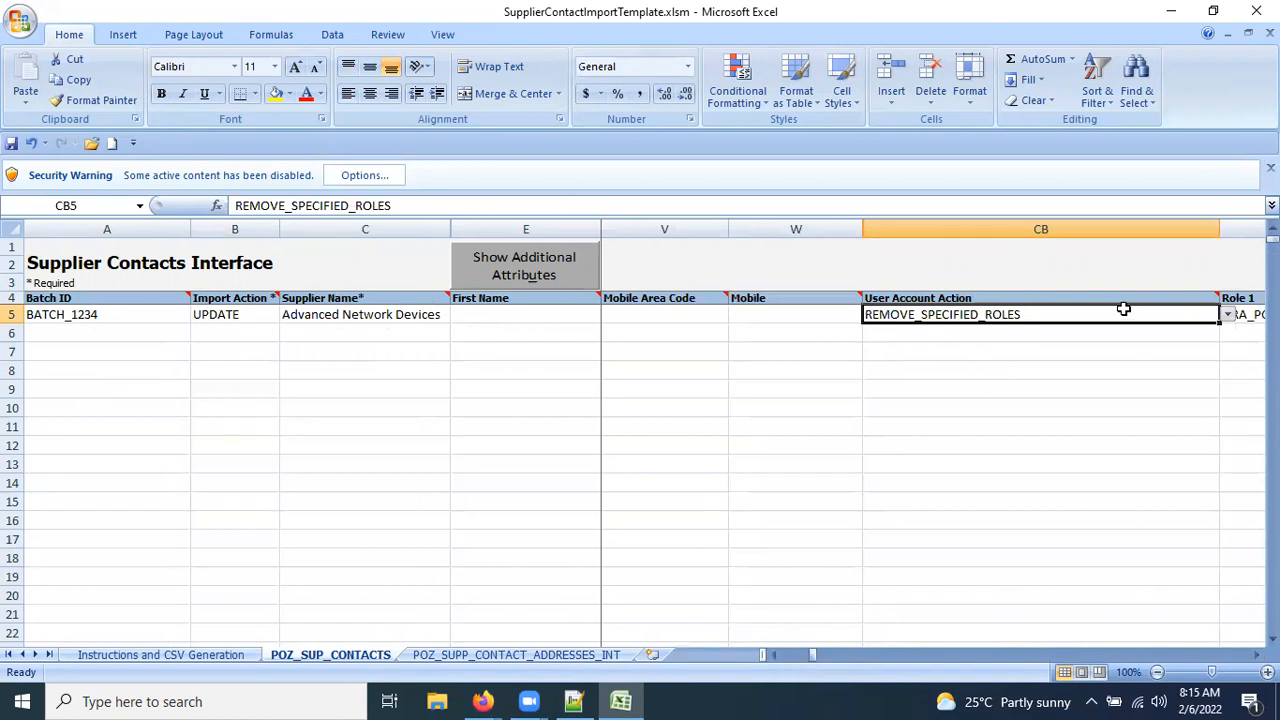
key(Tab)
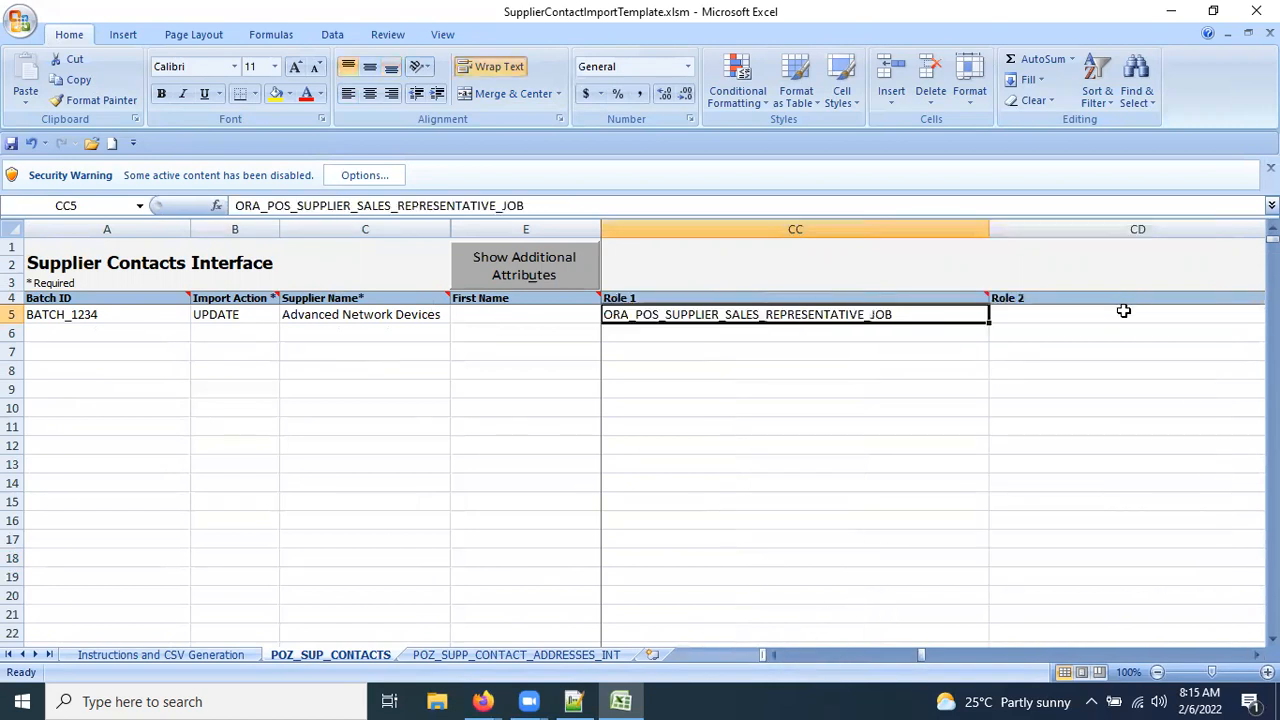
key(Tab)
key(Tab)
key(Tab)
key(Tab)
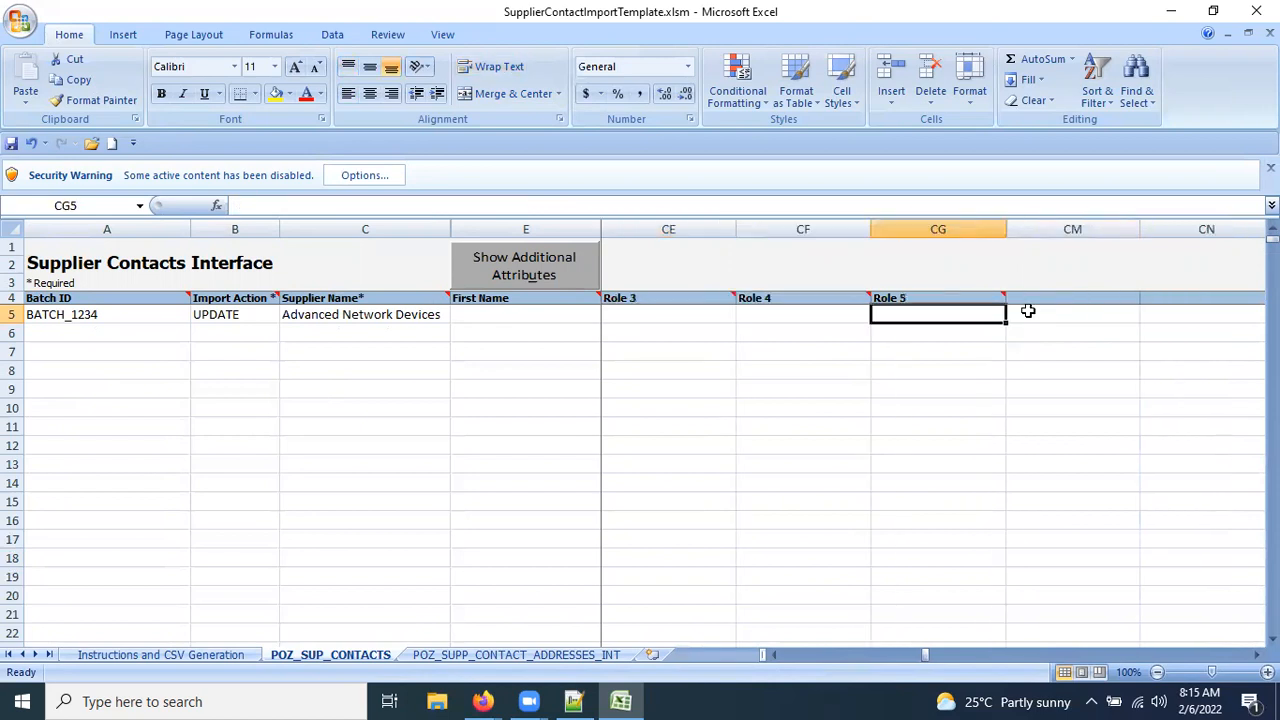
key(shift+Tab)
key(shift+Tab)
key(shift+Tab)
key(shift+Tab)
key(shift+Tab)
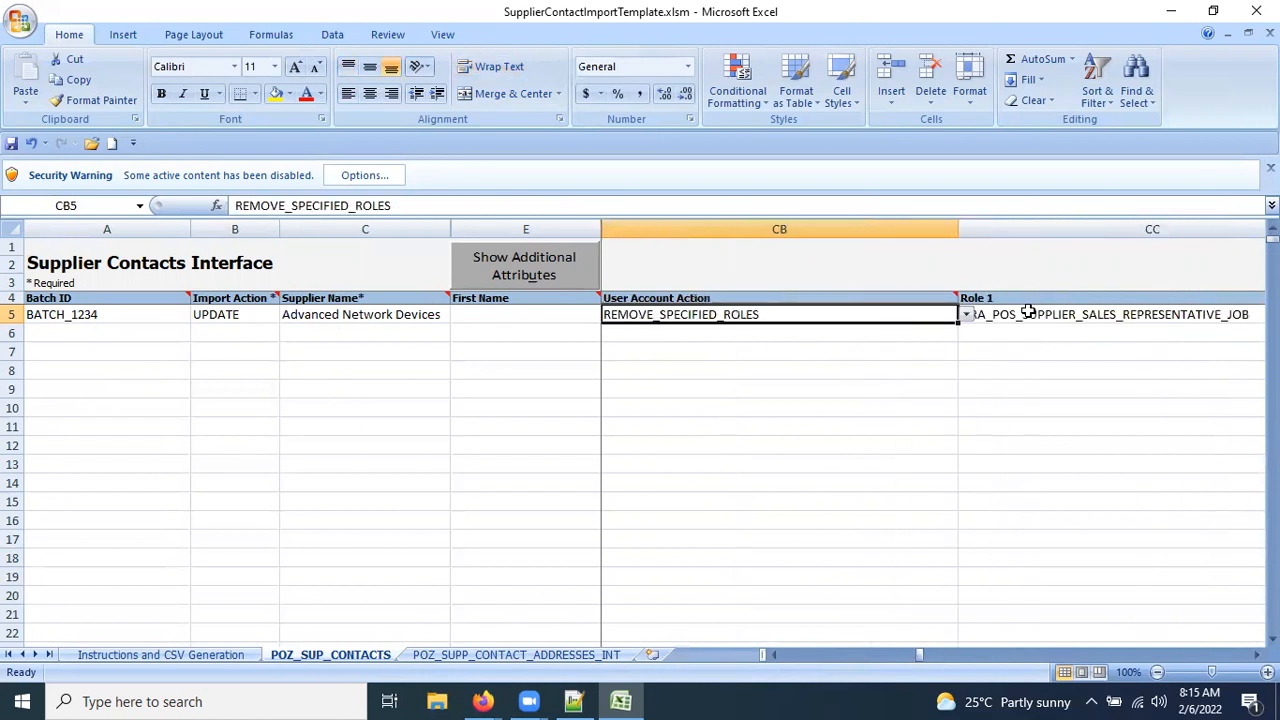
click(1088, 314)
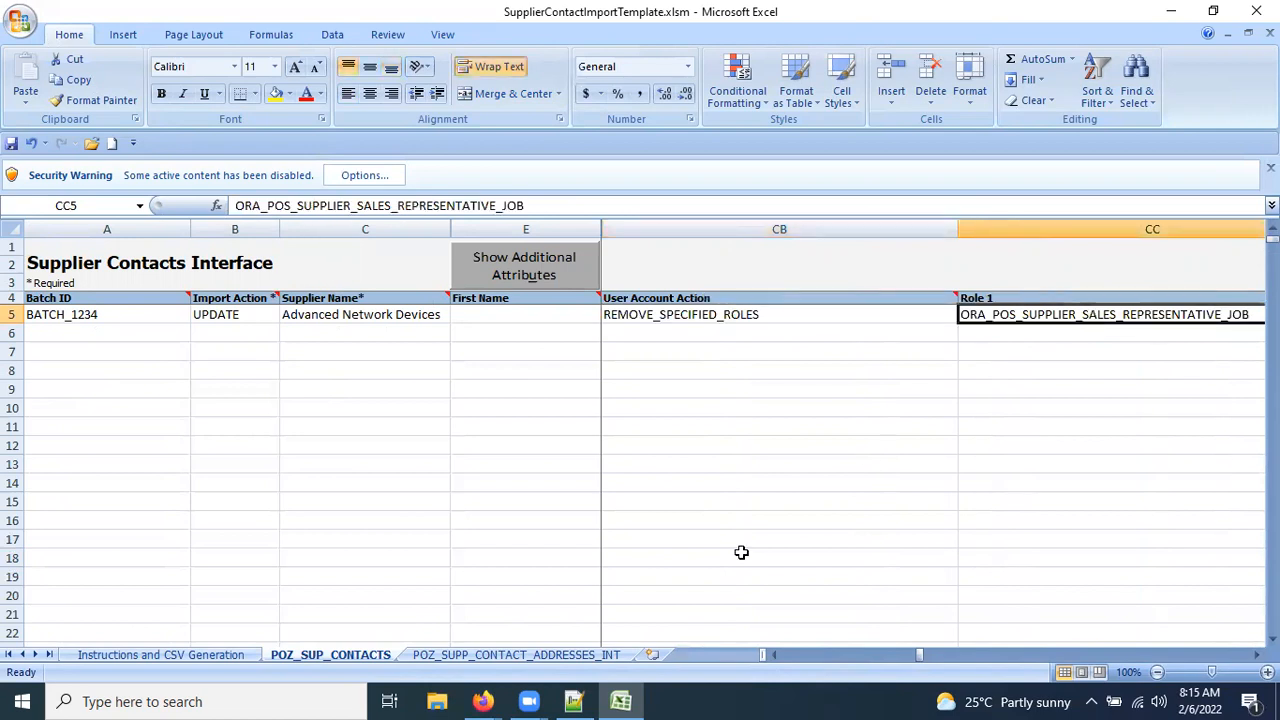
Switch to the Oracle browser window showing the Manage Supplier User Roles page.
click(483, 701)
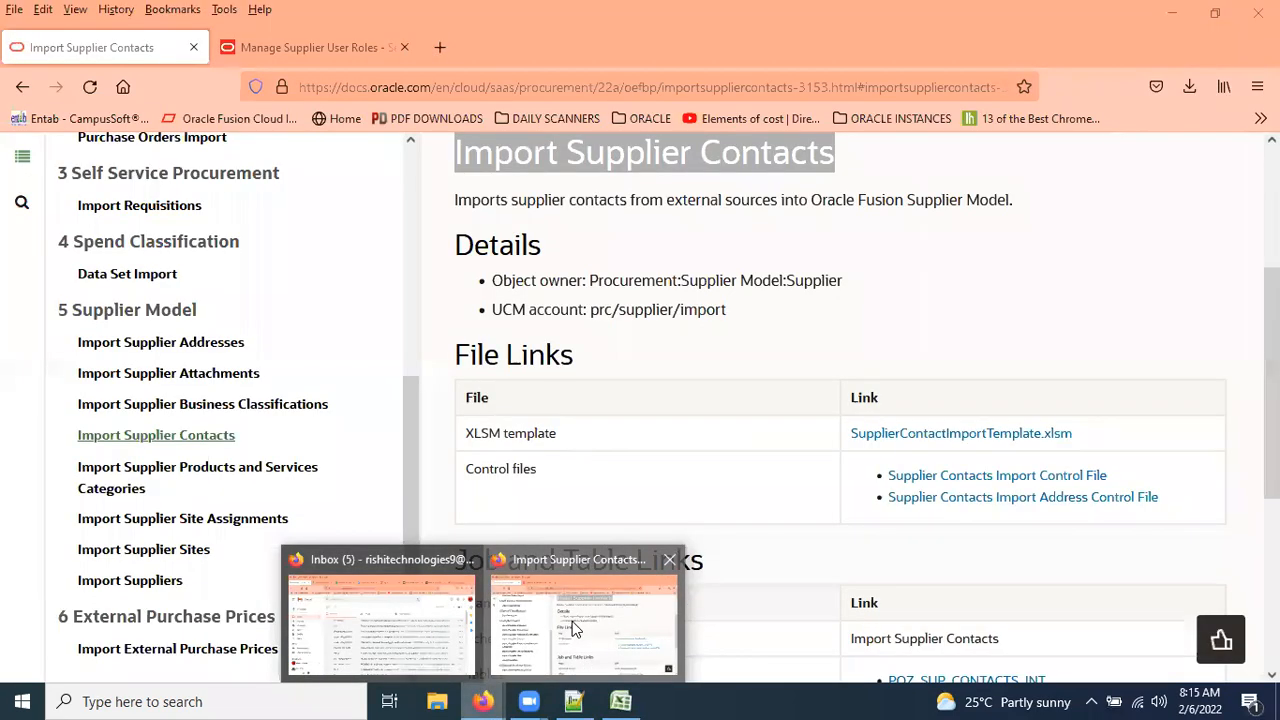
click(572, 627)
key(ctrl+Tab)
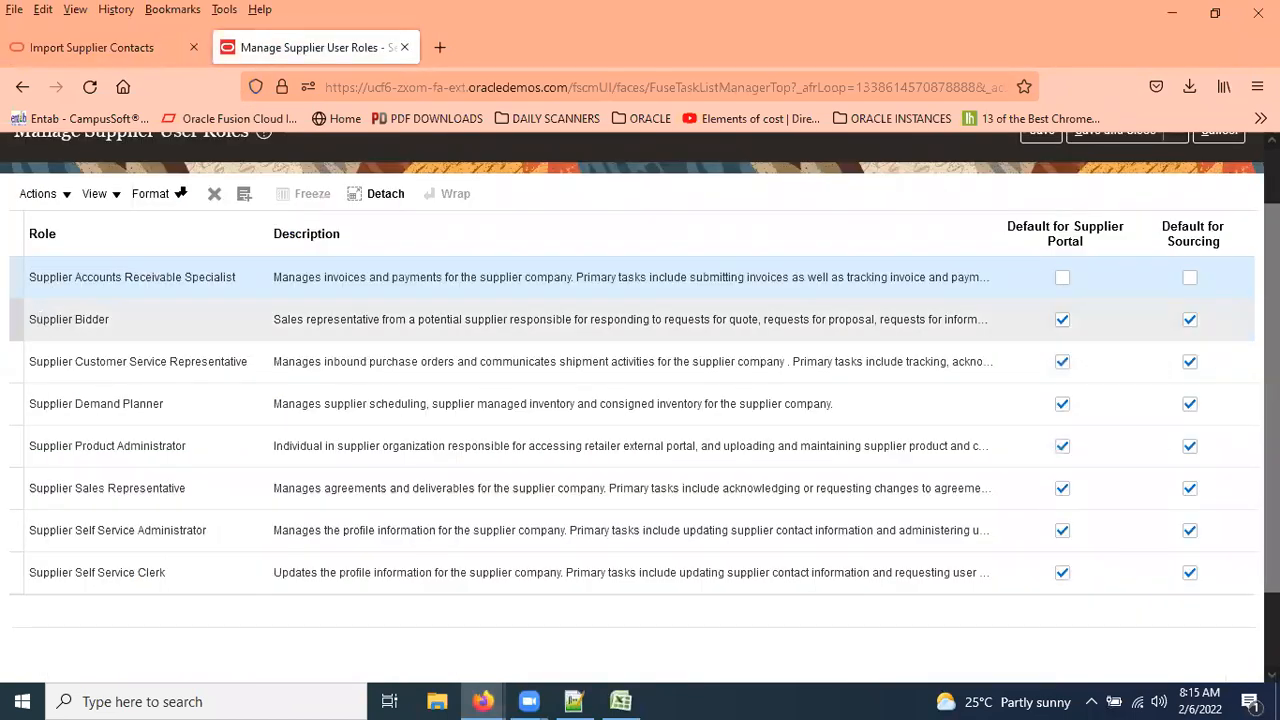
Select the Supplier Bidder role name and duplicate the Manage Supplier User Roles tab.
triple_click(42, 319)
key(ctrl+c)
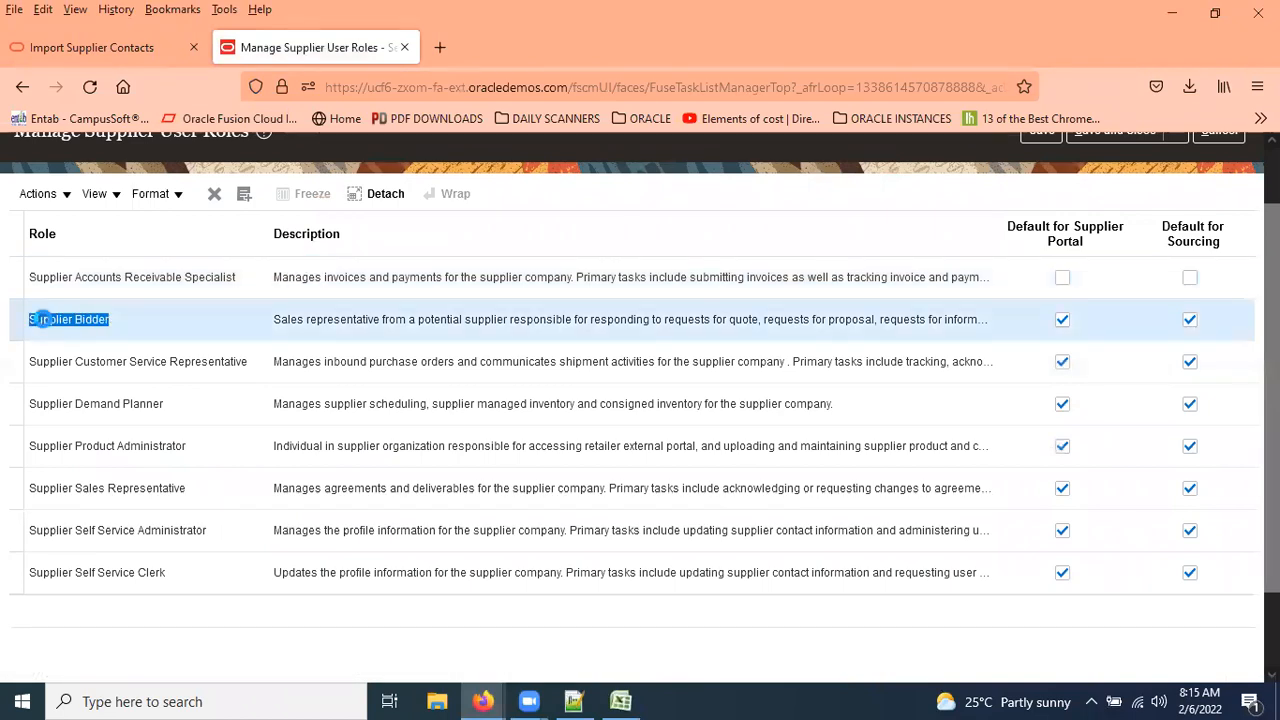
scroll(34, 286, up, 1)
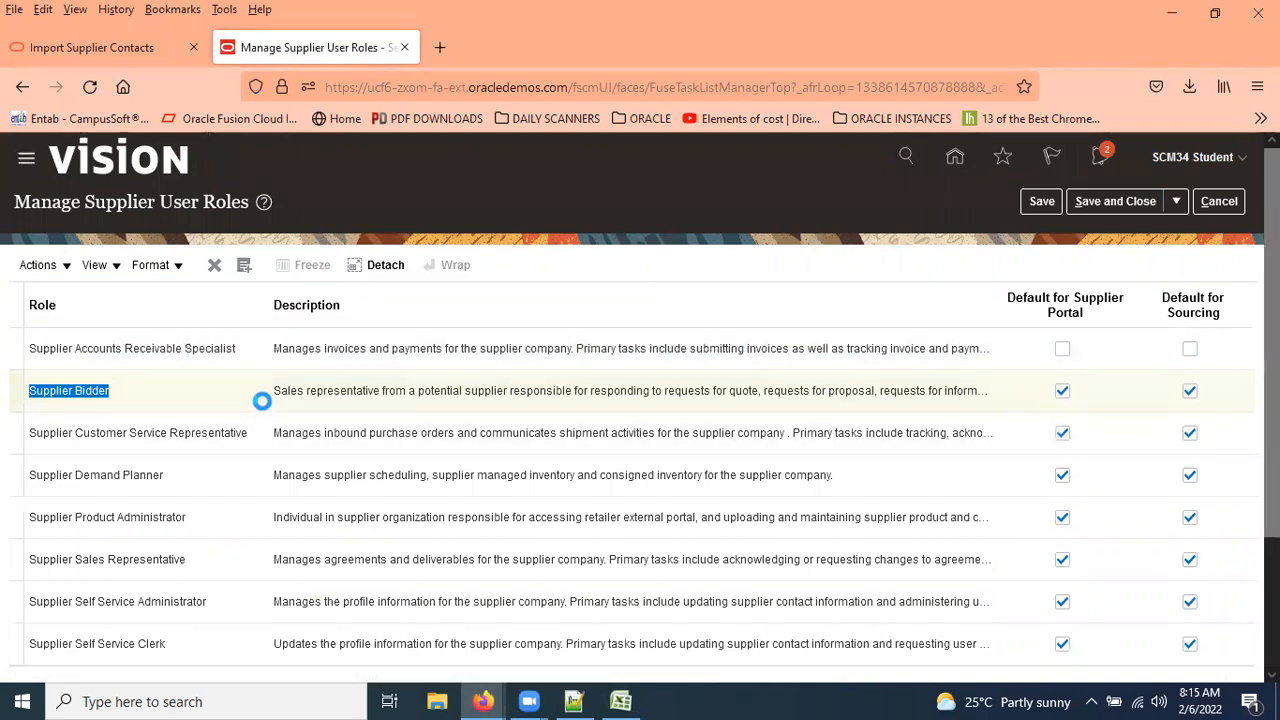
scroll(214, 523, down, 3)
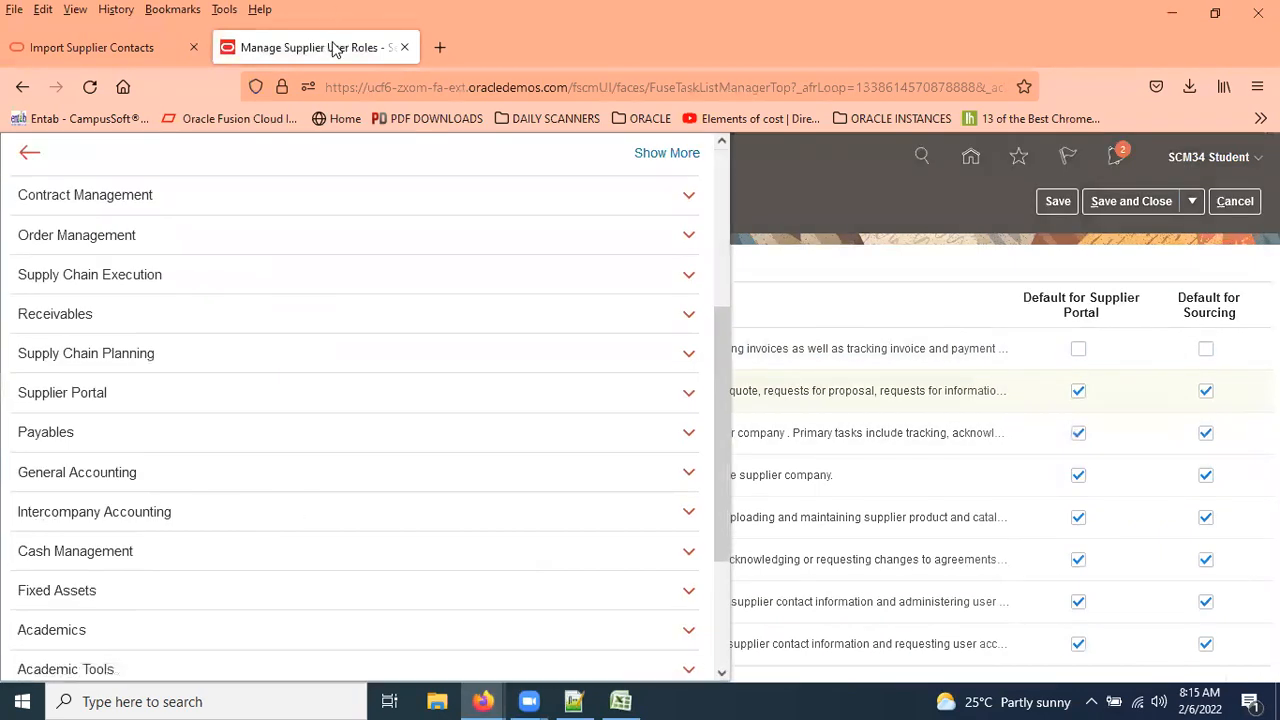
right_click(337, 49)
click(400, 190)
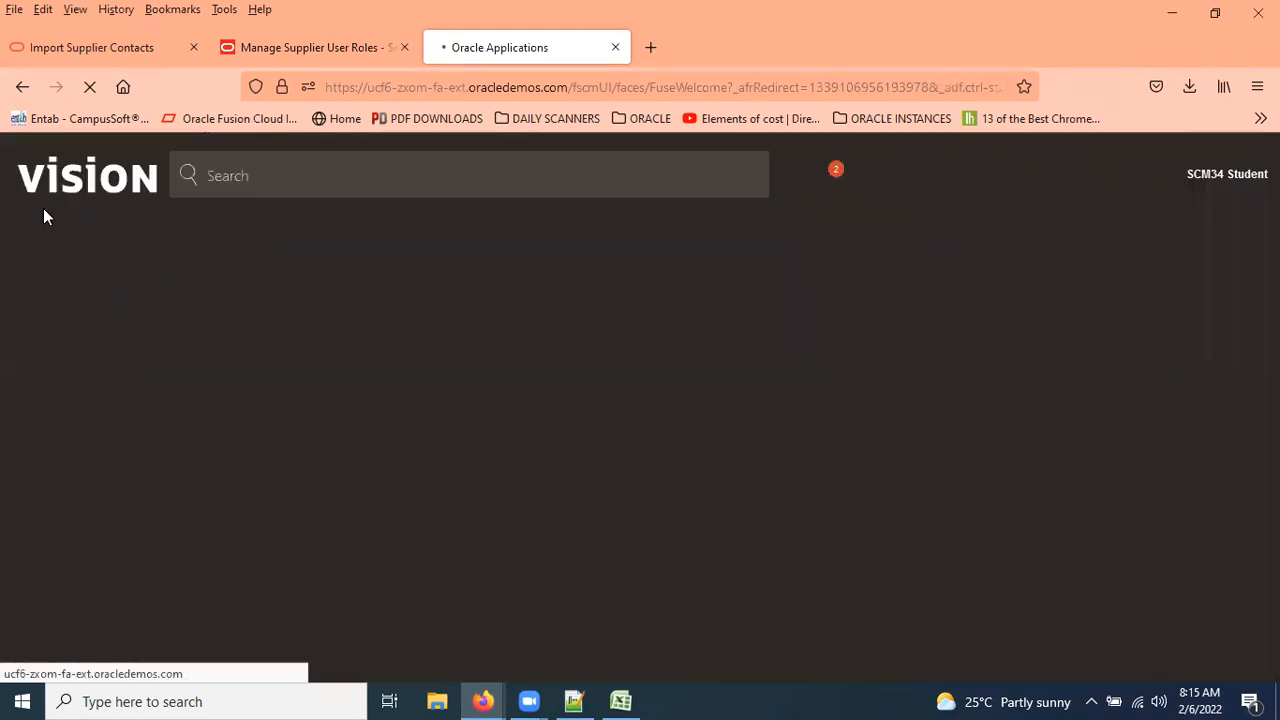
Check the User Account Action value in the spreadsheet, then bring up the browser windows.
click(620, 701)
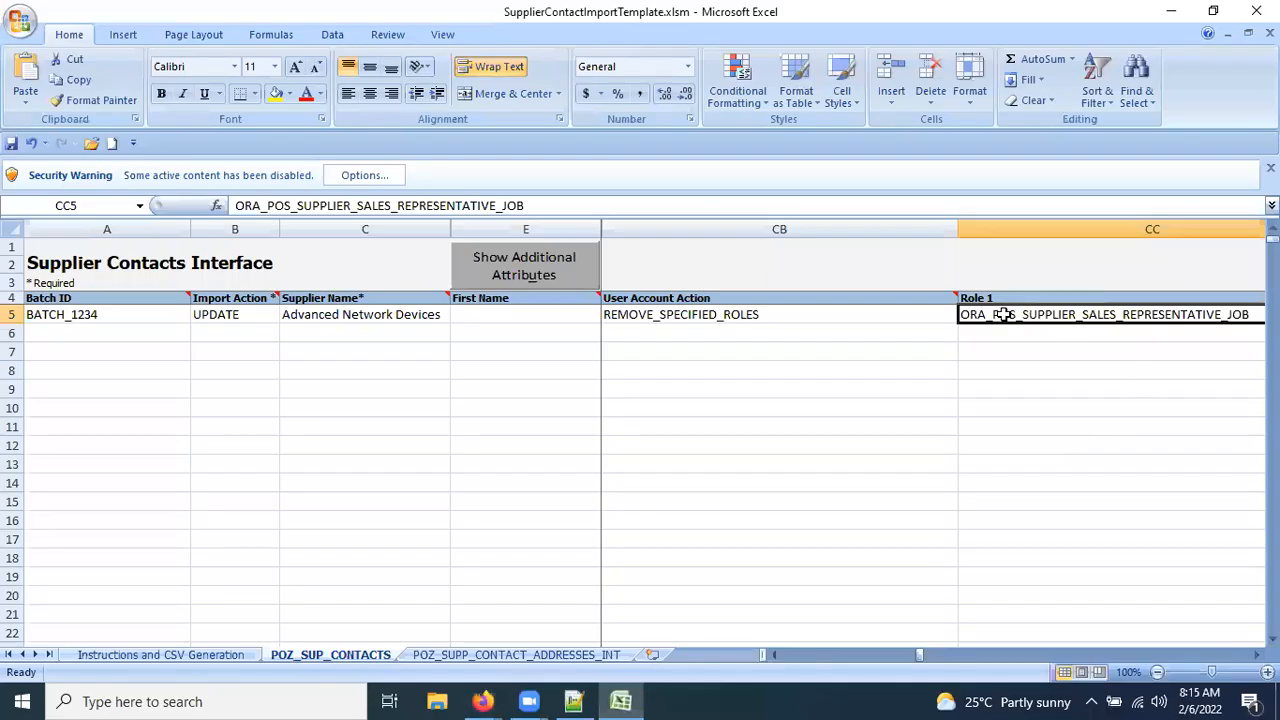
click(760, 318)
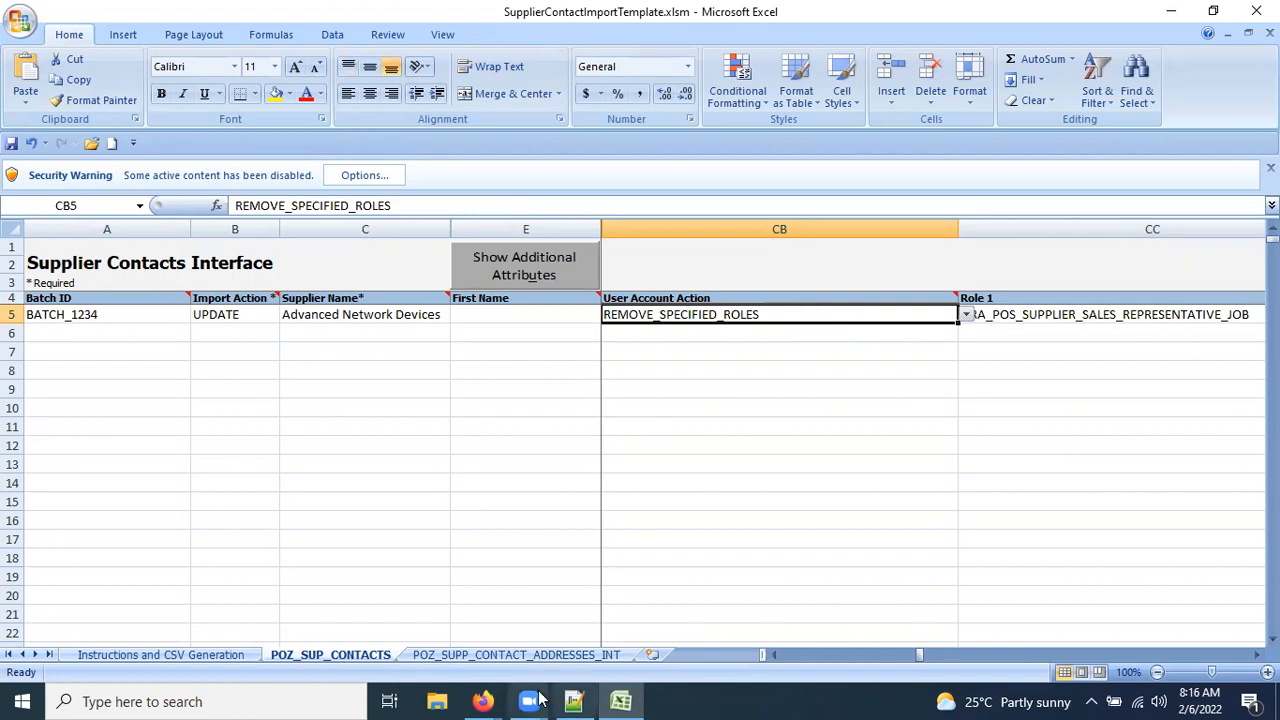
click(482, 701)
Open the Security Console from Tools, search Roles for Supplier Bidder, and select its role code.
click(566, 596)
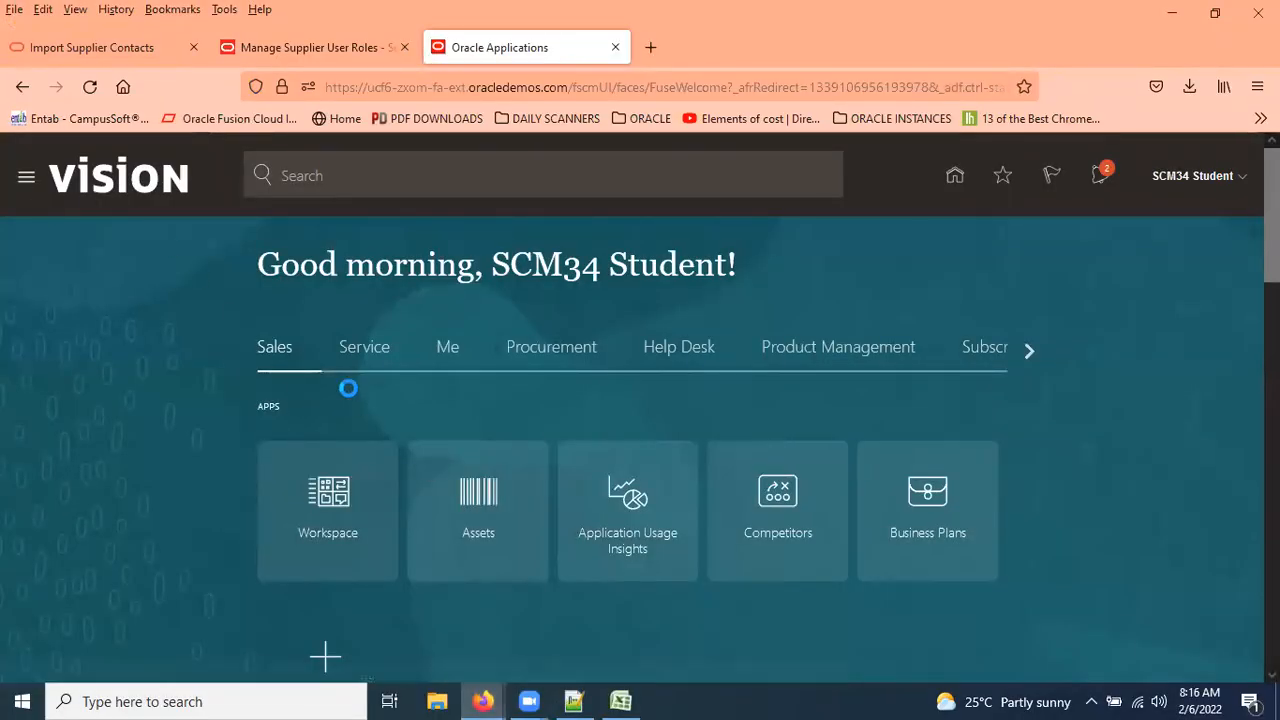
scroll(314, 494, down, 5)
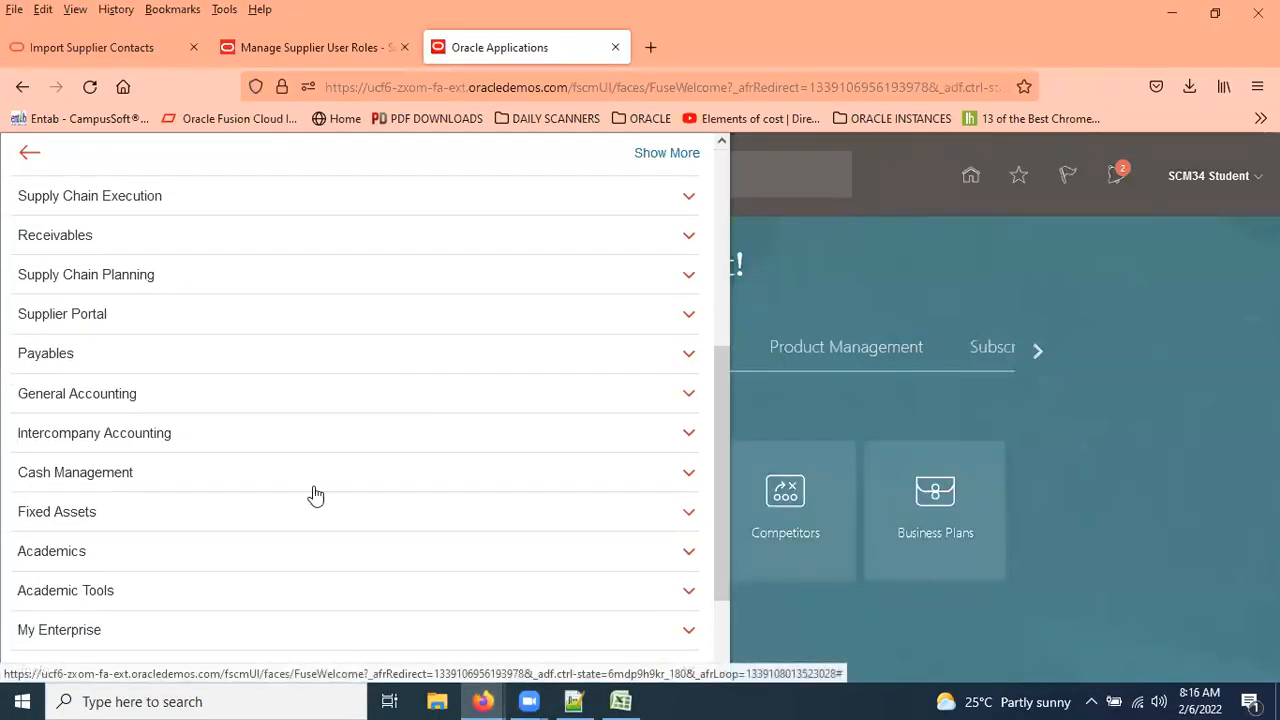
click(133, 547)
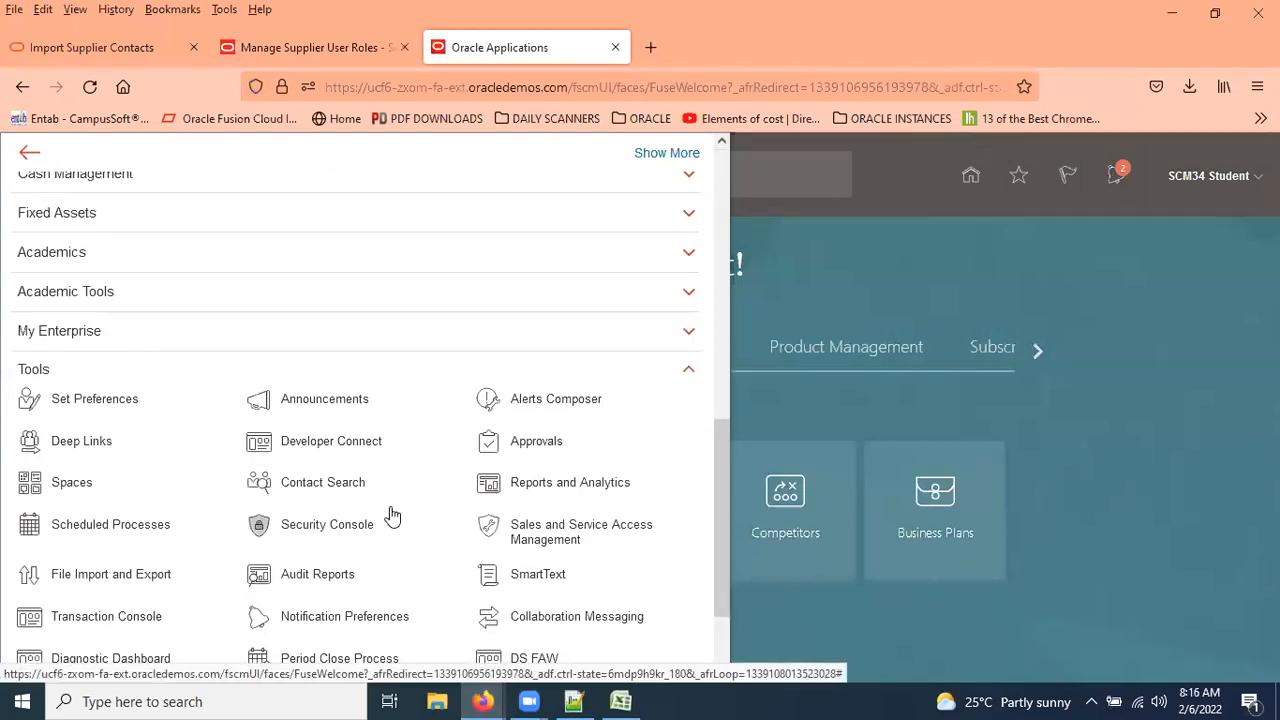
click(340, 526)
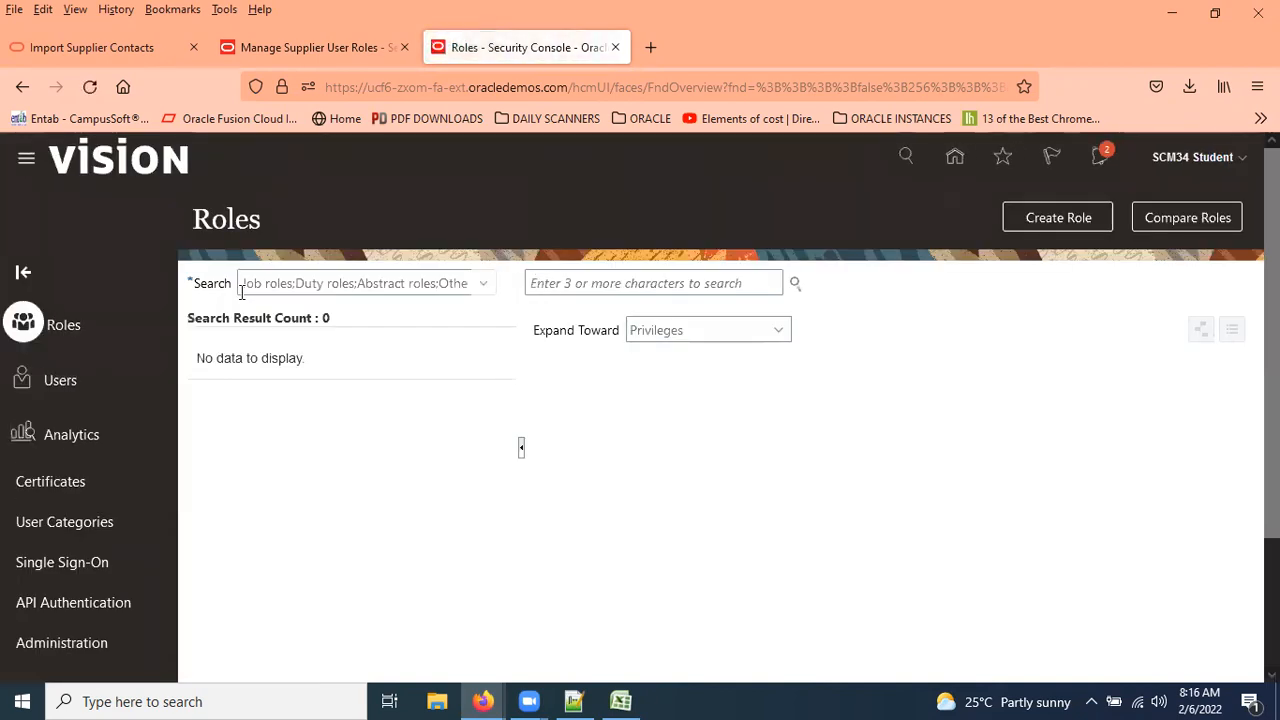
click(592, 281)
key(ctrl+v)
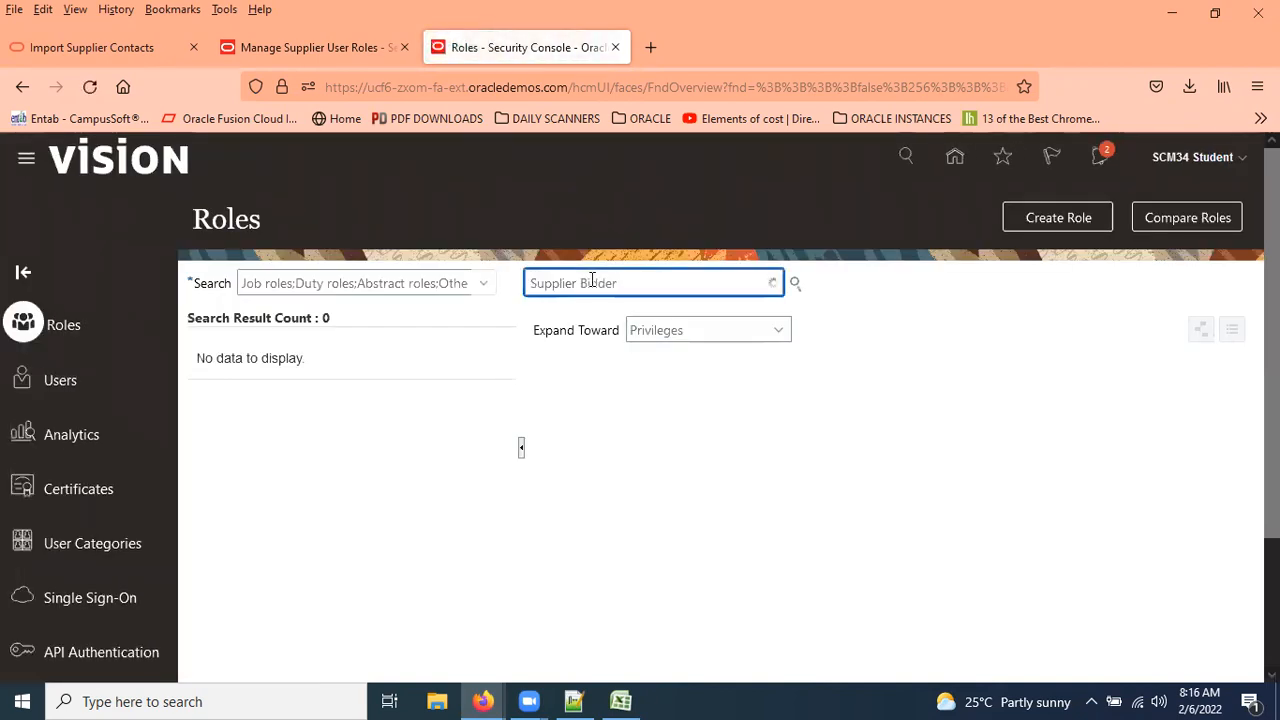
click(635, 345)
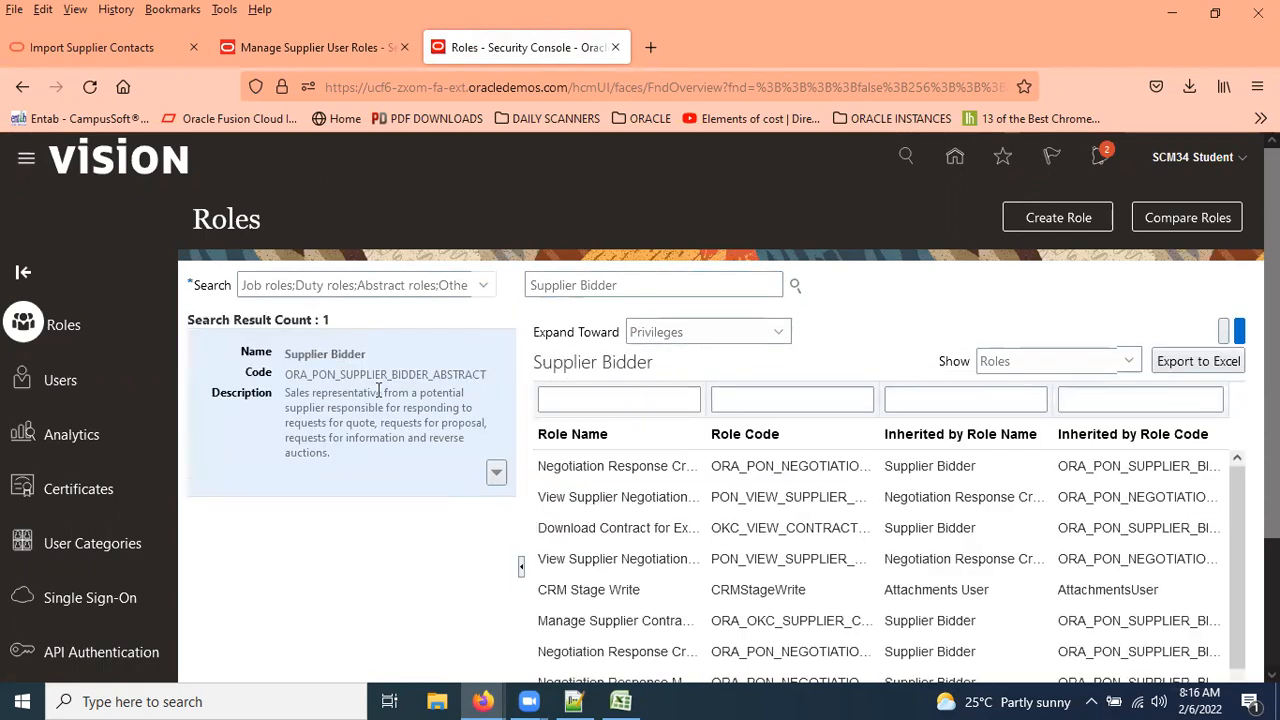
double_click(289, 374)
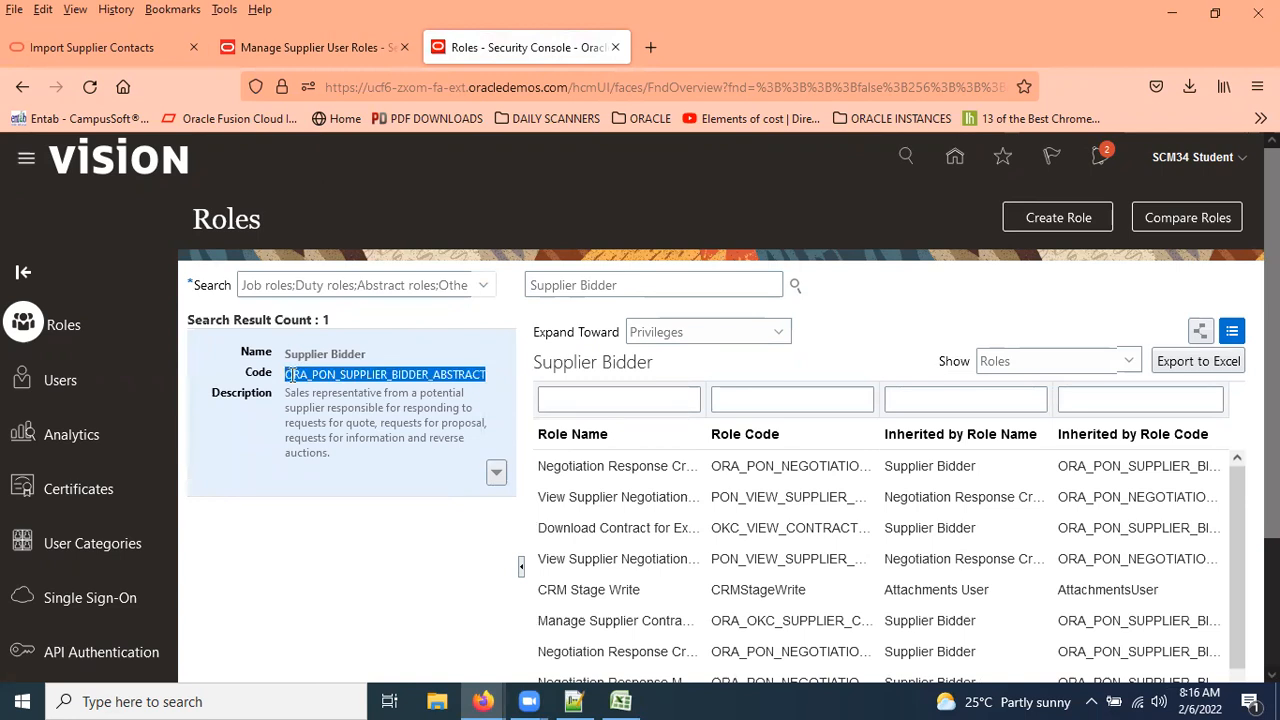
In Excel, paste Supplier Bidder into Role 1, then undo it to keep ORA_POS_SUPPLIER_SALES_REPRESENTATIVE_JOB.
click(319, 45)
click(621, 701)
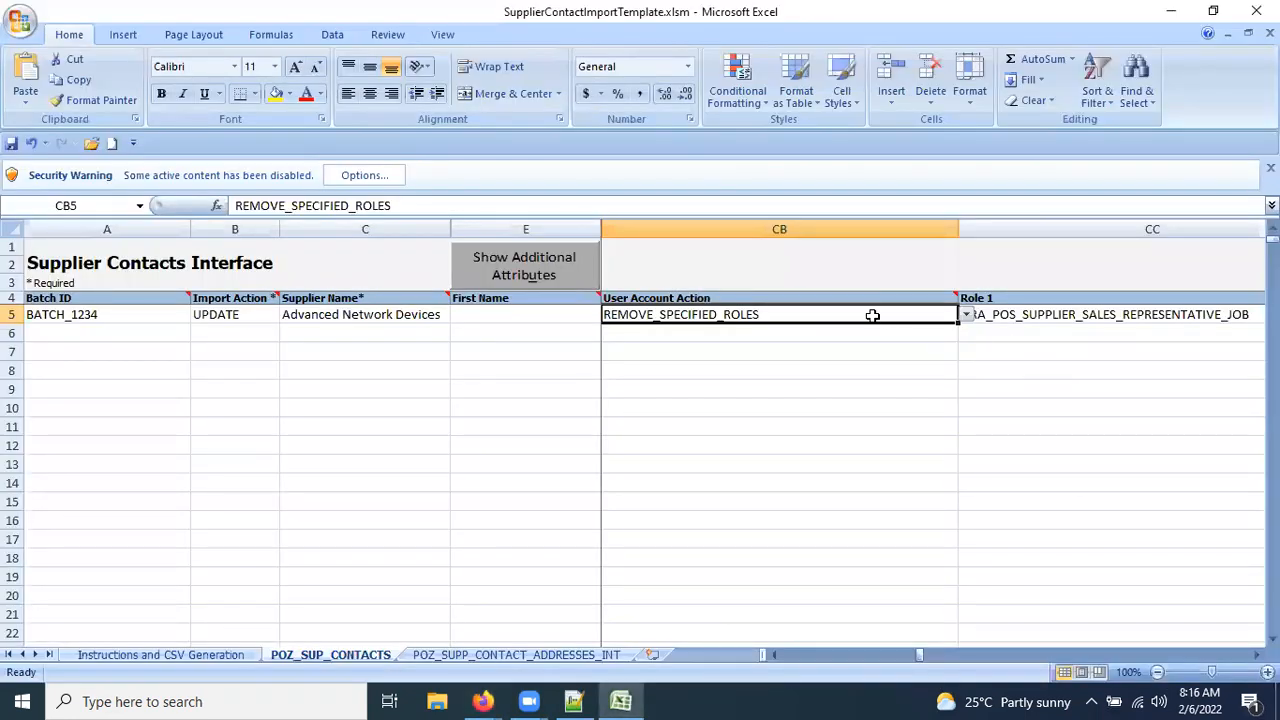
click(1066, 315)
key(Right)
key(Right)
key(Right)
key(Right)
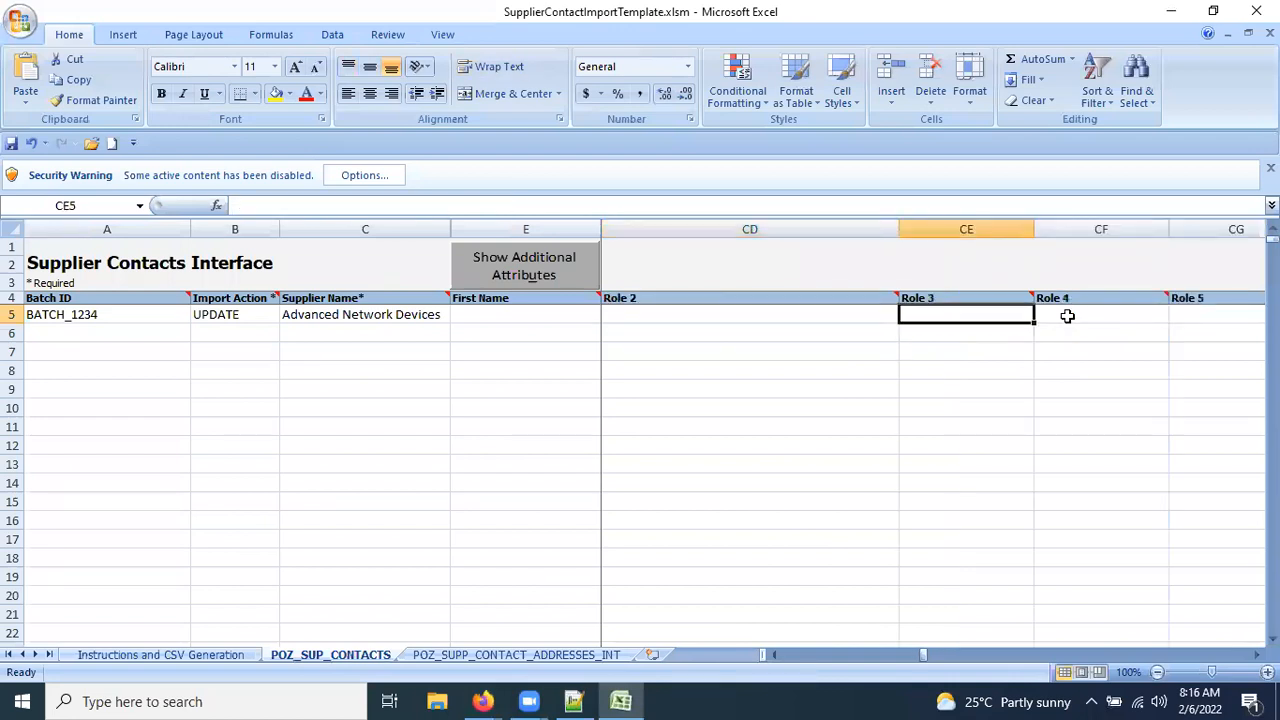
key(Left)
key(Left)
key(Left)
key(Left)
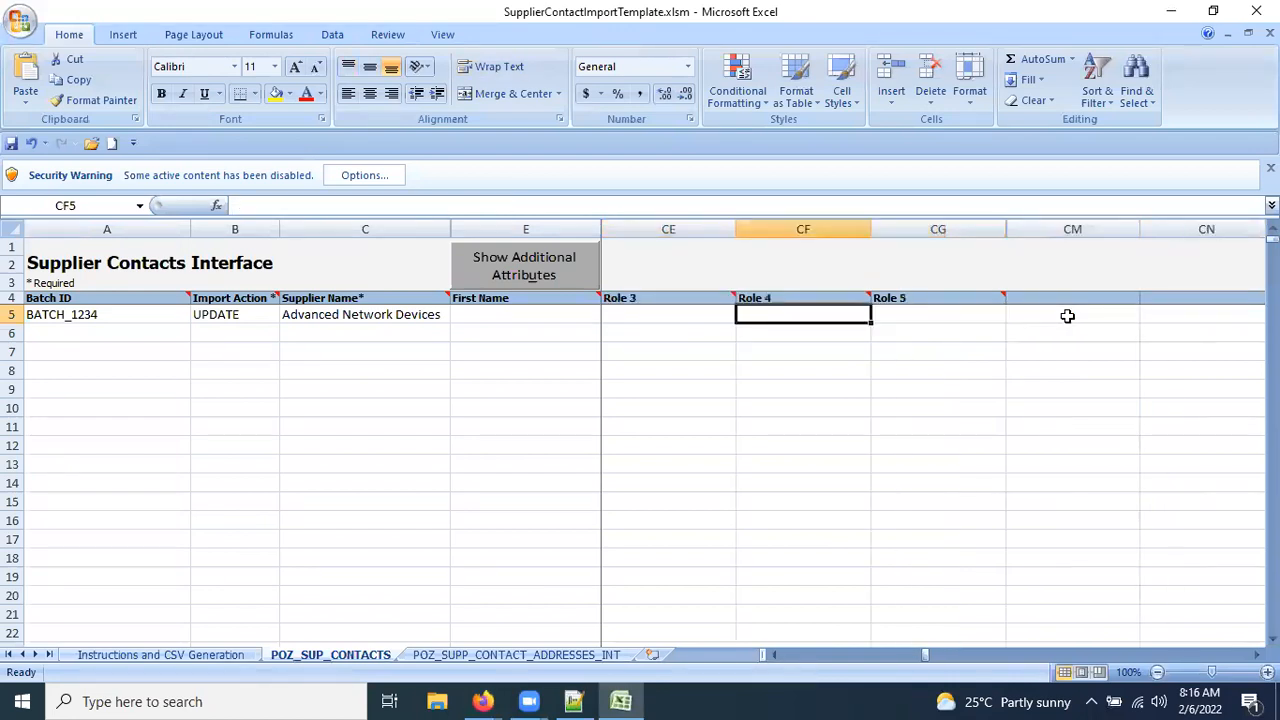
key(Right)
key(Right)
key(Right)
key(Right)
key(Right)
key(Right)
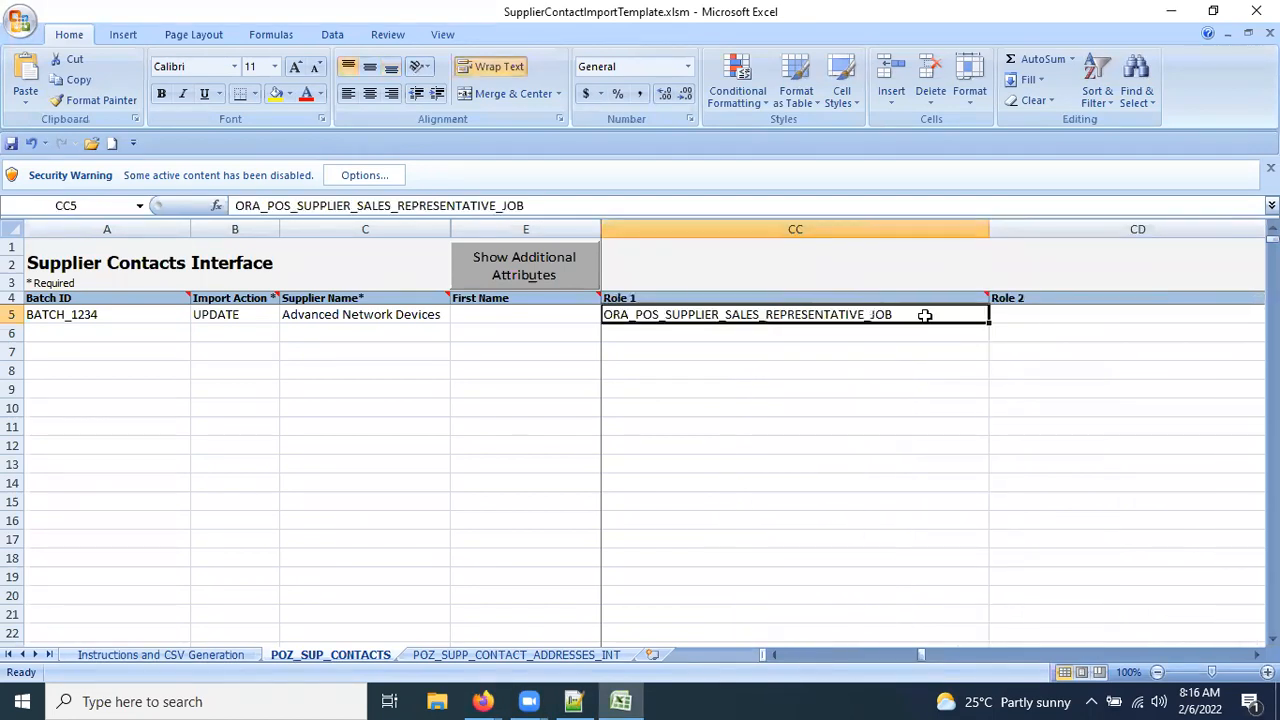
key(ctrl+v)
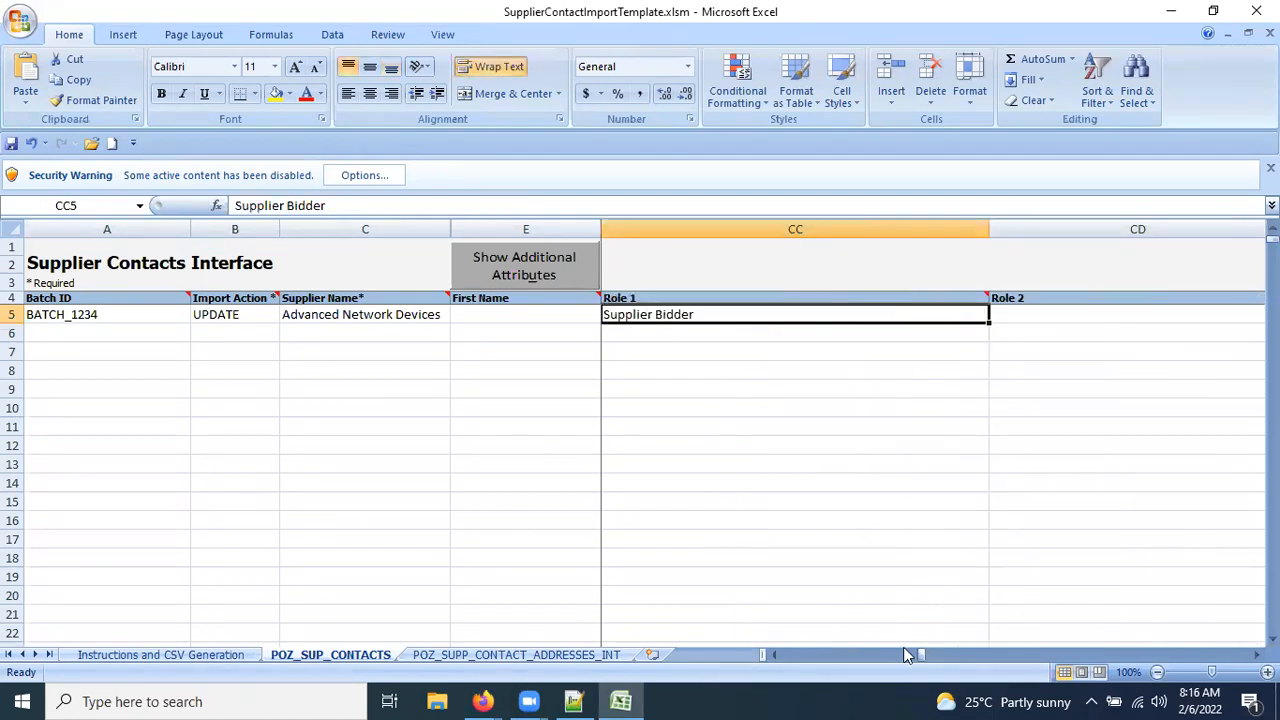
key(ctrl+z)
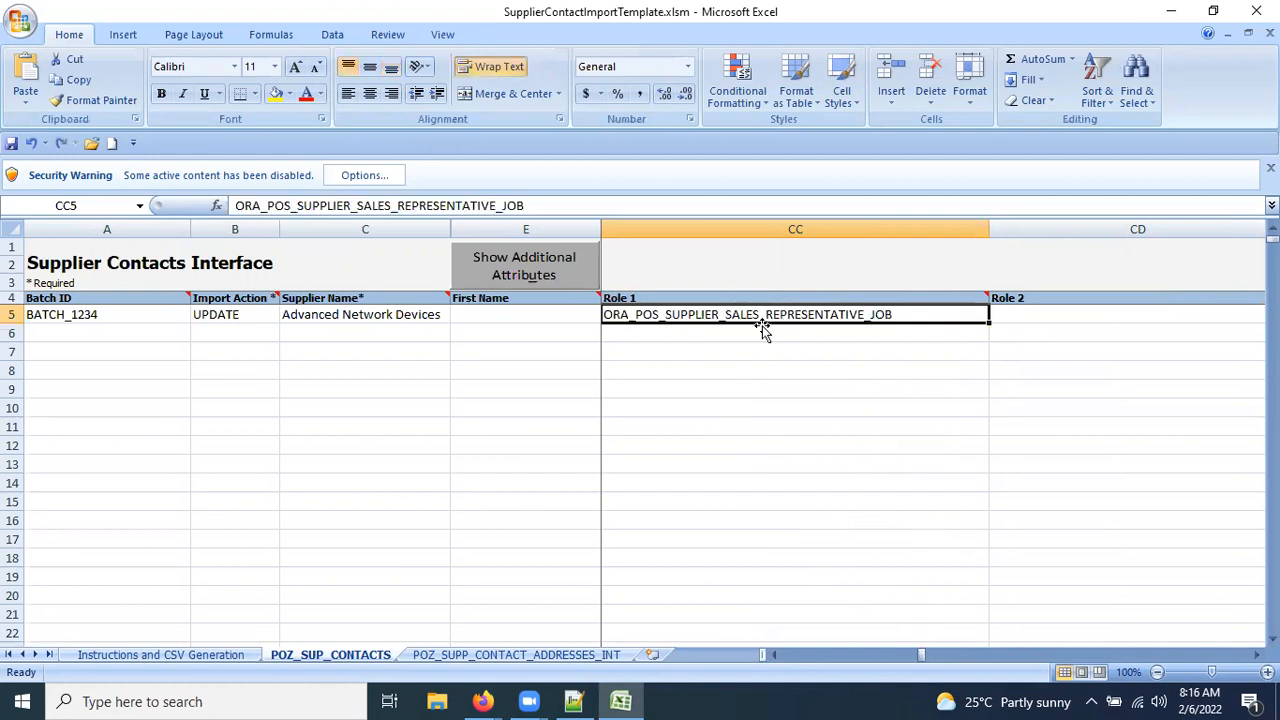
Select the empty cells of row 6 below the contact row.
key(Left)
key(Left)
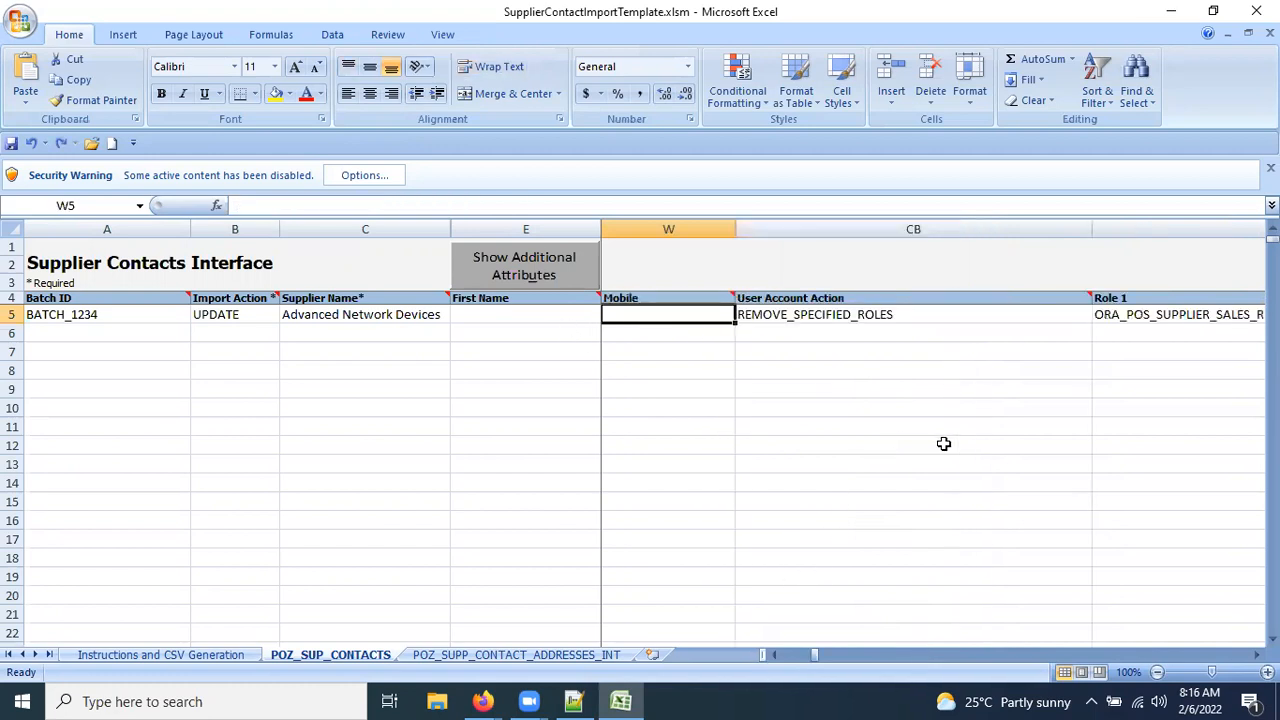
click(927, 334)
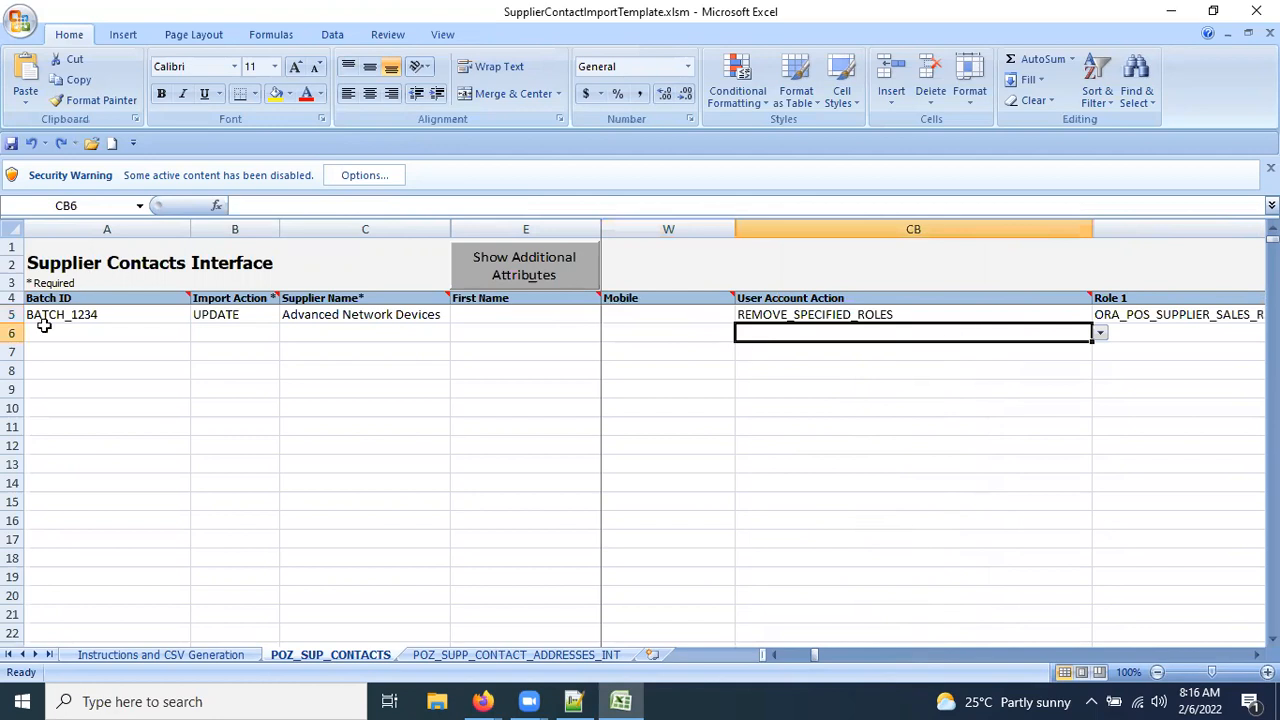
drag(37, 333, 988, 331)
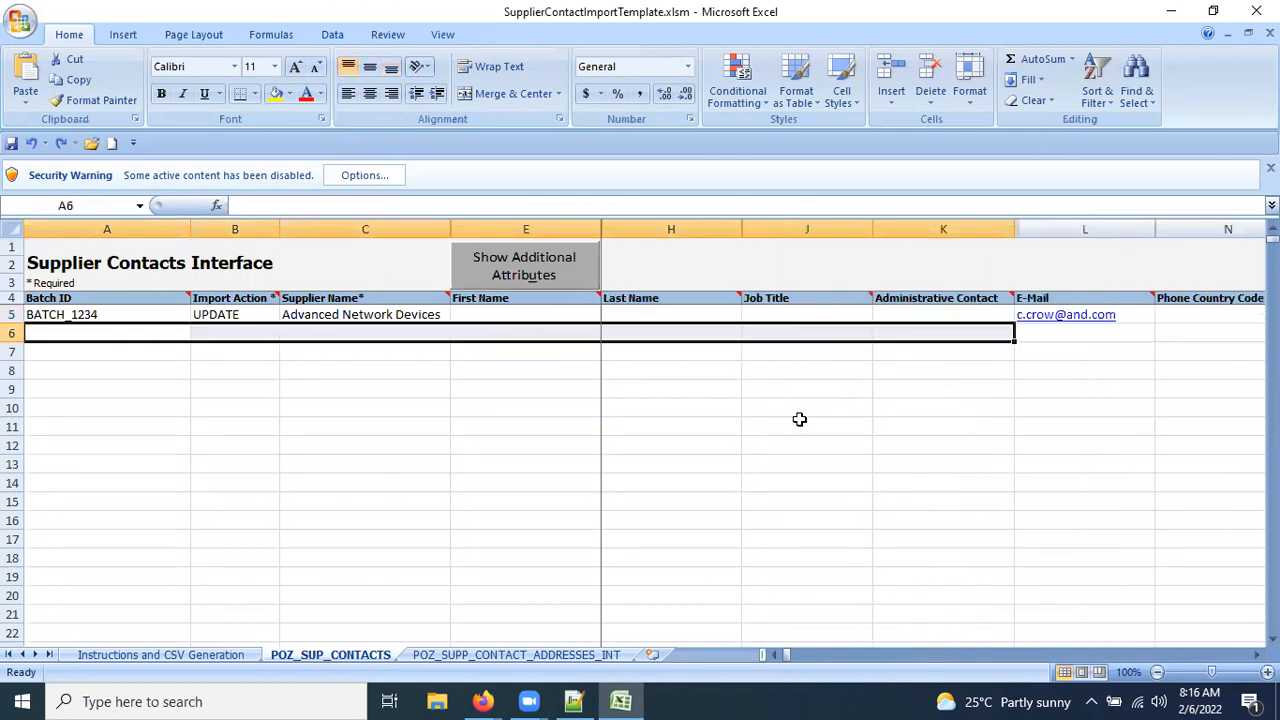
key(Right)
key(Right)
key(Right)
key(Right)
key(Right)
key(Right)
key(Right)
key(Right)
key(Right)
key(Right)
key(Right)
key(Right)
key(Right)
key(Right)
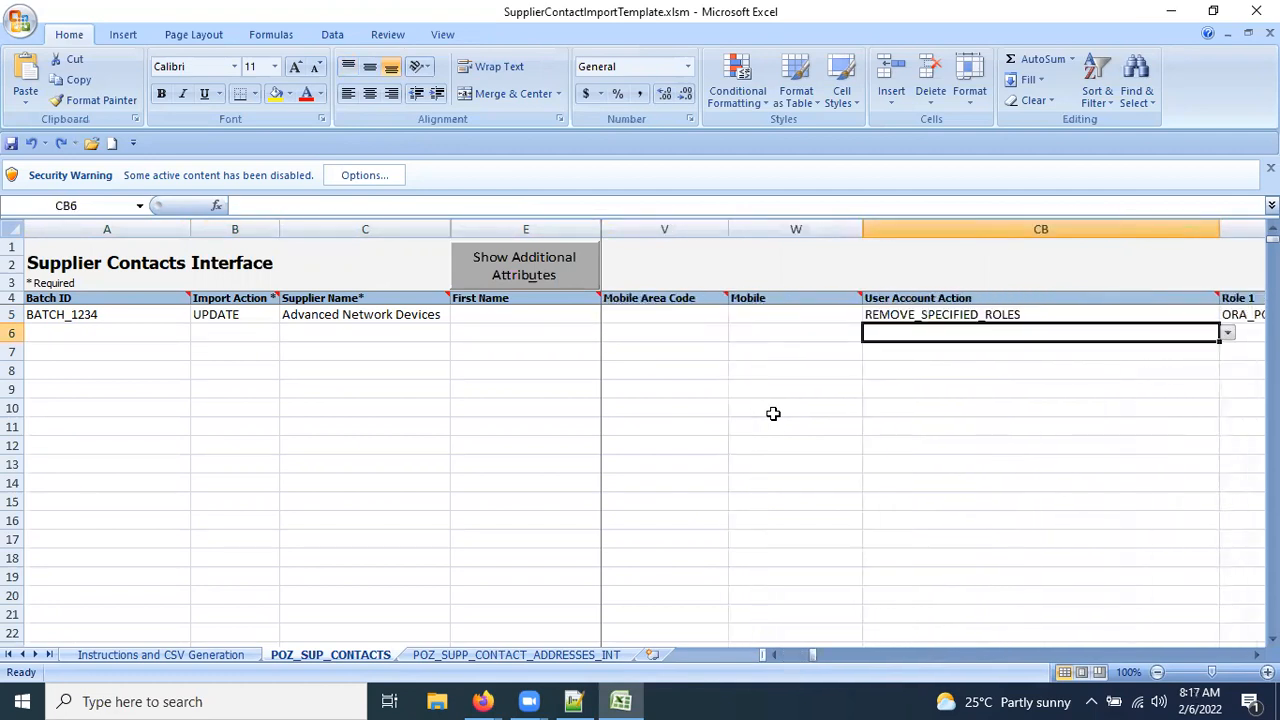
Set the User Account Action in CB5 to ADD_SPECIFIED_ROLES, undoing a stray dot.
click(1200, 318)
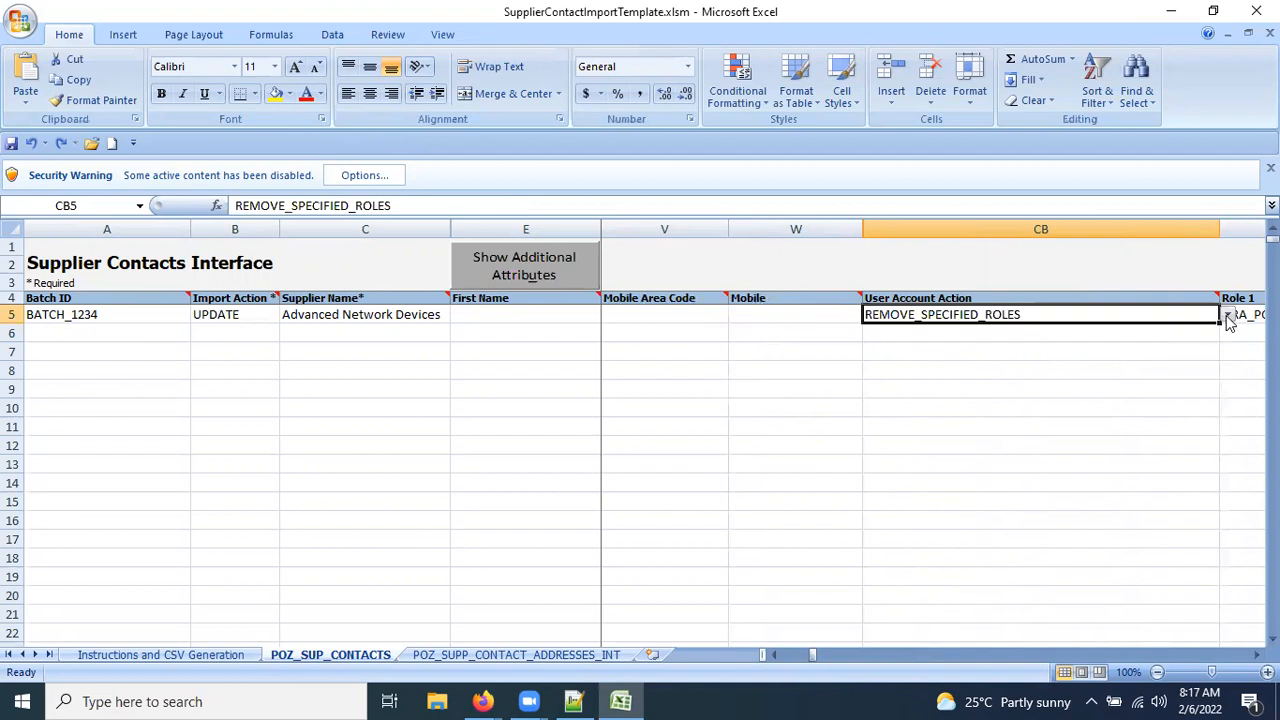
click(1228, 316)
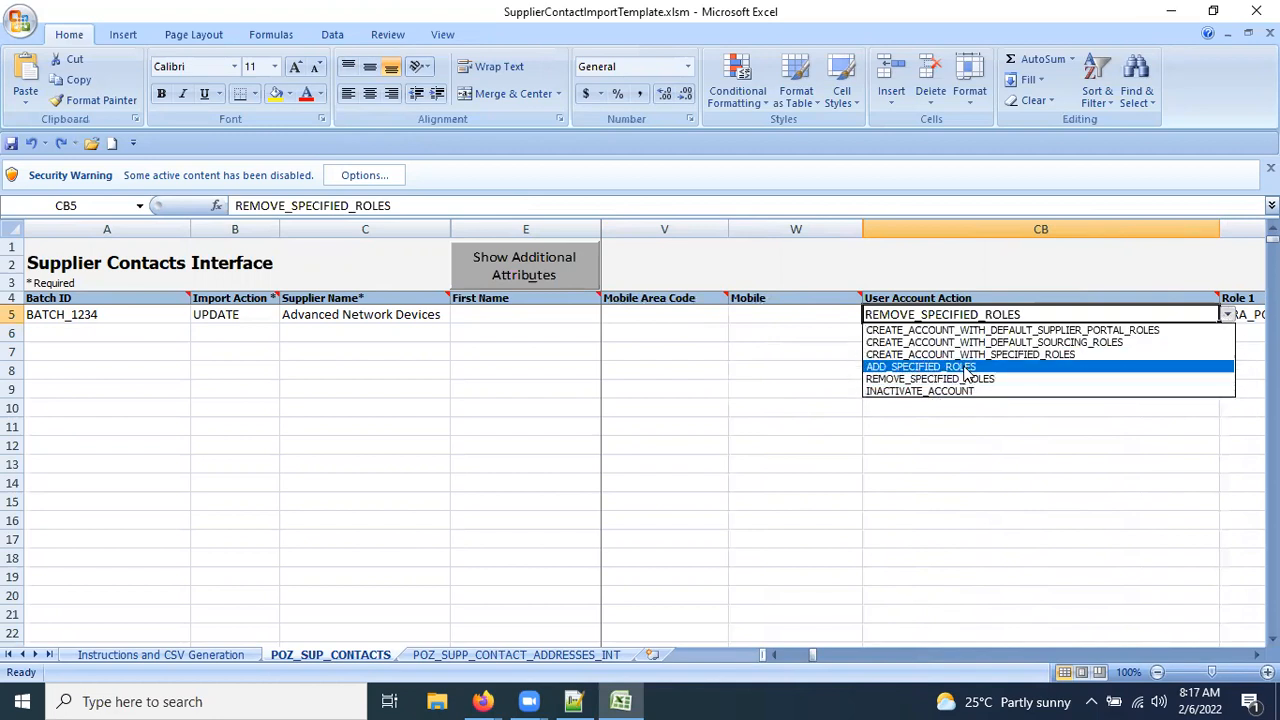
click(920, 367)
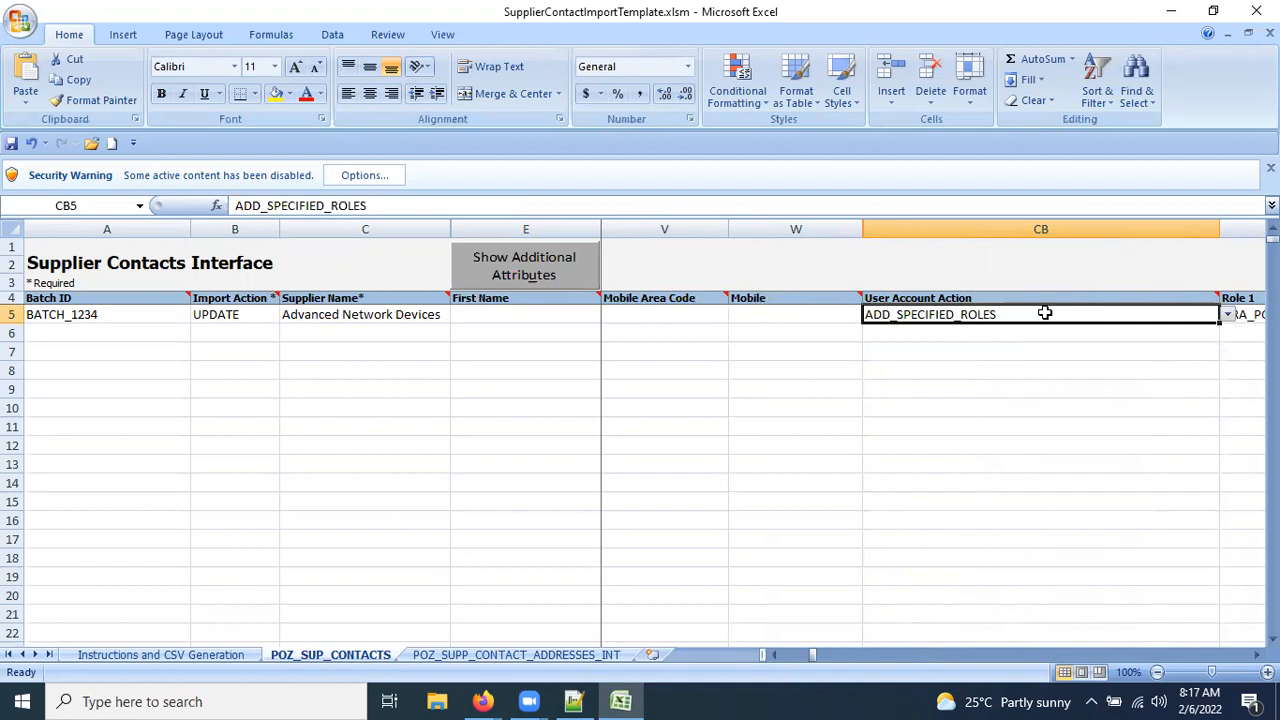
text(.)
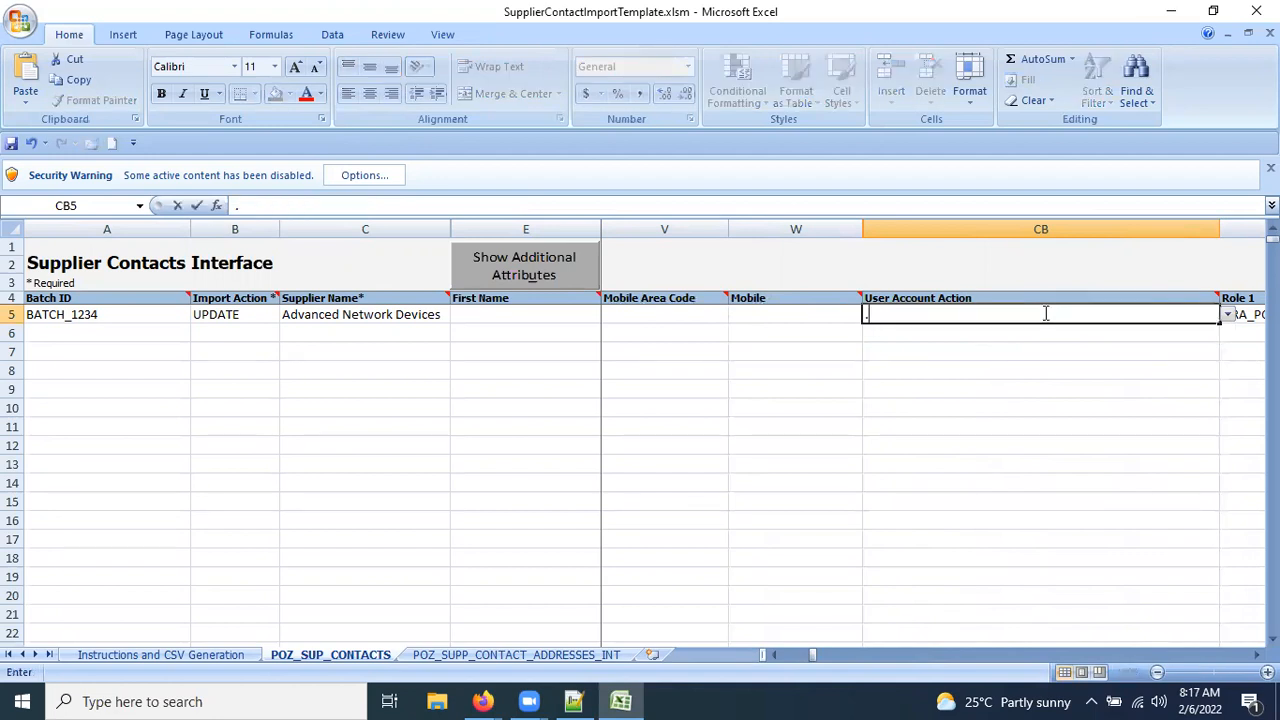
key(ctrl+z)
click(790, 311)
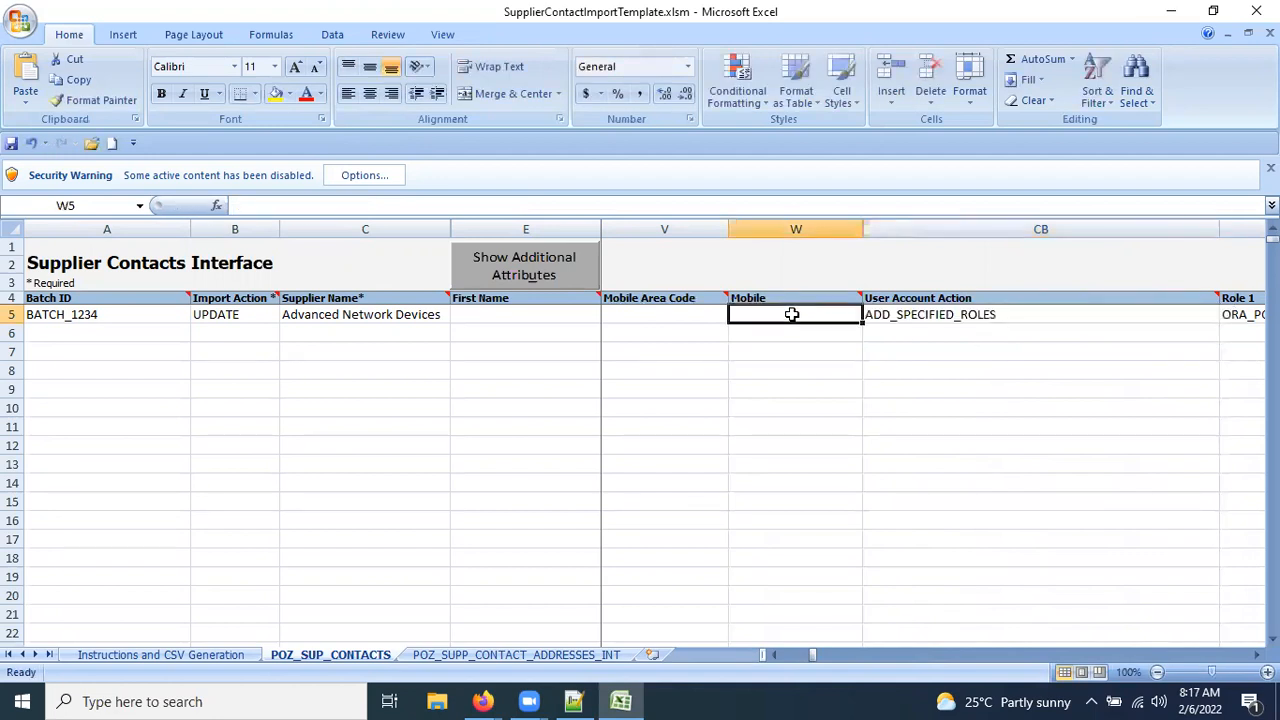
Review the neighbouring Role columns, then go to the Instructions and CSV Generation sheet.
key(Right)
key(Right)
key(Right)
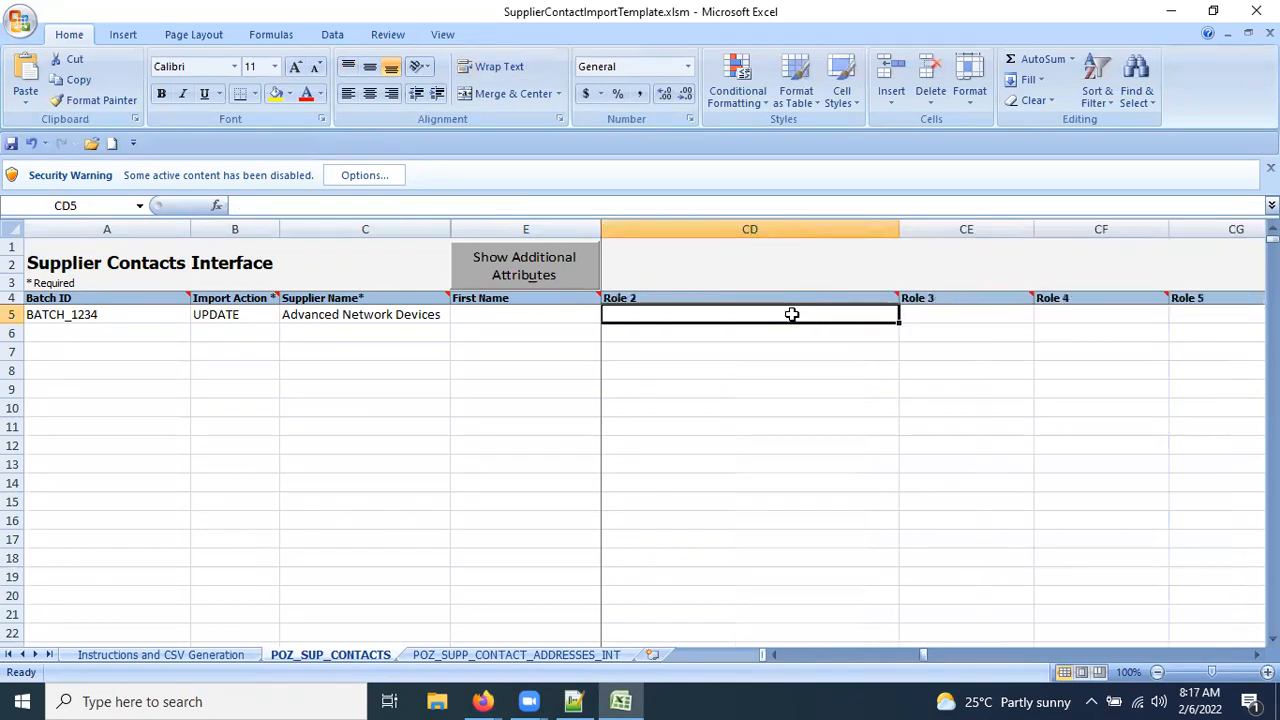
key(Left)
key(Right)
key(Left)
key(Left)
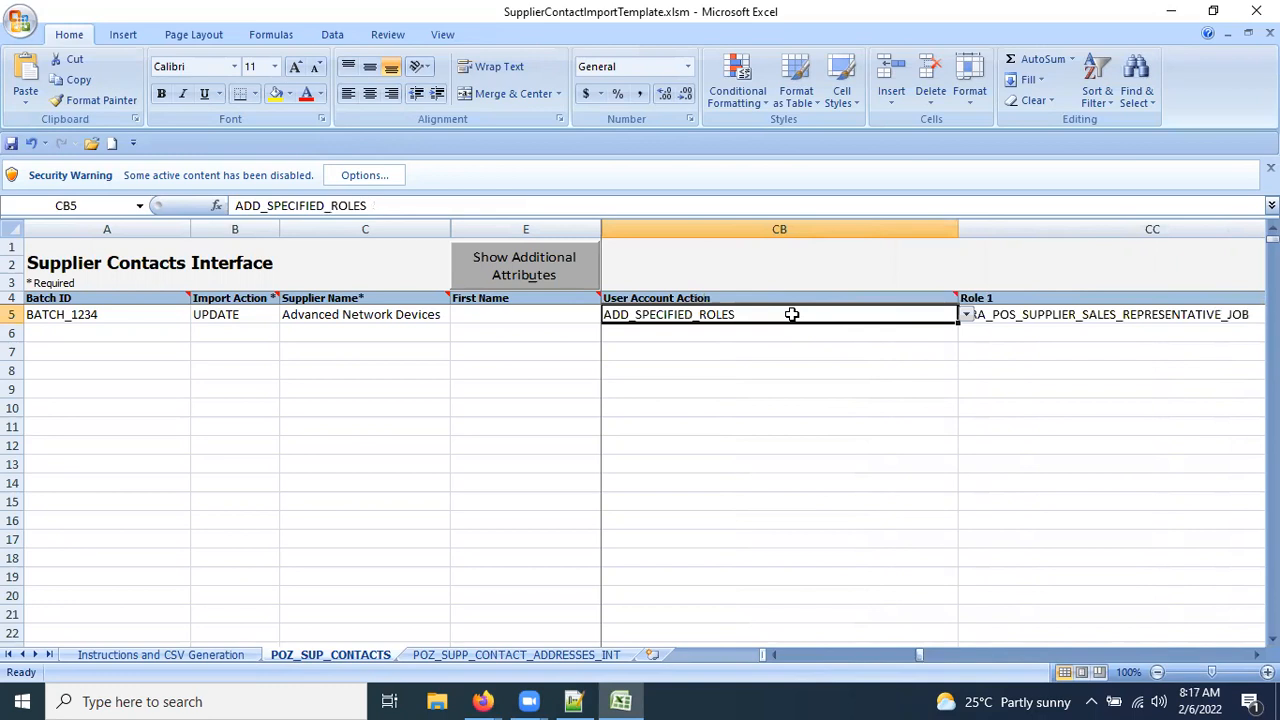
click(190, 655)
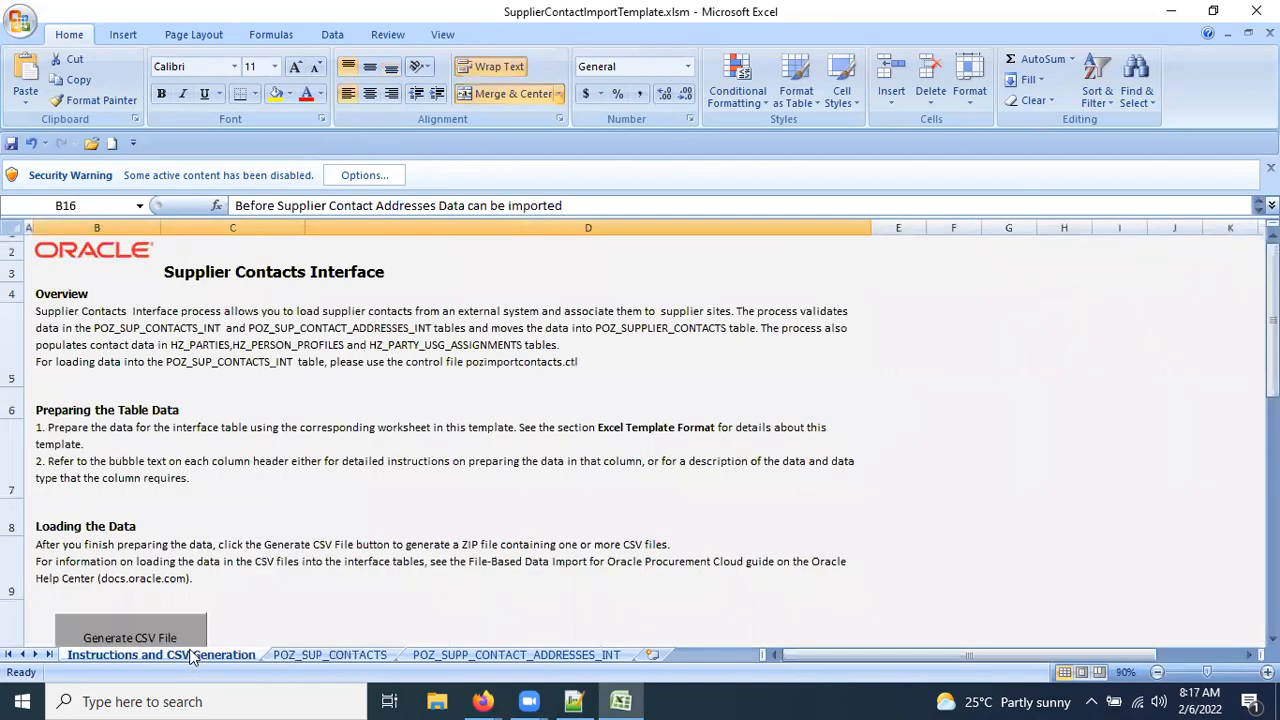
Scroll the Instructions and CSV Generation sheet to the Loading the Data section.
scroll(355, 442, down, 3)
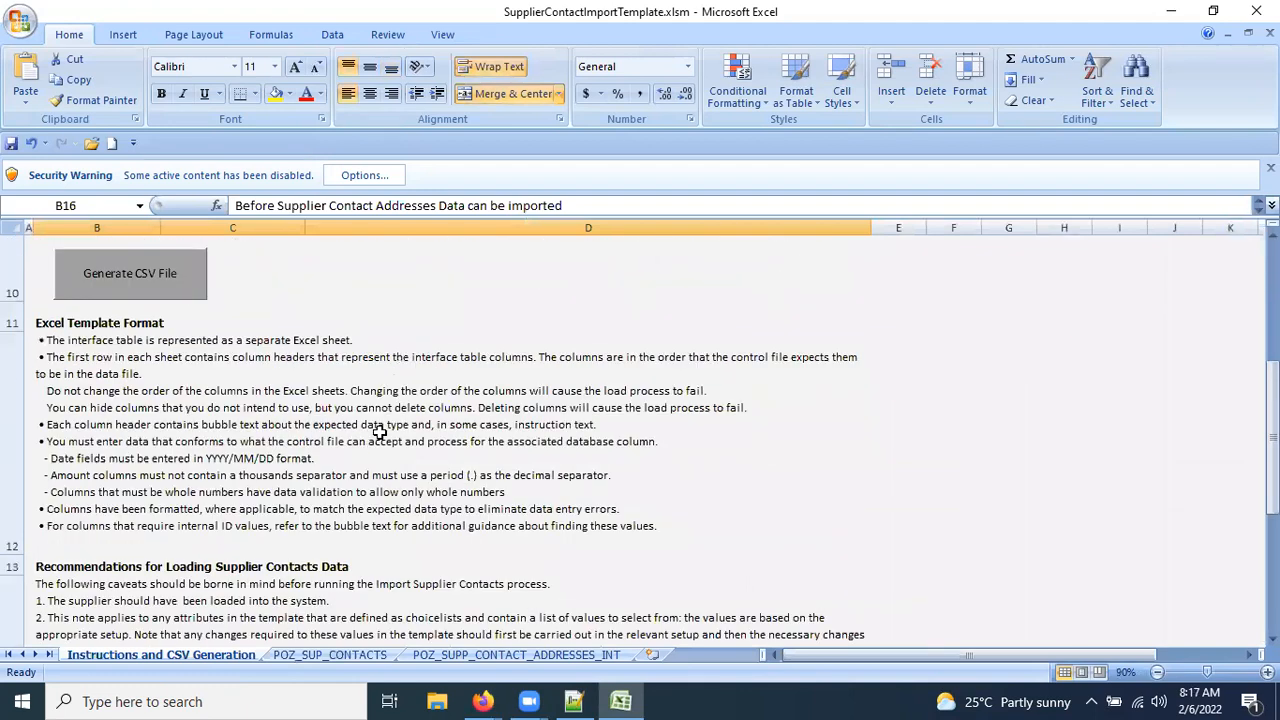
scroll(340, 428, up, 1)
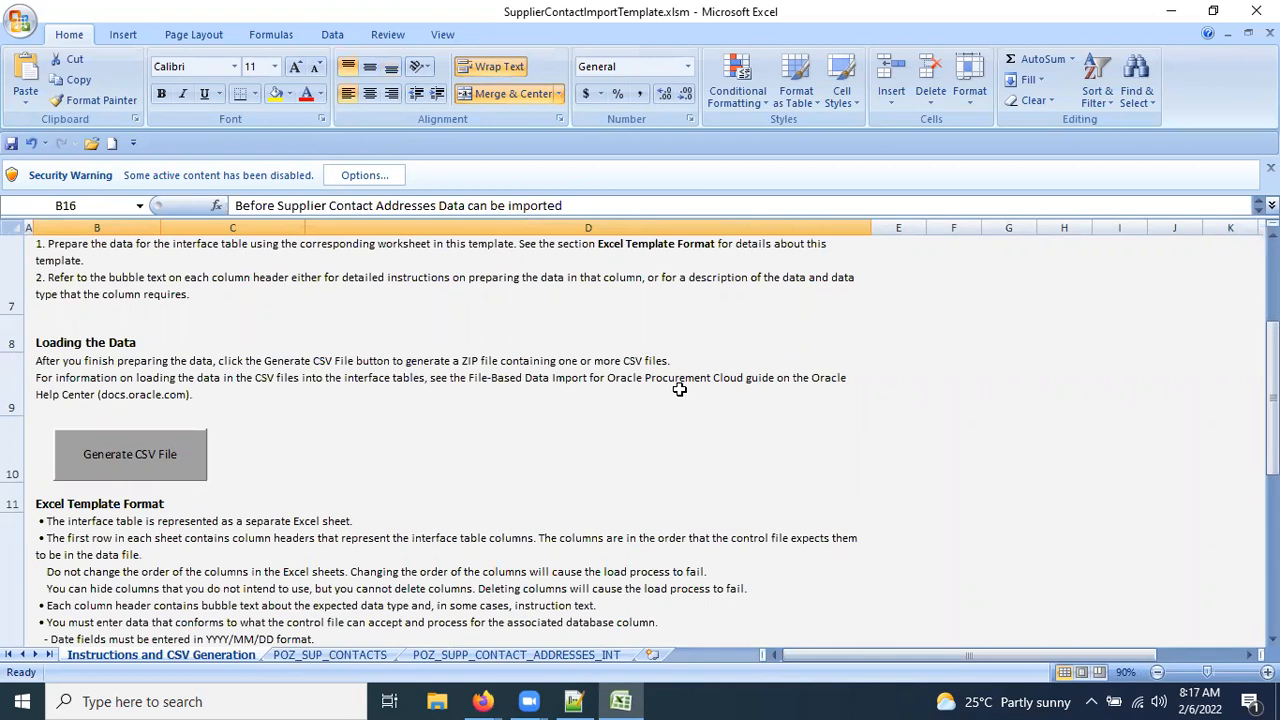
Add '3. Generate csv file ( .zip)' to the Notepad++ notes, then return to Excel.
click(573, 701)
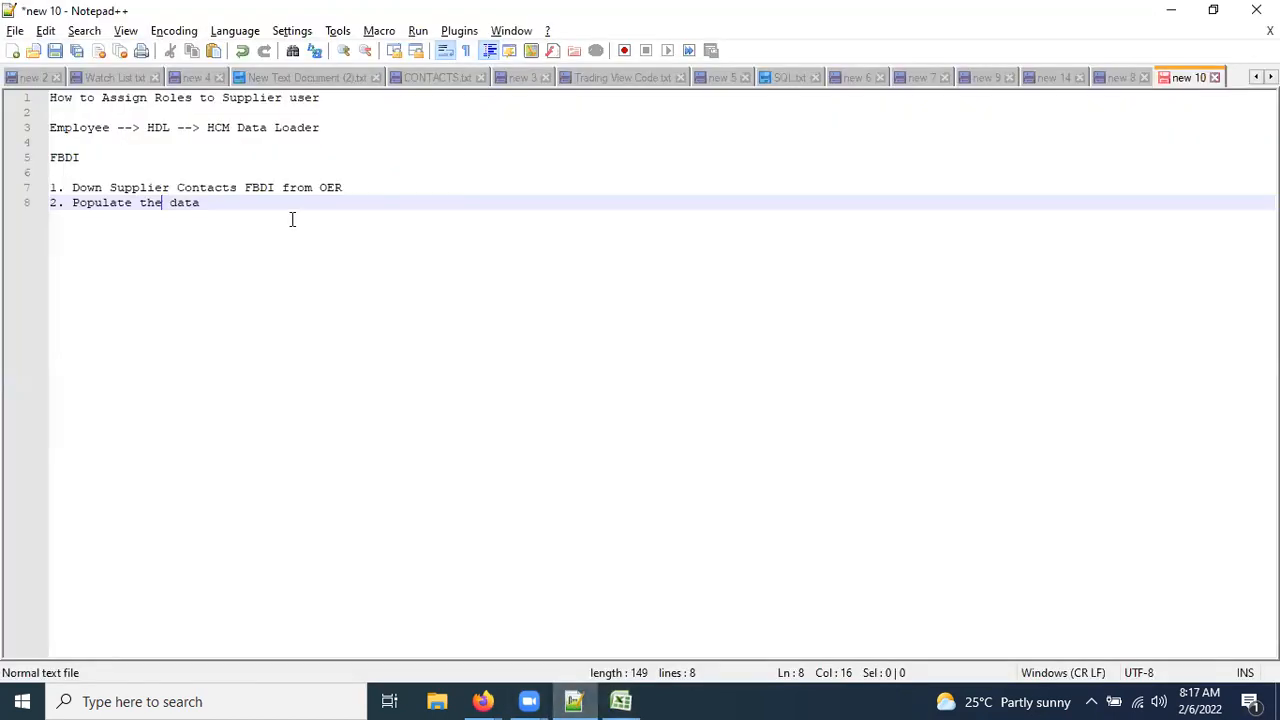
text(3)
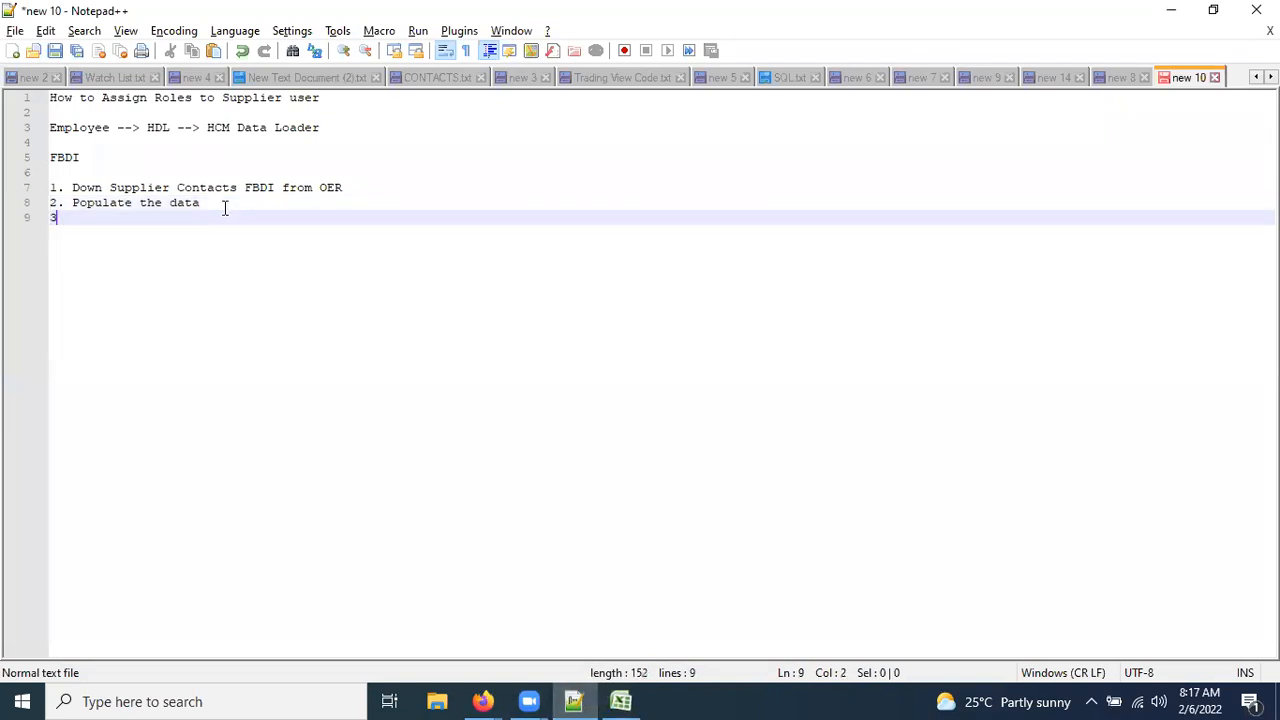
text(. Generate cs)
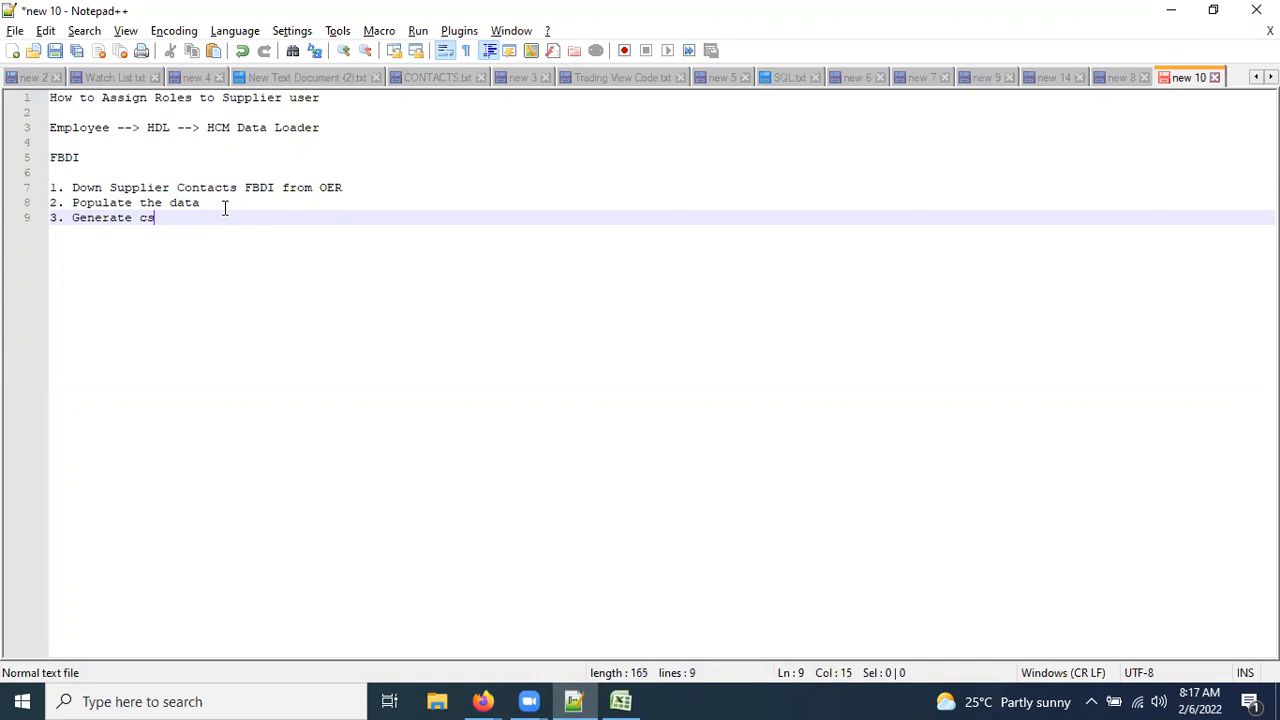
text(v file ( .zip))
click(620, 701)
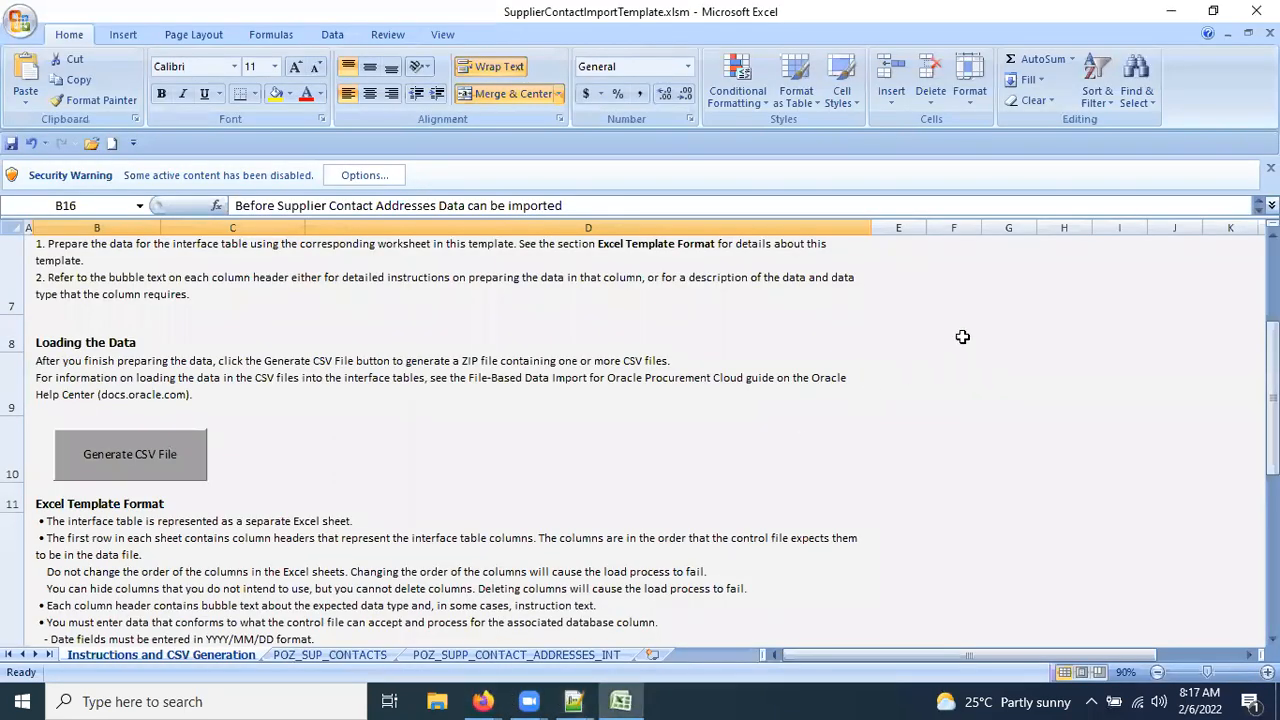
Close the supplier contact template without saving and return to Manage Supplier User Roles in Firefox.
click(880, 350)
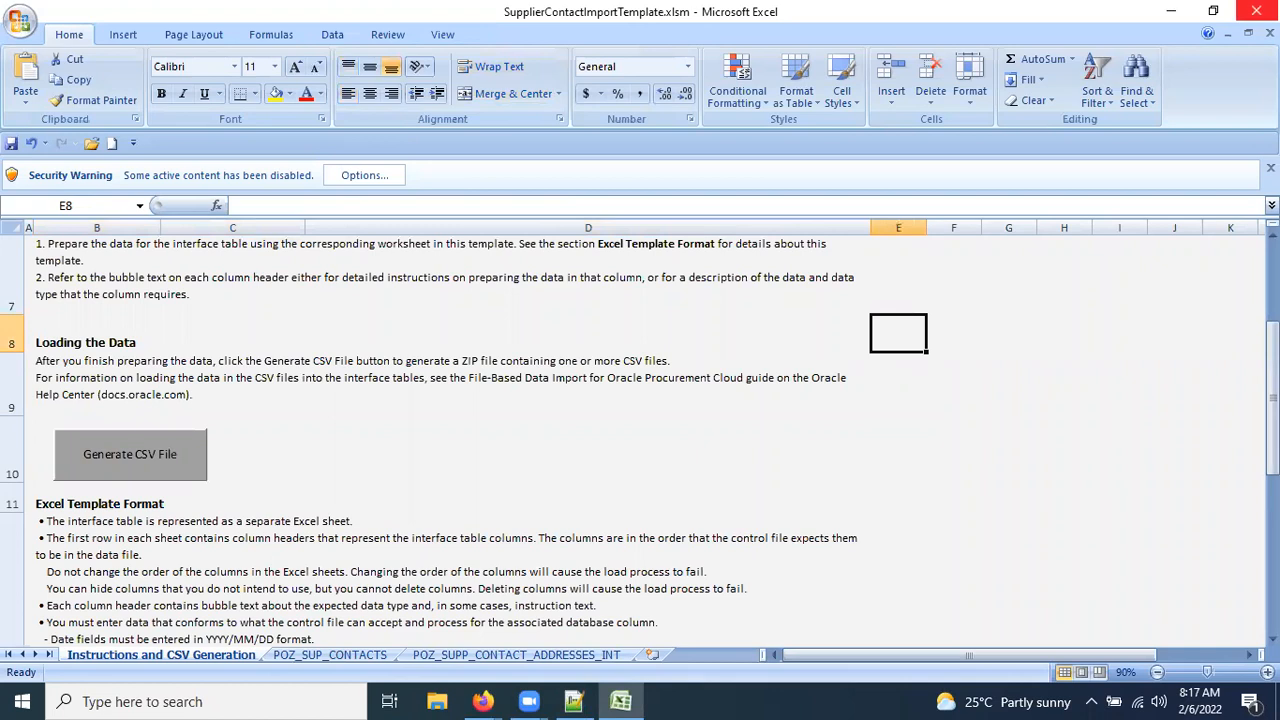
click(1256, 11)
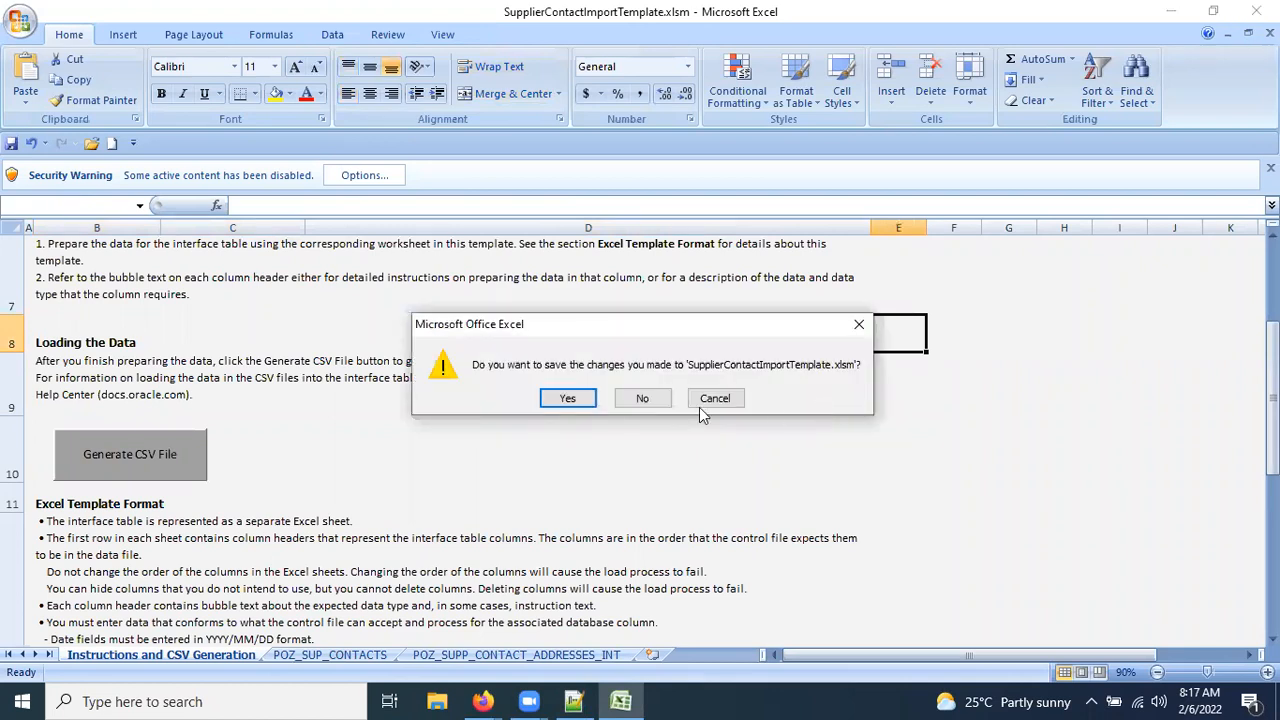
click(643, 398)
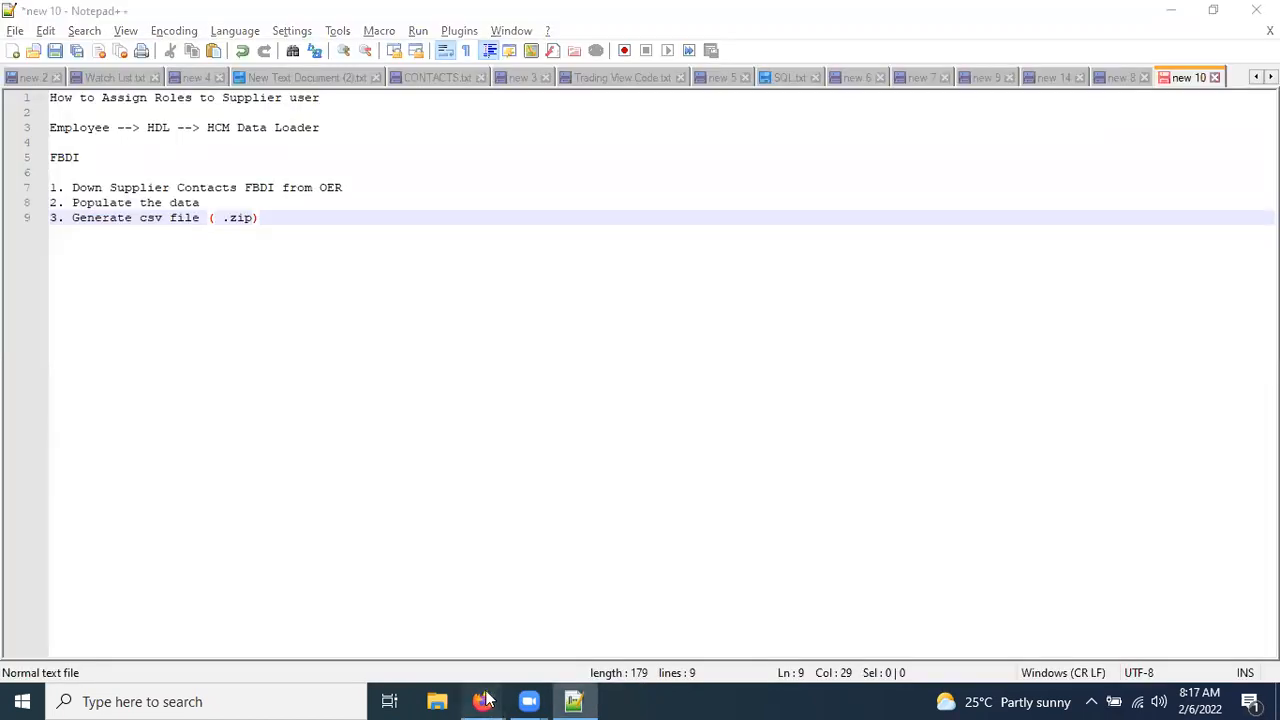
mouse_move(483, 701)
click(563, 630)
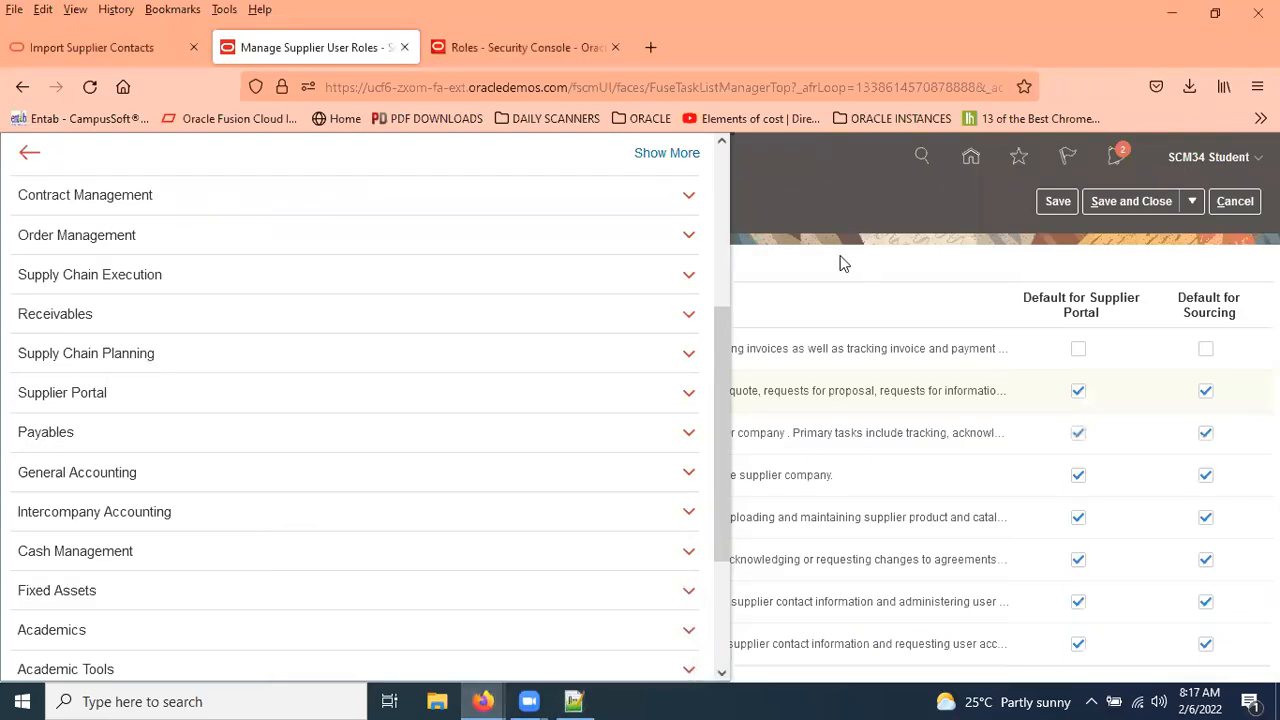
View the Roles - Security Console tab, then bring SupplierContactImportTemplate.xlsm back up in Excel.
key(ctrl+Tab)
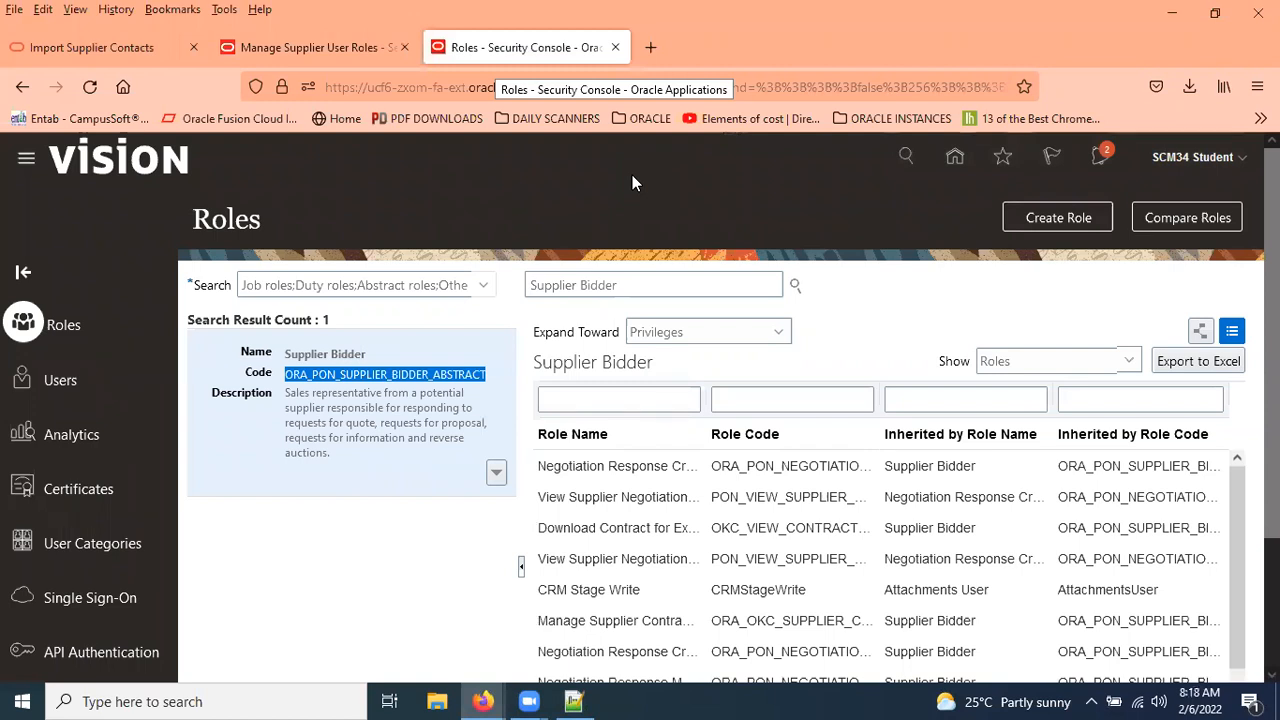
mouse_move(548, 699)
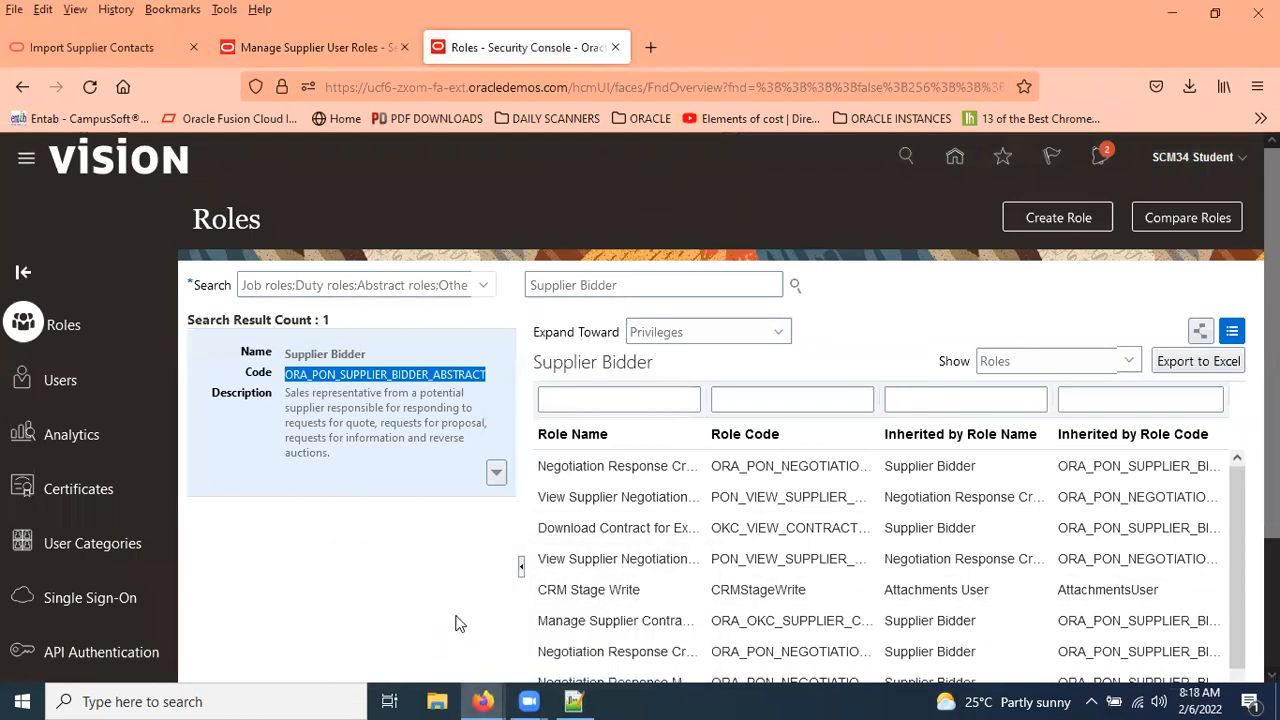
click(484, 699)
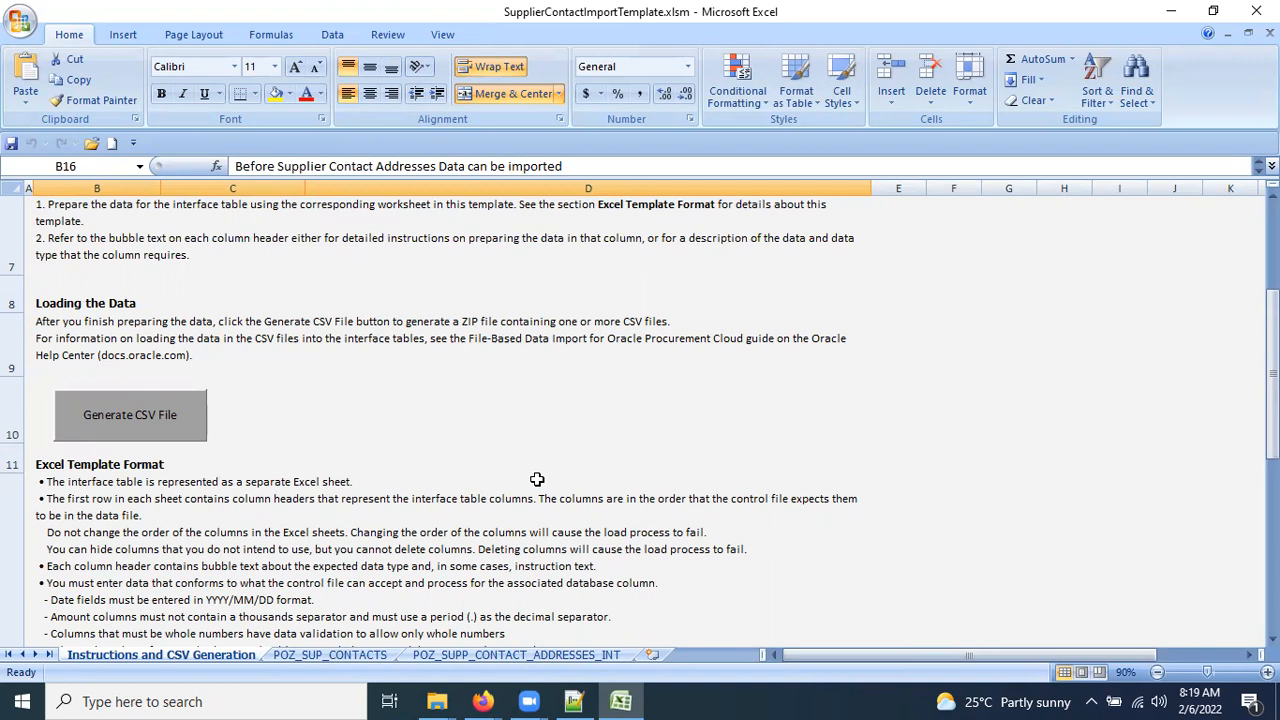
Review the Excel template's Instructions sheet without changes, then bring back the Security Console Roles page in Firefox.
scroll(537, 480, up, 2)
scroll(246, 443, down, 2)
click(250, 488)
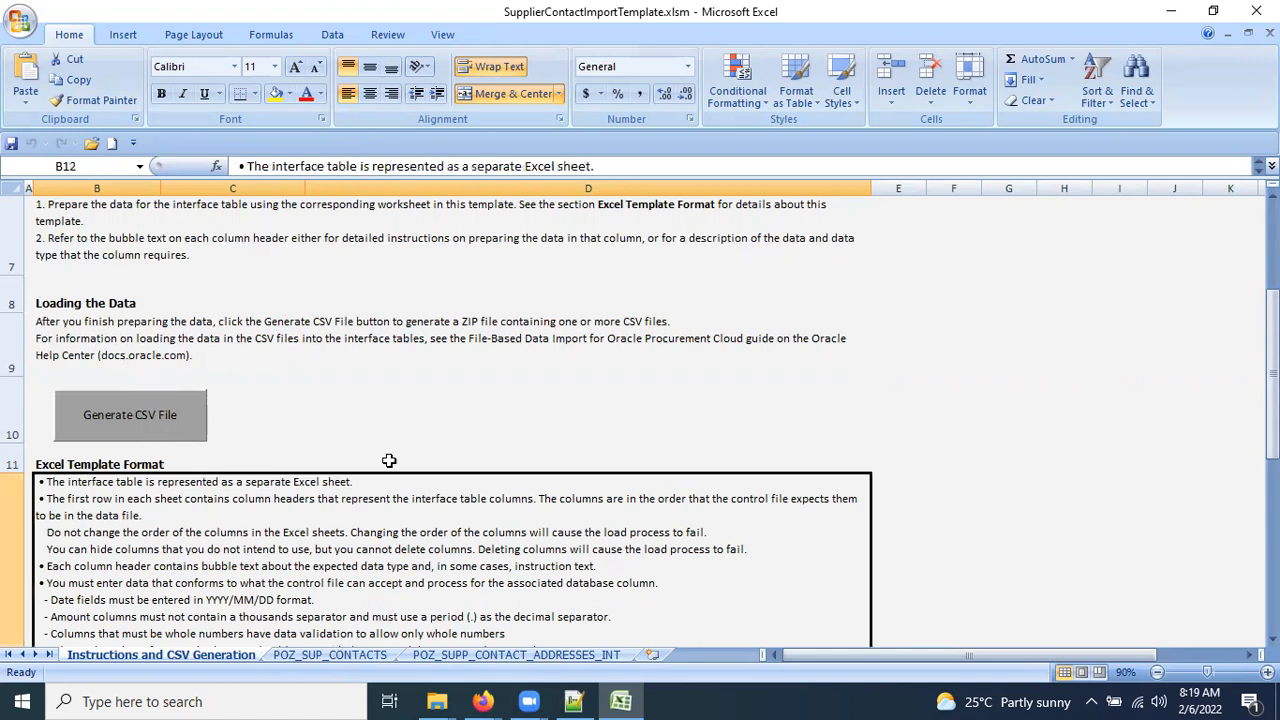
click(472, 428)
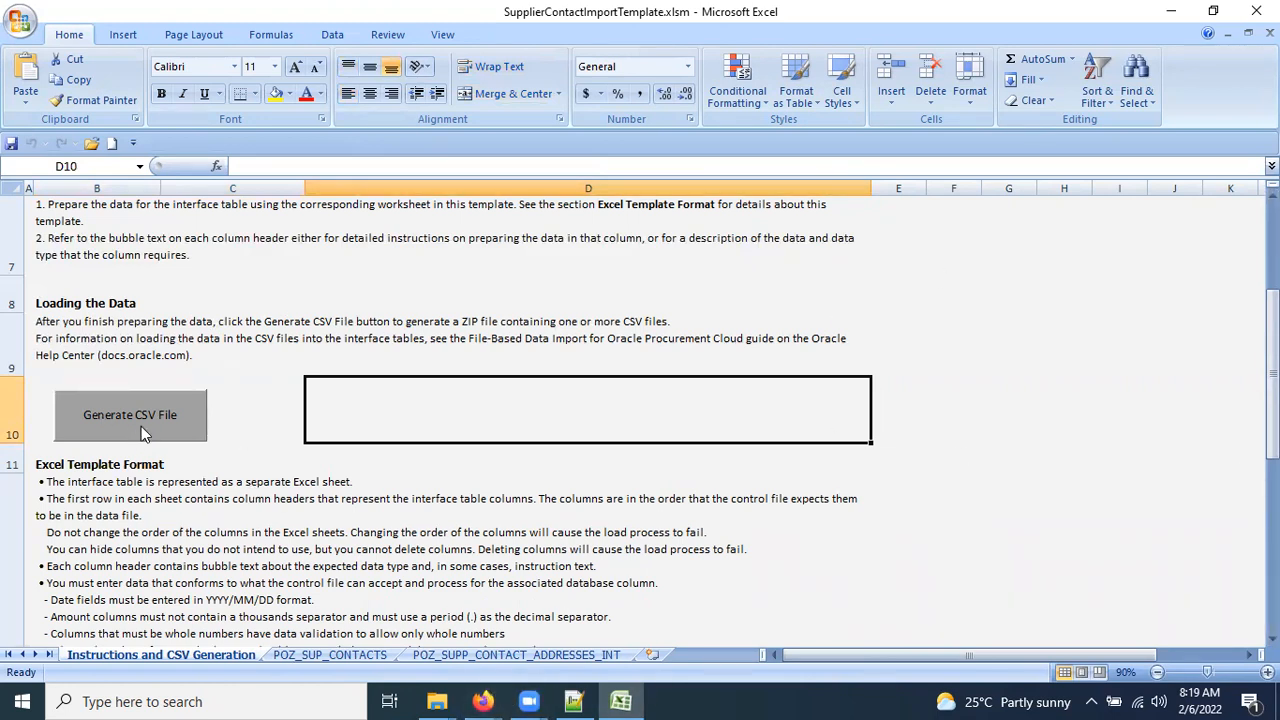
click(485, 701)
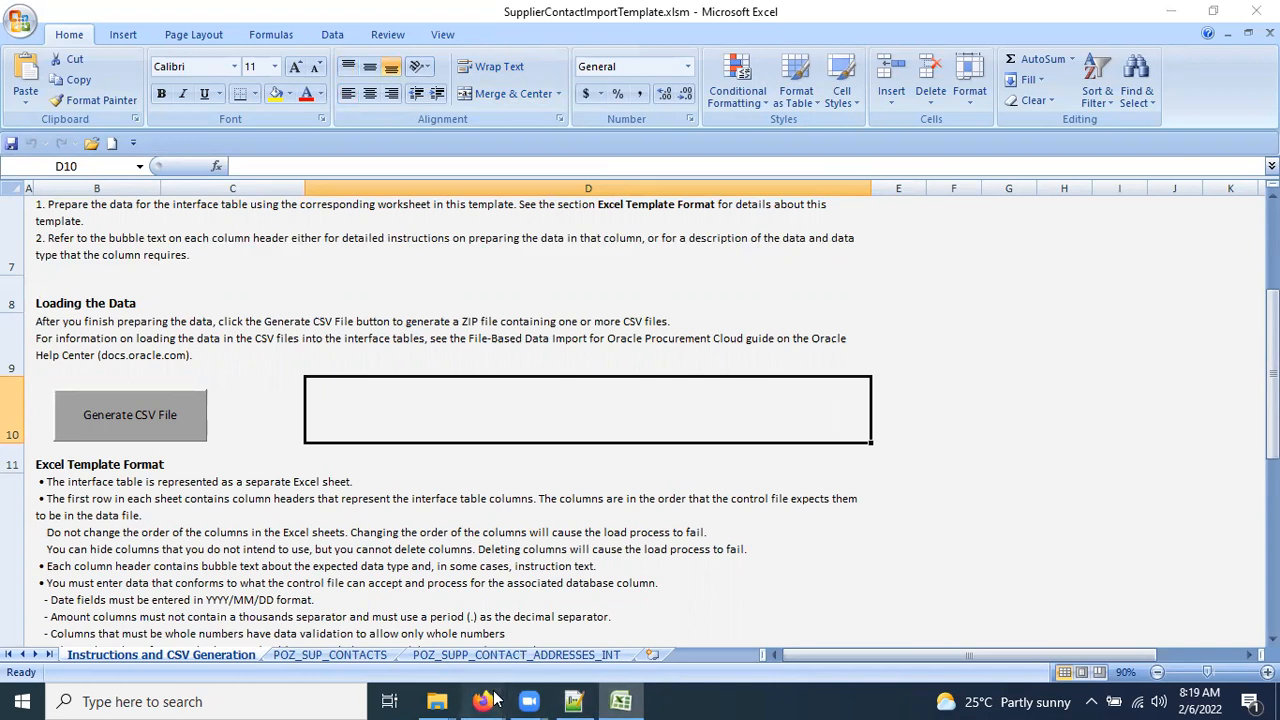
click(609, 630)
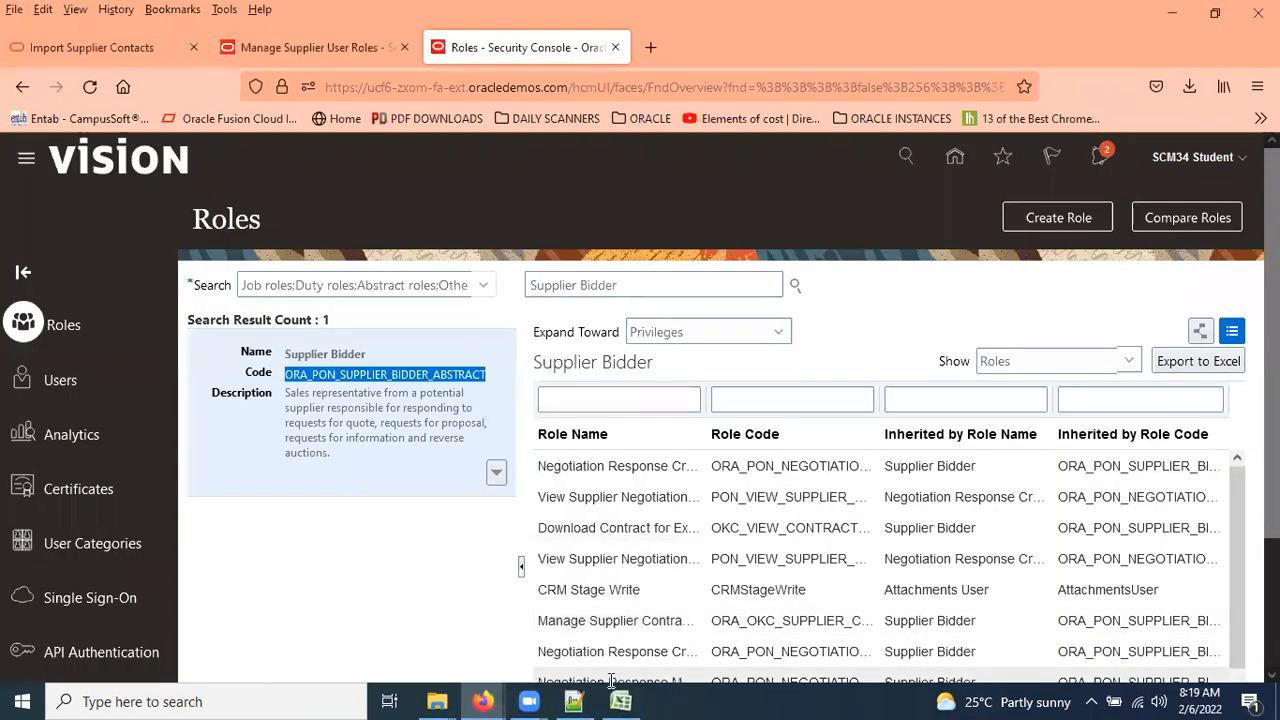
Append '4. Load into UCM' as the fourth step in the Notepad++ FBDI notes.
click(573, 701)
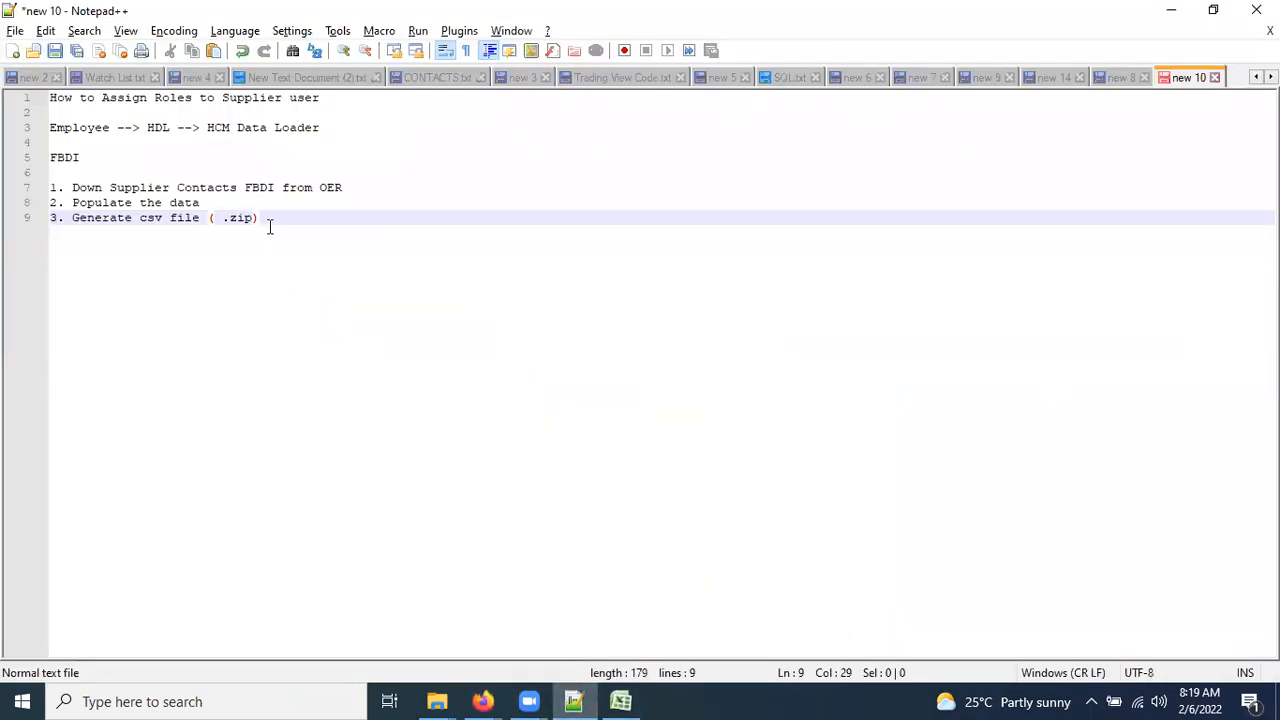
key(Return)
text(4. )
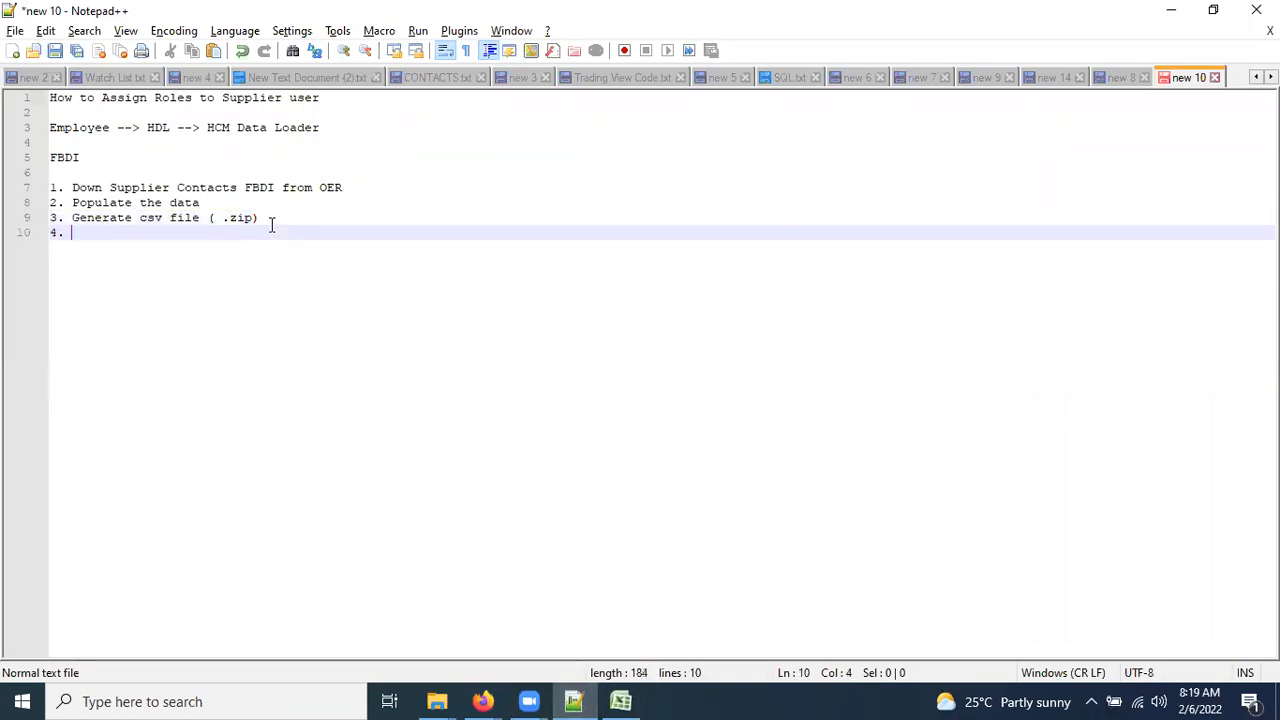
text(Load the==)
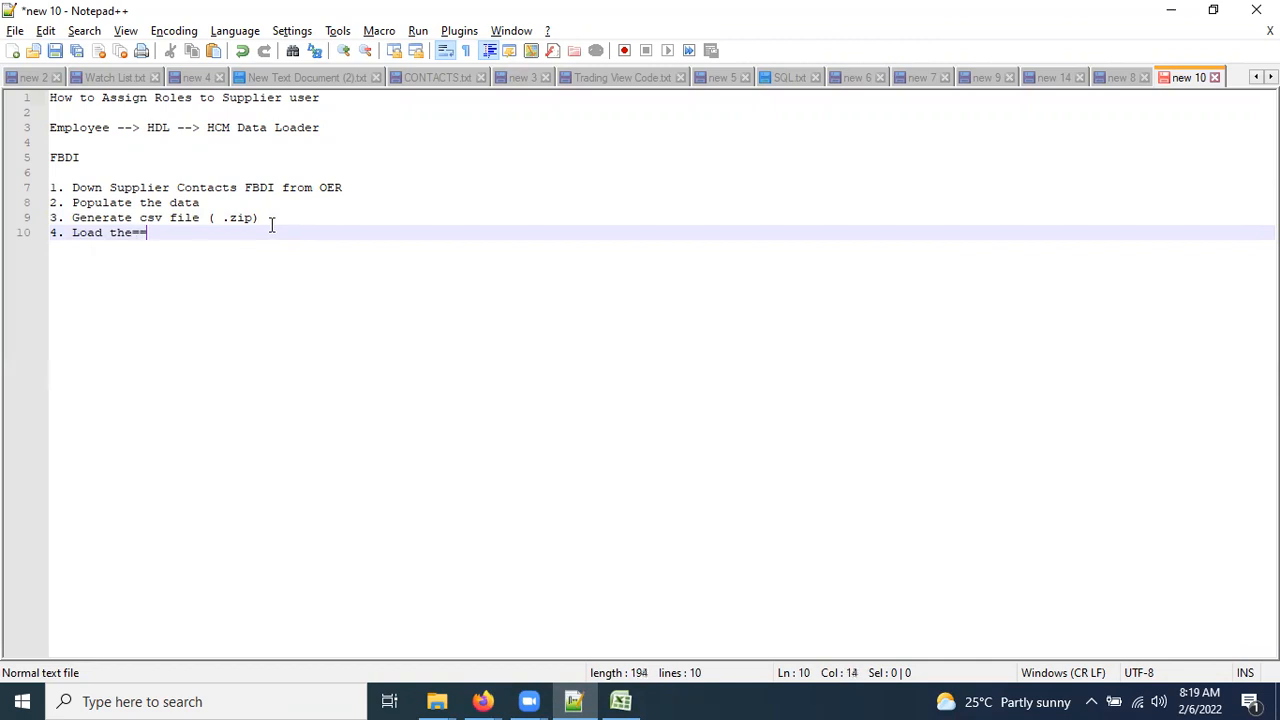
key(BackSpace)
key(BackSpace)
key(BackSpace)
key(BackSpace)
key(BackSpace)
key(BackSpace)
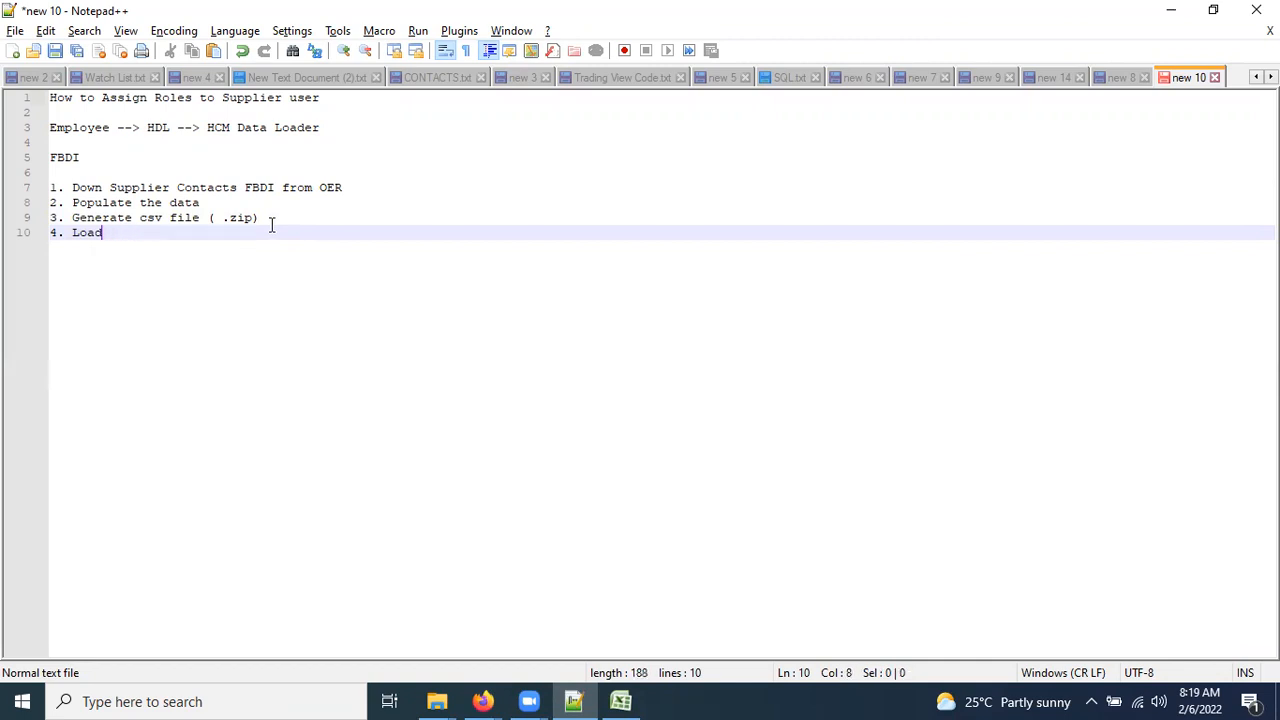
text(into UCM)
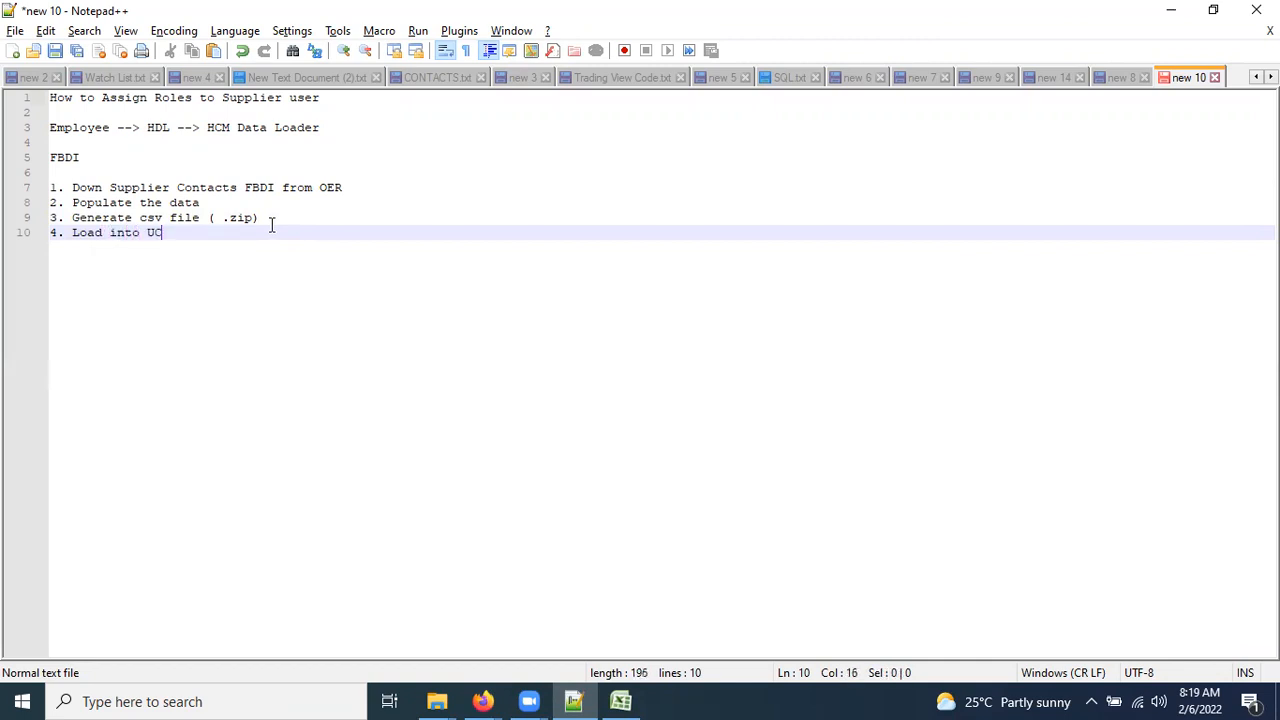
Go through the Navigator's Tools menu to File Import and Export and start a new file upload.
mouse_move(482, 701)
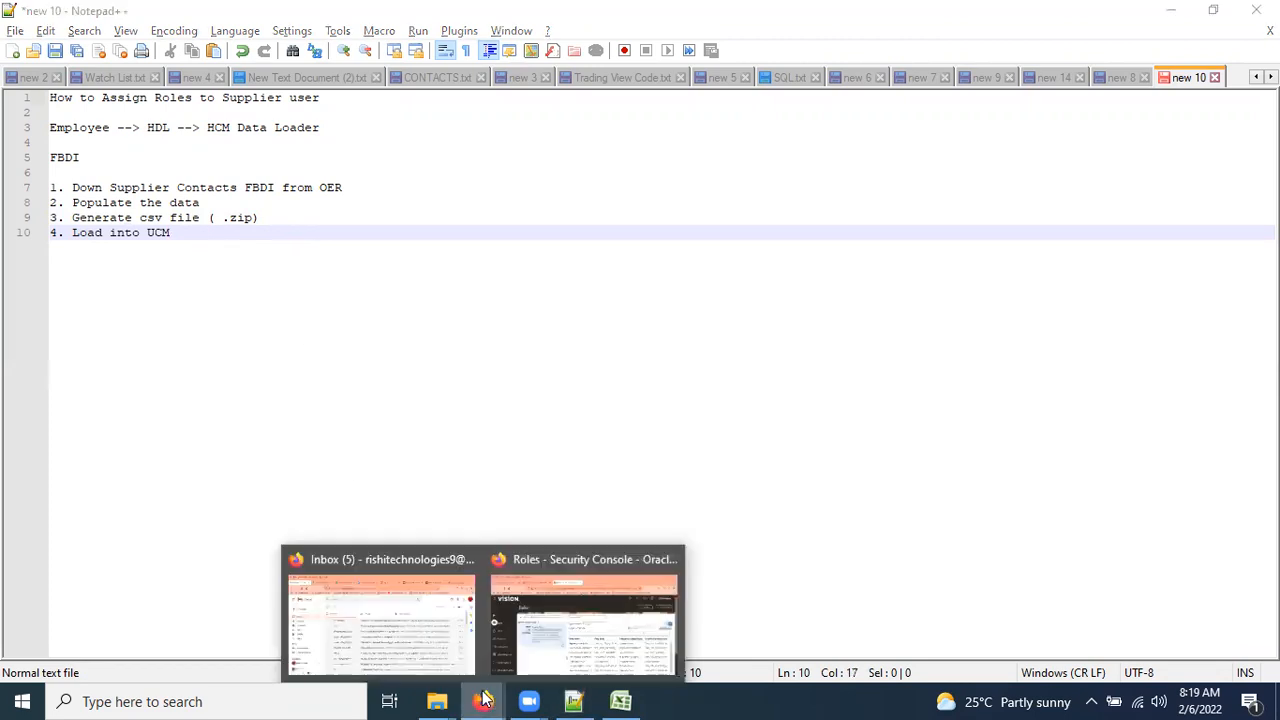
click(586, 612)
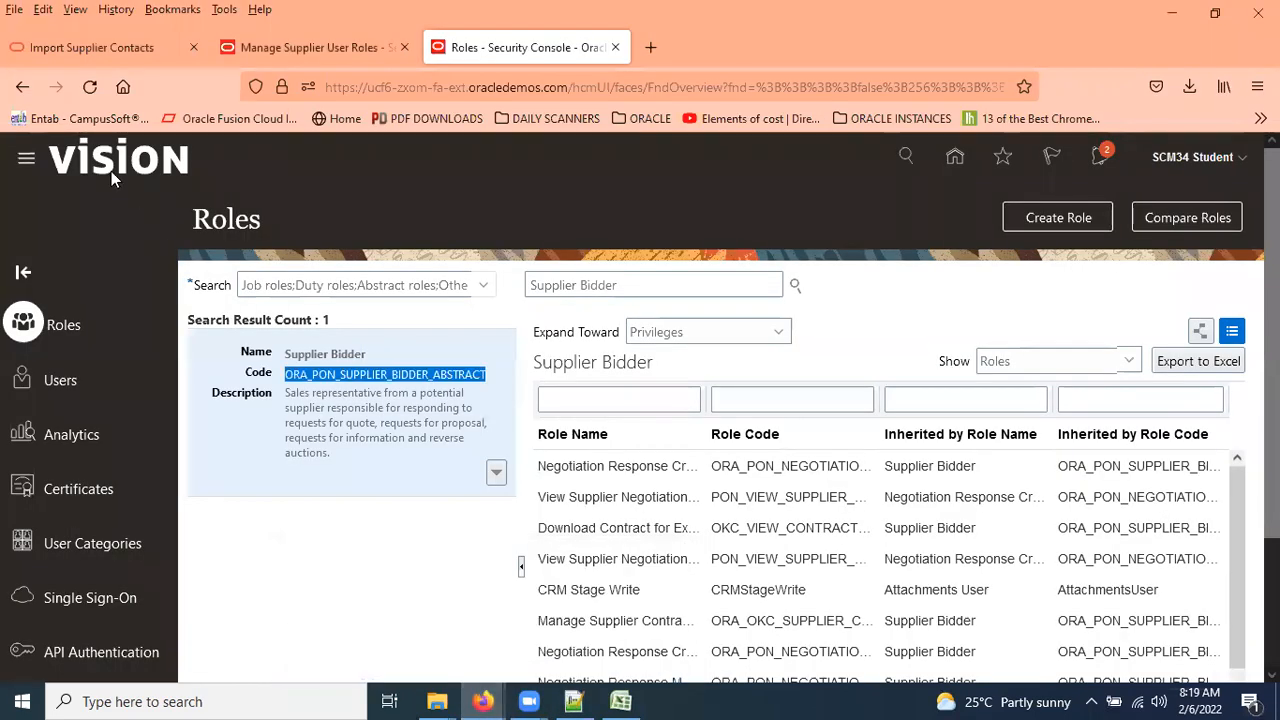
click(26, 163)
scroll(400, 534, down, 5)
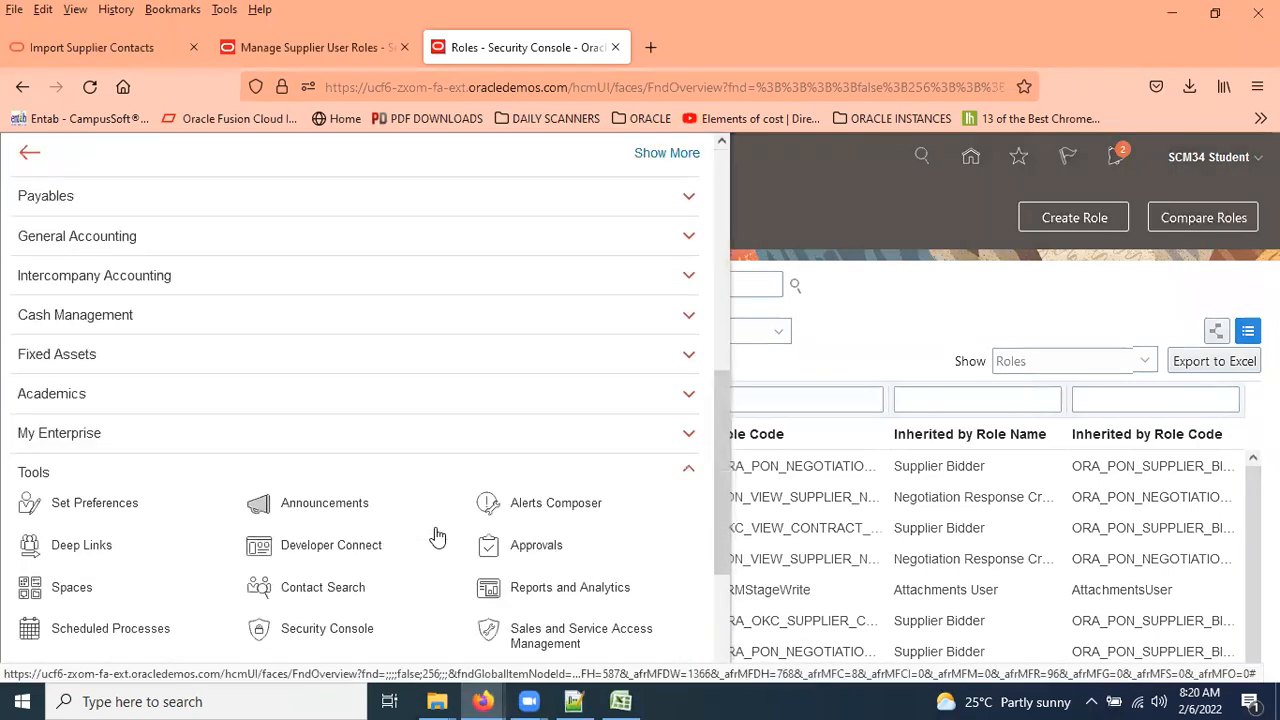
scroll(300, 588, down, 1)
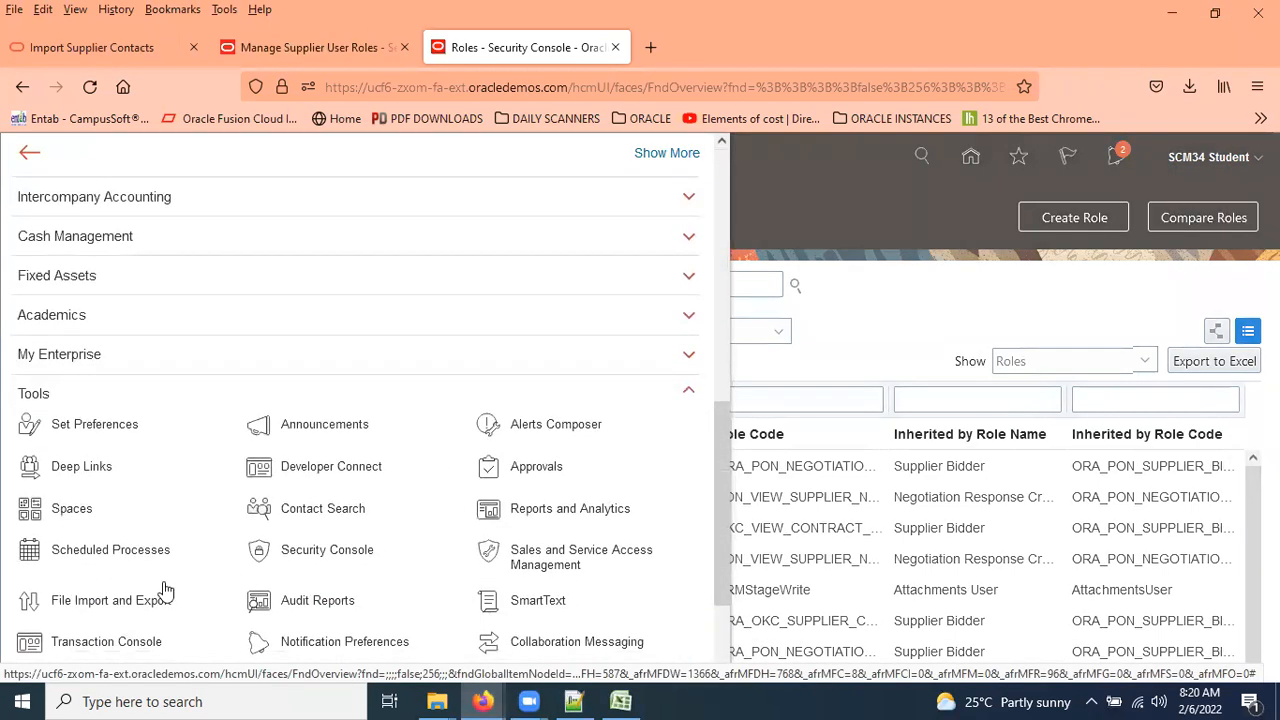
click(115, 603)
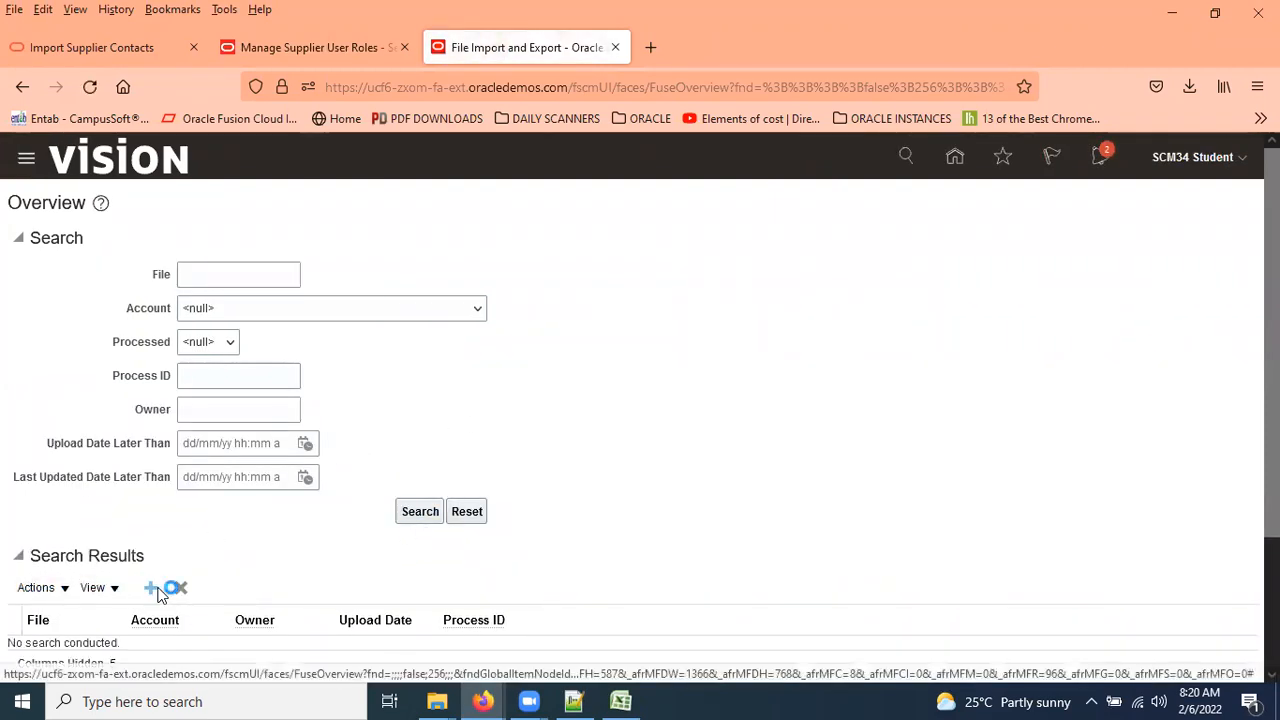
click(157, 592)
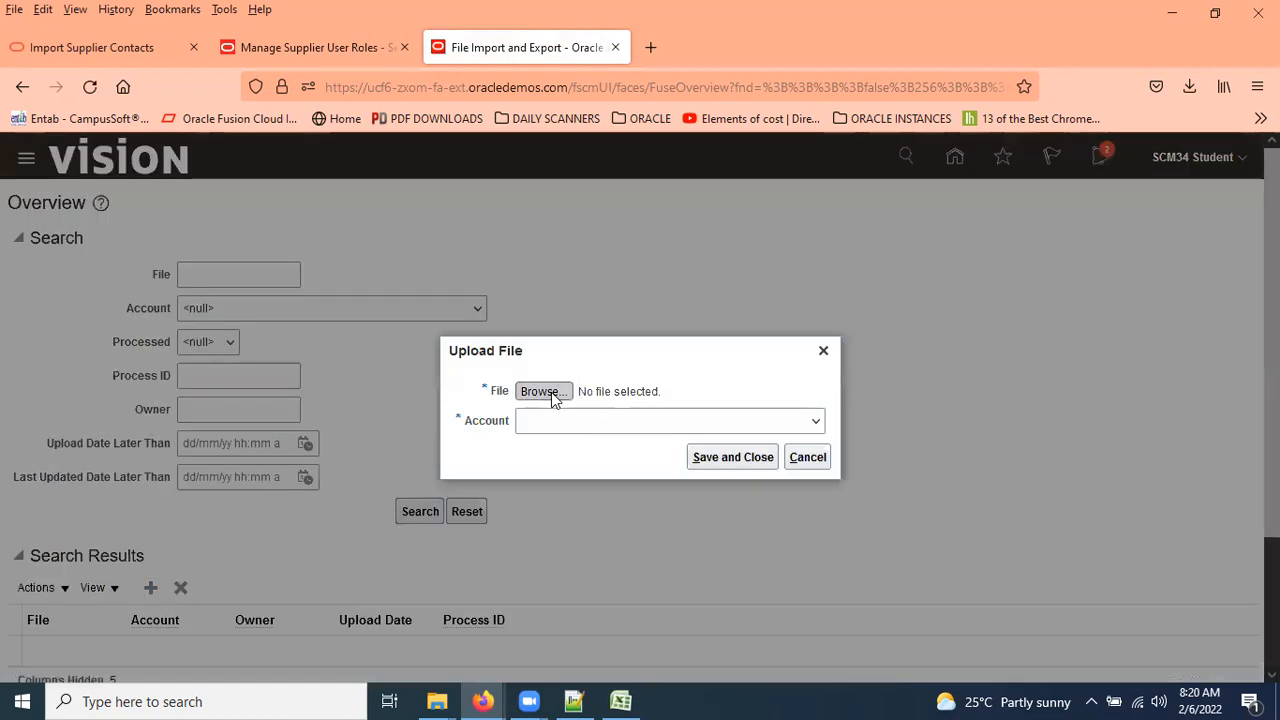
Close the file picker without a file and set the upload account to prj/projectManagement/import.
click(541, 391)
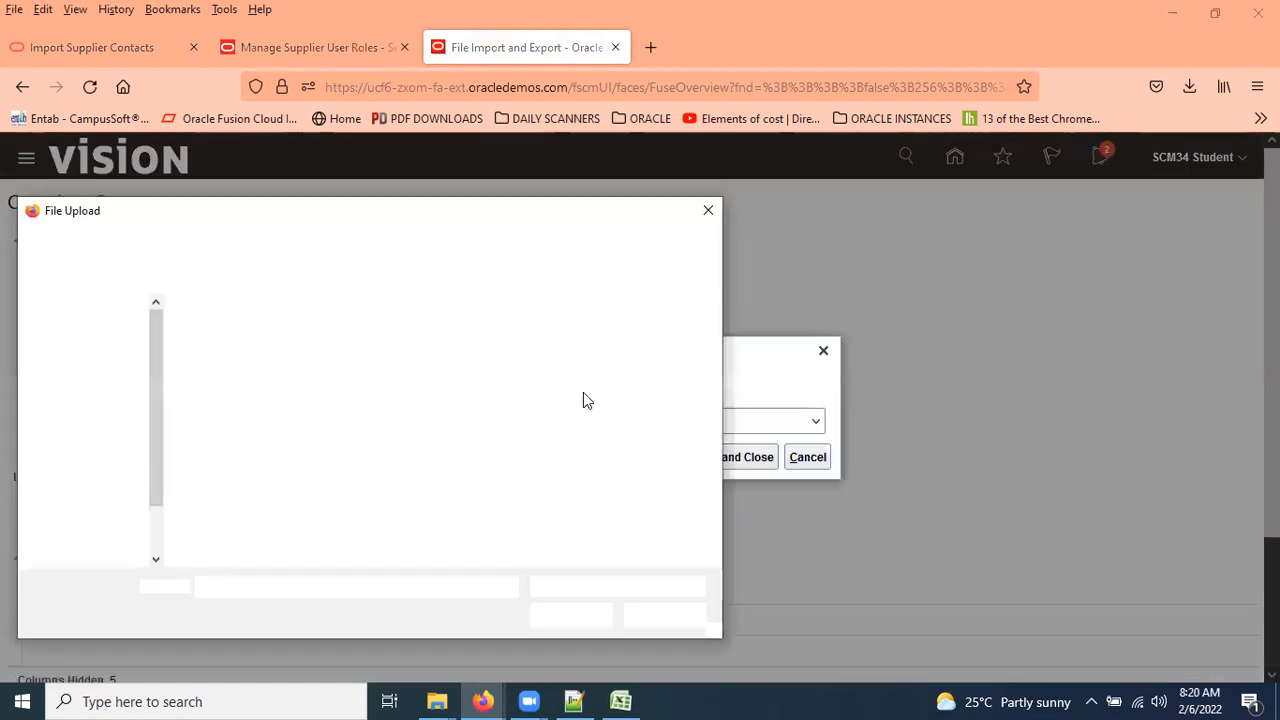
click(708, 210)
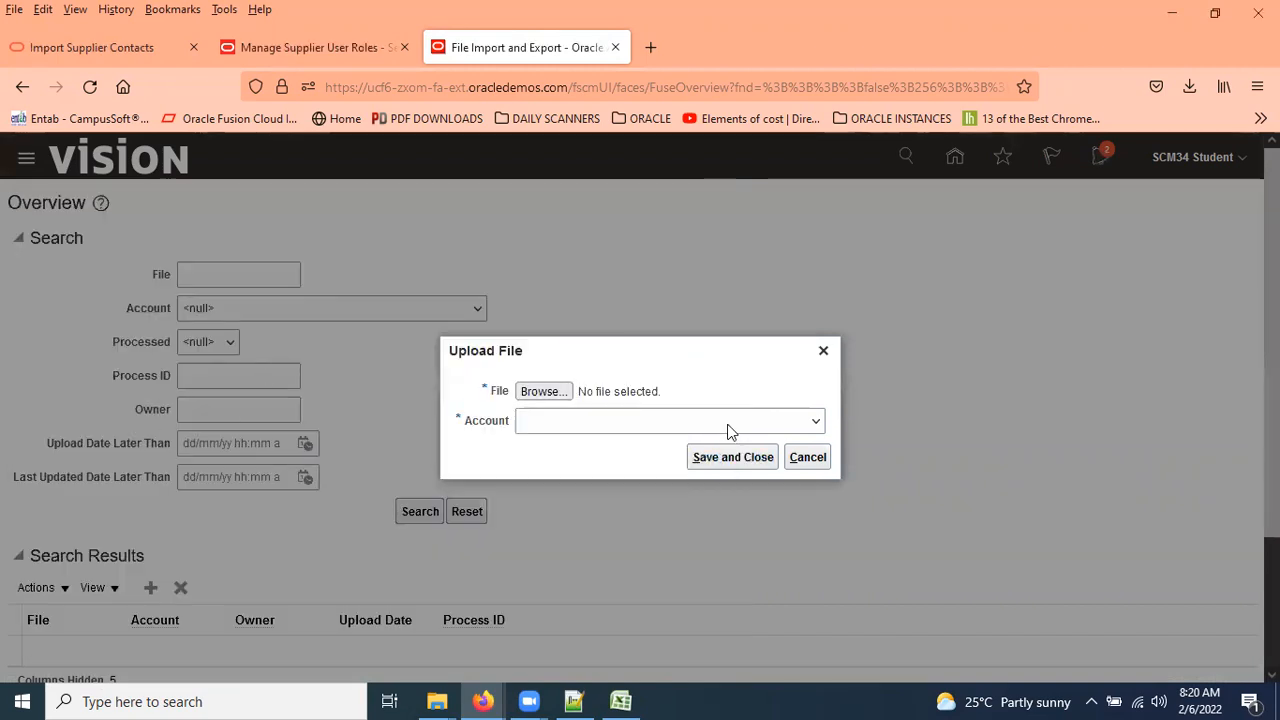
click(815, 425)
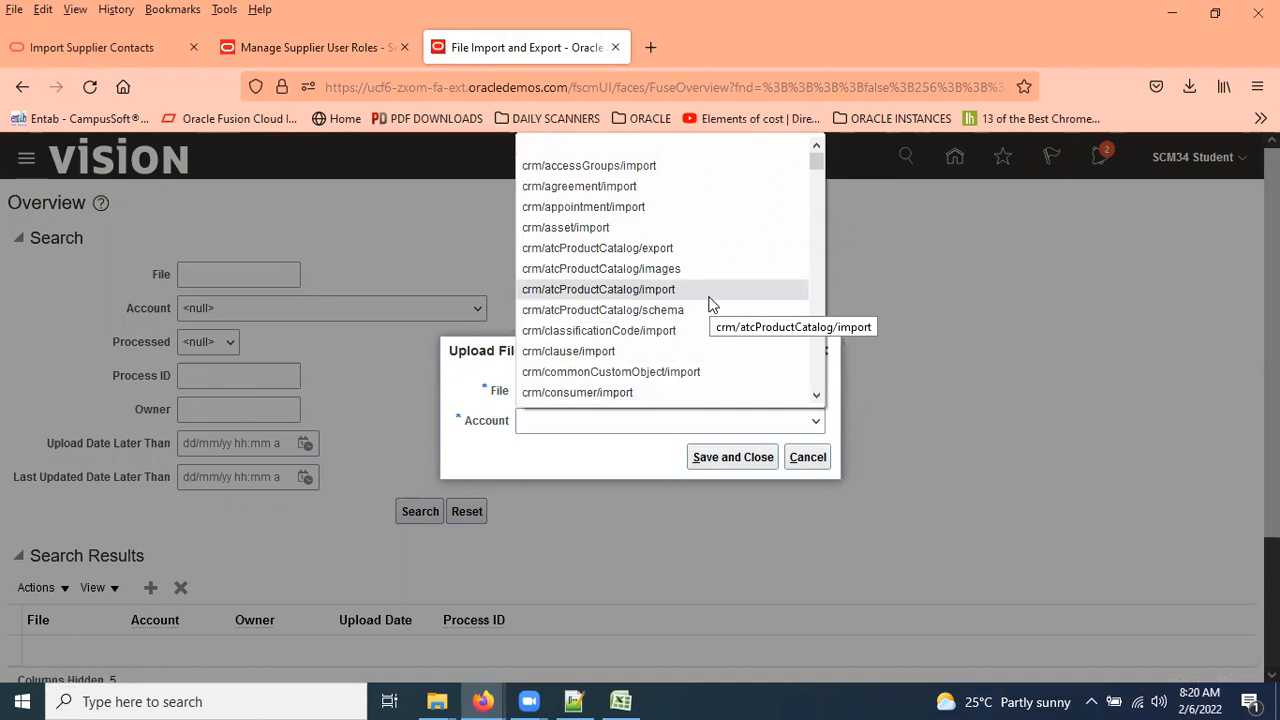
scroll(711, 285, down, 10)
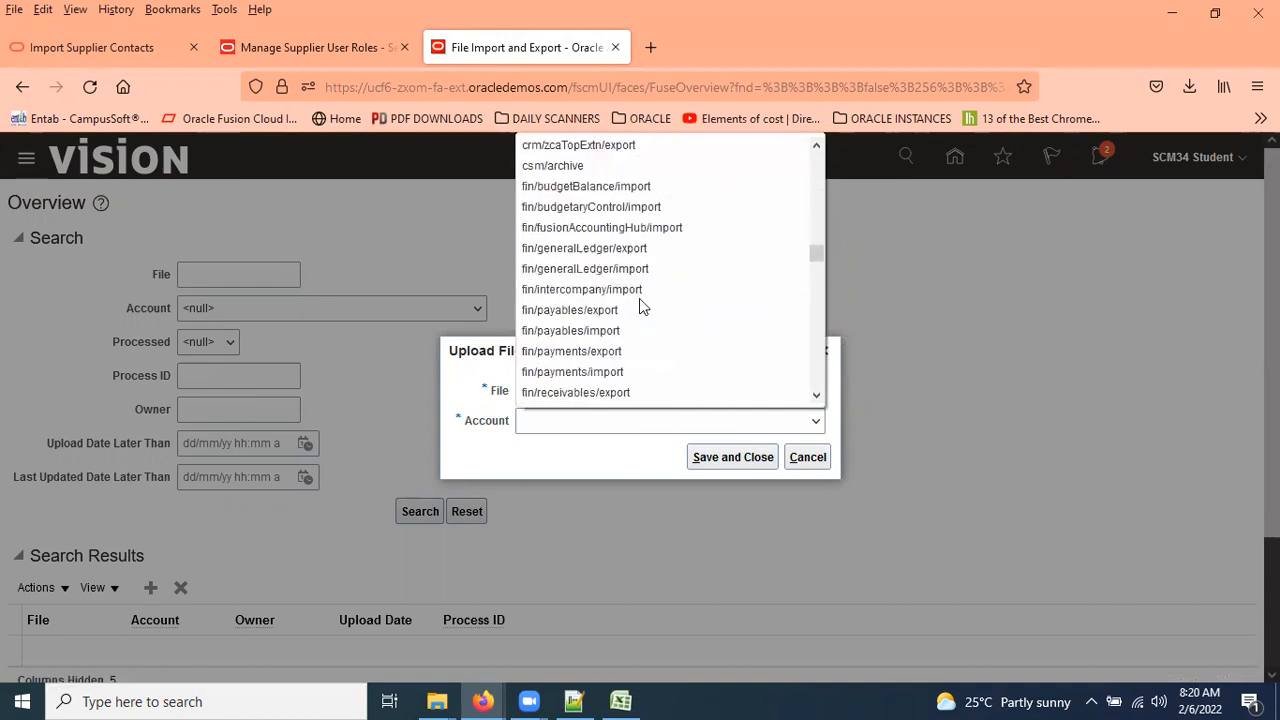
scroll(639, 300, down, 5)
scroll(639, 300, down, 5)
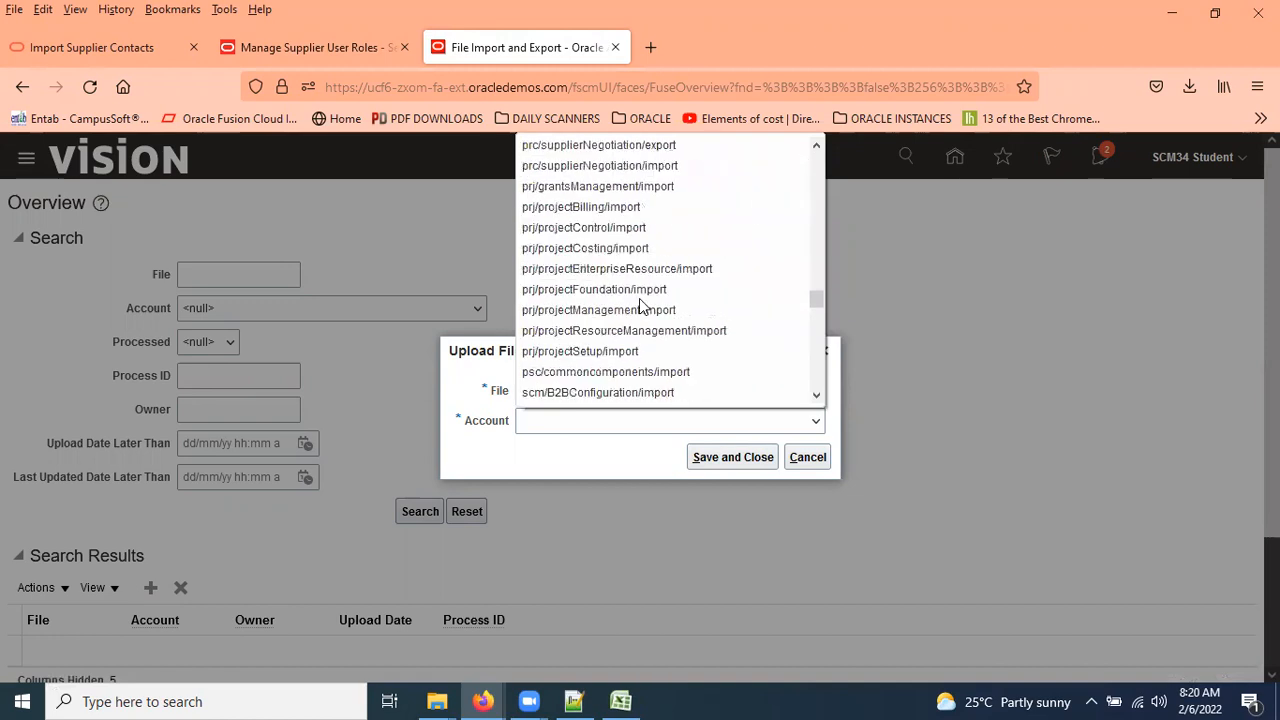
click(640, 304)
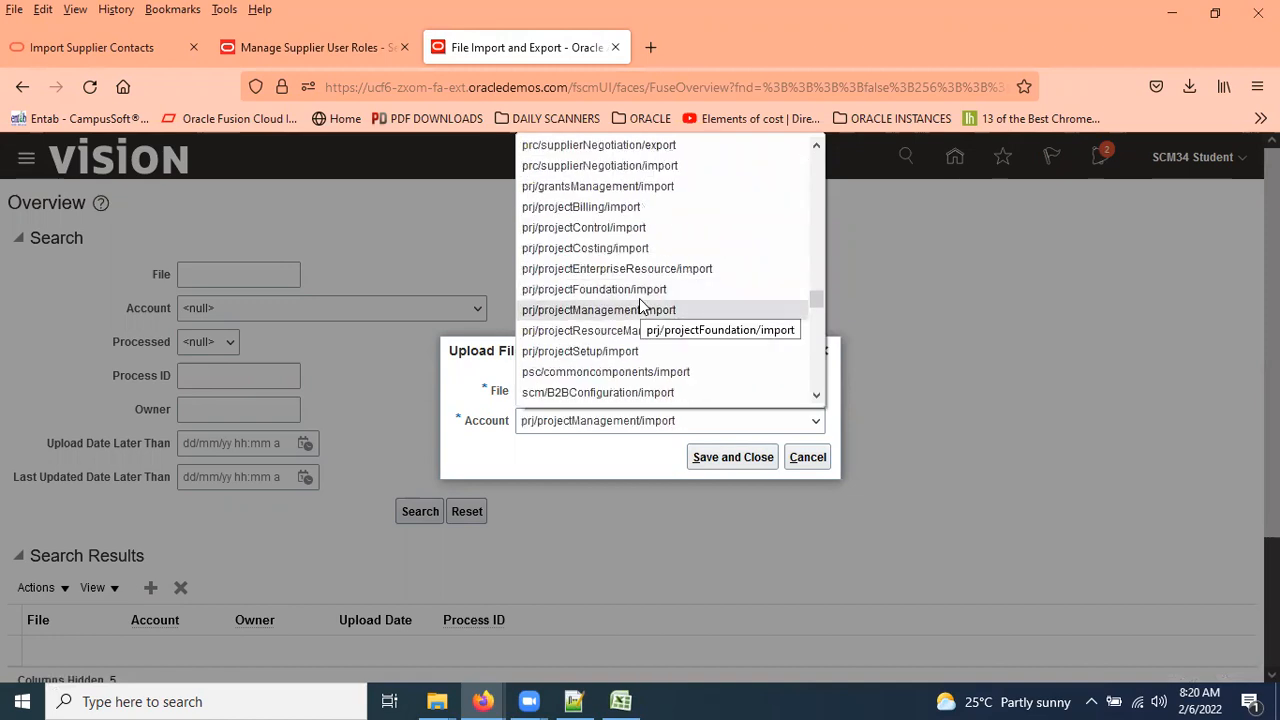
Switch the account to prc/supplier/import, then cancel the upload without uploading anything.
scroll(640, 305, down, 2)
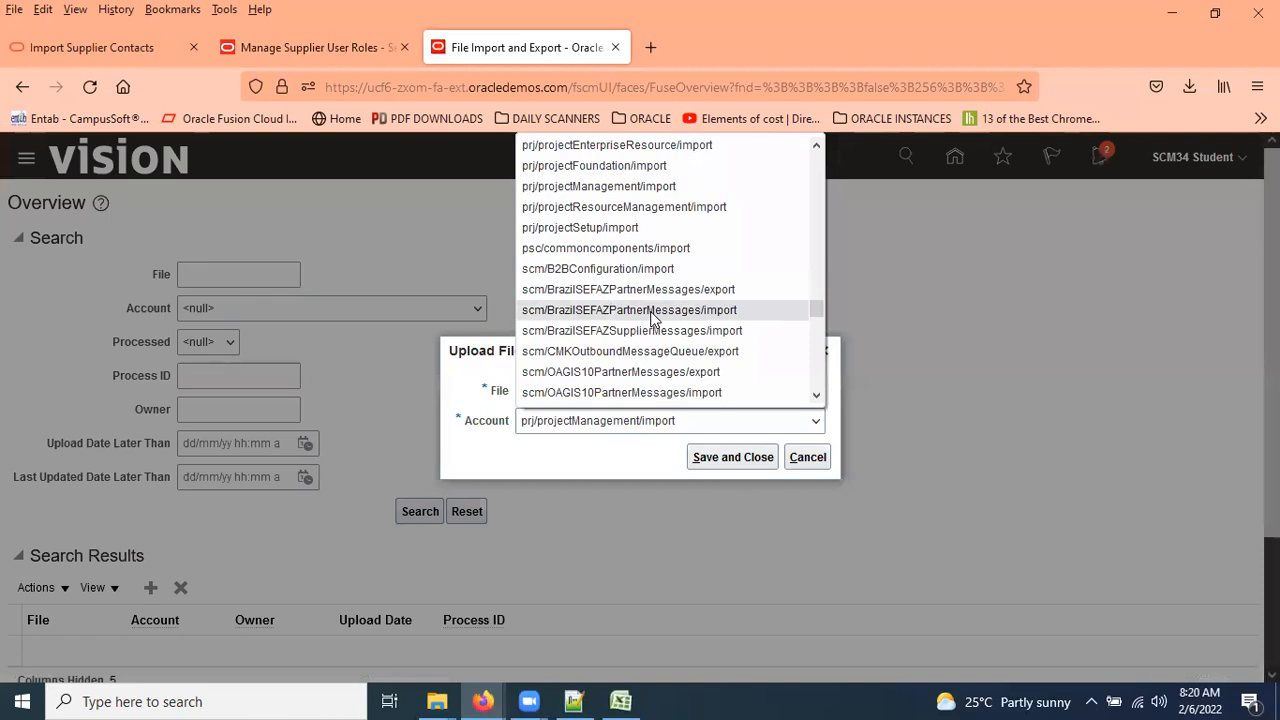
scroll(651, 318, up, 4)
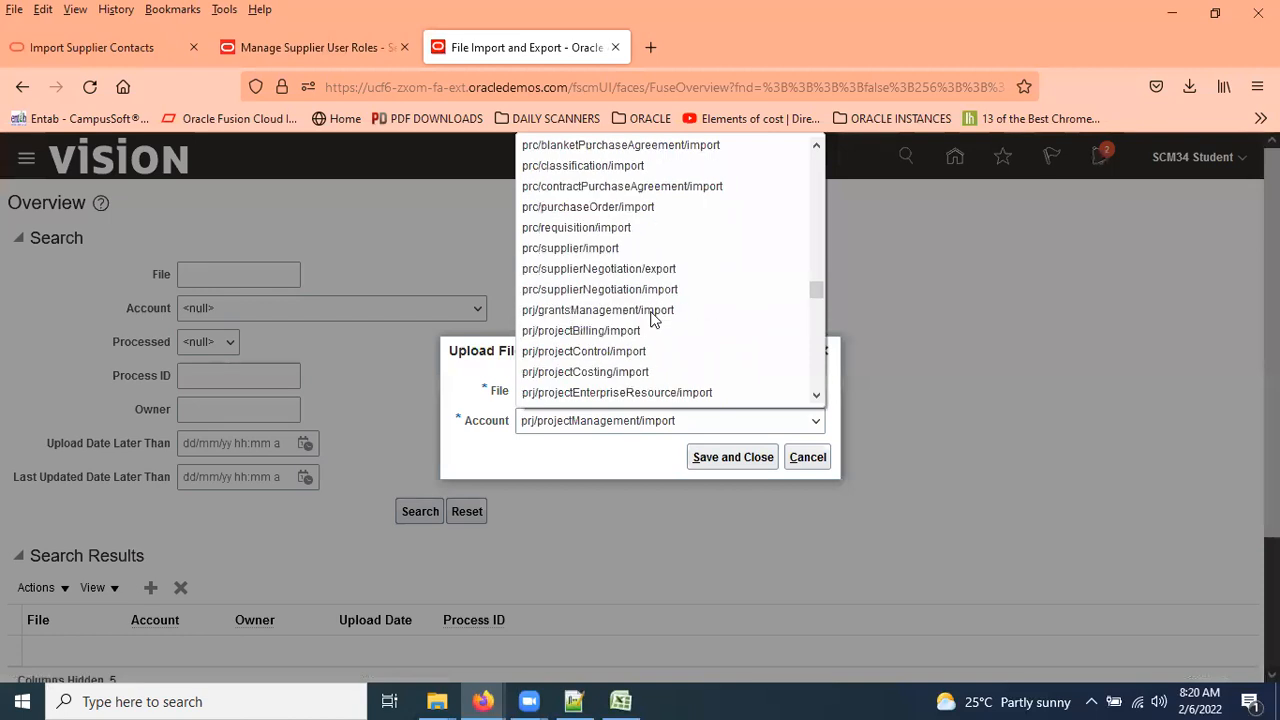
click(630, 248)
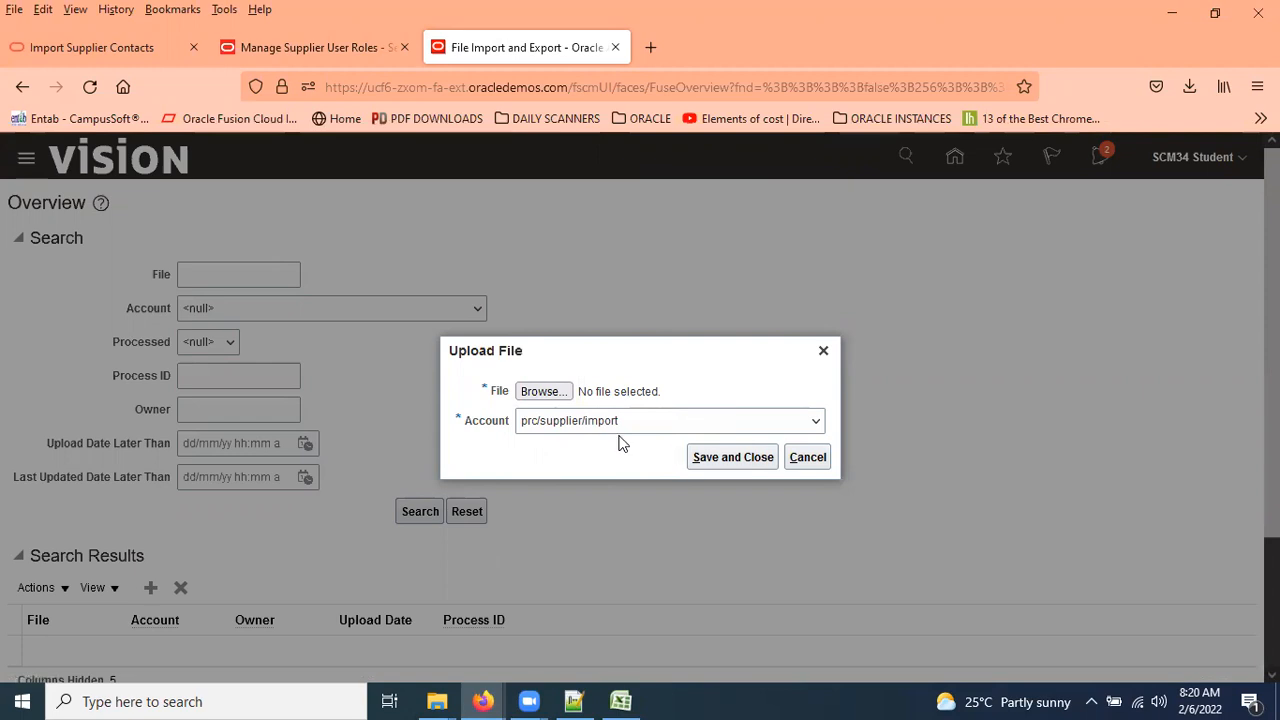
click(817, 456)
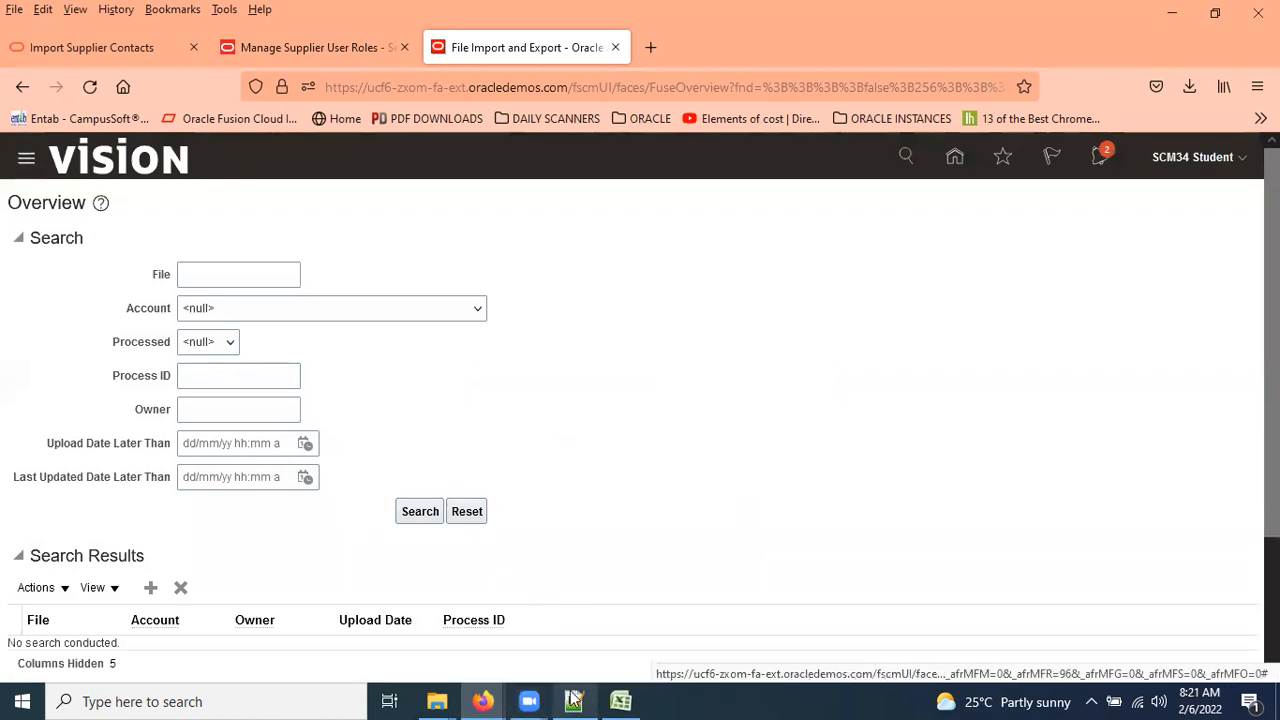
Add '5. Run Seeded job -->' as a fifth line in the notes and return to Oracle.
click(573, 701)
key(Return)
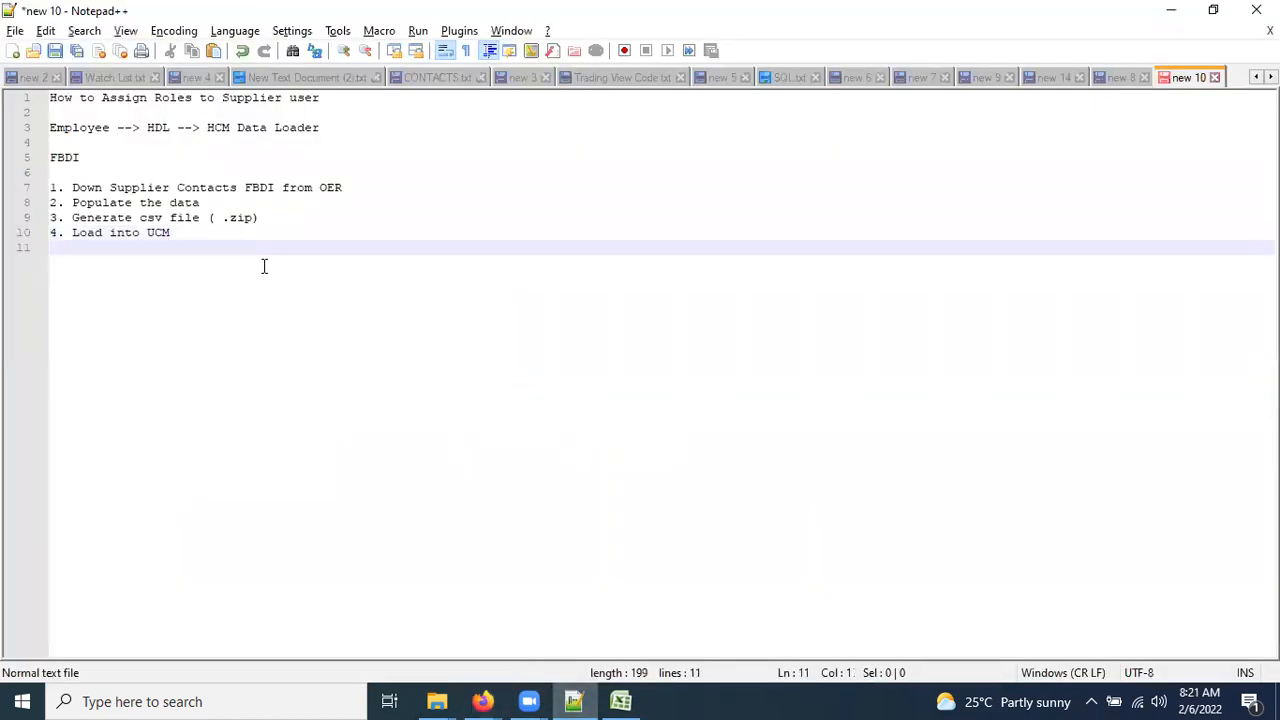
text(5. Run Seeded )
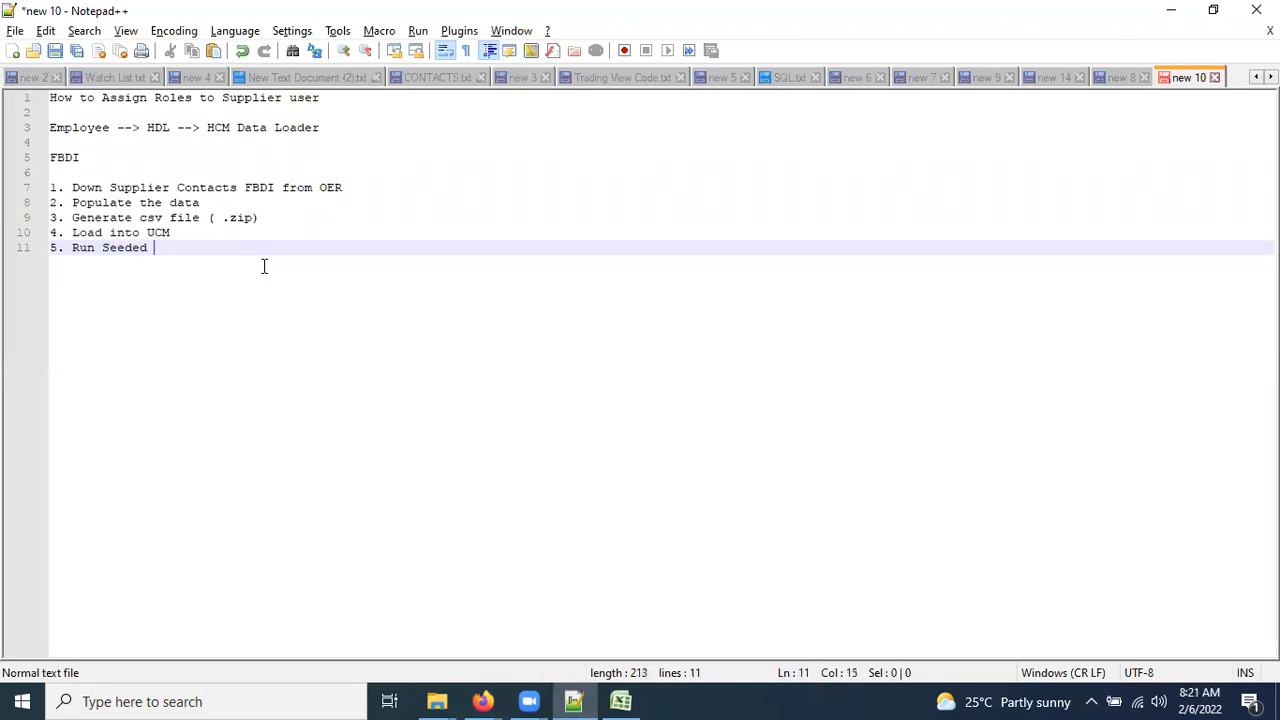
text(job -->)
key(alt+Tab)
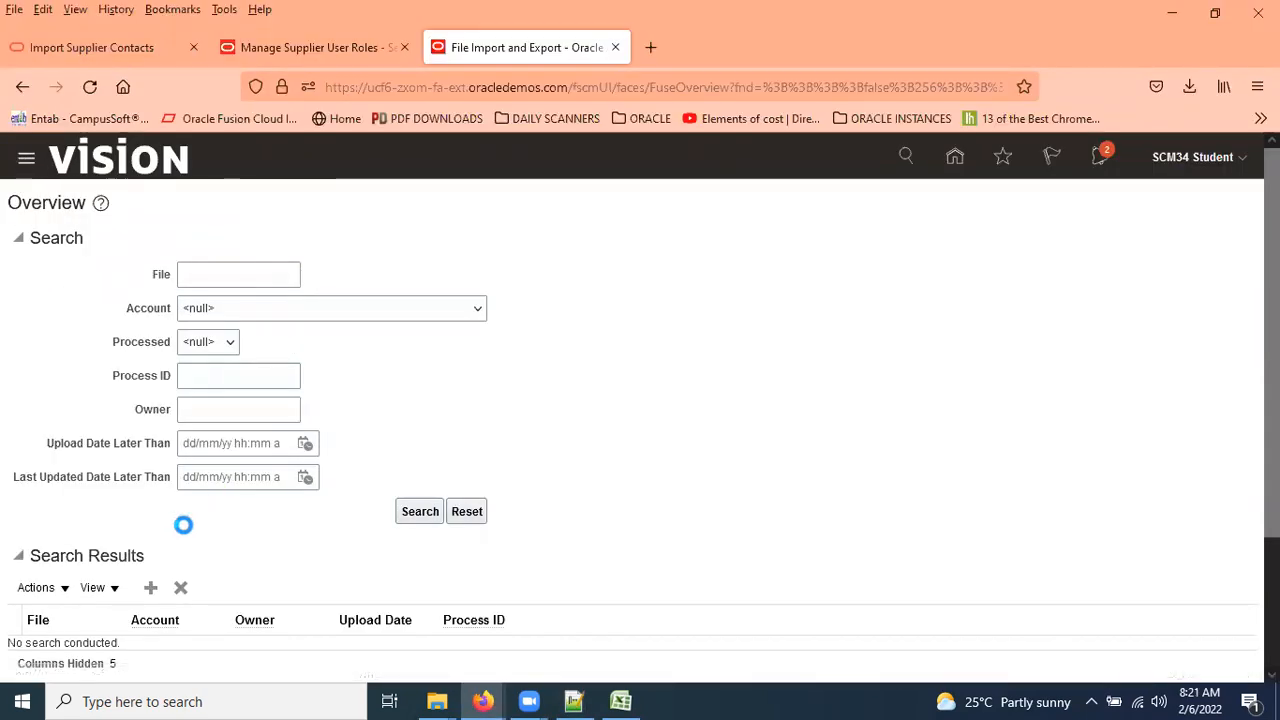
On the Scheduled Processes overview, begin scheduling a new process.
scroll(366, 487, down, 8)
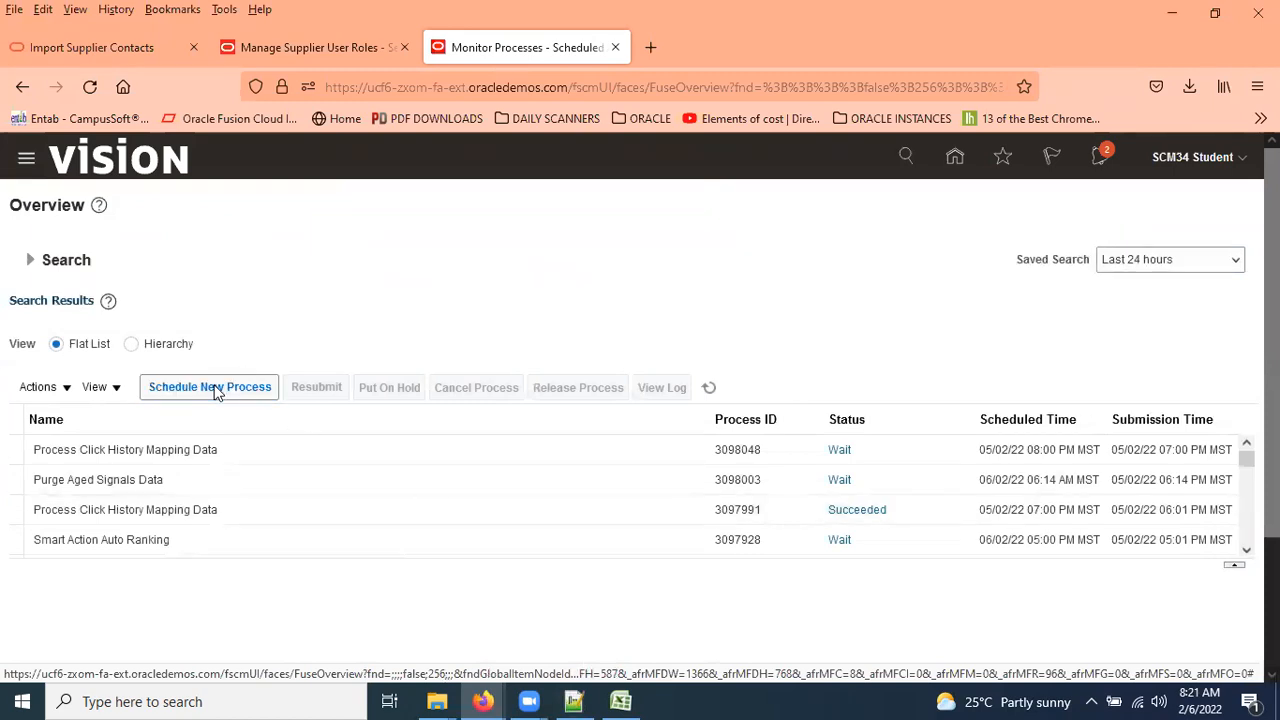
click(214, 391)
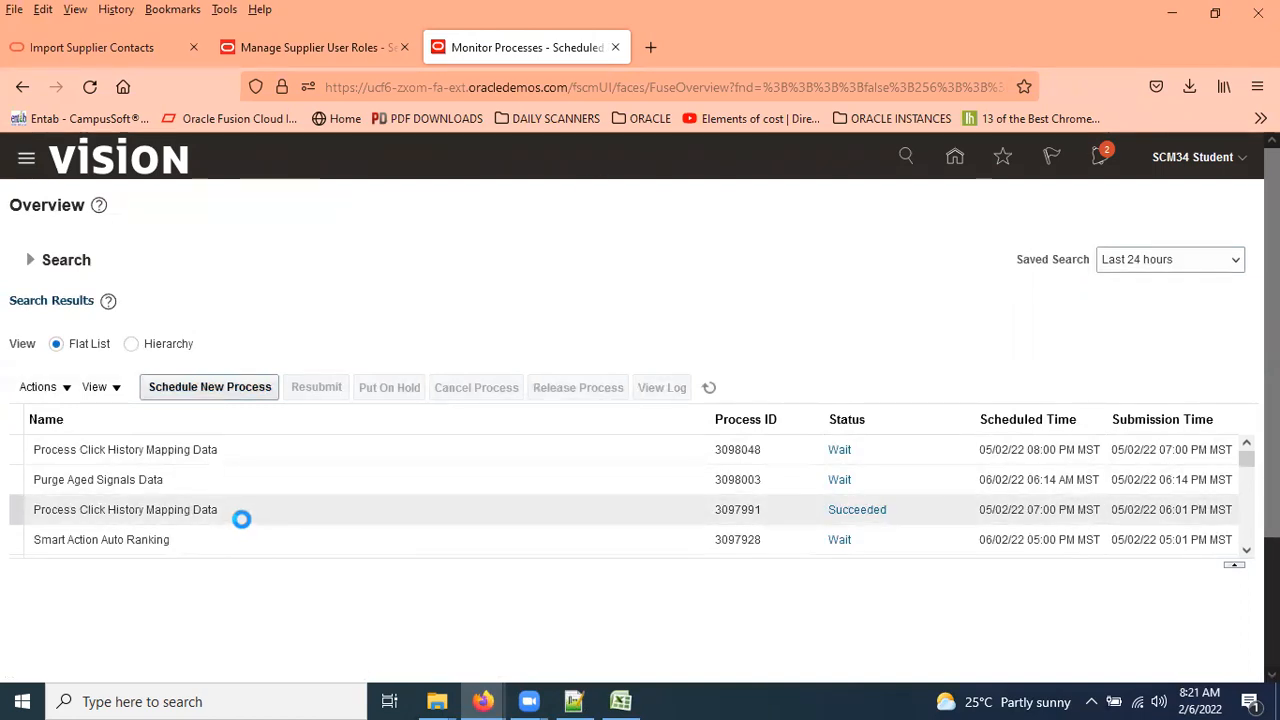
Search the Schedule New Process job names for 'Load%Inter%'.
click(221, 394)
click(463, 371)
text(Load%)
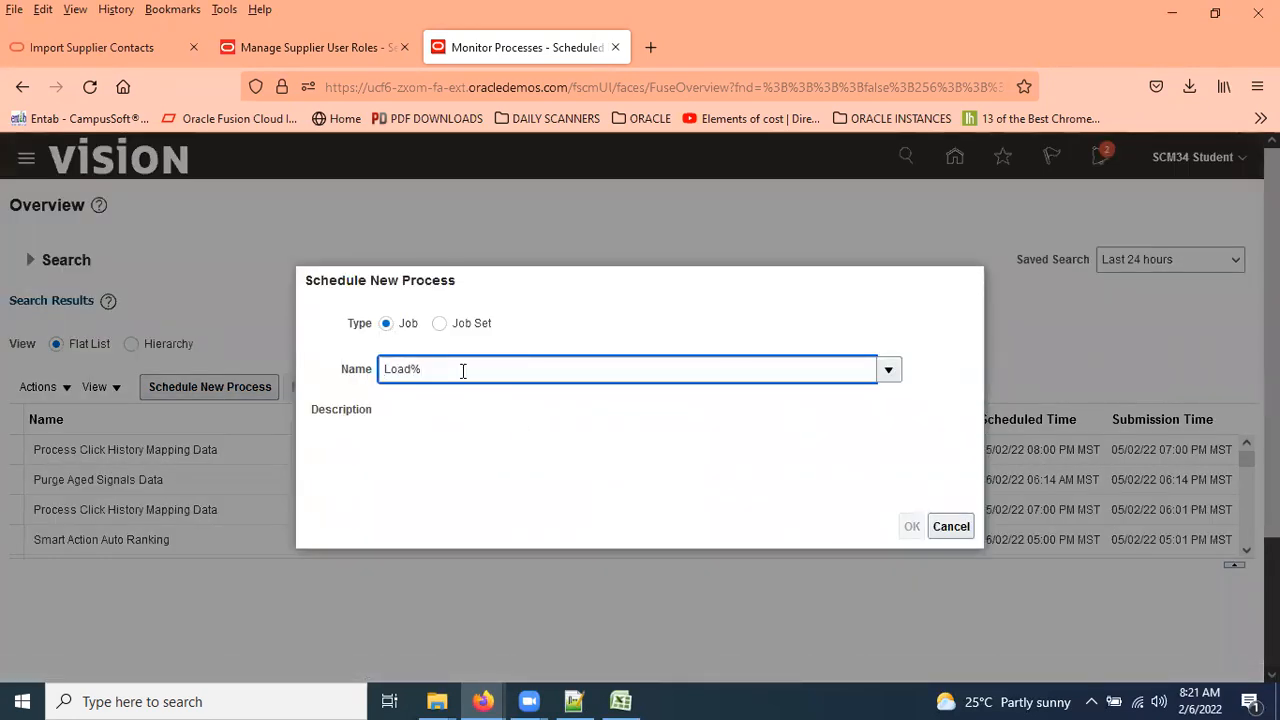
text(Inter%)
key(Tab)
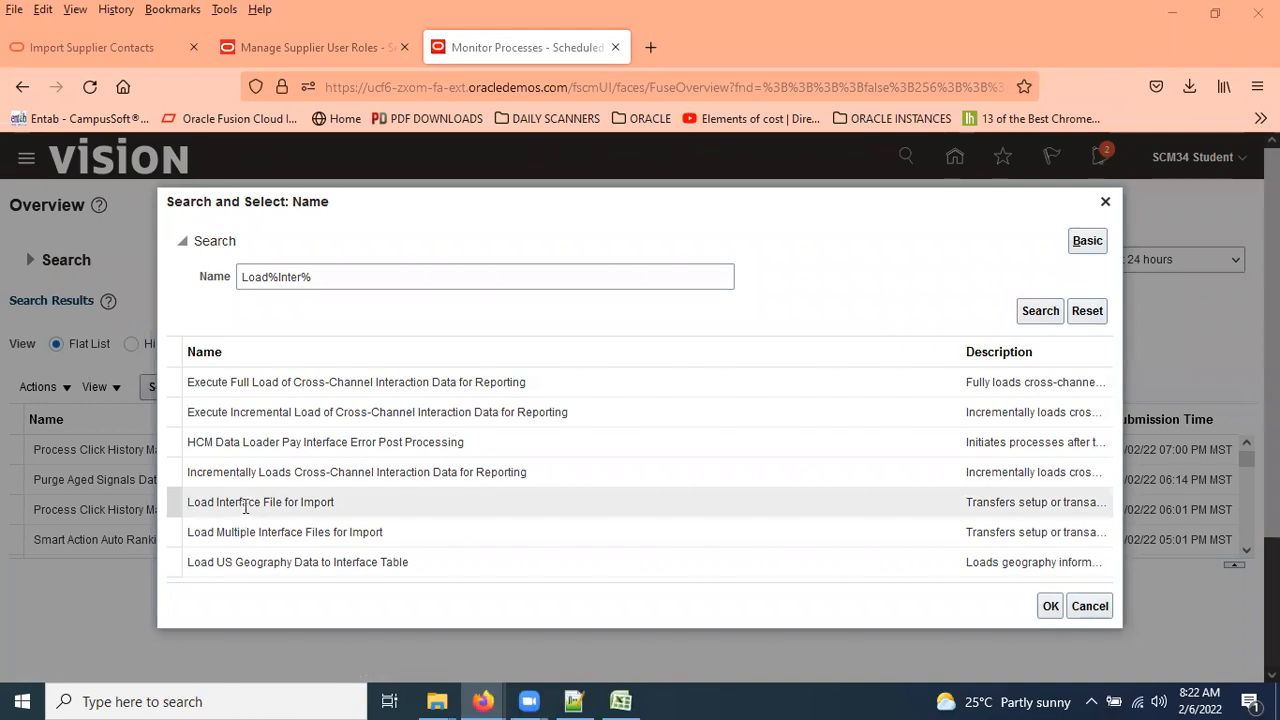
Select the Load Interface File for Import job, then check the Import Supplier Contacts documentation.
click(203, 502)
double_click(203, 502)
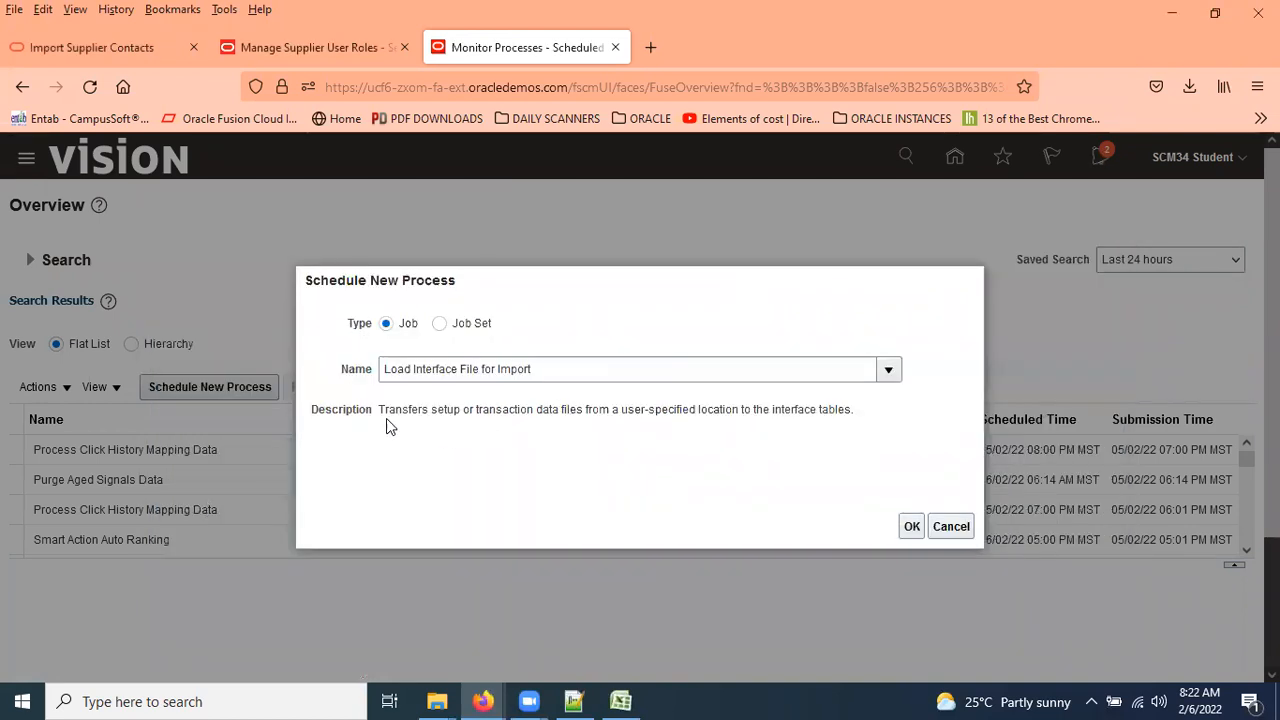
drag(381, 412, 839, 416)
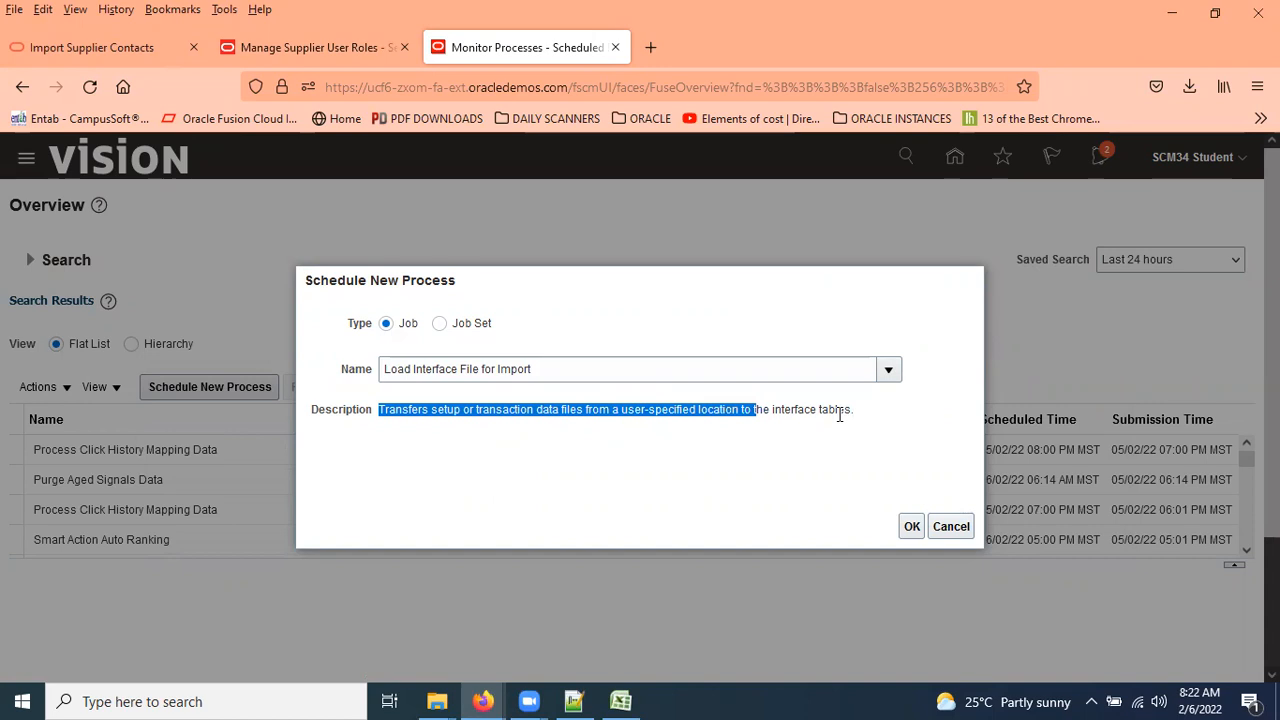
click(911, 528)
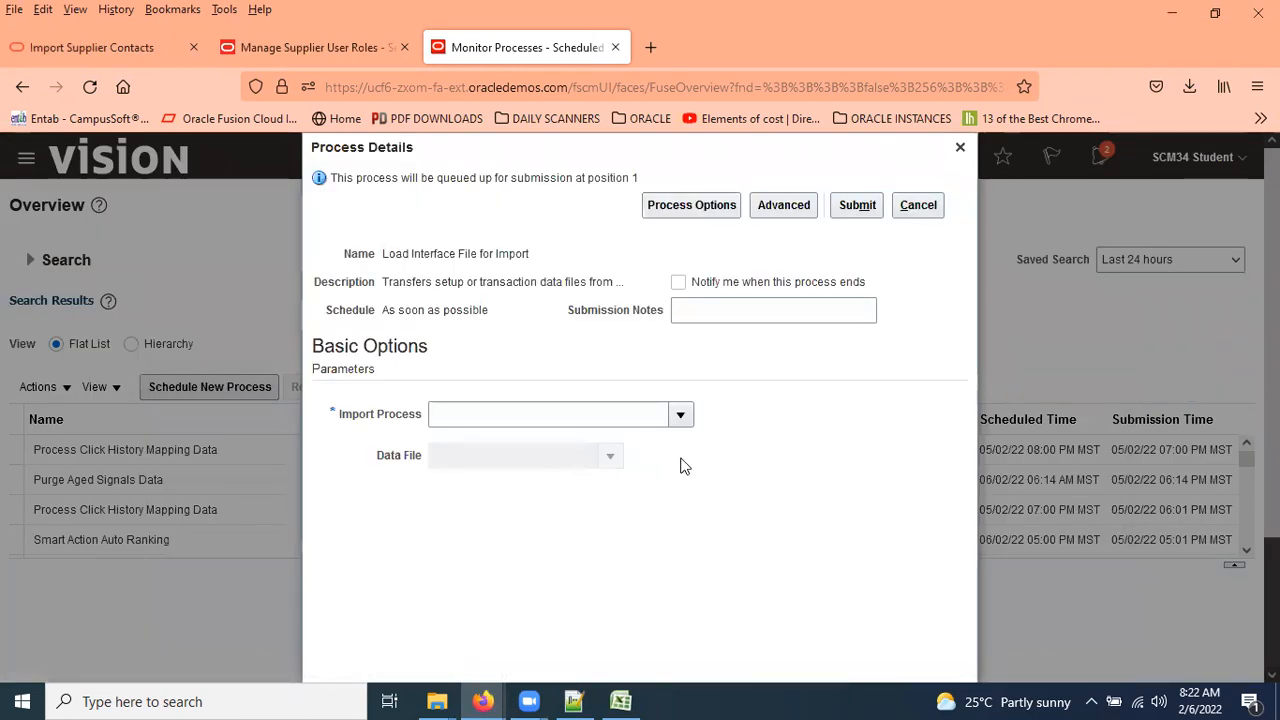
click(683, 418)
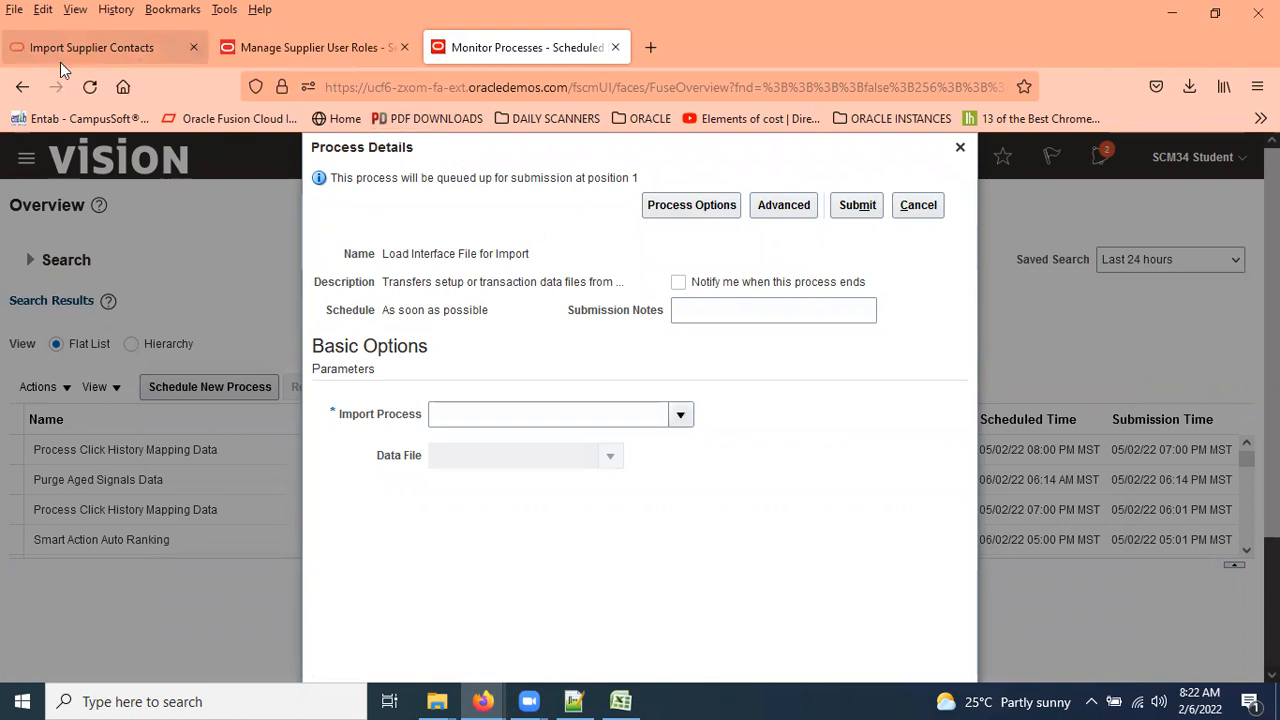
click(120, 54)
Confirm the scheduled process name Import Supplier Contacts under Job and Table Links, then return to the process details.
scroll(1022, 410, down, 2)
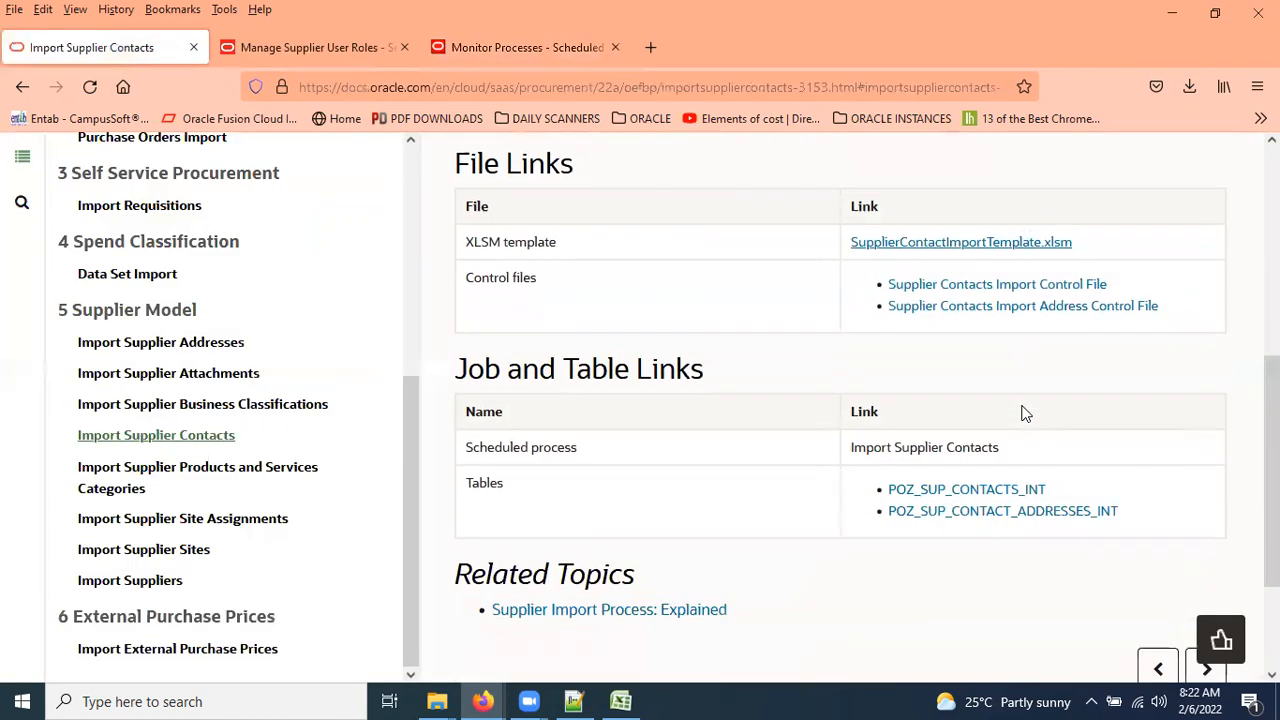
scroll(900, 420, down, 1)
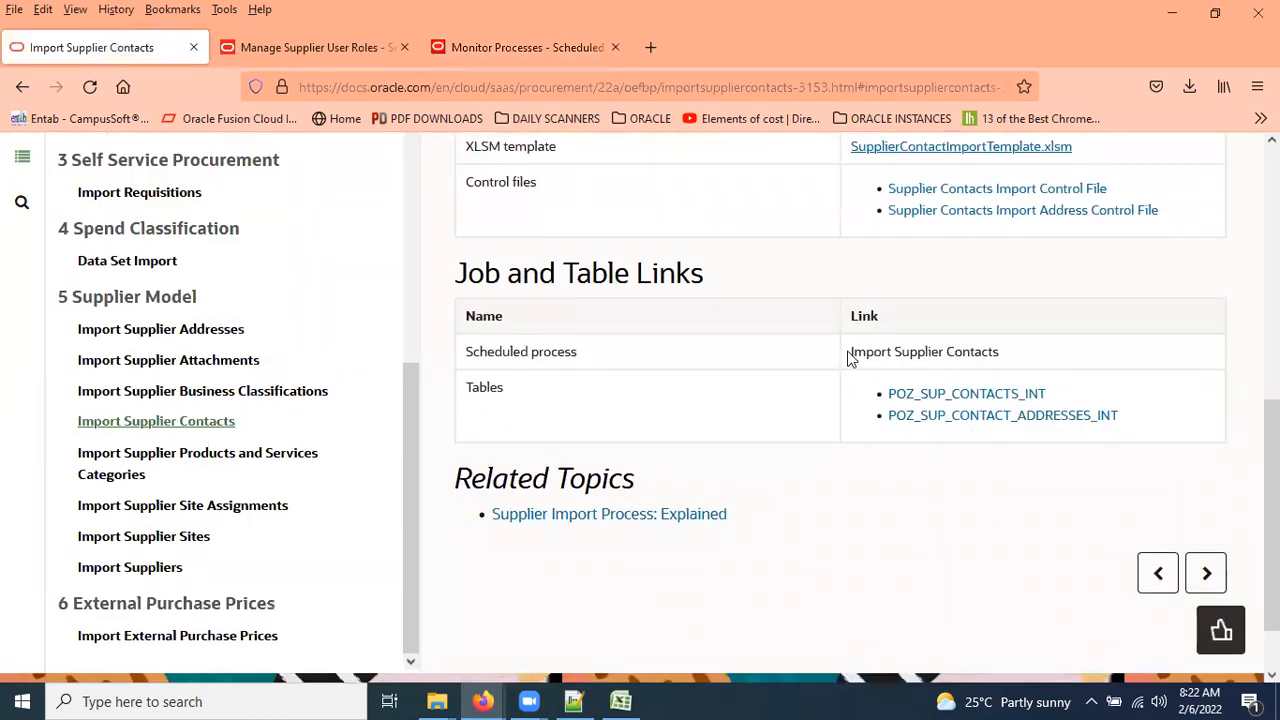
drag(866, 352, 1060, 349)
scroll(1065, 410, up, 1)
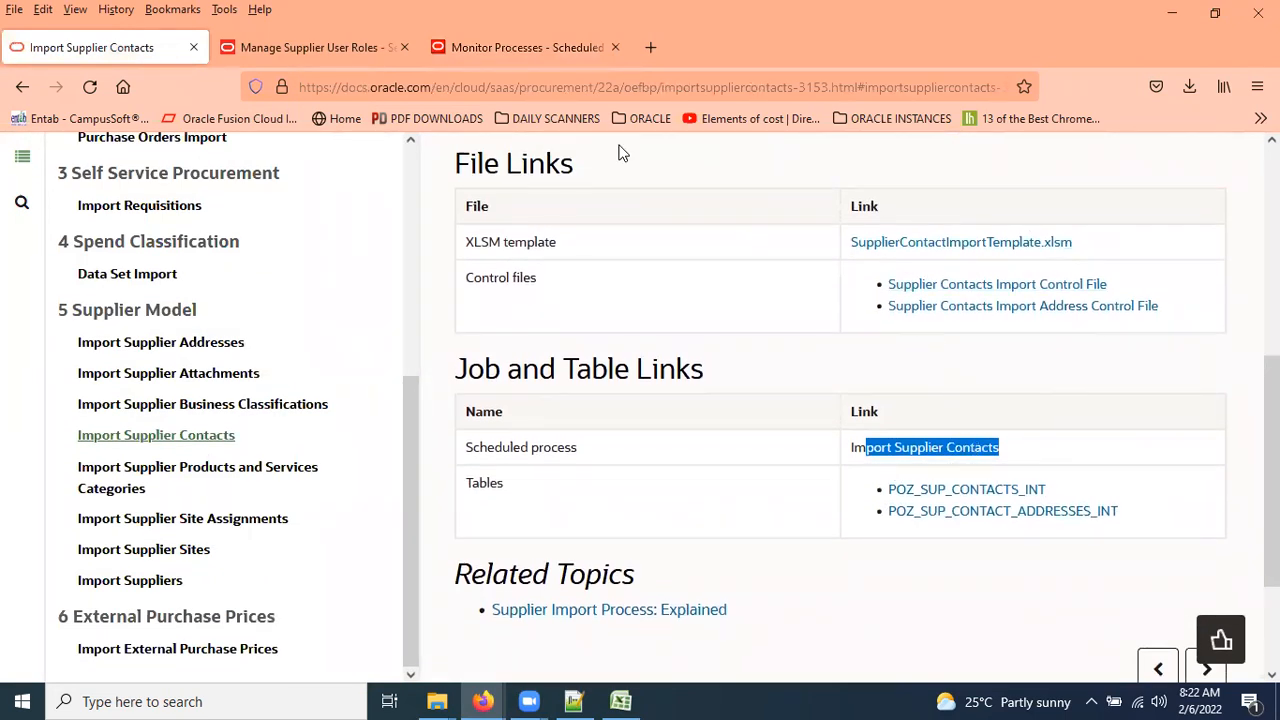
key(ctrl+shift+Tab)
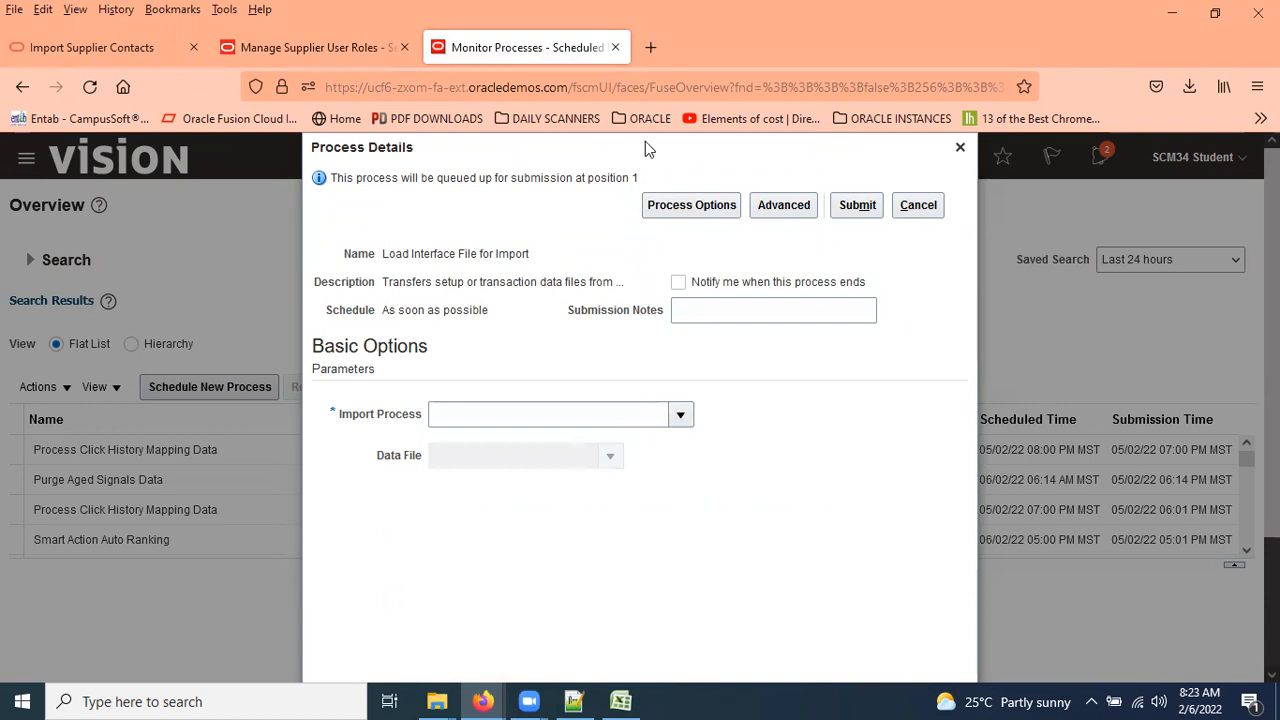
Replace 'Supplier Bidder' on notes line 11 with the copied job name 'Load Interface File for Import'.
click(573, 701)
text(Supplier Bidder)
key(alt+Tab)
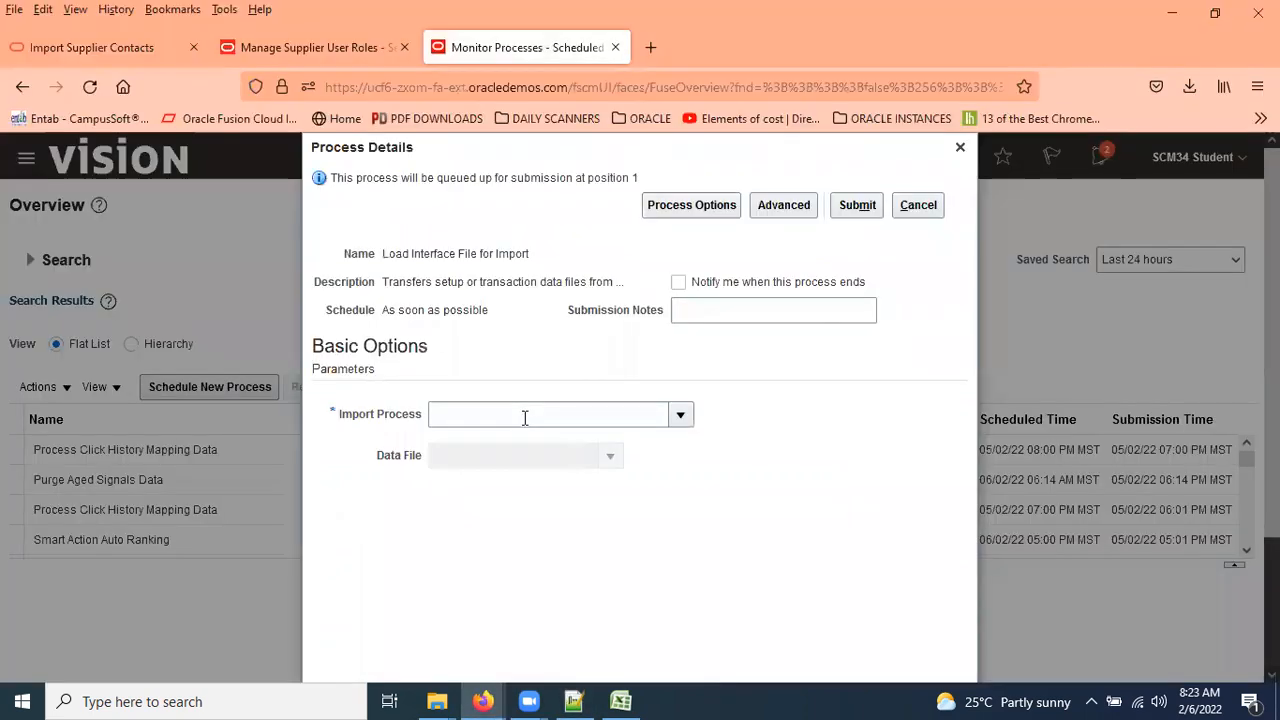
drag(382, 253, 536, 250)
key(ctrl+c)
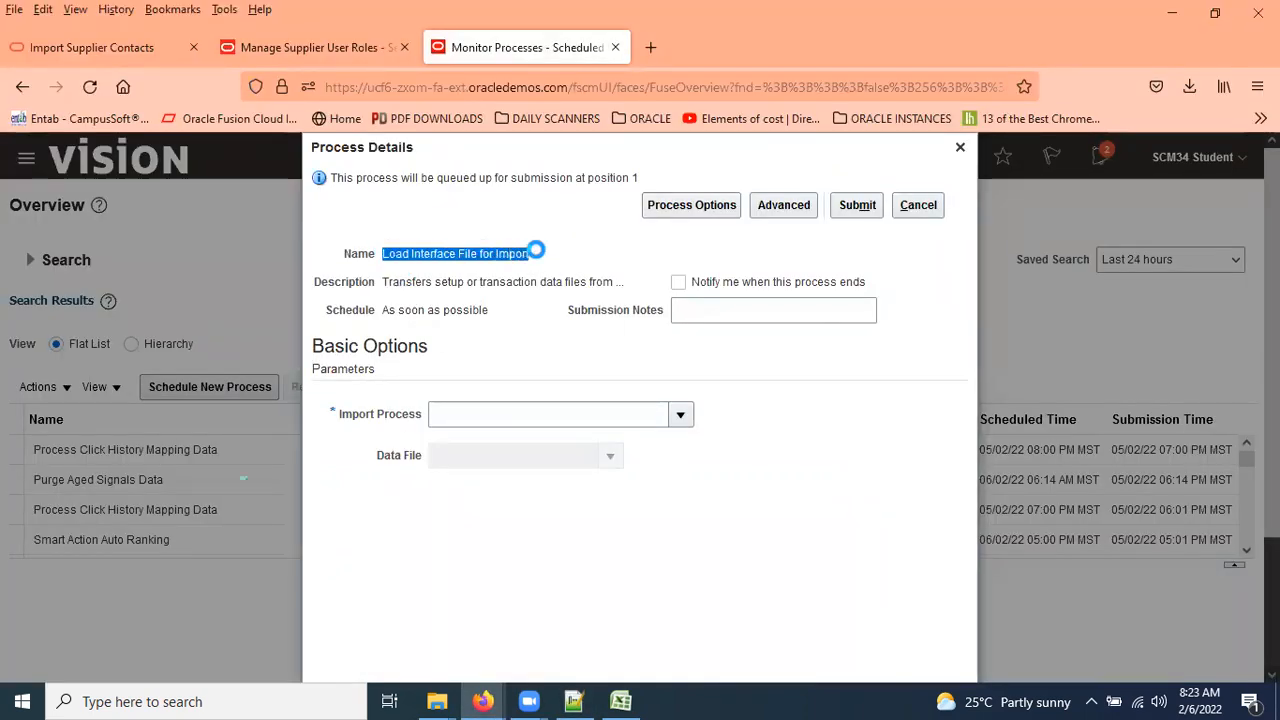
key(alt+Tab)
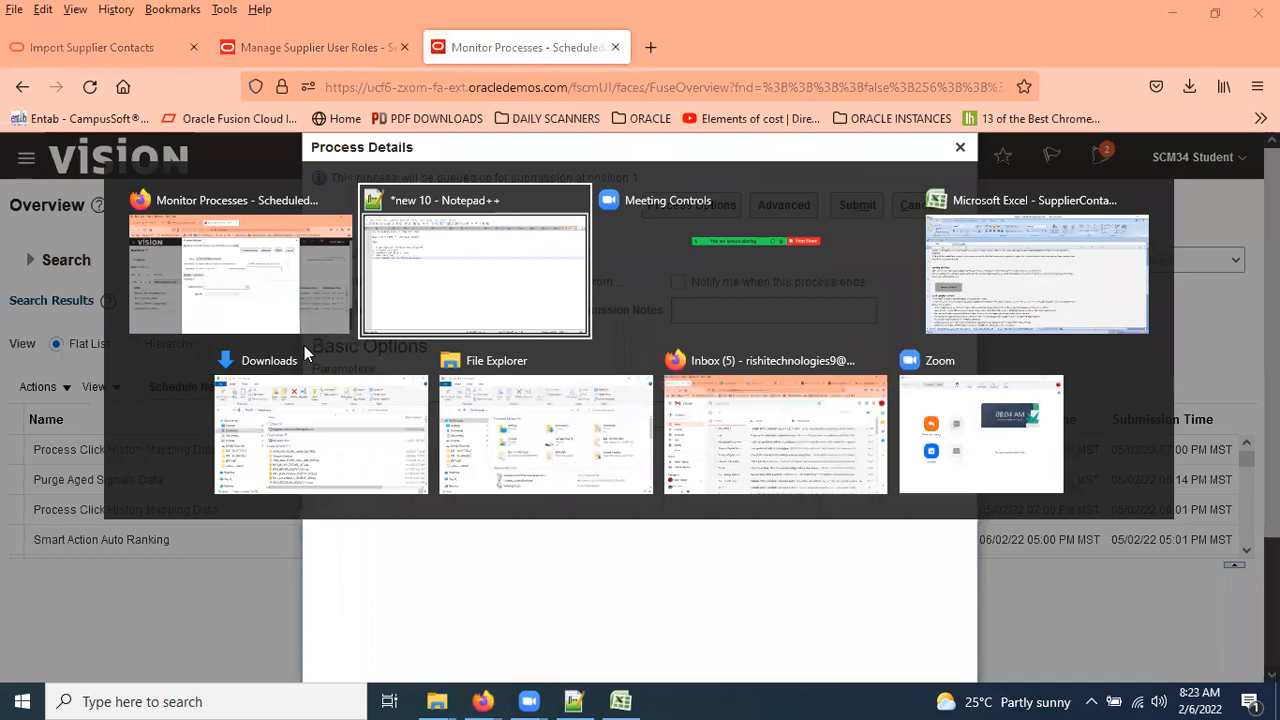
drag(214, 247, 330, 245)
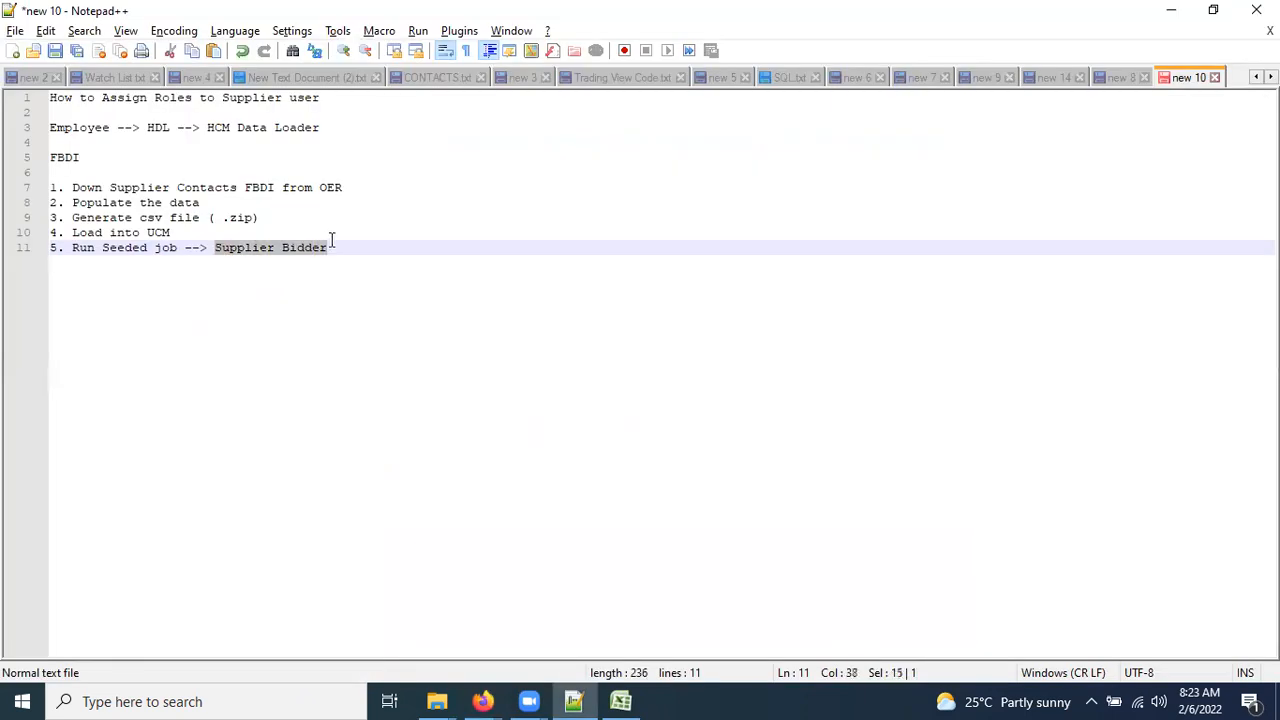
key(ctrl+v)
key(Return)
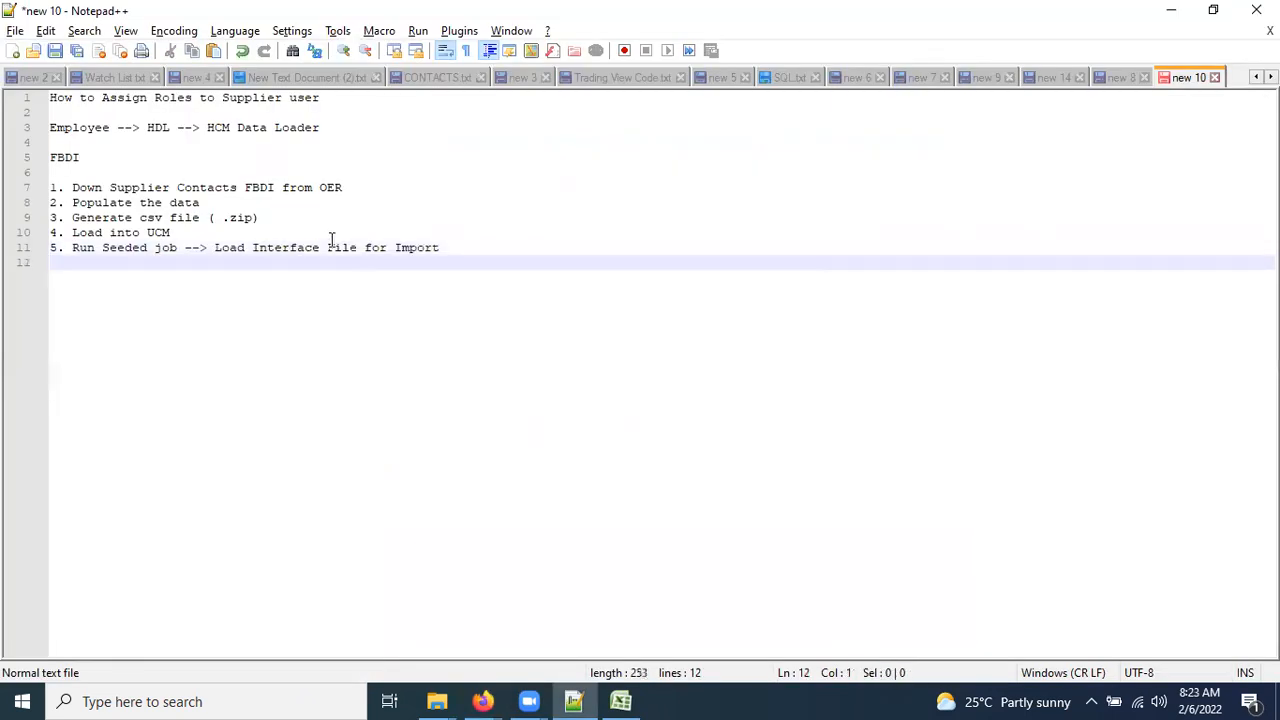
key(alt+Tab)
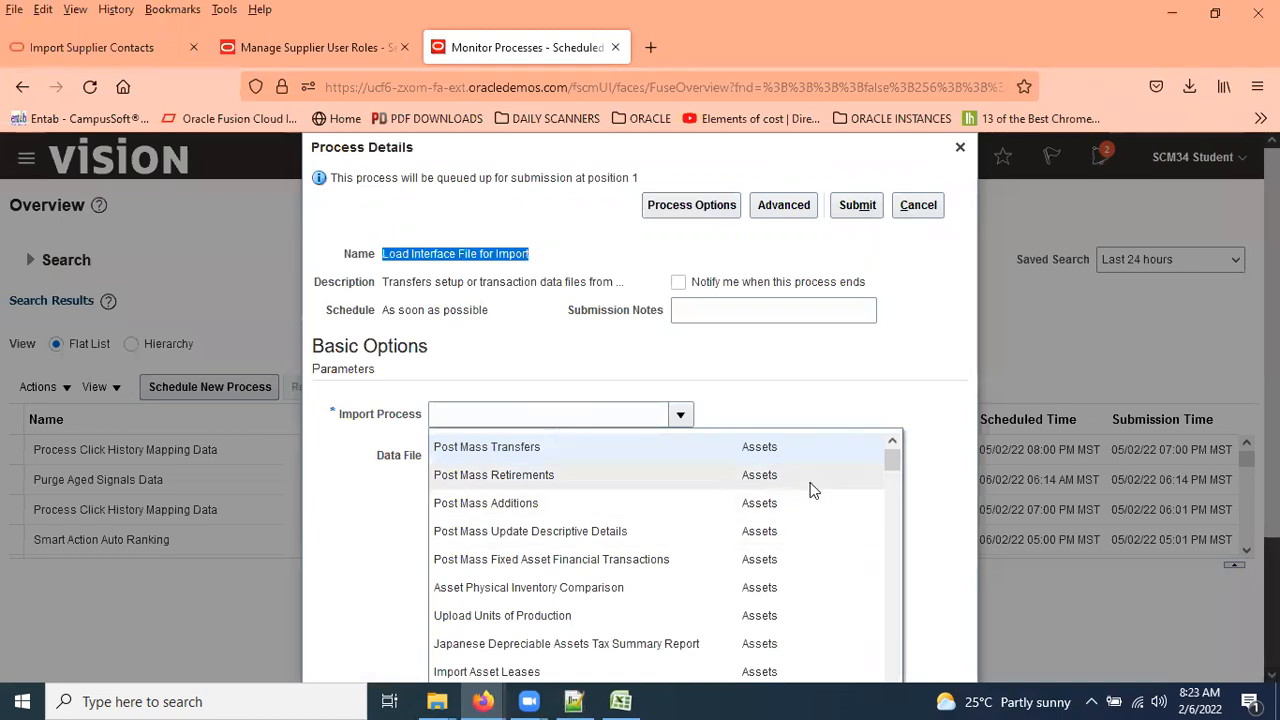
Open the full Import Process search and begin entering a process name.
scroll(812, 490, down, 5)
scroll(873, 590, down, 3)
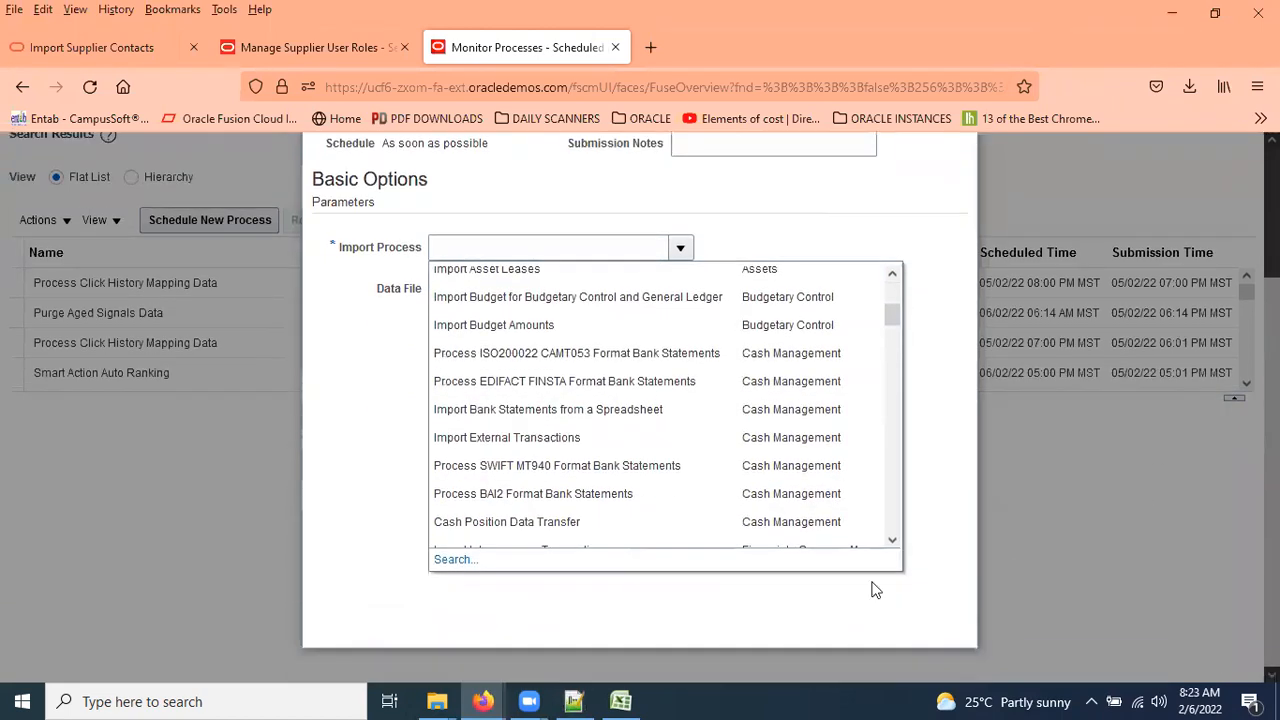
click(462, 559)
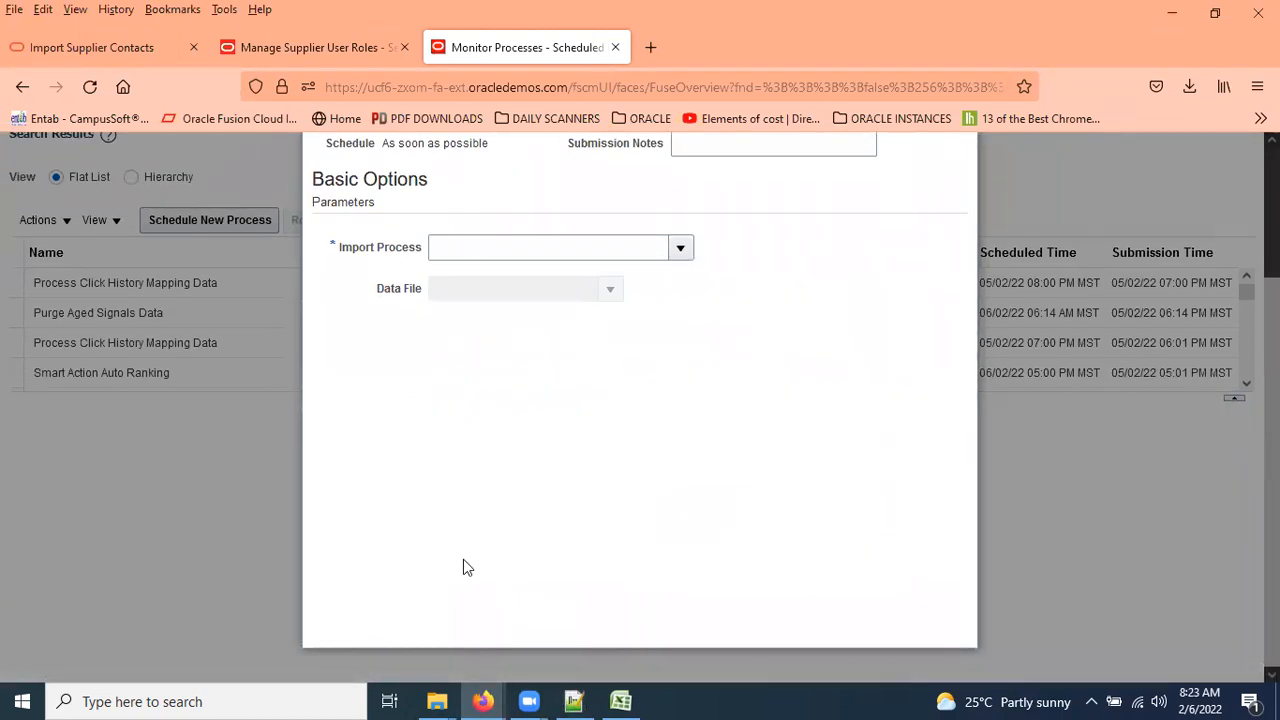
click(607, 384)
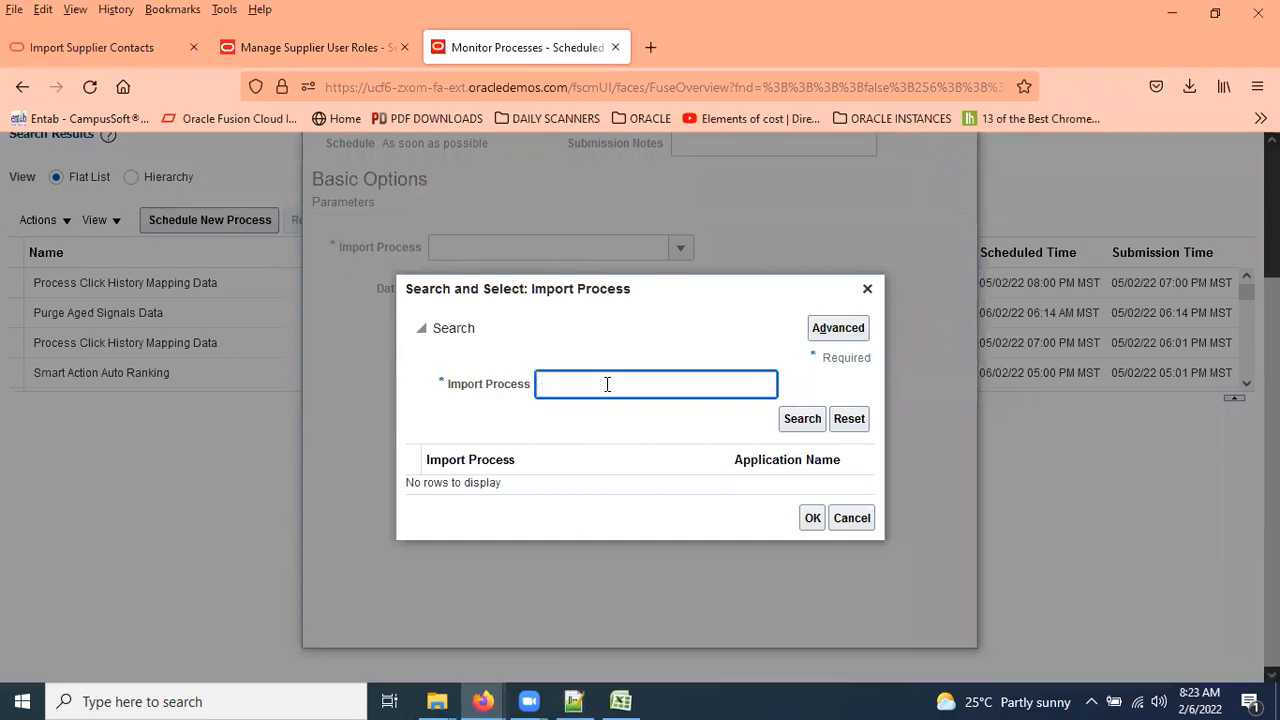
Set the Import Process to Import Supplier Contacts from the search results.
click(131, 60)
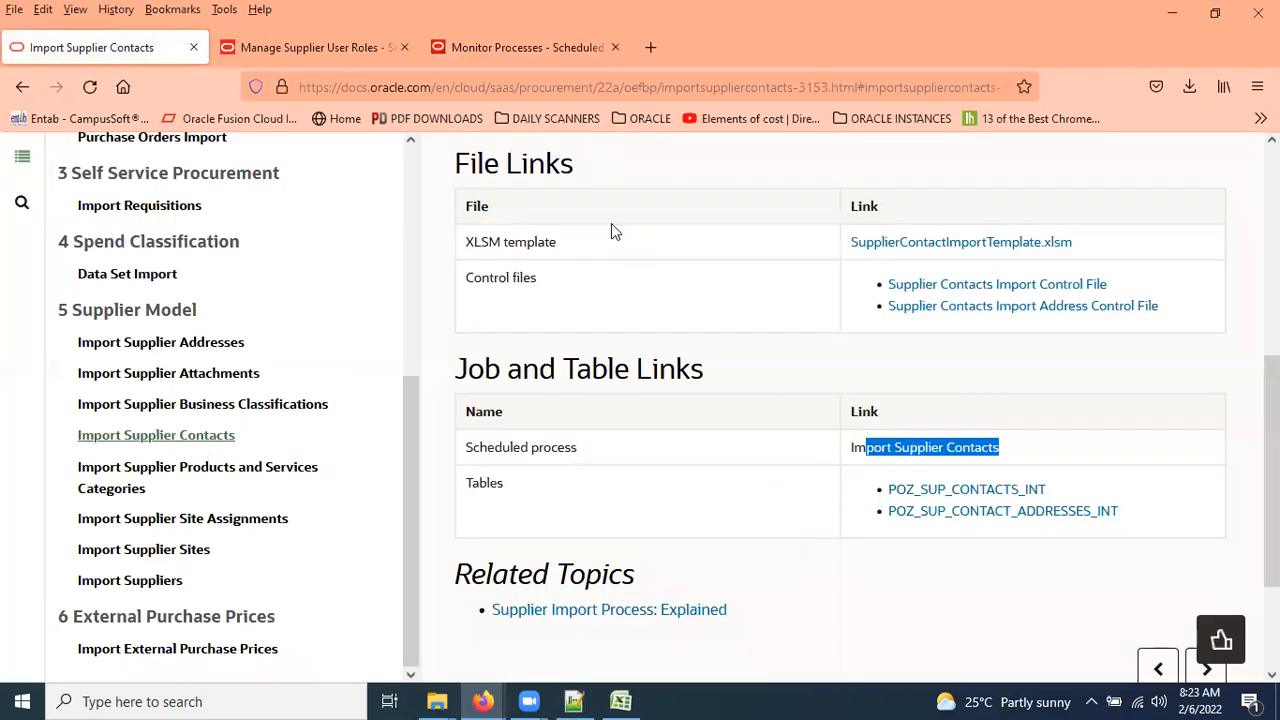
key(ctrl+Tab)
key(ctrl+Tab)
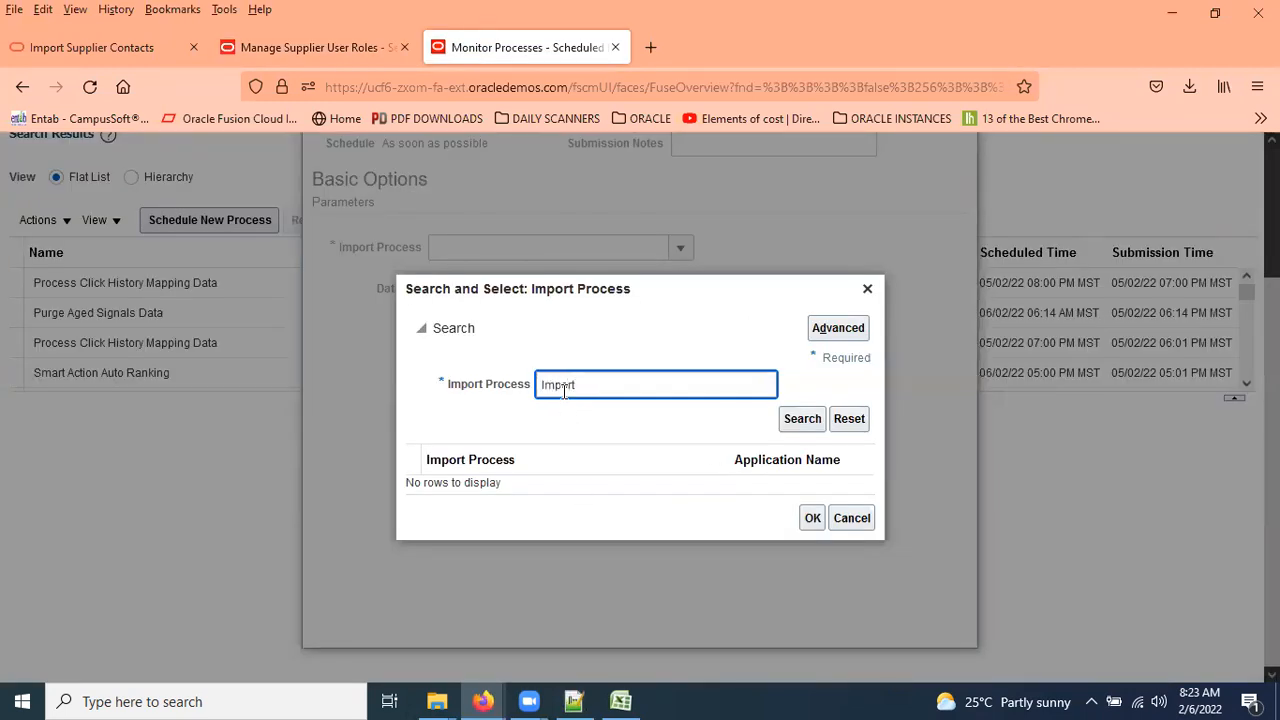
key(Return)
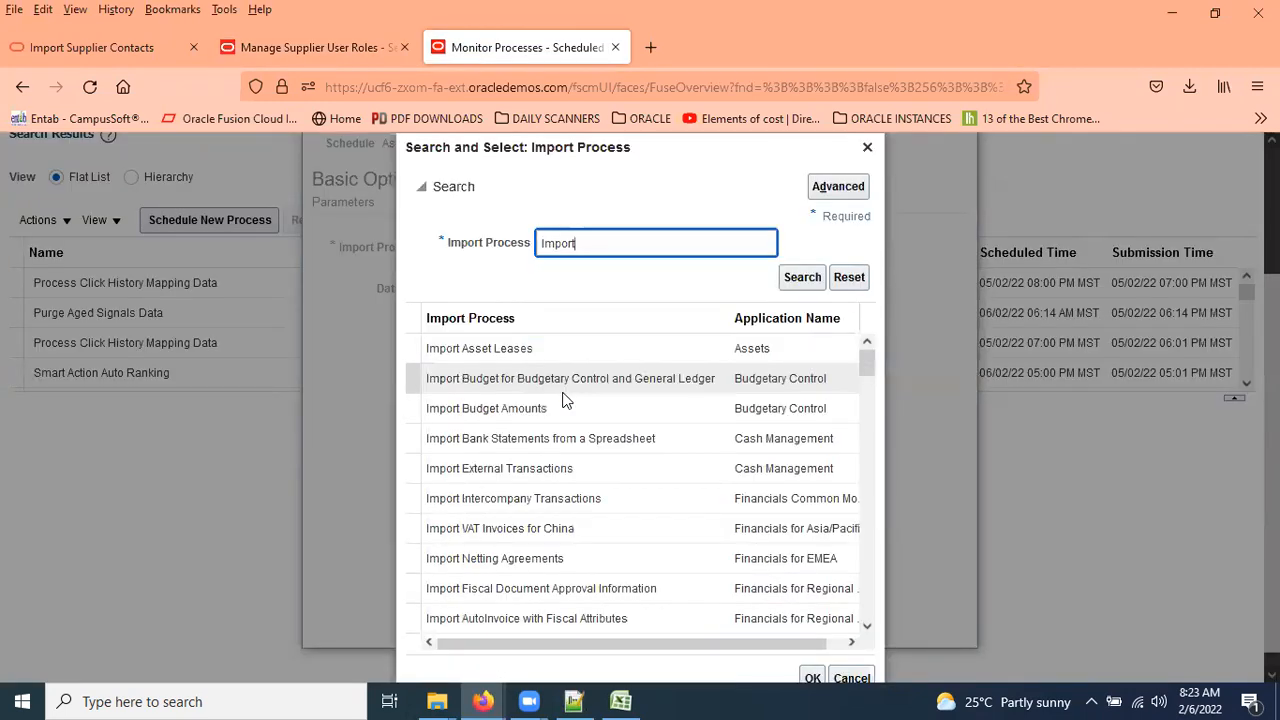
click(588, 250)
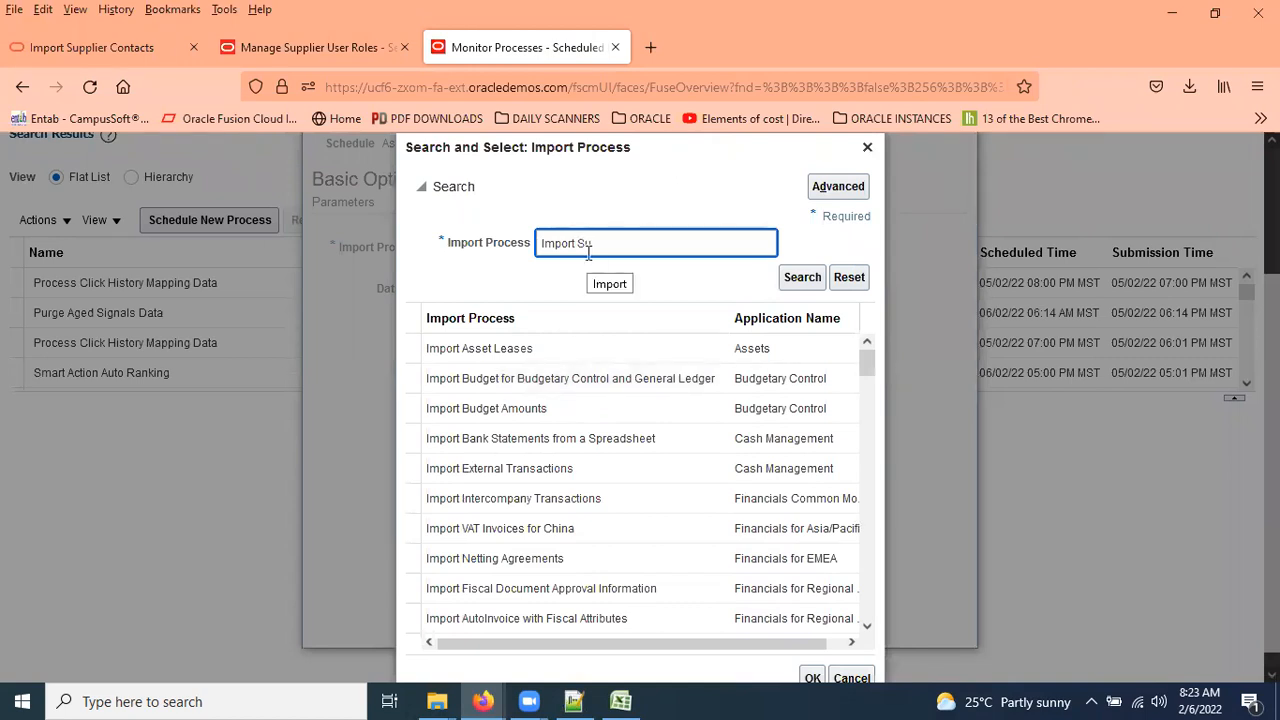
key(Return)
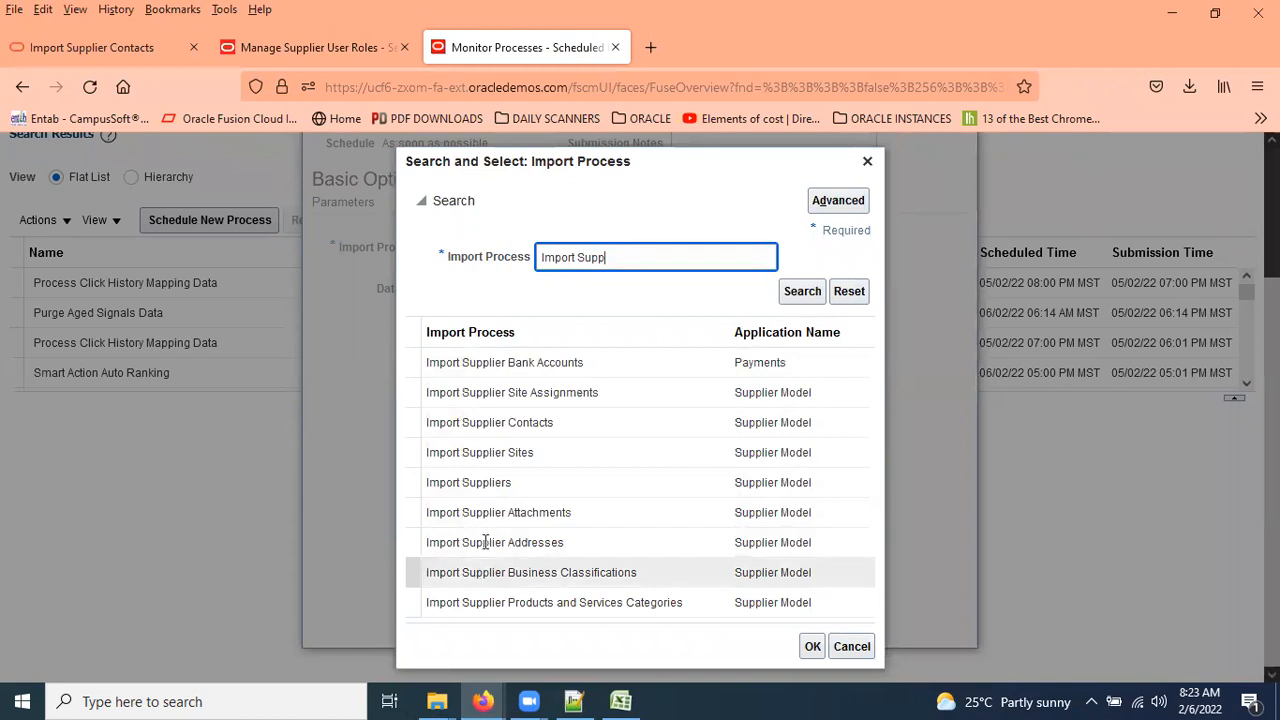
click(537, 422)
click(812, 647)
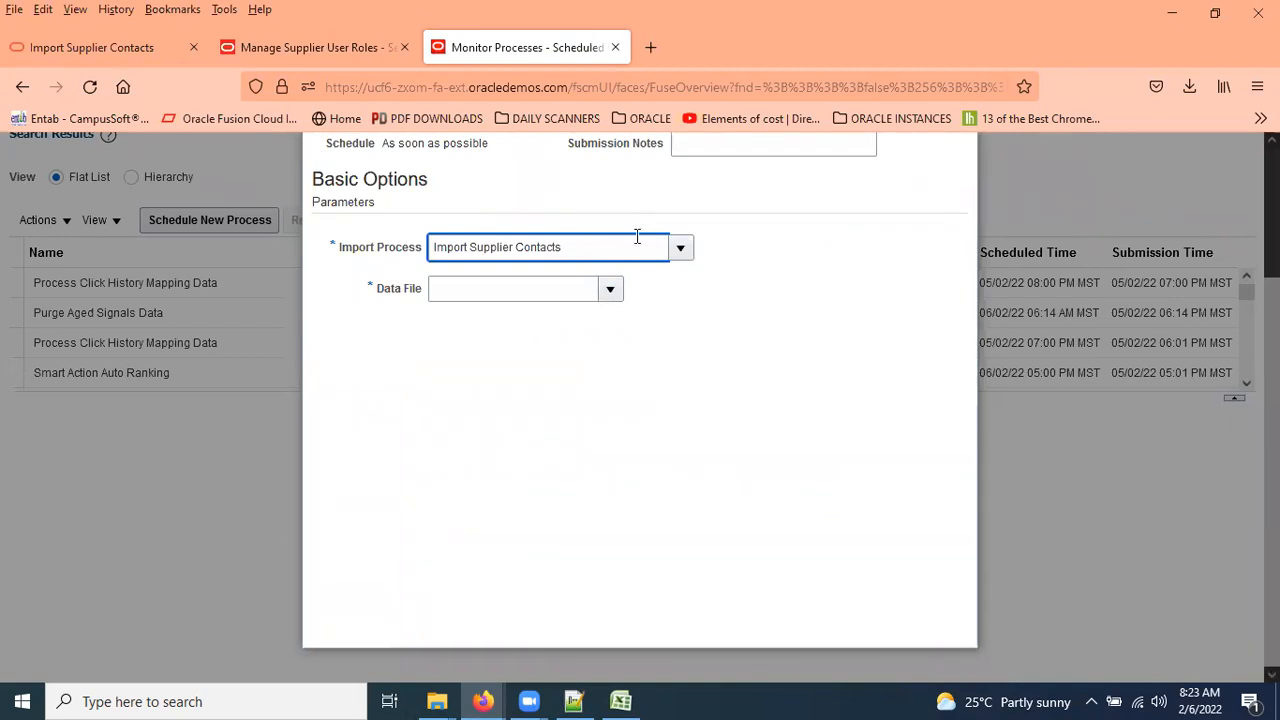
Open the Data File list and close it without choosing a file.
click(611, 290)
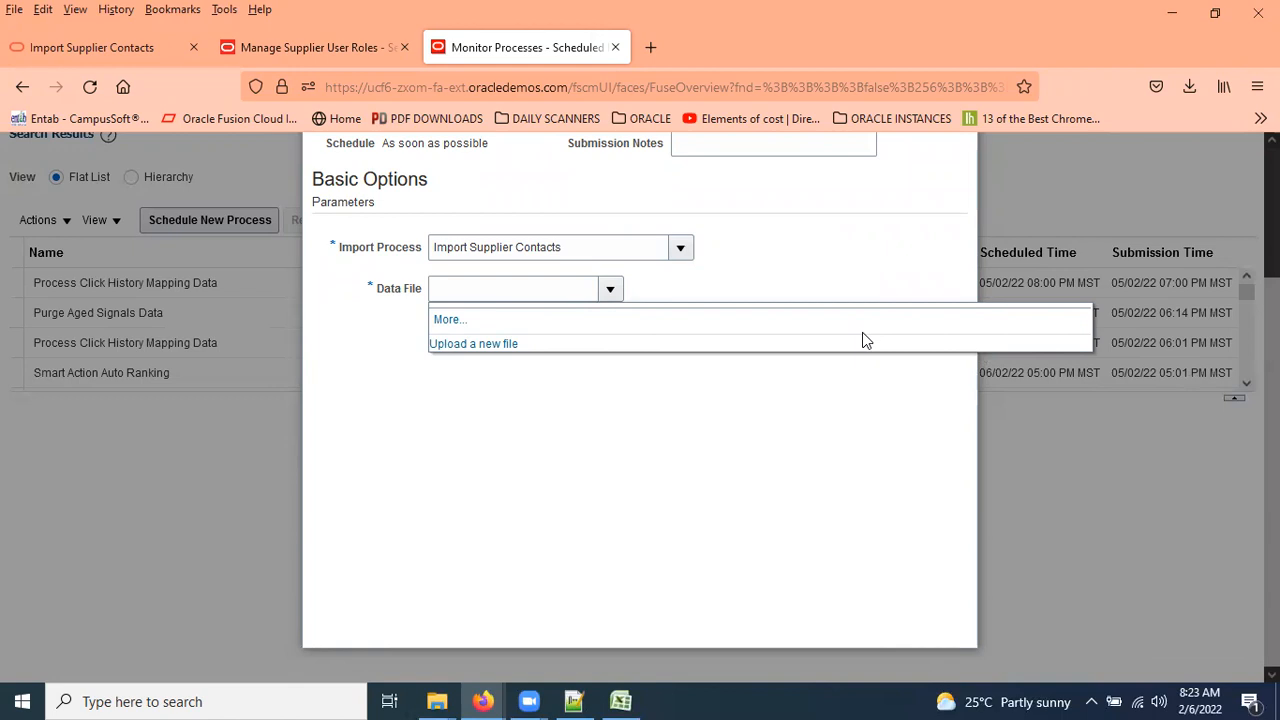
click(820, 265)
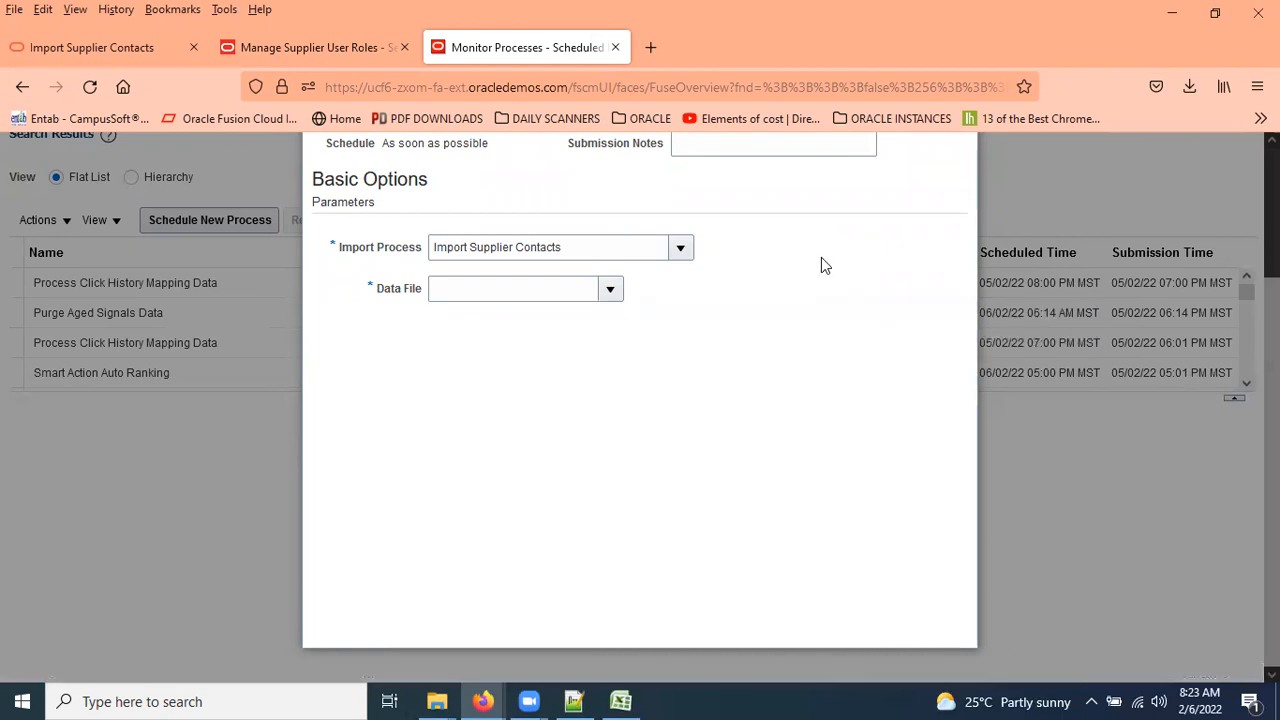
scroll(835, 245, up, 3)
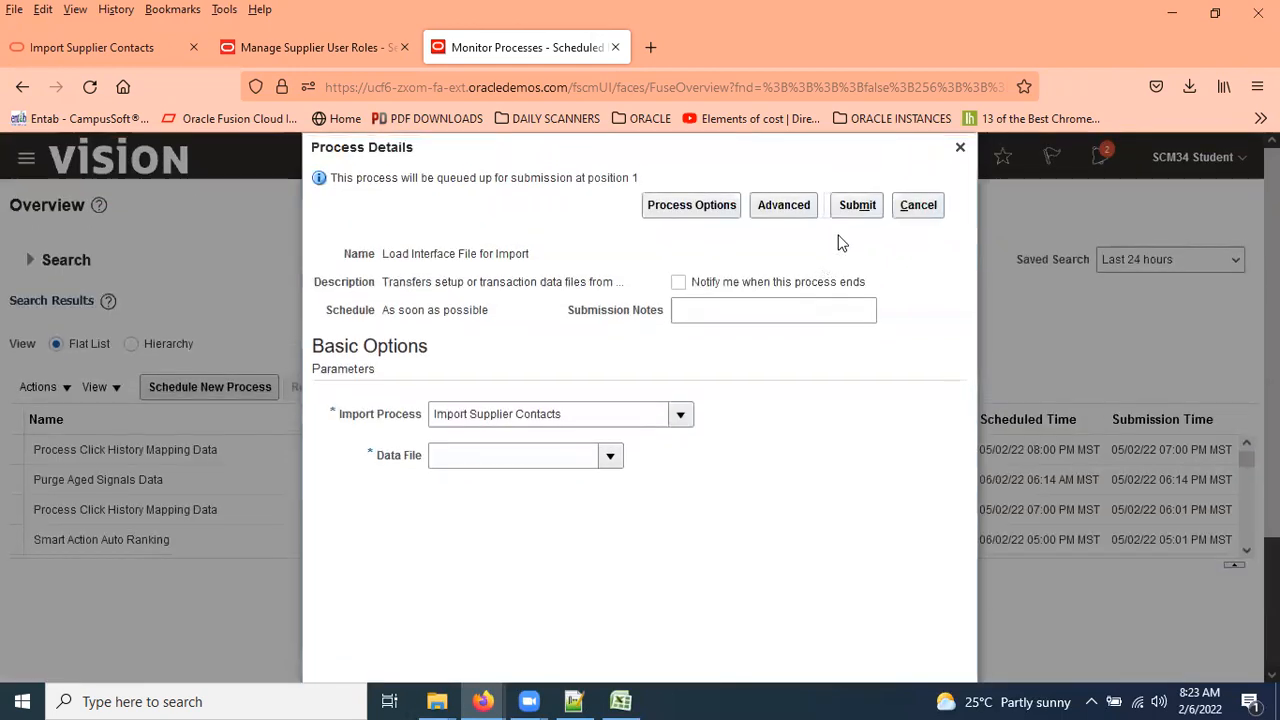
Discard the process submission dialog and sign out, confirming the single sign-off.
click(962, 153)
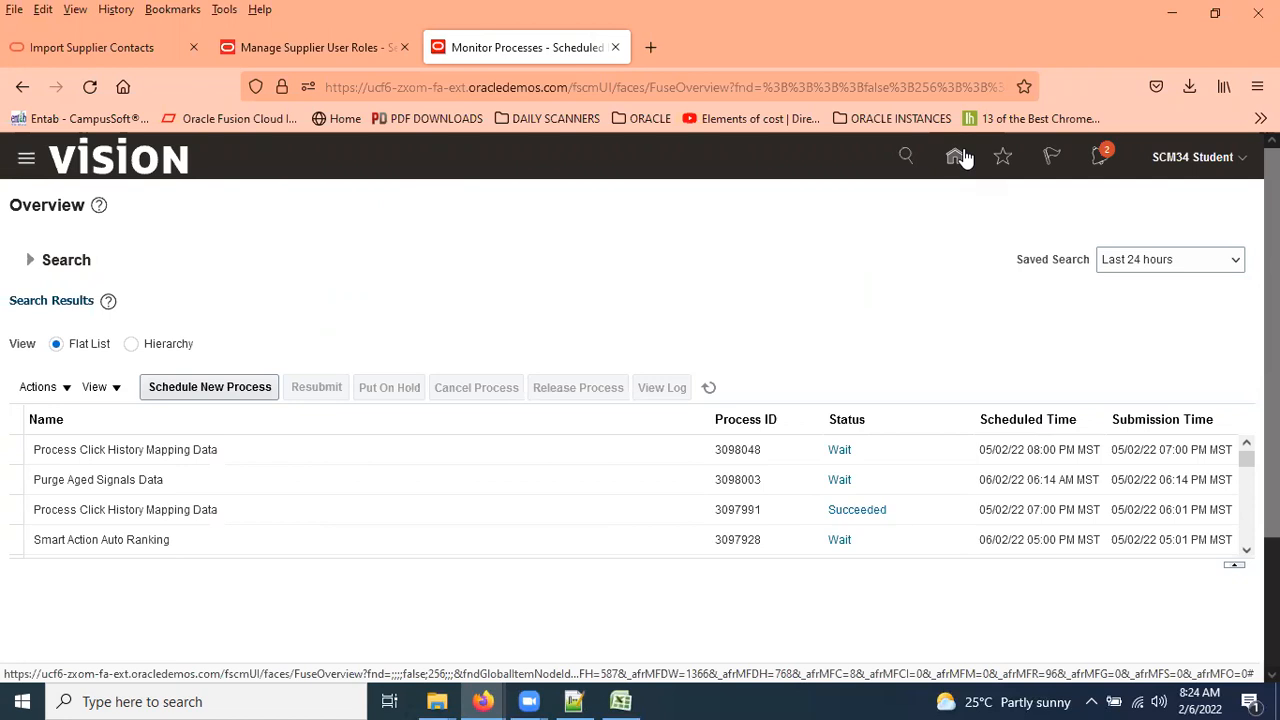
click(1242, 163)
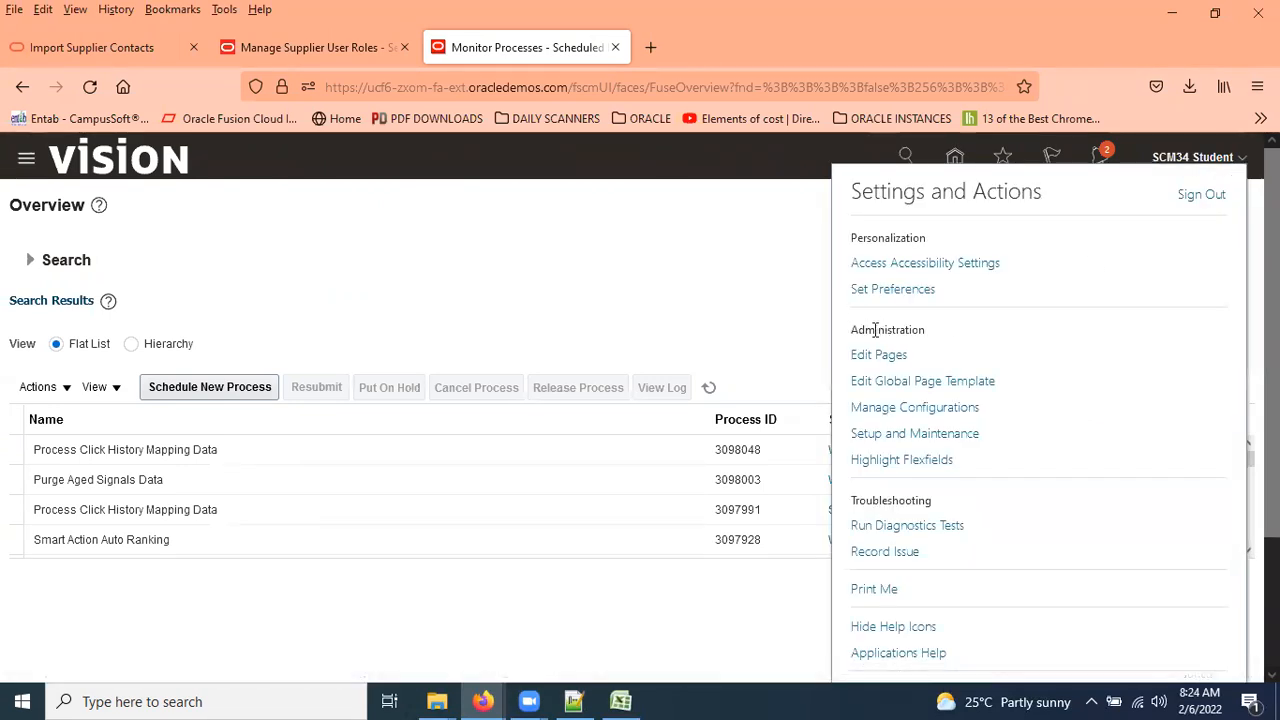
click(1201, 194)
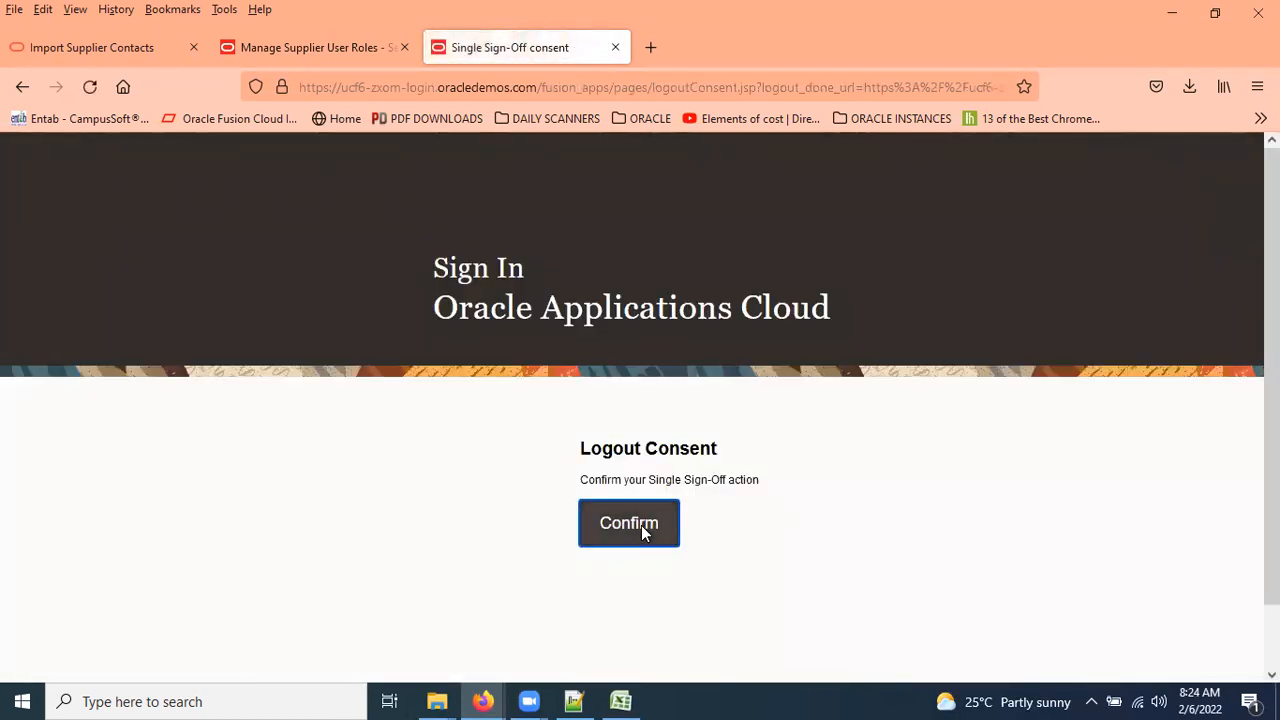
click(641, 523)
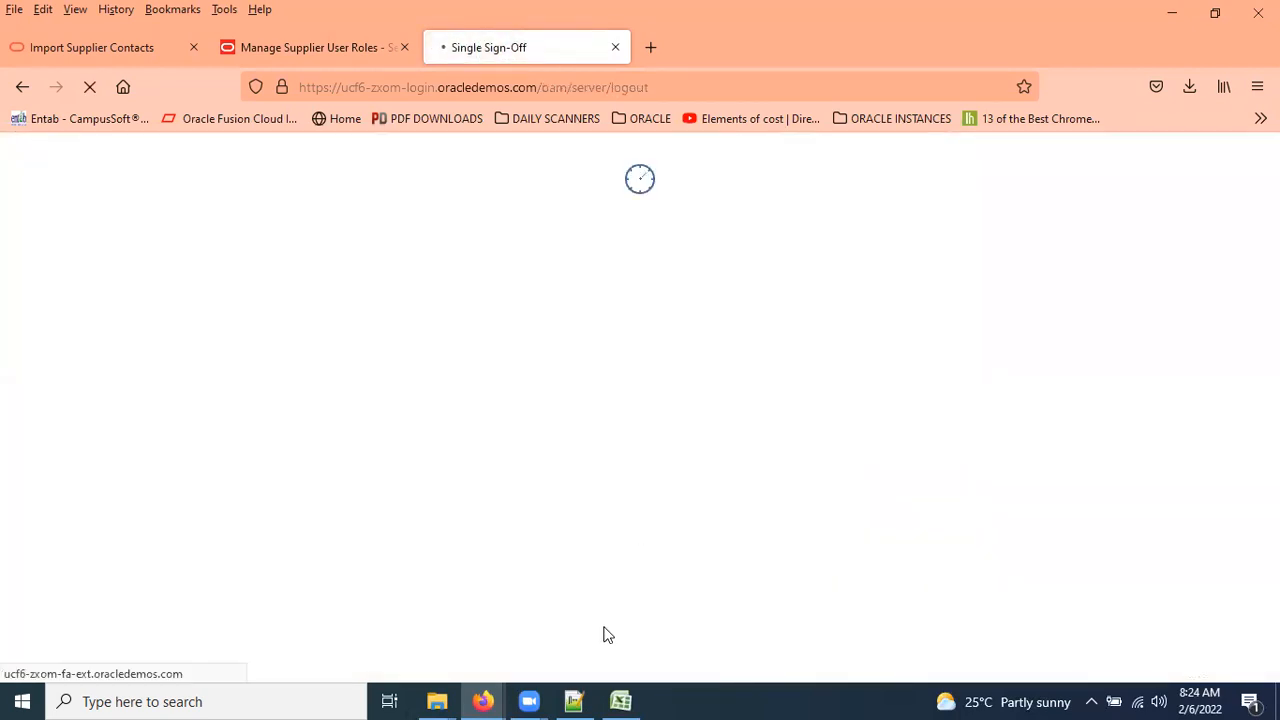
Add the note '6. Run Suppleir contatc Import Seeded Job -->' as line 12 in Notepad++.
click(573, 701)
text(6. Run )
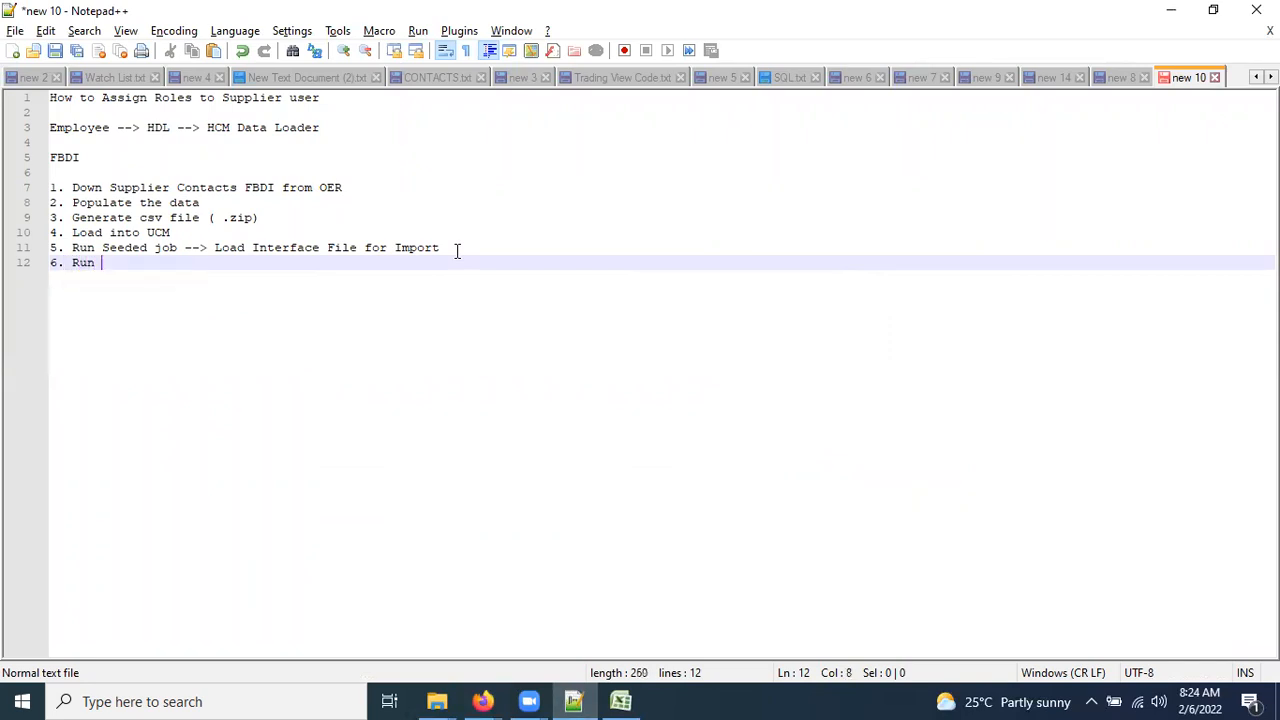
text(Suppleir contatc Import )
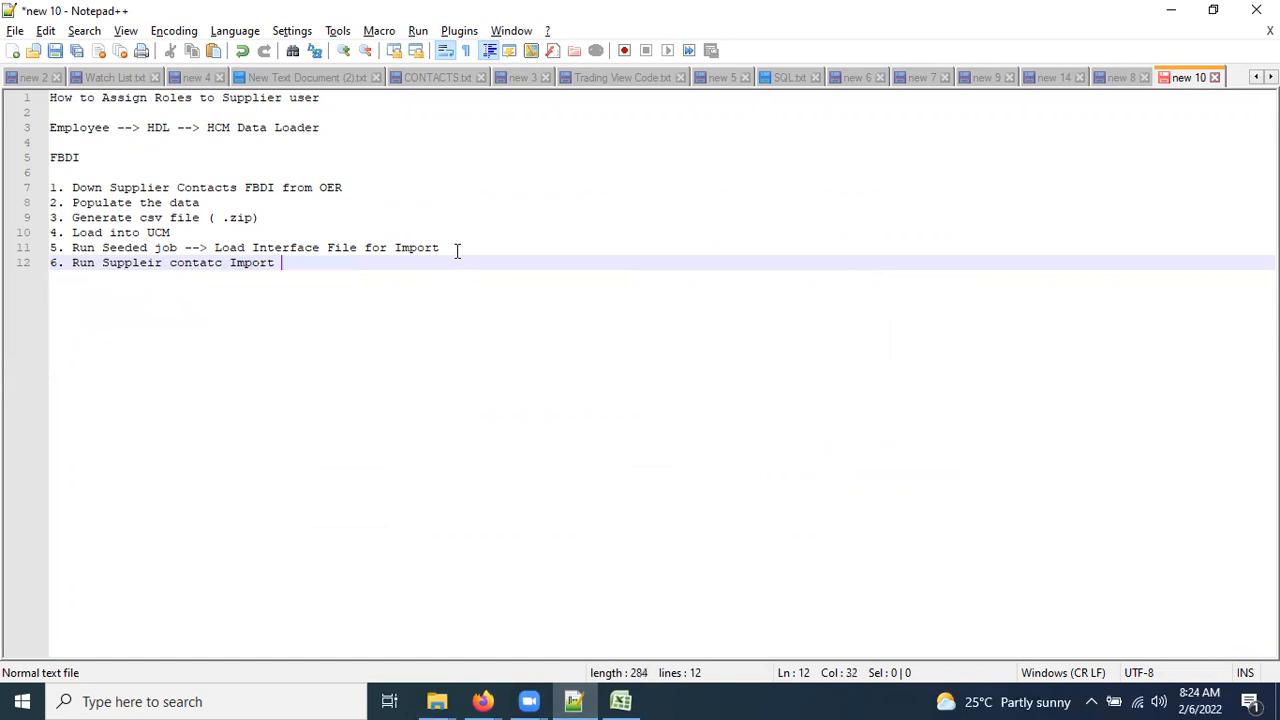
text(Seeded H)
key(BackSpace)
text(Jib)
key(BackSpace)
key(BackSpace)
key(BackSpace)
key(BackSpace)
key(BackSpace)
text(Job -->)
key(alt+Tab)
Attempt to sign in using the browser's saved login credentials.
click(573, 462)
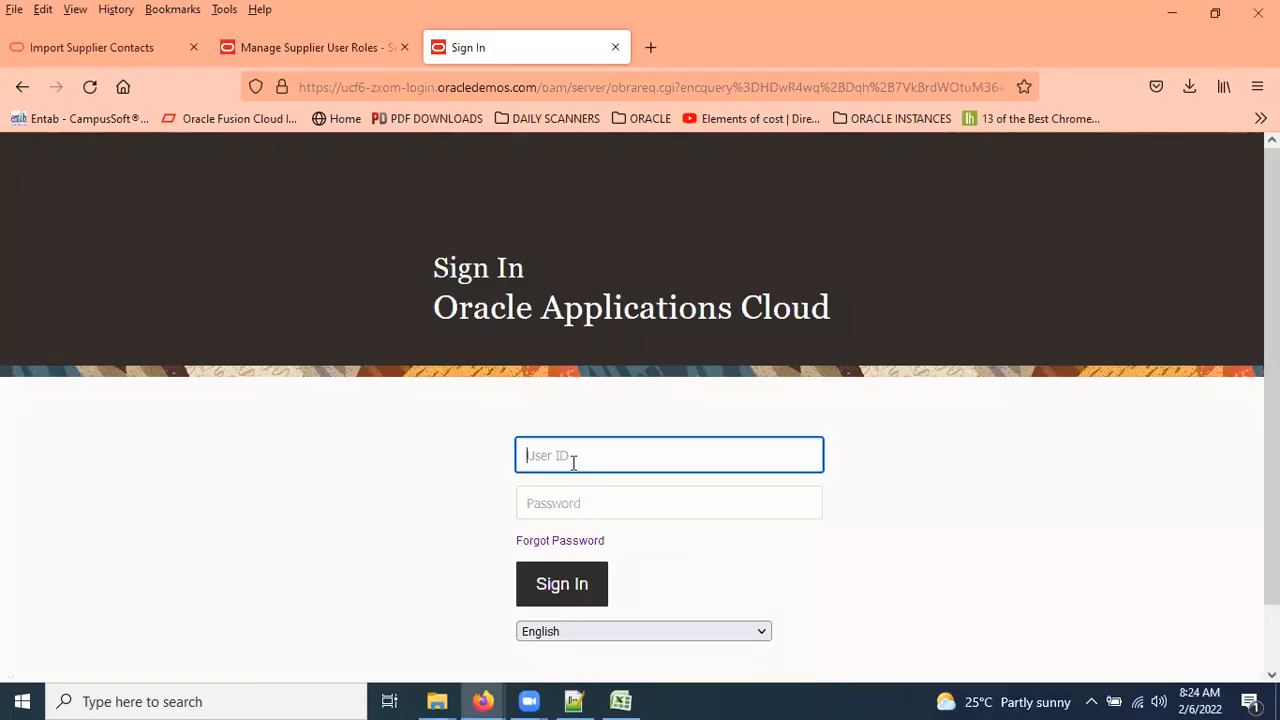
text(ca)
click(645, 498)
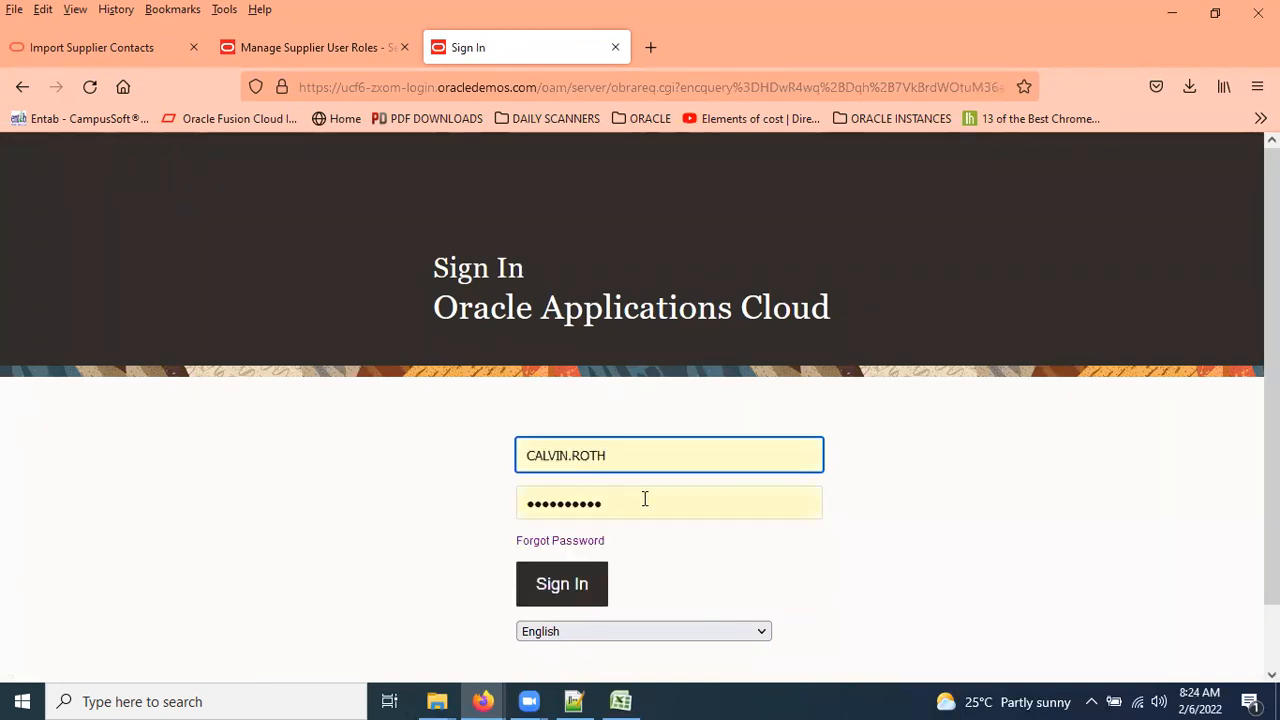
scroll(645, 499, down, 1)
click(588, 513)
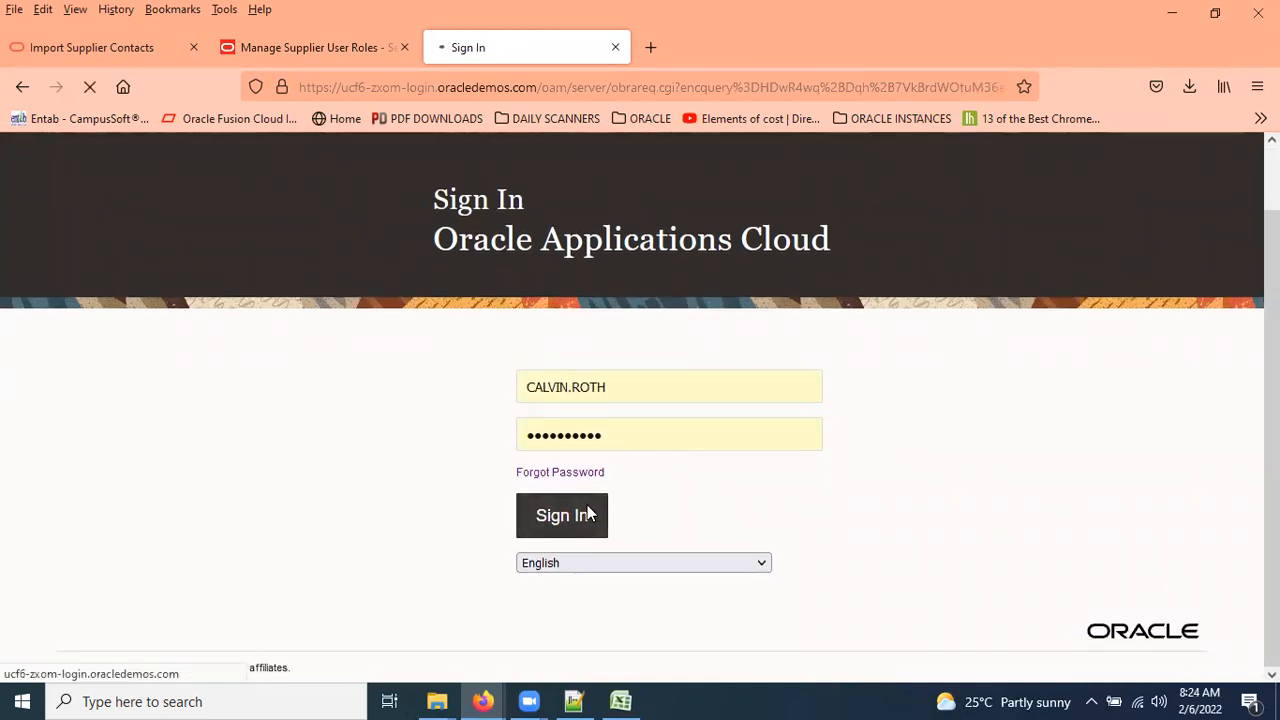
Sign in again with the saved user ID and password, save the login, and close the supplier user roles tab.
click(558, 467)
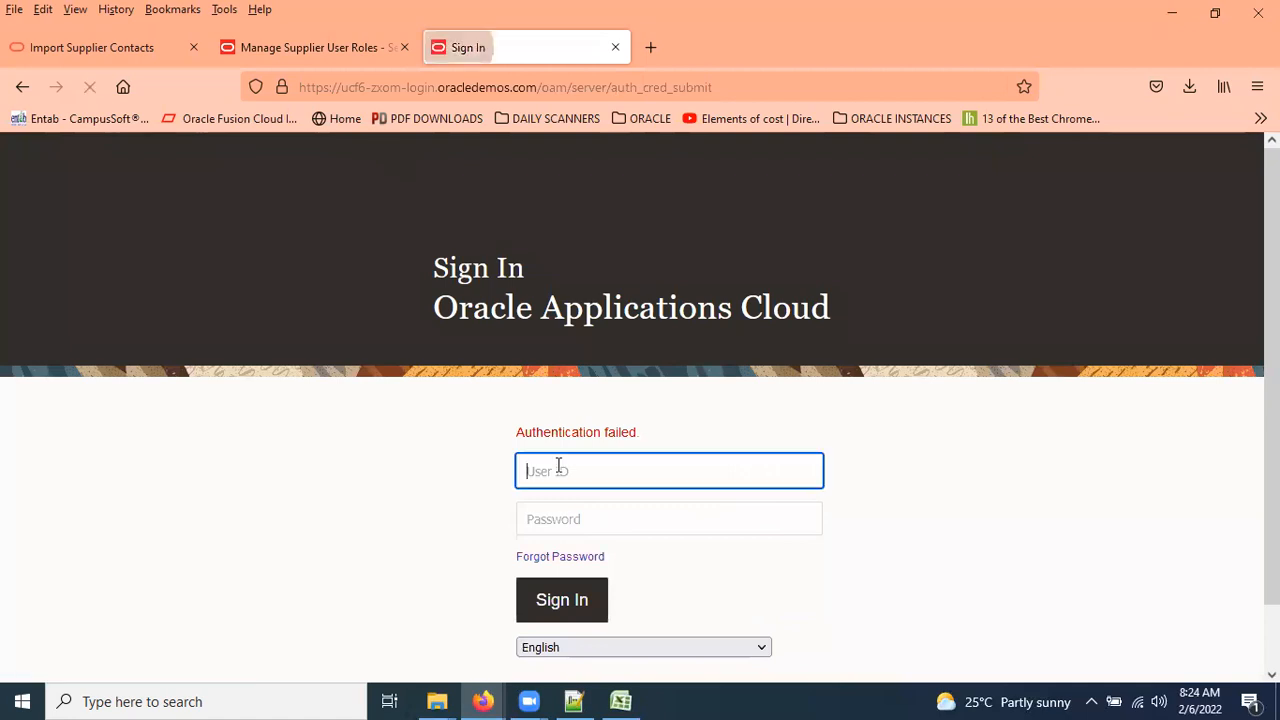
text(cal)
click(598, 500)
key(Tab)
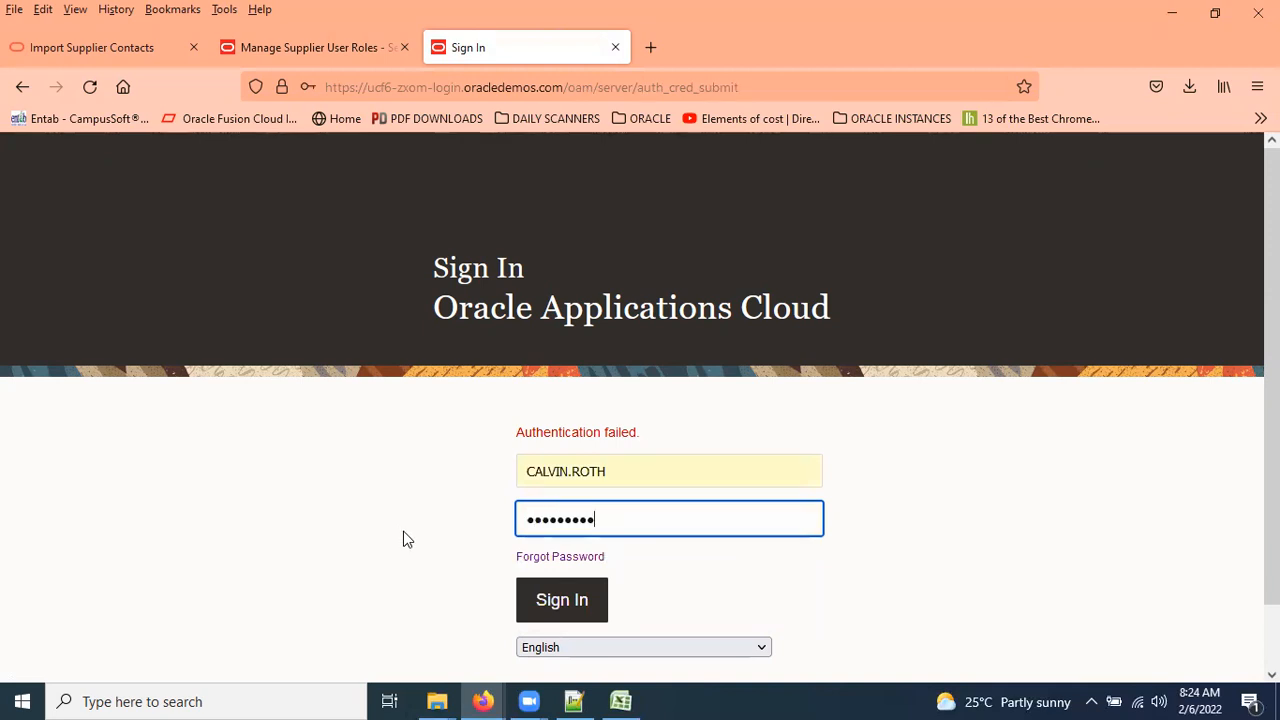
key(Return)
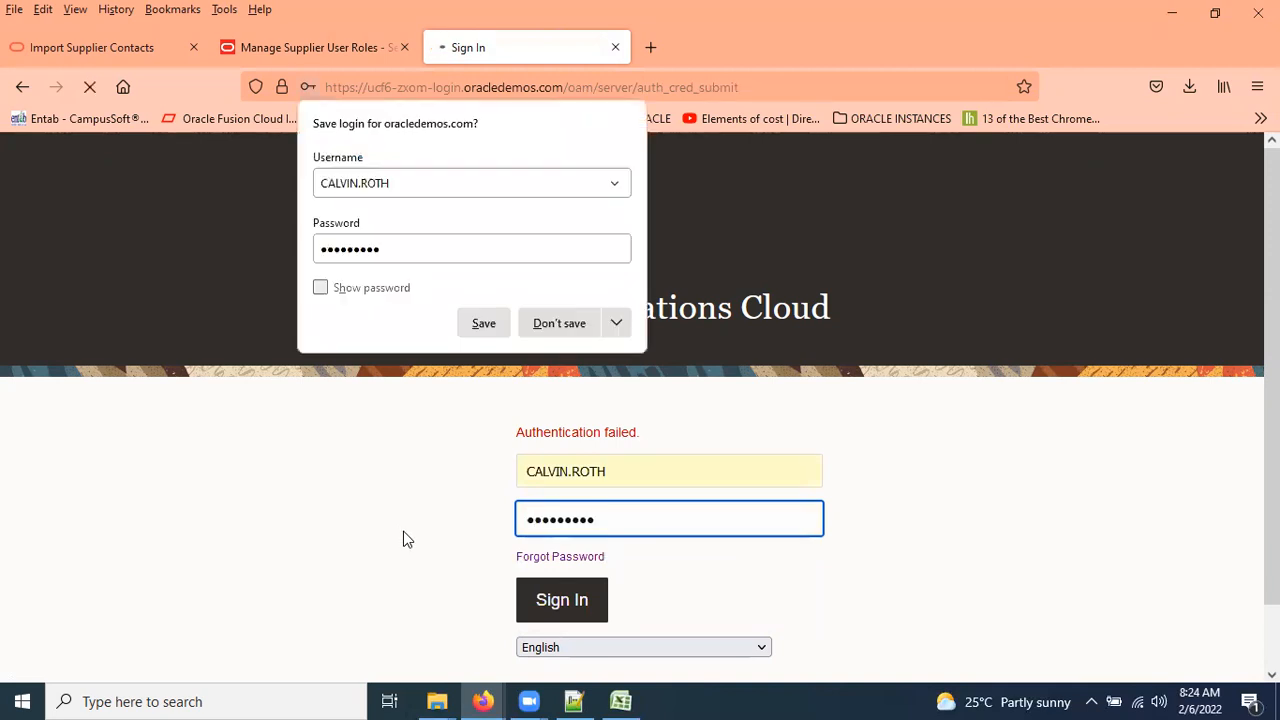
click(480, 327)
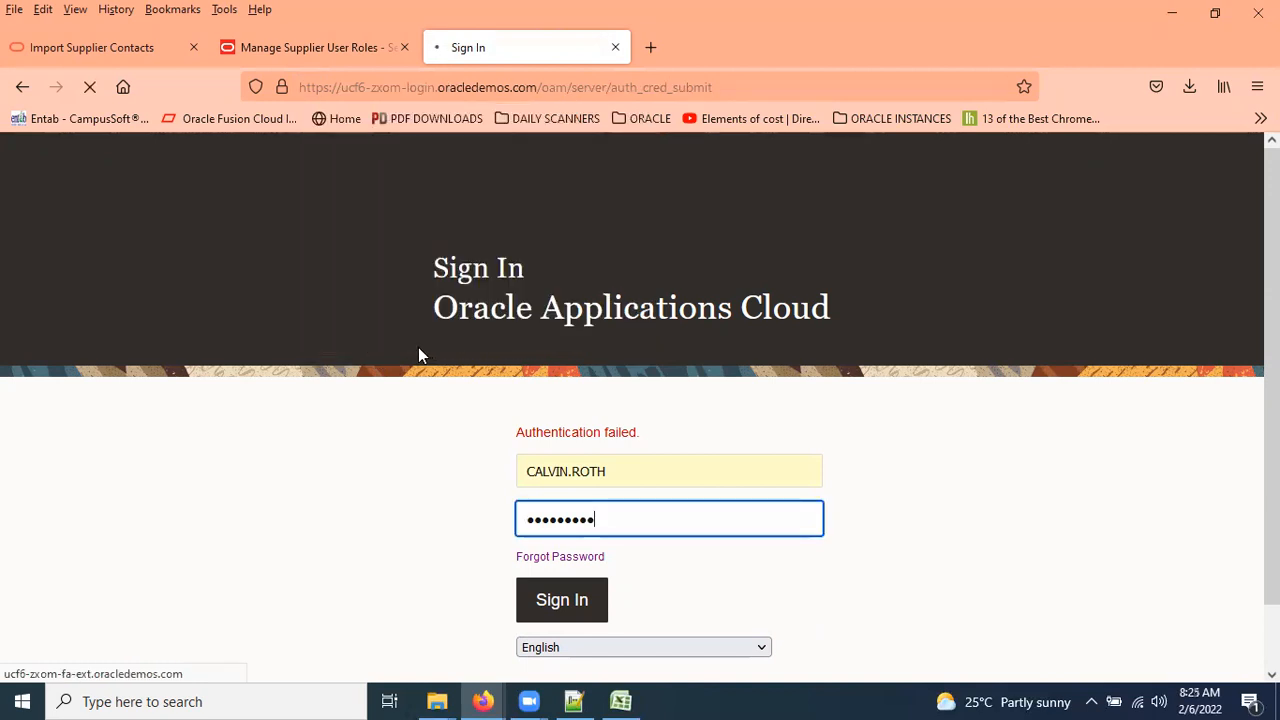
key(ctrl+shift+Tab)
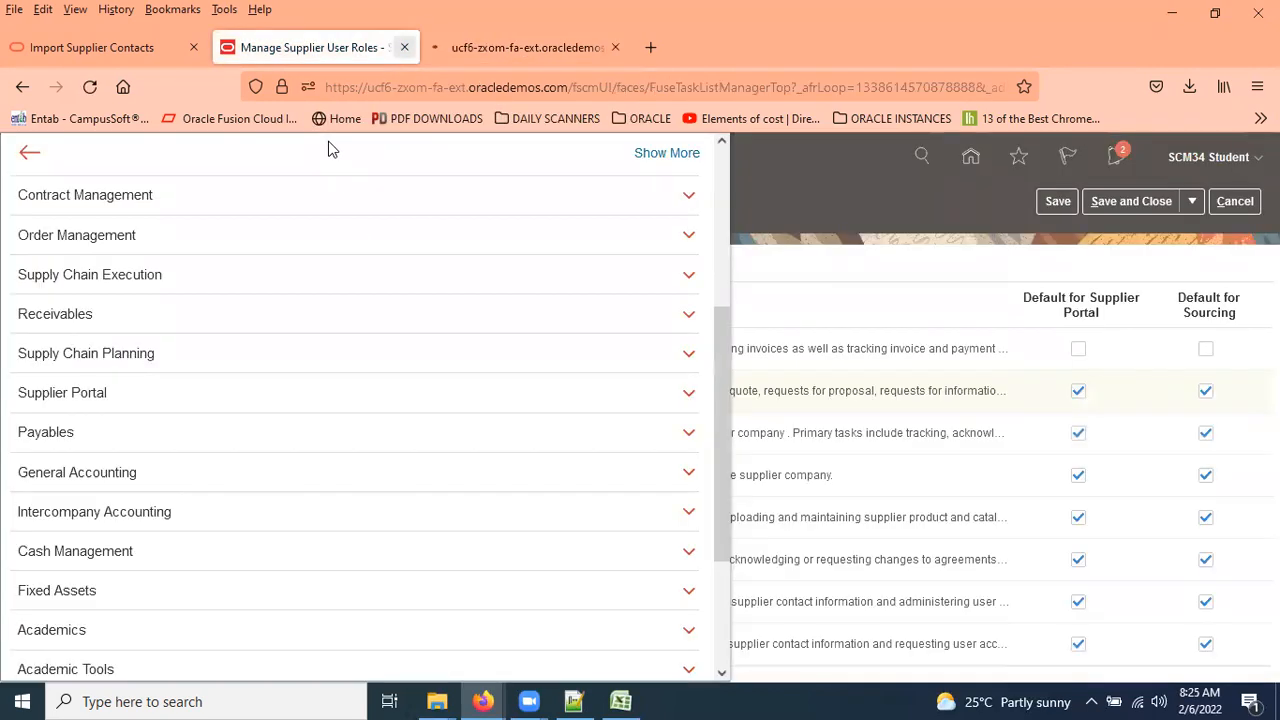
key(ctrl+w)
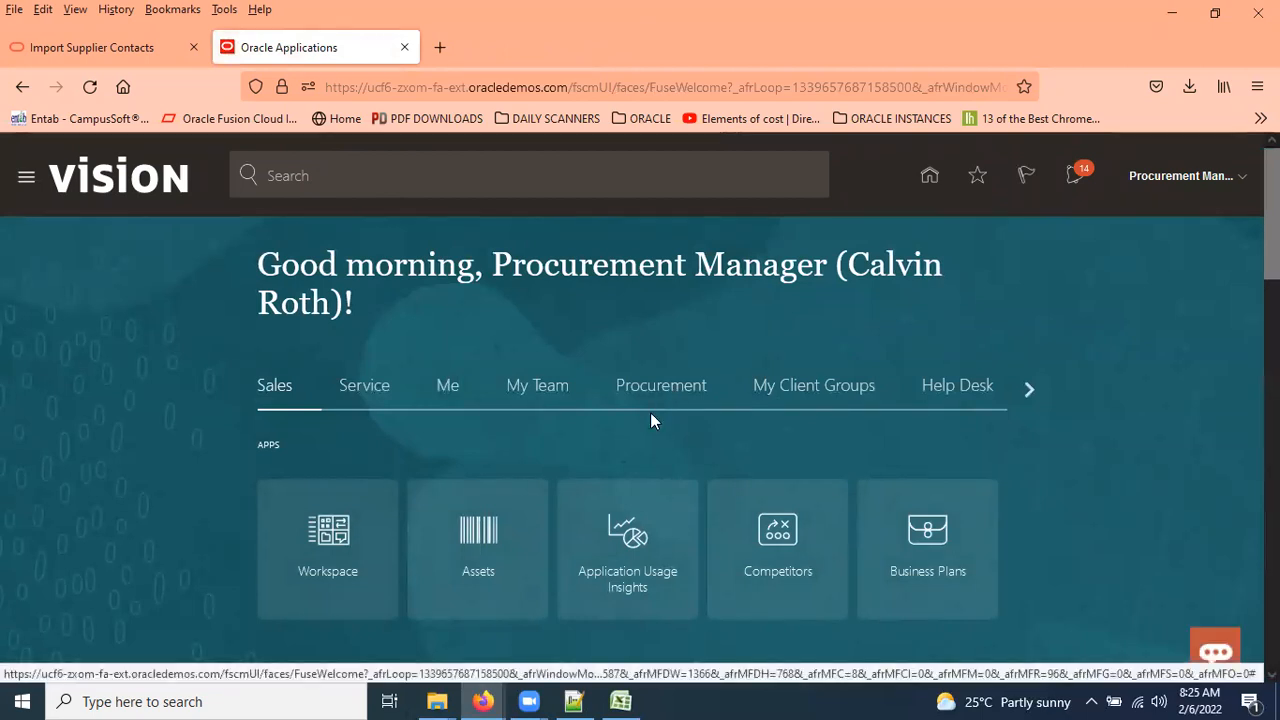
Go to Procurement > Suppliers > Import Suppliers and launch Import Supplier Contacts from Actions.
click(682, 395)
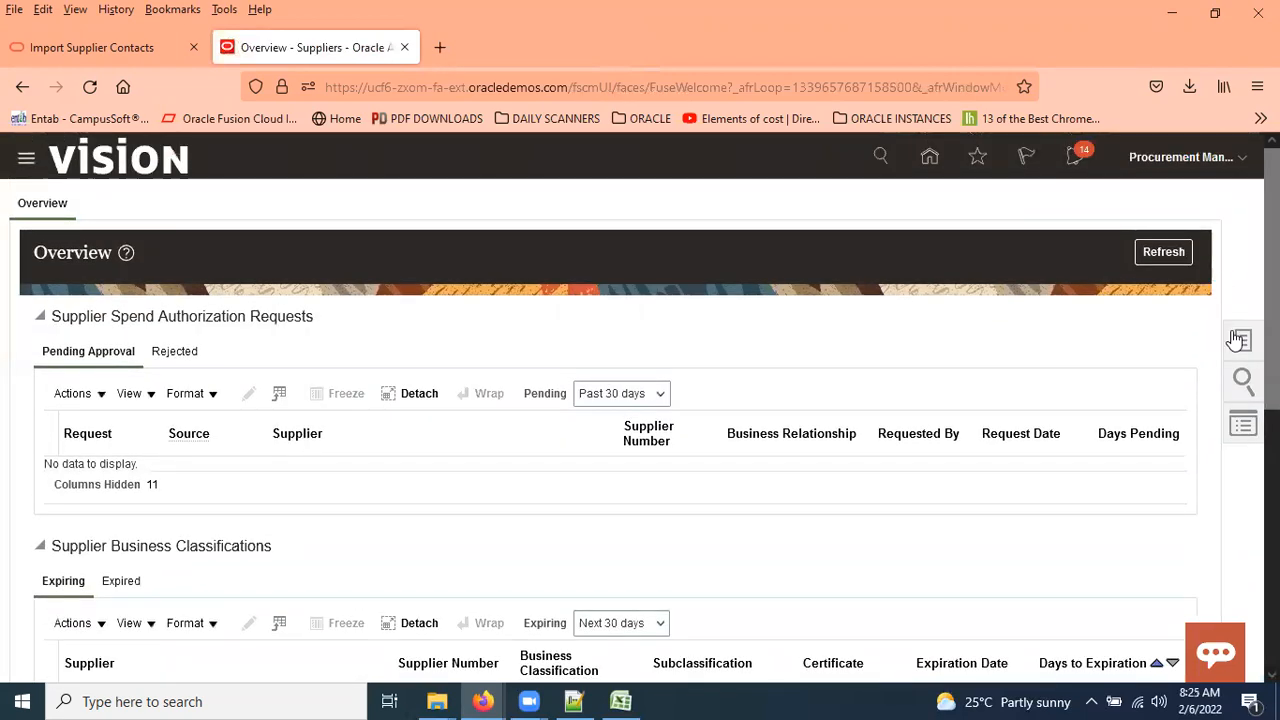
click(1250, 349)
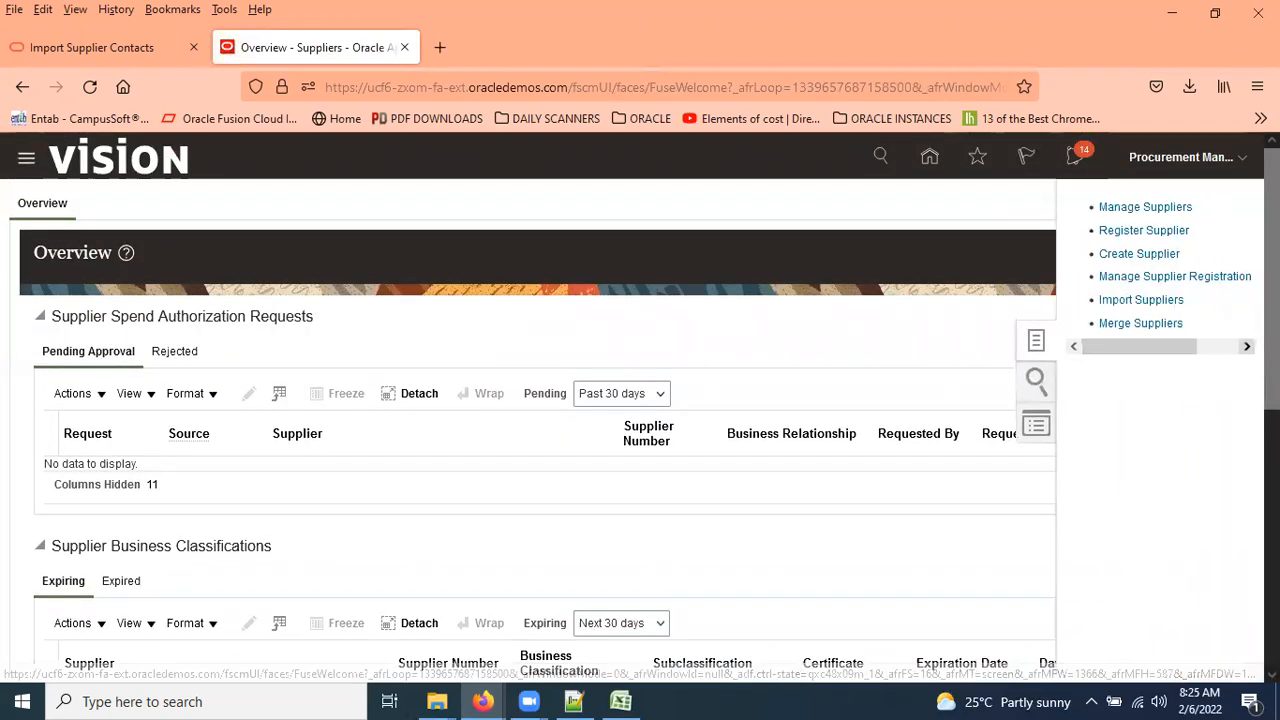
click(1160, 300)
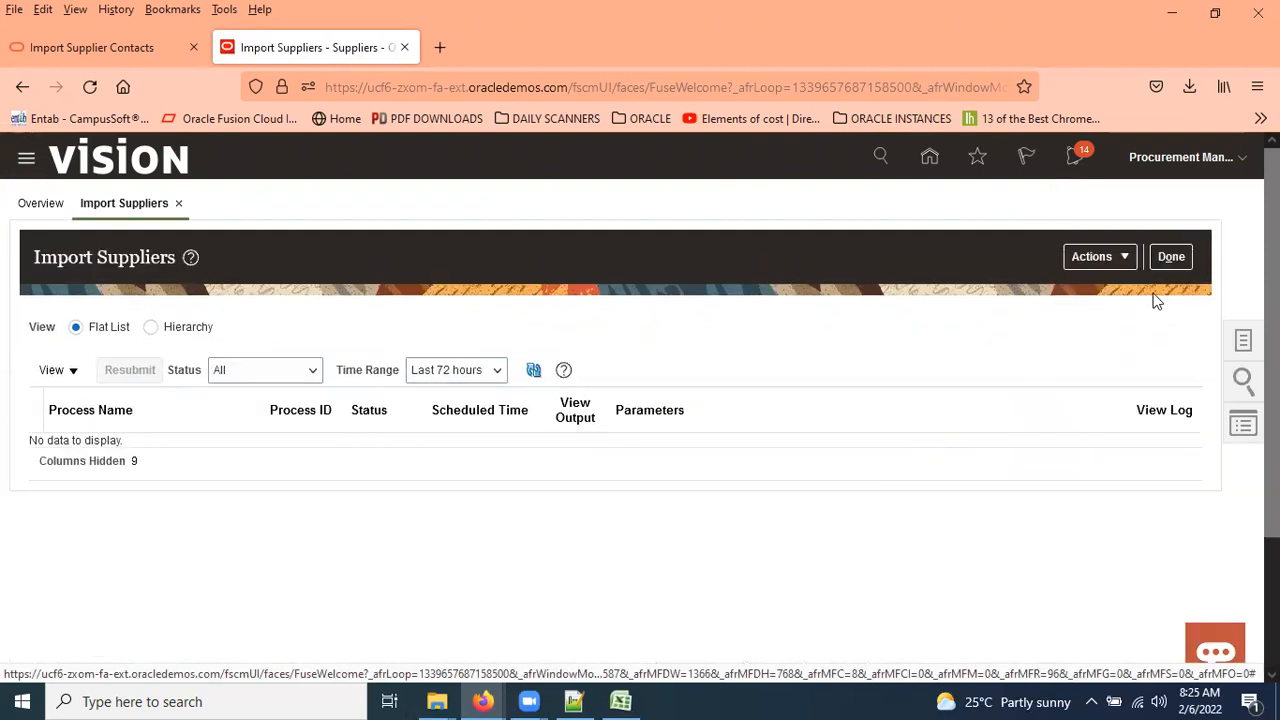
click(1124, 259)
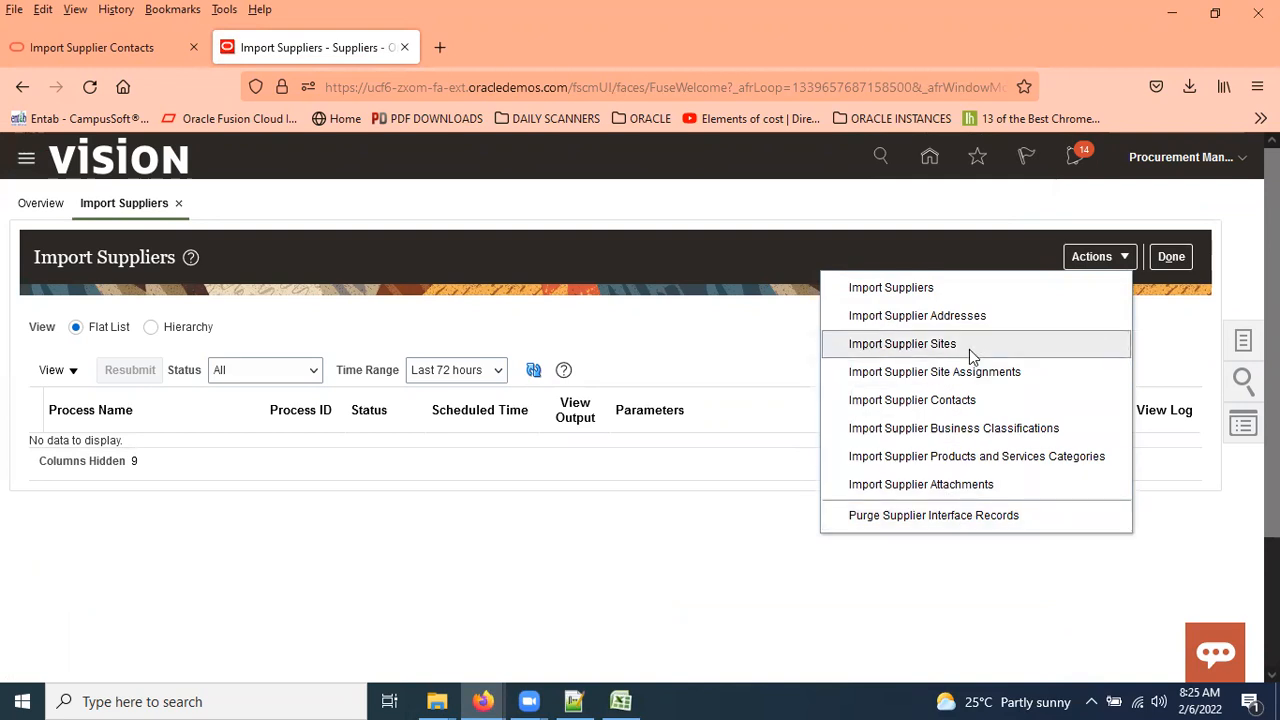
click(957, 401)
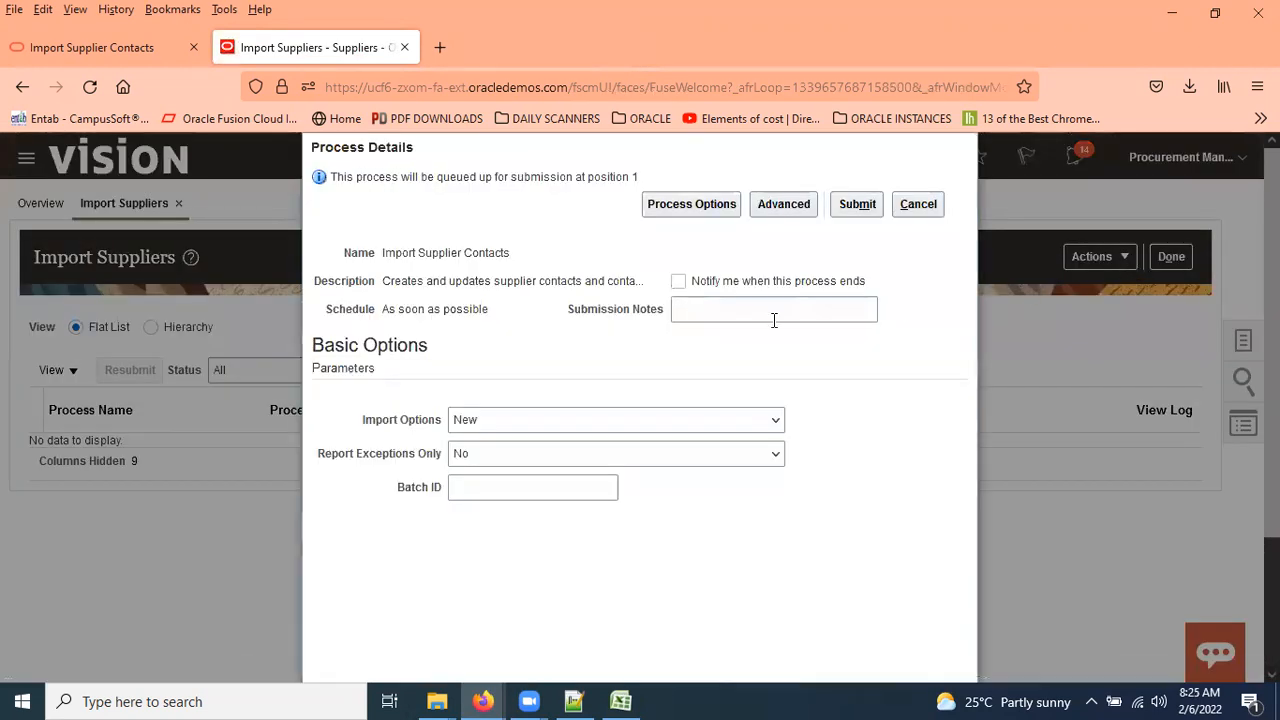
Try the Import Options values All, New and Rejected, leaving it set to New.
click(703, 420)
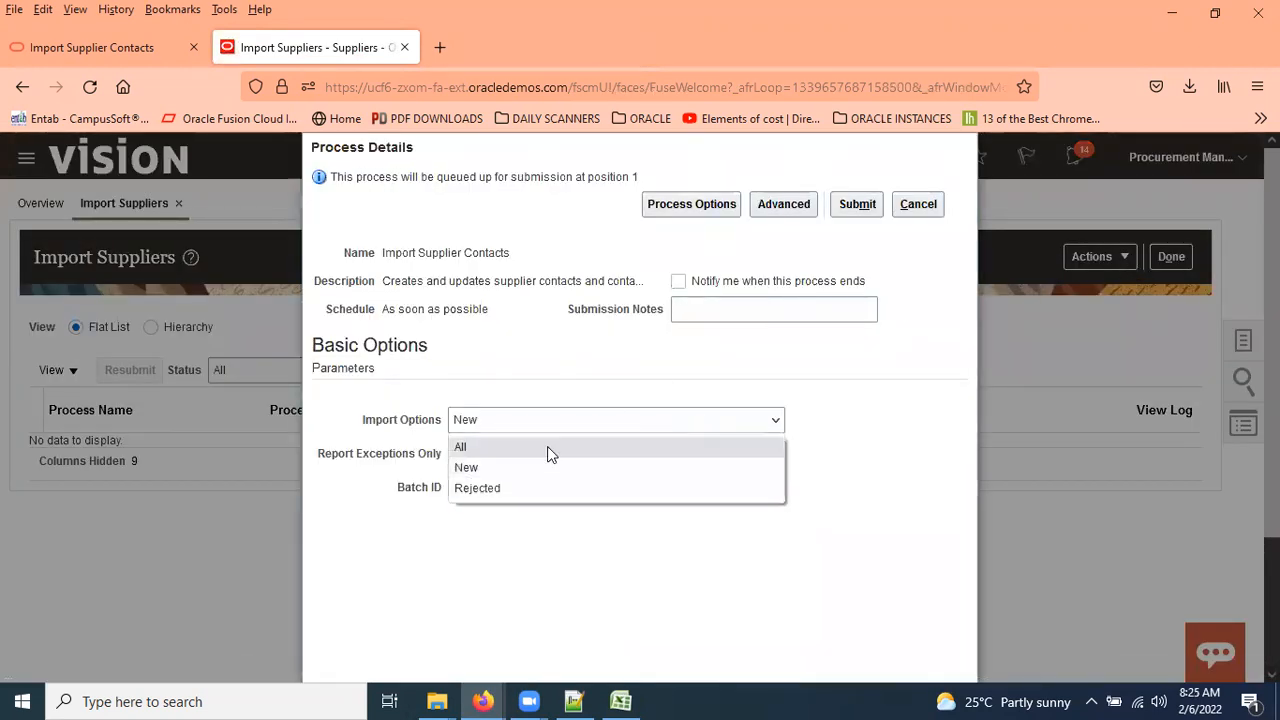
click(480, 448)
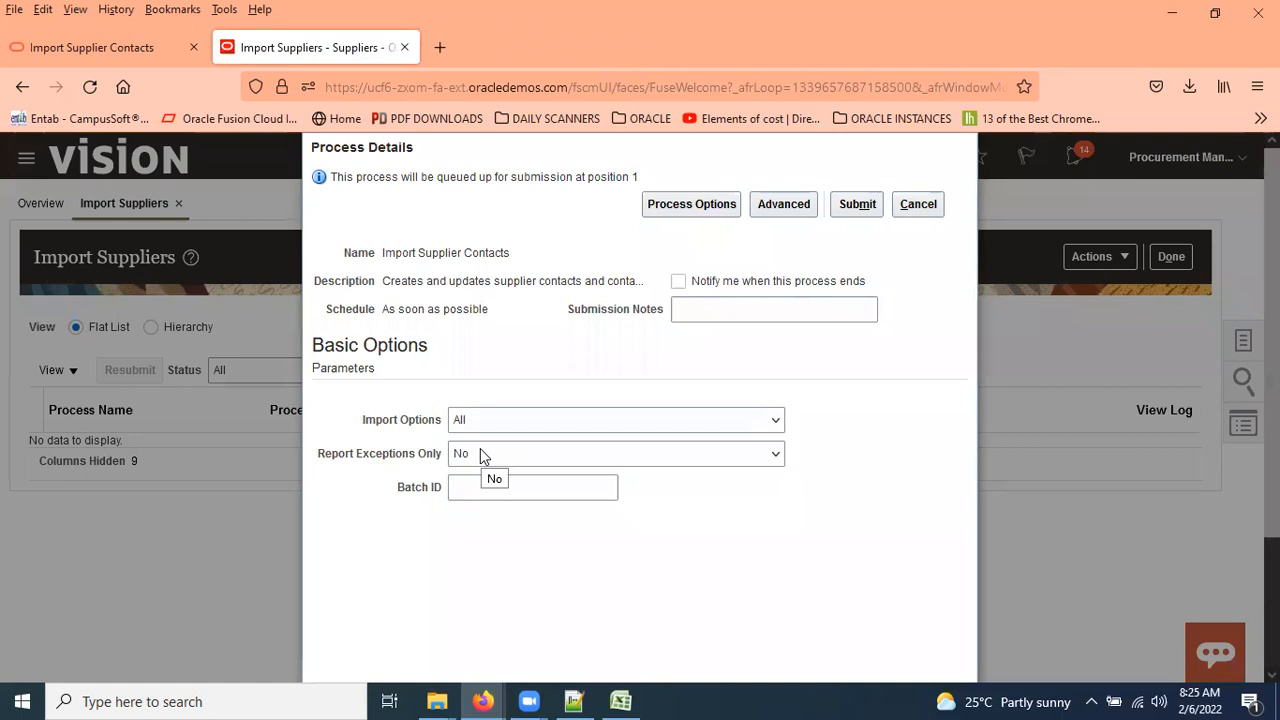
click(590, 426)
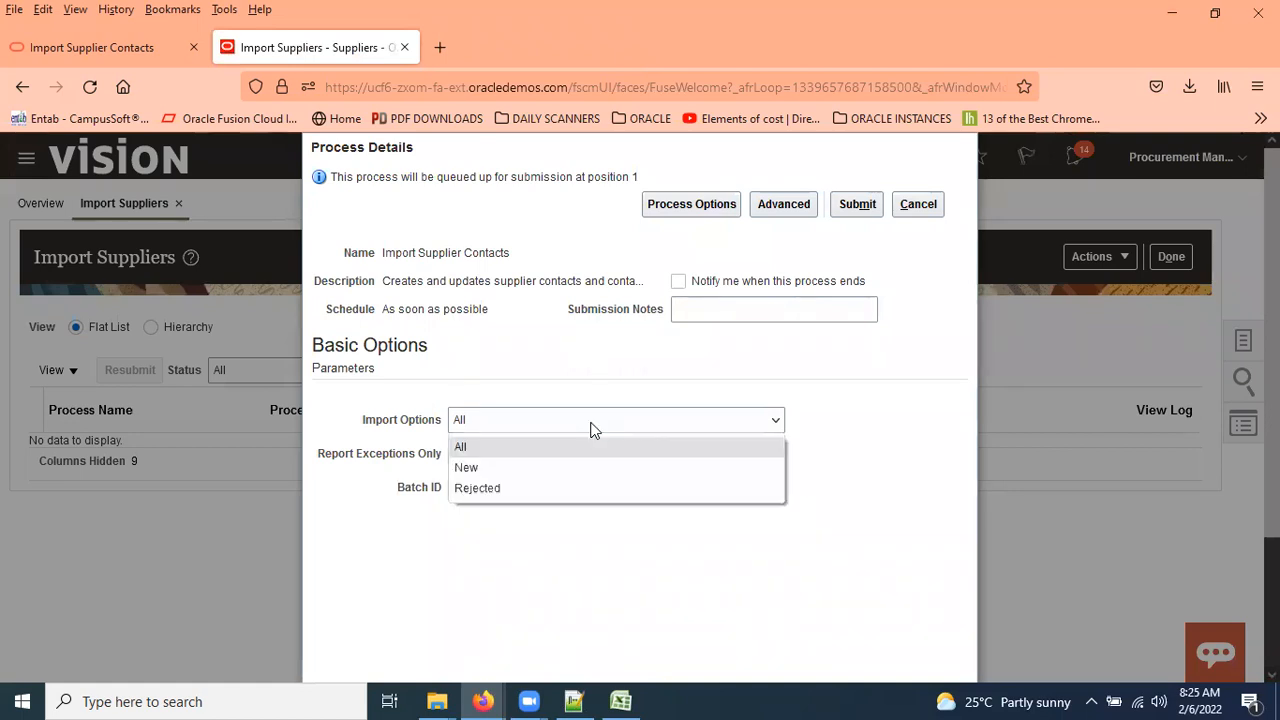
click(510, 467)
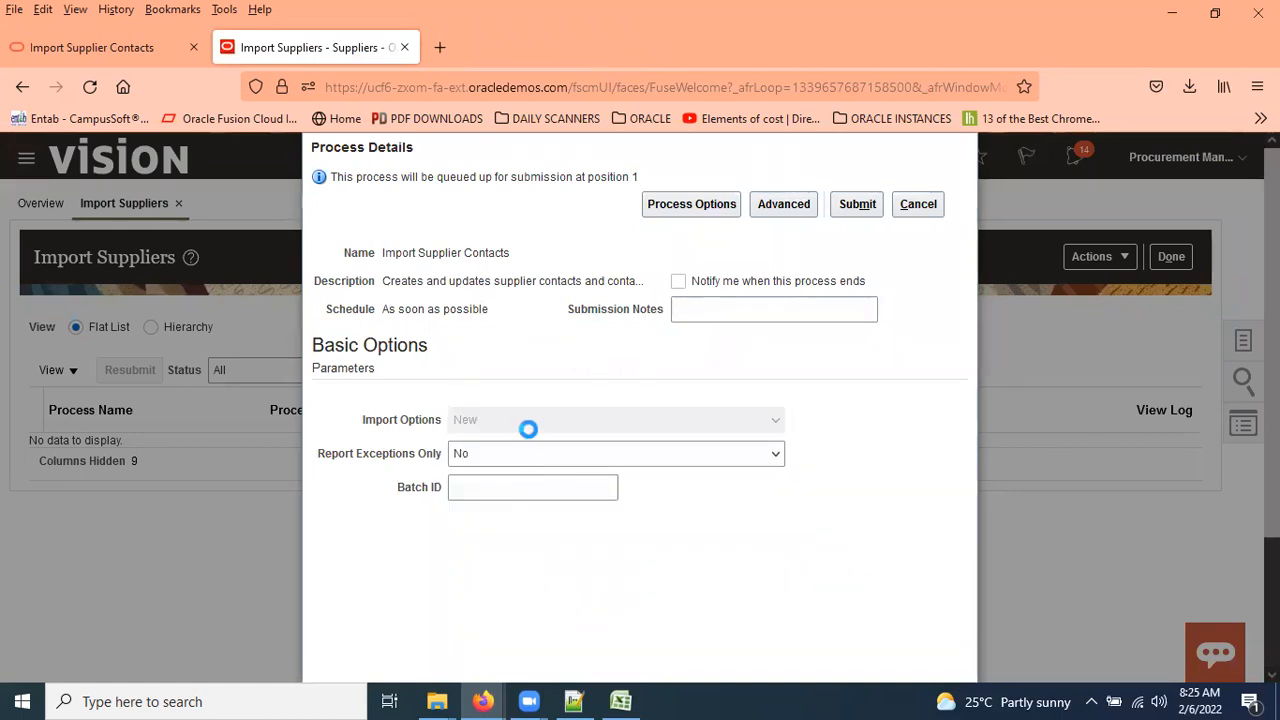
click(703, 422)
click(503, 489)
click(752, 421)
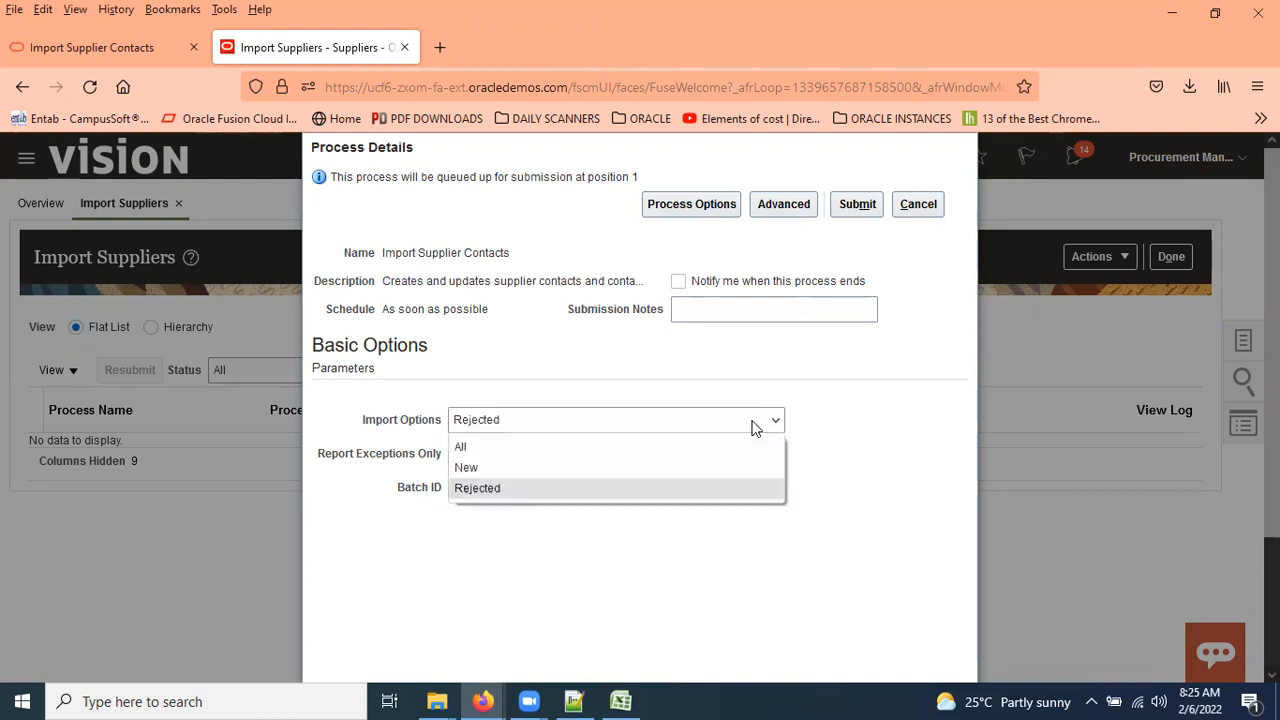
click(477, 467)
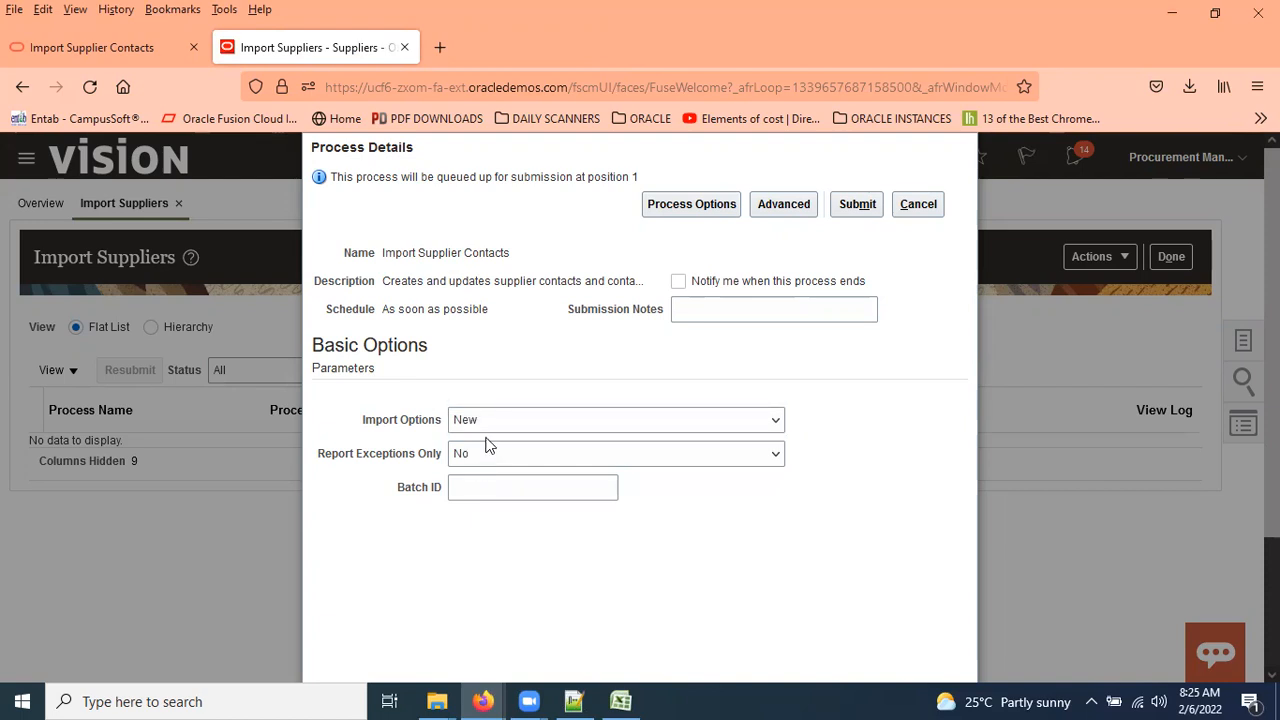
Copy BATCH_1234 from cell A7 of the POZ_SUP_CONTACTS sheet into Batch ID and submit the job.
click(497, 491)
click(620, 700)
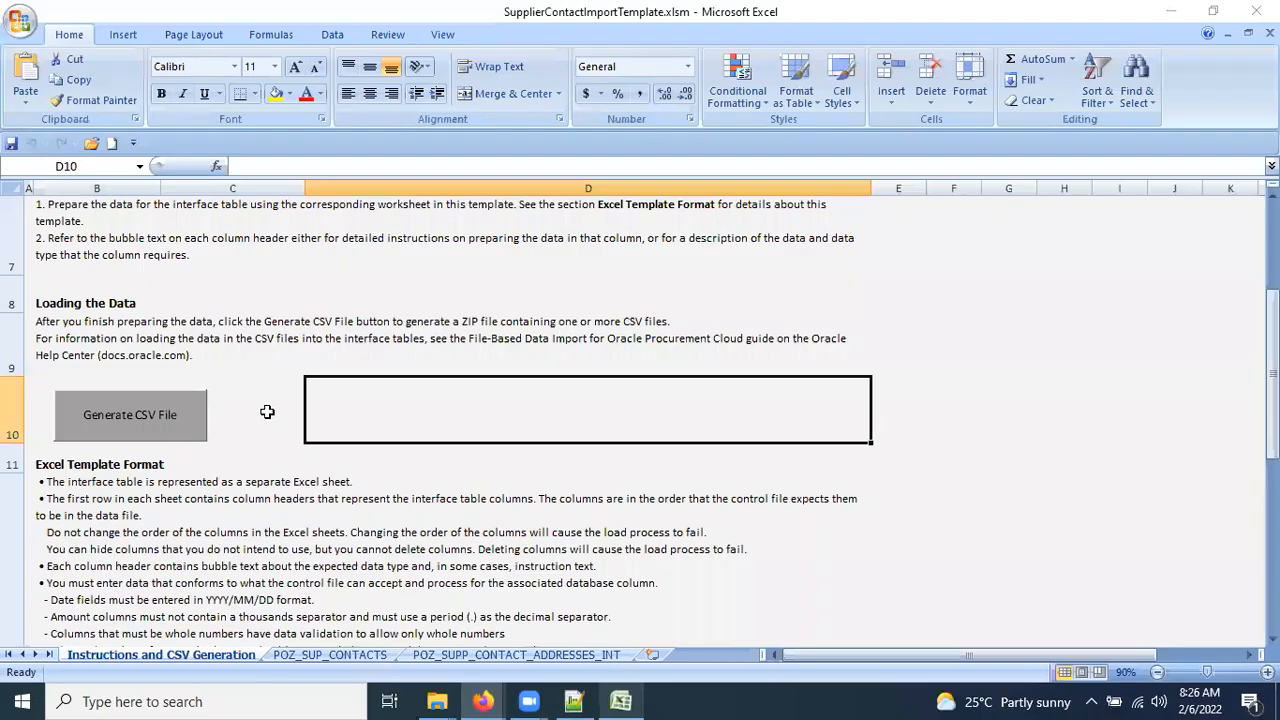
click(303, 655)
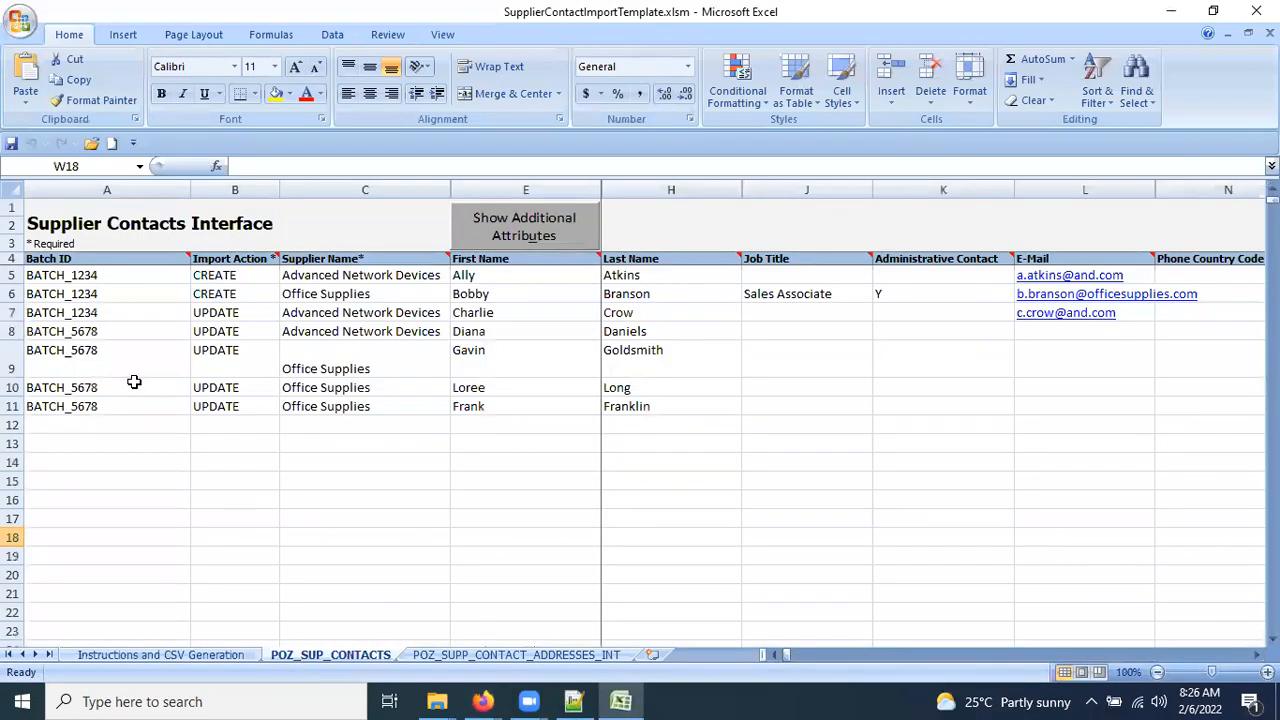
click(110, 315)
key(ctrl+c)
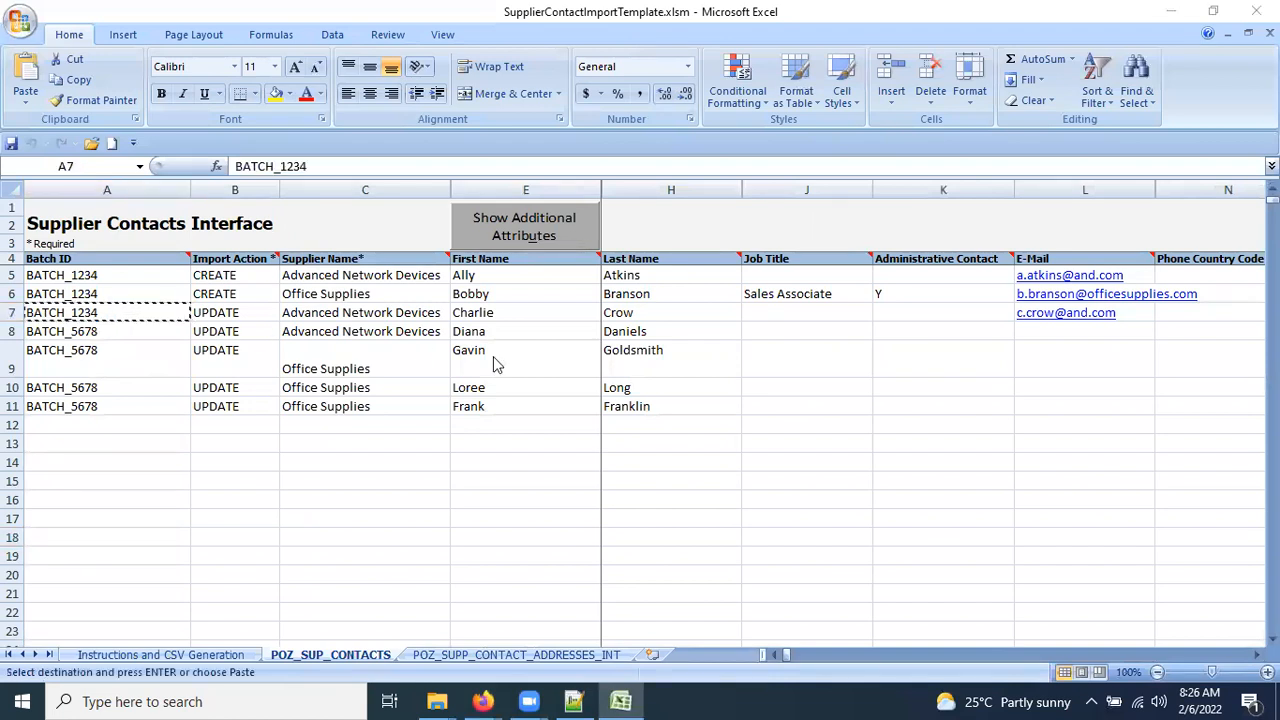
key(alt+Tab)
key(ctrl+v)
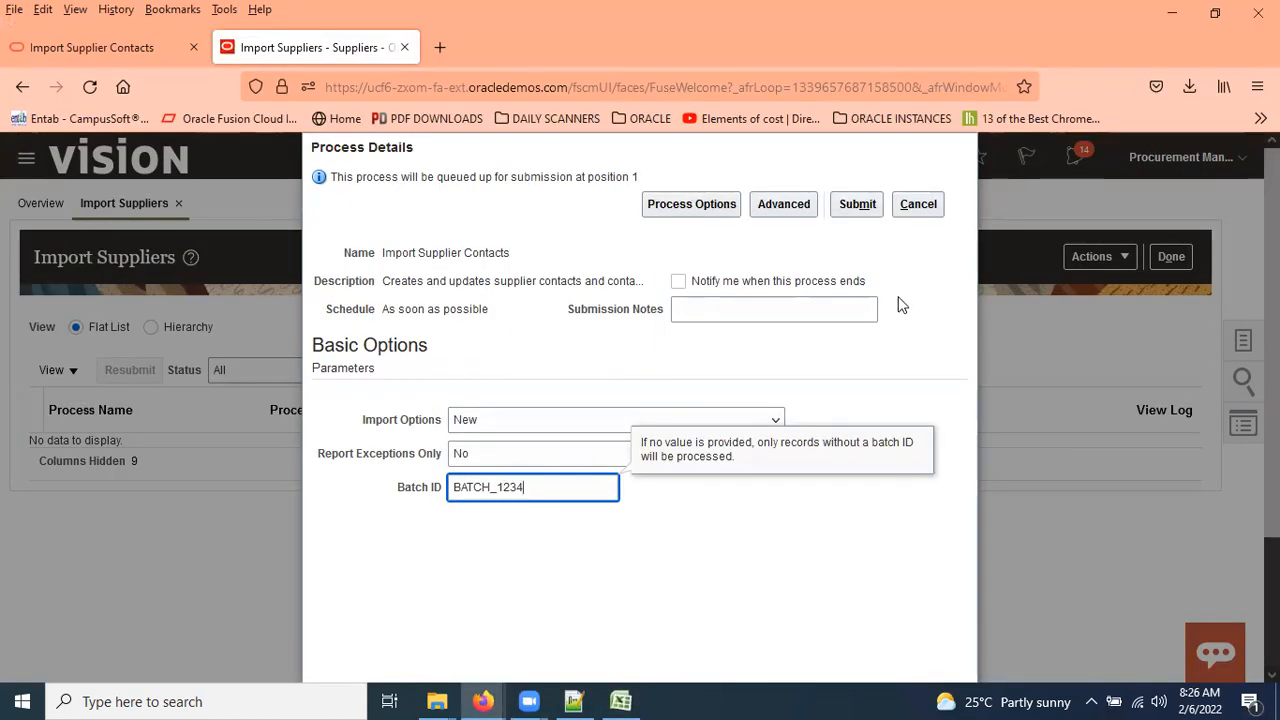
click(858, 208)
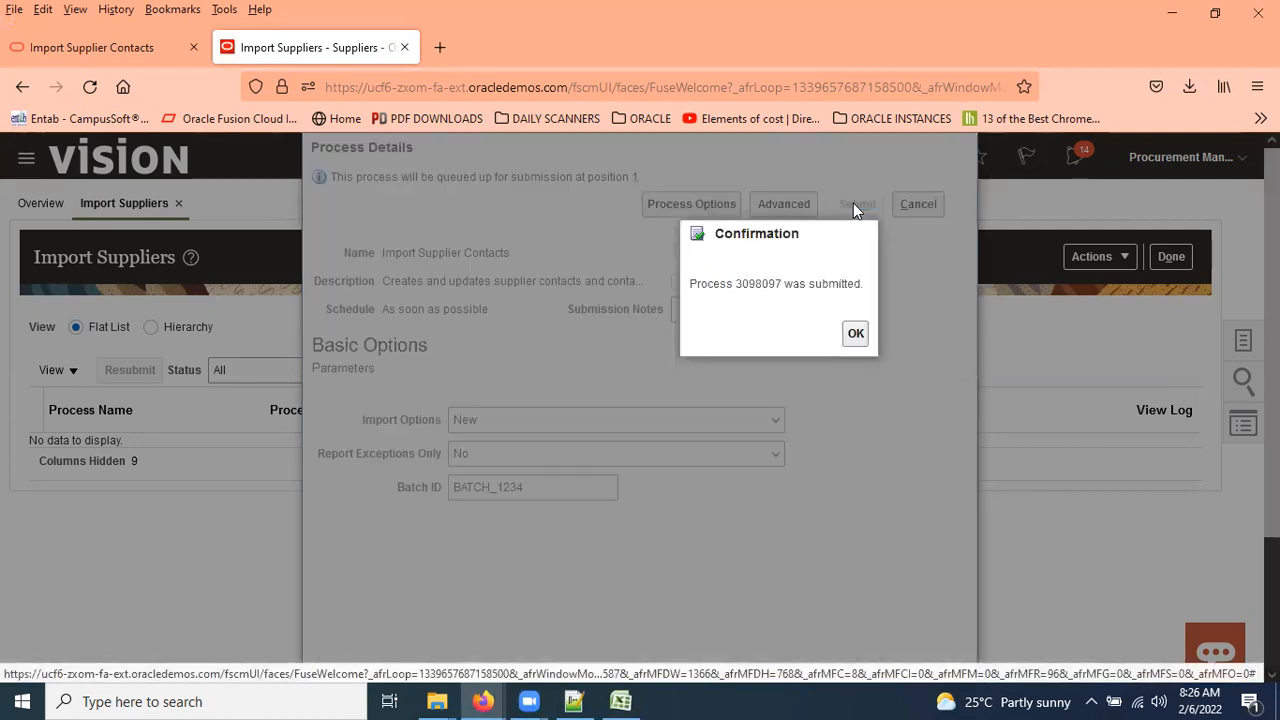
Refresh until process 3098097 shows Succeeded, then open its output file ESS_O_3098097.
click(857, 335)
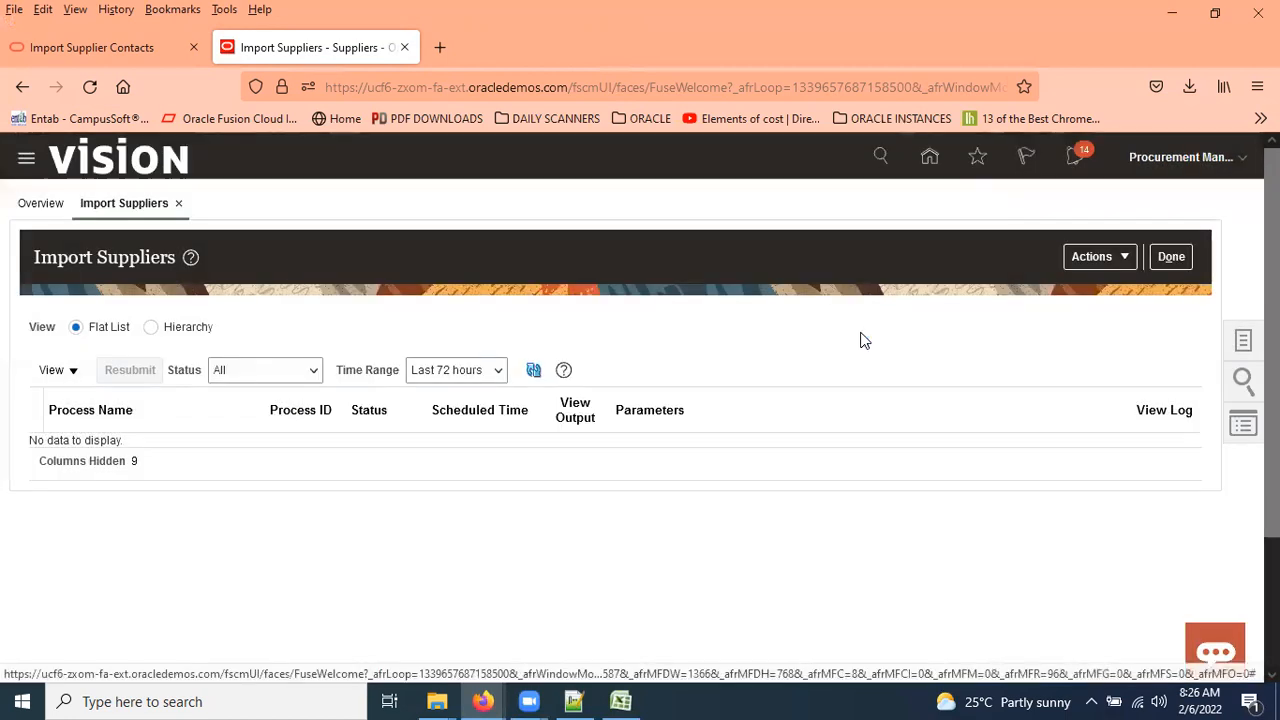
click(535, 374)
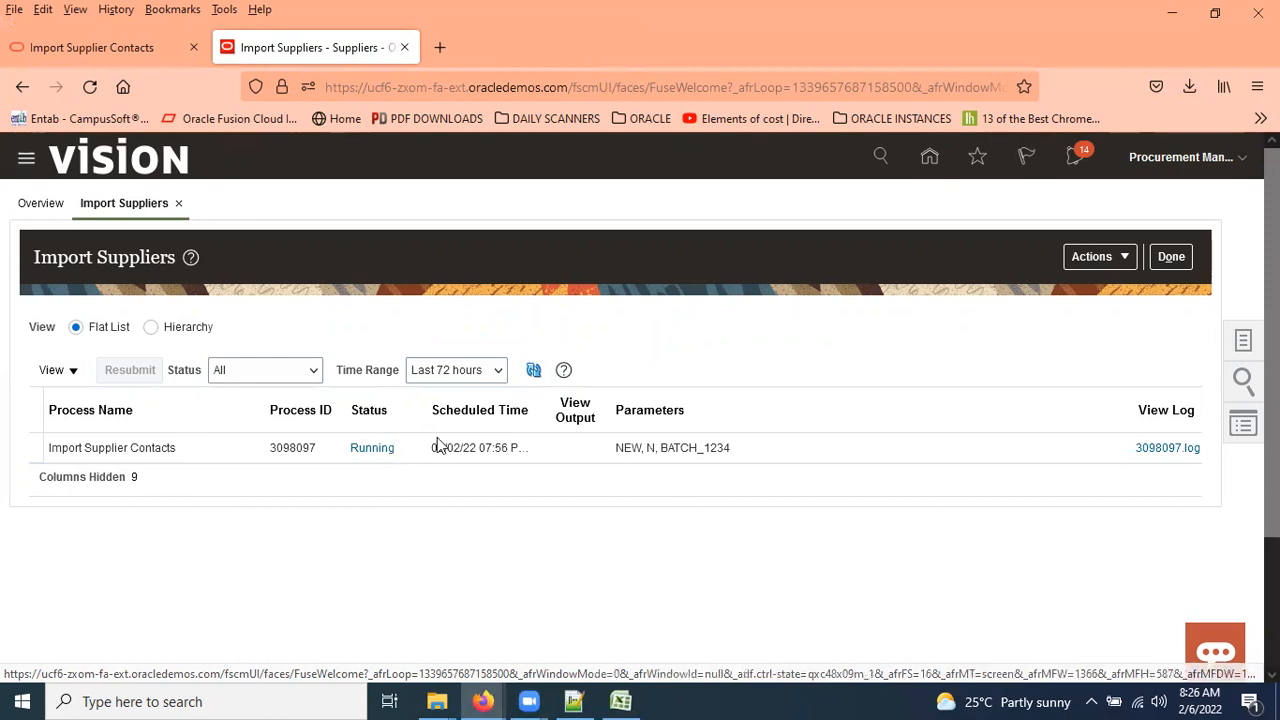
click(533, 370)
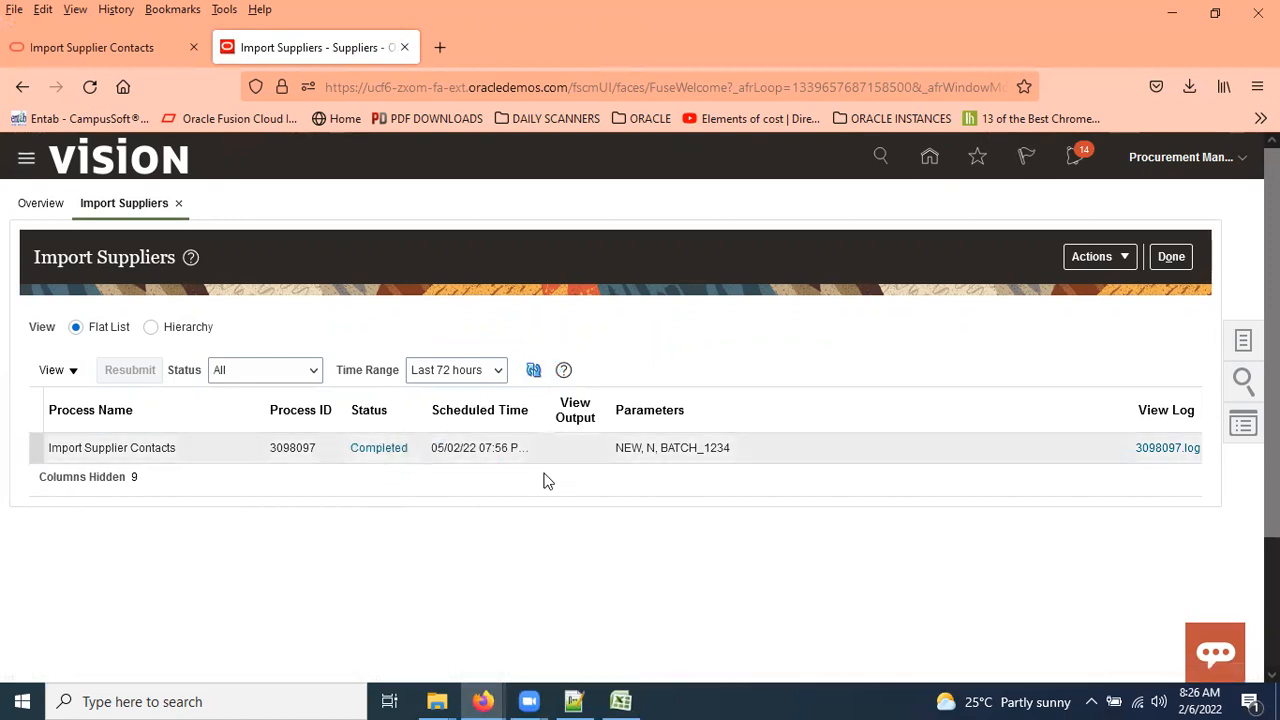
click(534, 371)
click(532, 371)
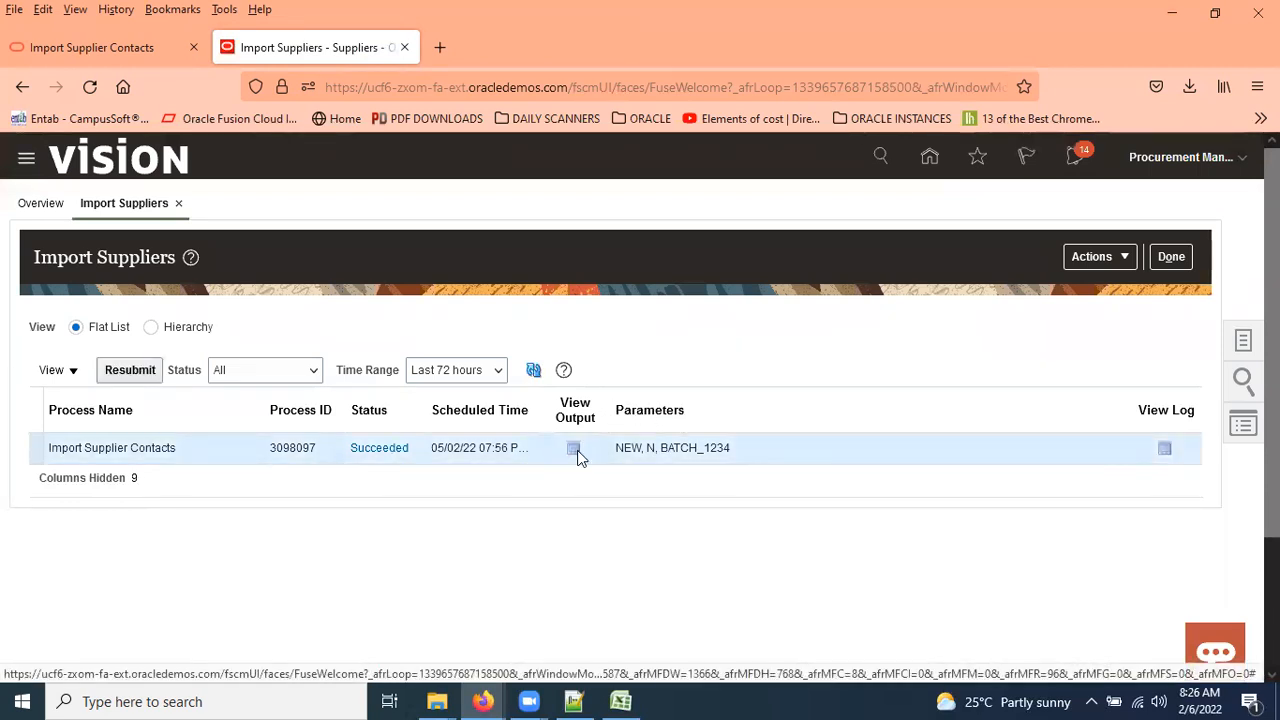
click(575, 451)
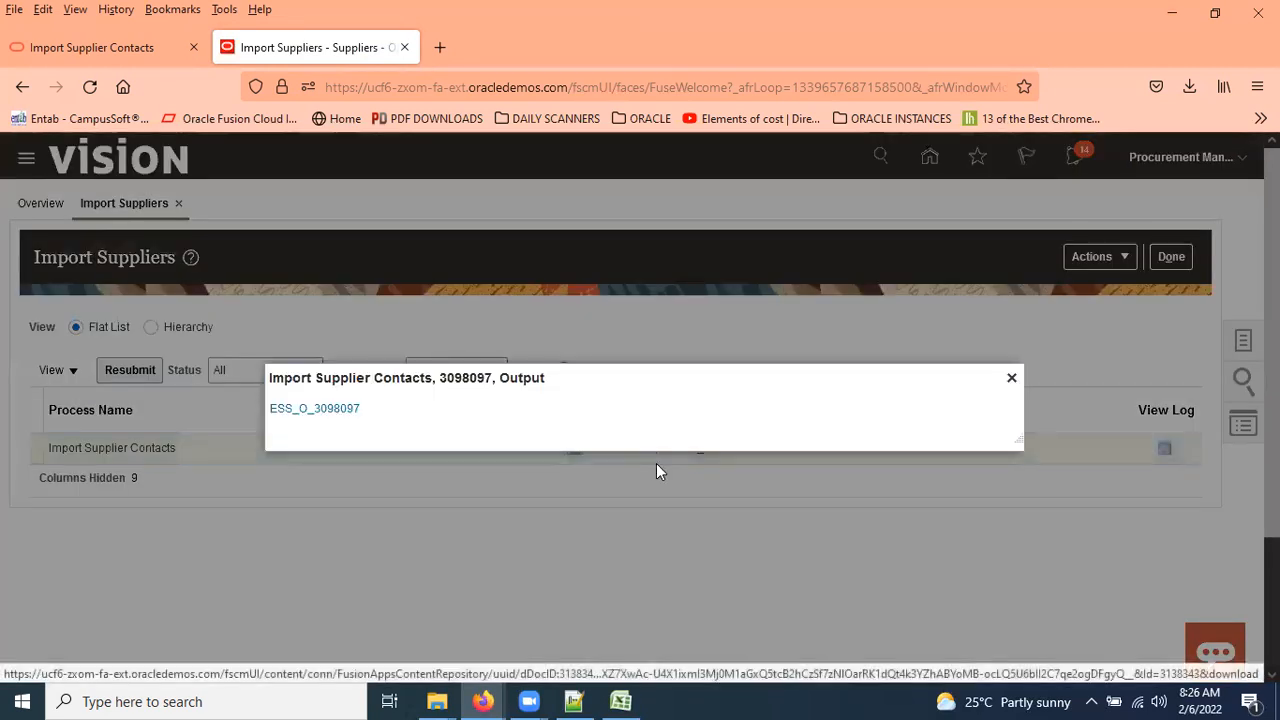
click(297, 410)
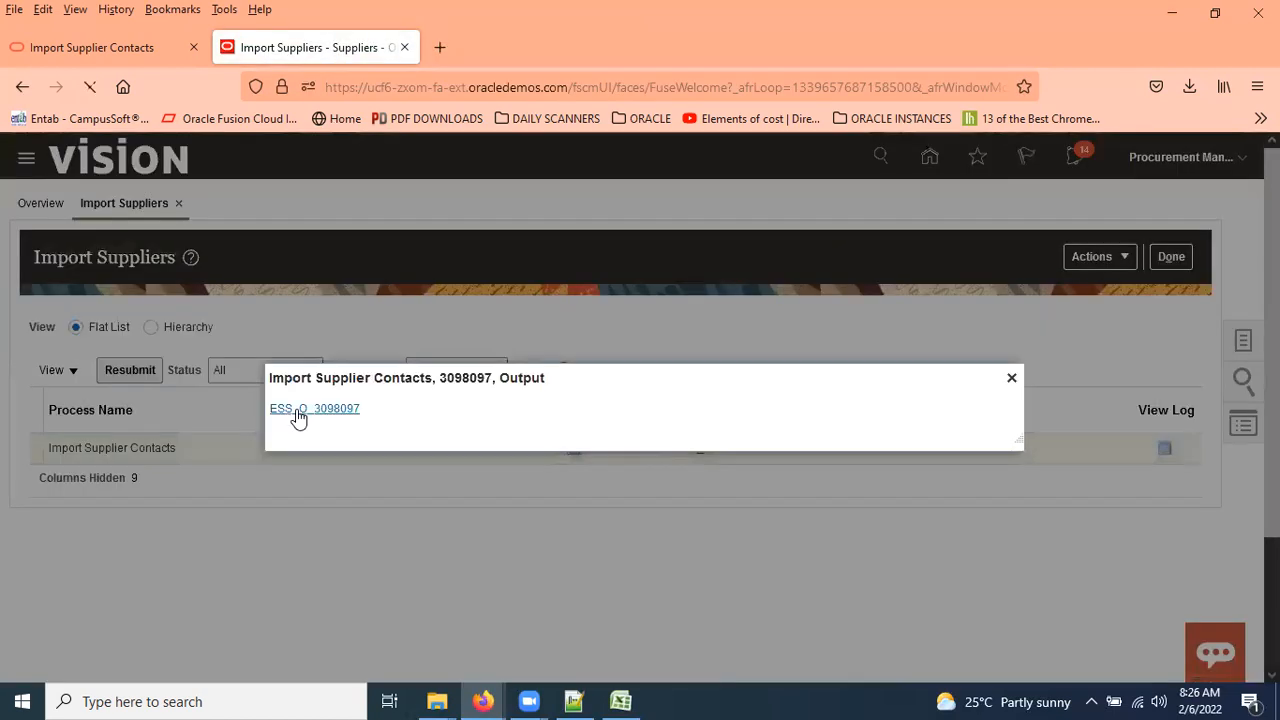
Open Report_3098097.pdf and scroll through its five pages, checking every record count is 0.
click(764, 555)
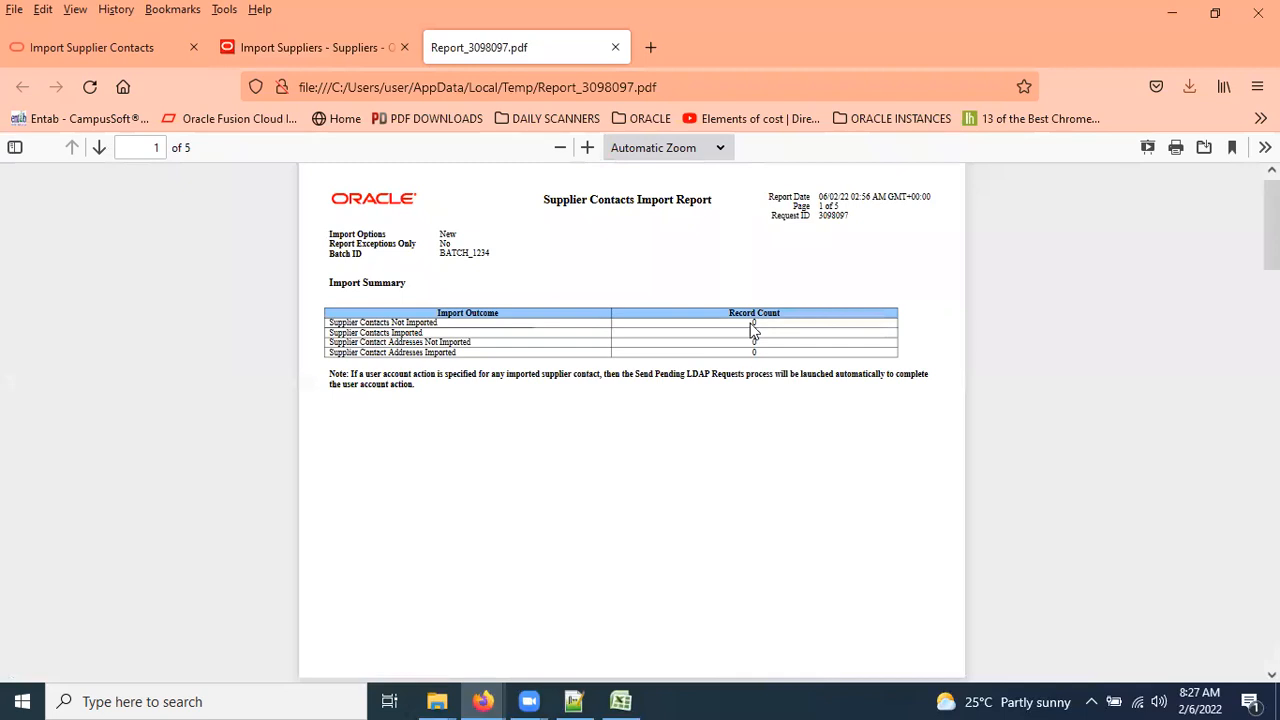
scroll(744, 527, down, 3)
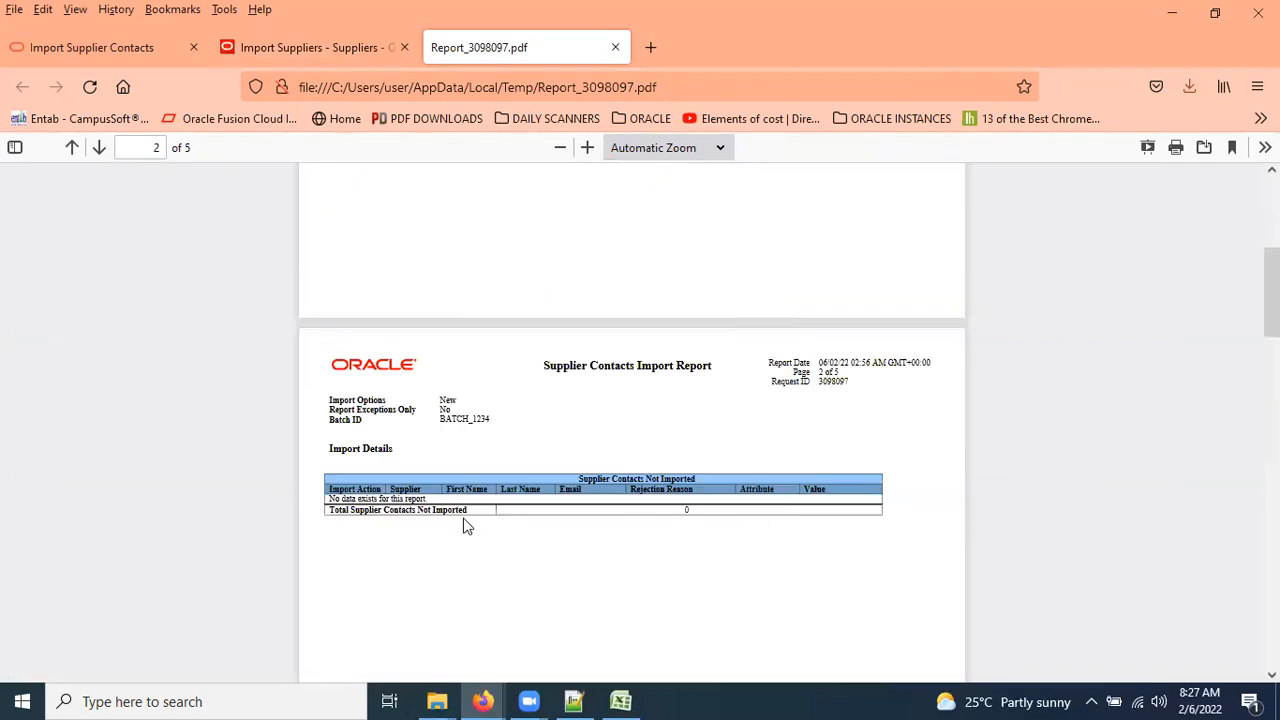
scroll(718, 490, down, 5)
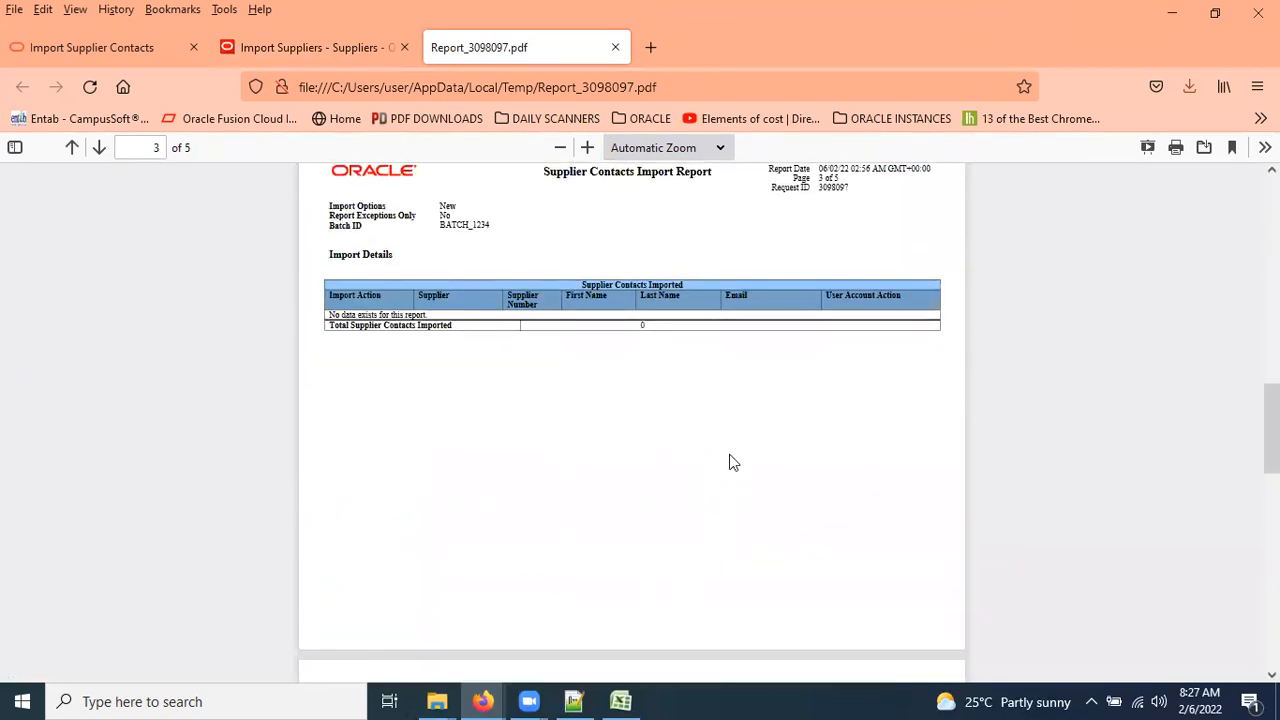
scroll(718, 480, down, 2)
scroll(705, 505, down, 6)
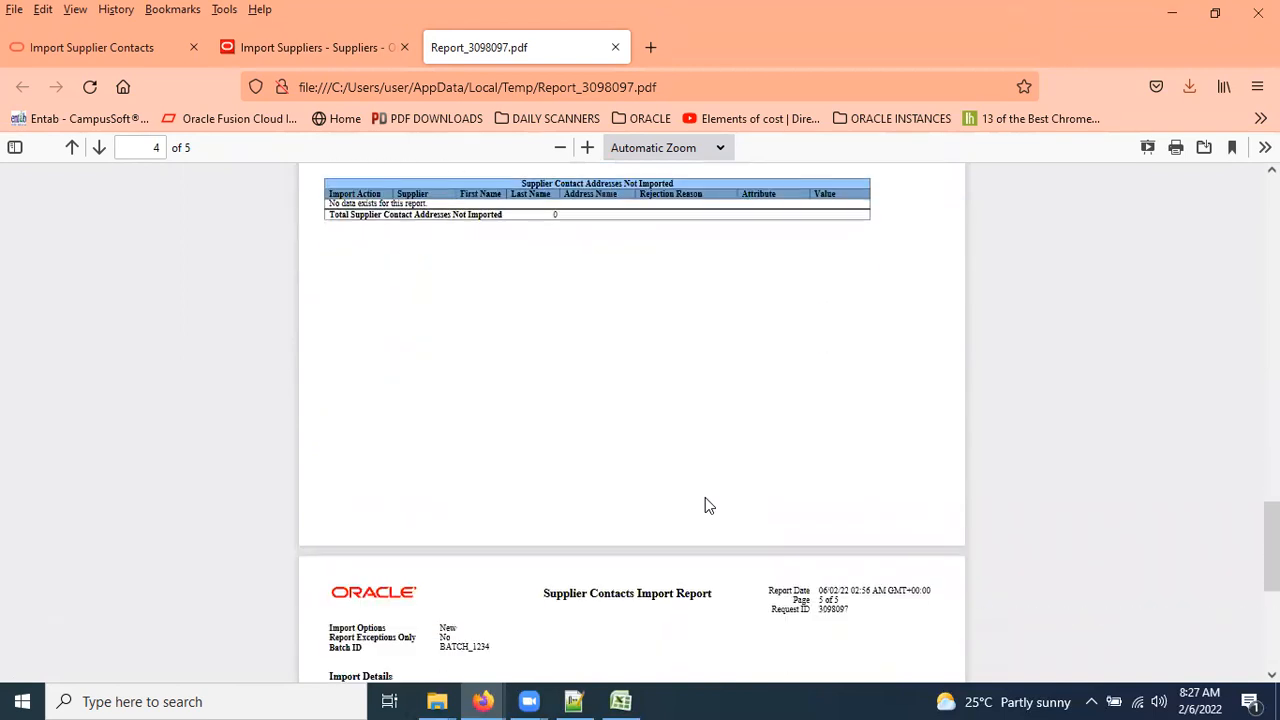
scroll(705, 500, down, 5)
scroll(705, 500, up, 20)
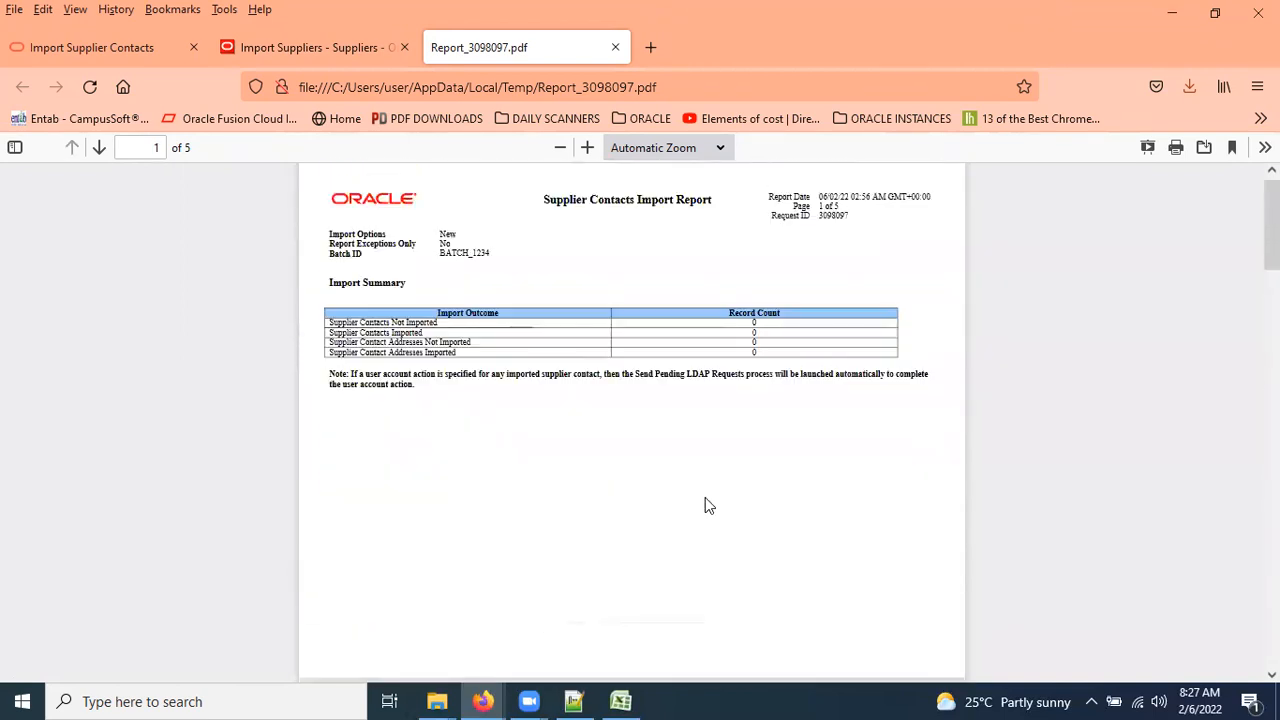
Bring up the new 10 notes and highlight their title line while explaining.
click(573, 701)
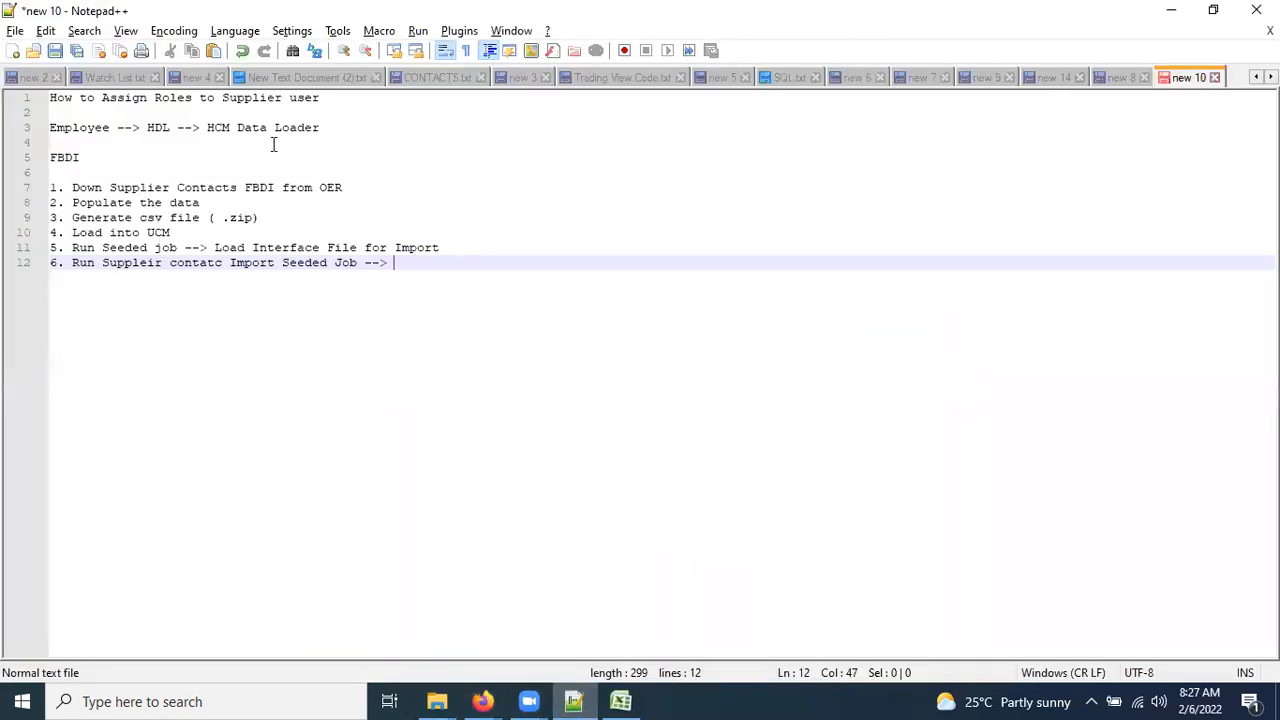
key(ctrl+Home)
key(shift+End)
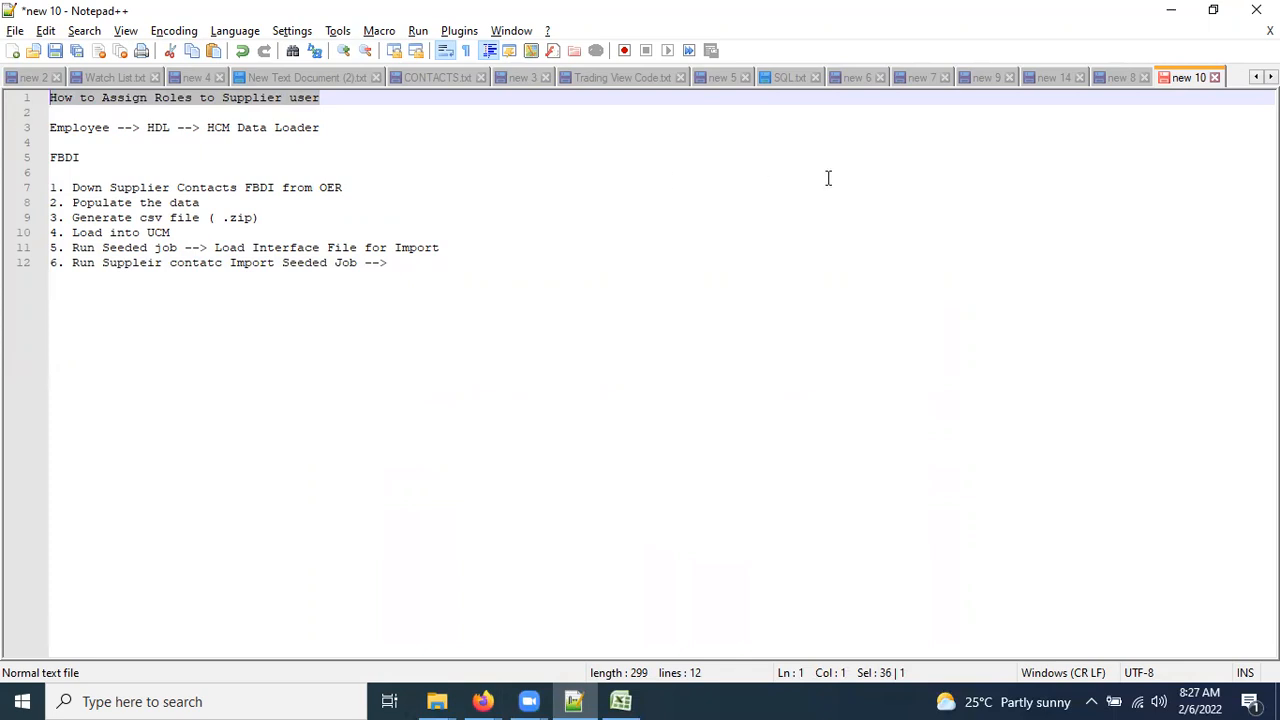
key(Down)
key(Up)
key(End)
key(ctrl+shift+Left)
key(ctrl+shift+Left)
key(ctrl+shift+Left)
key(ctrl+shift+Left)
key(shift+Home)
Highlight the Employee HDL line, 'HCM Data Loader' on line 3, and the How to Assign Roles title.
click(50, 127)
key(shift+Right)
key(shift+Right)
key(shift+Right)
key(shift+Right)
key(shift+Right)
key(shift+Right)
key(shift+Right)
key(shift+Right)
key(shift+Right)
key(shift+Right)
key(shift+Right)
key(shift+Right)
key(shift+Right)
key(shift+Right)
key(shift+Right)
key(shift+Right)
key(shift+Right)
key(shift+Right)
key(shift+Right)
key(shift+Right)
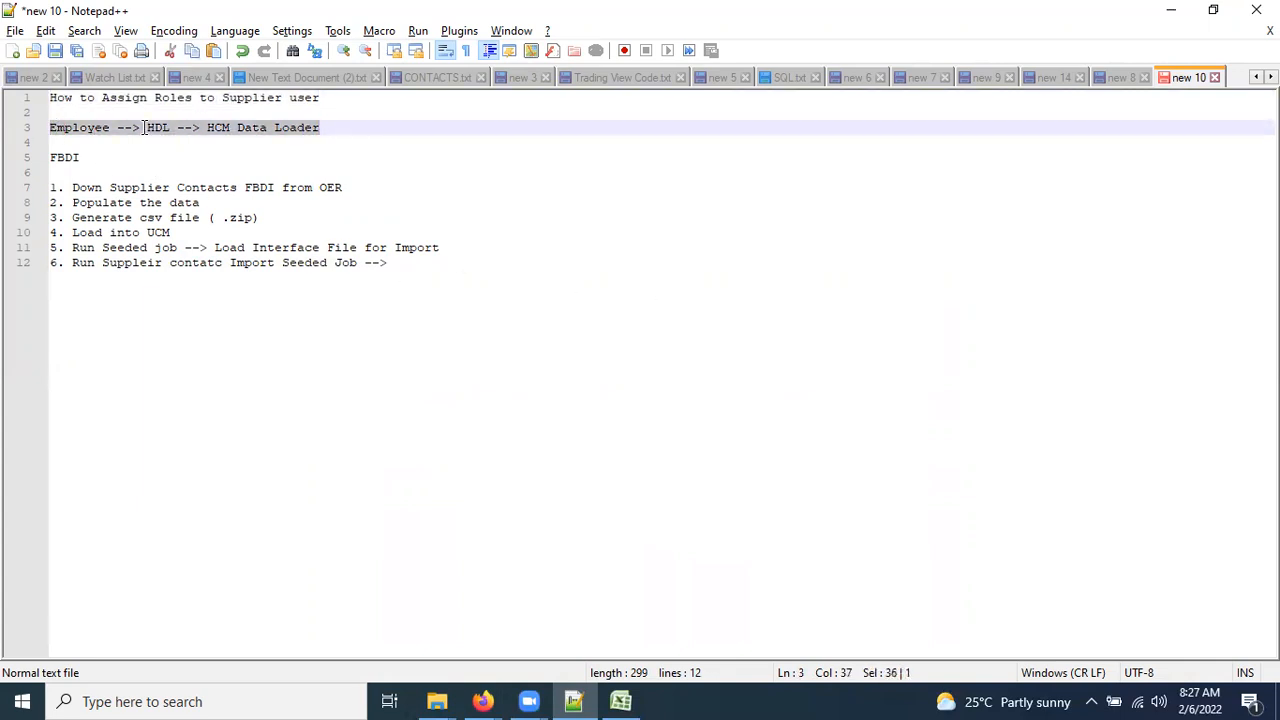
key(Down)
key(Up)
key(ctrl+shift+Left)
key(ctrl+shift+Left)
key(ctrl+shift+Left)
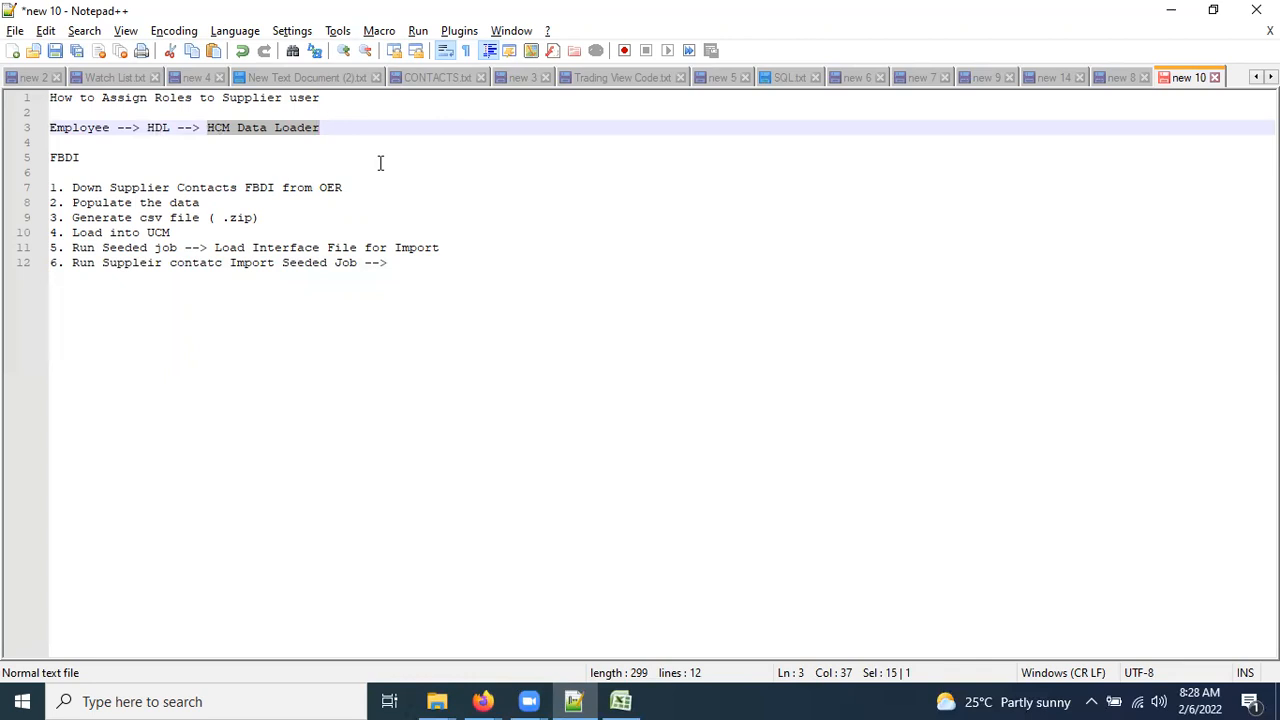
key(Right)
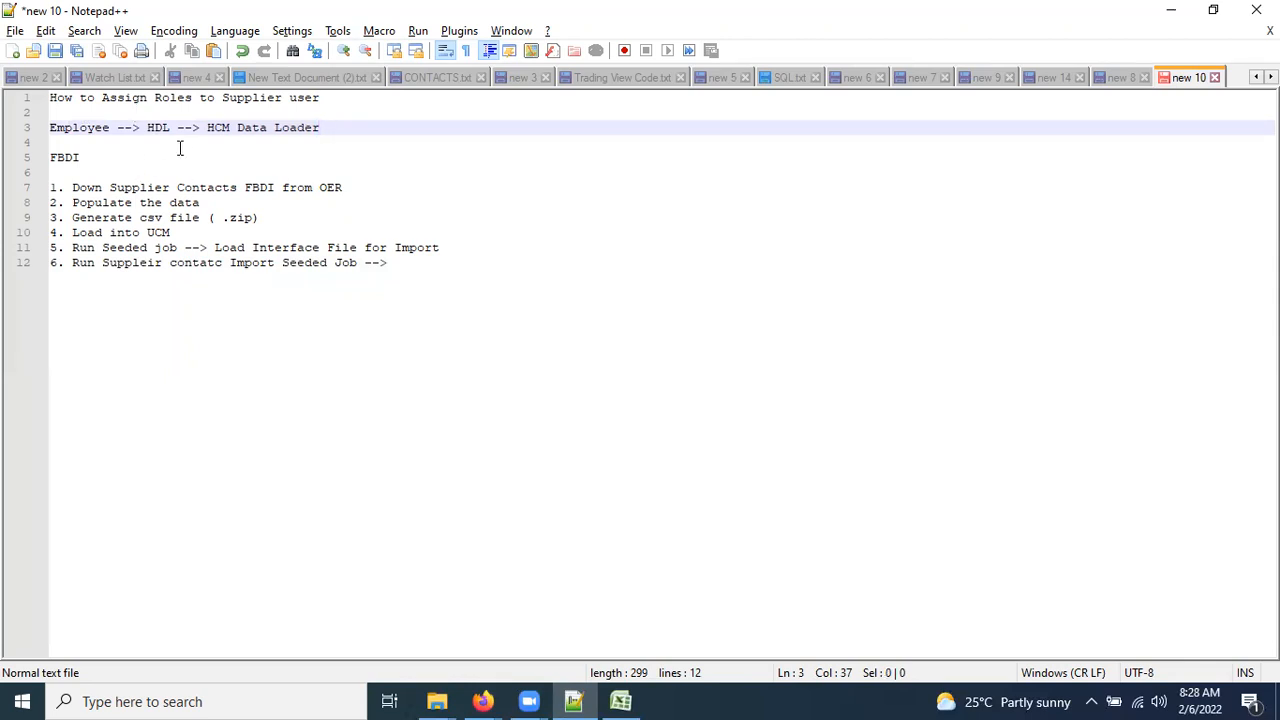
drag(320, 97, 50, 97)
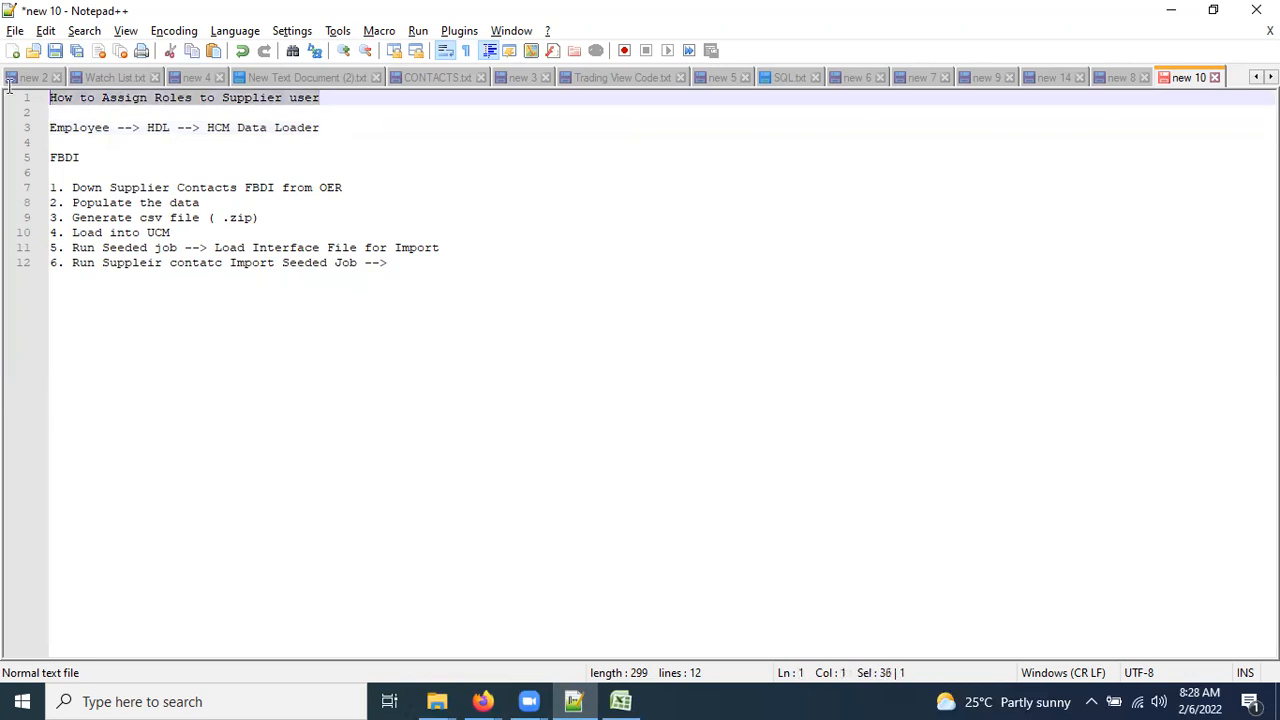